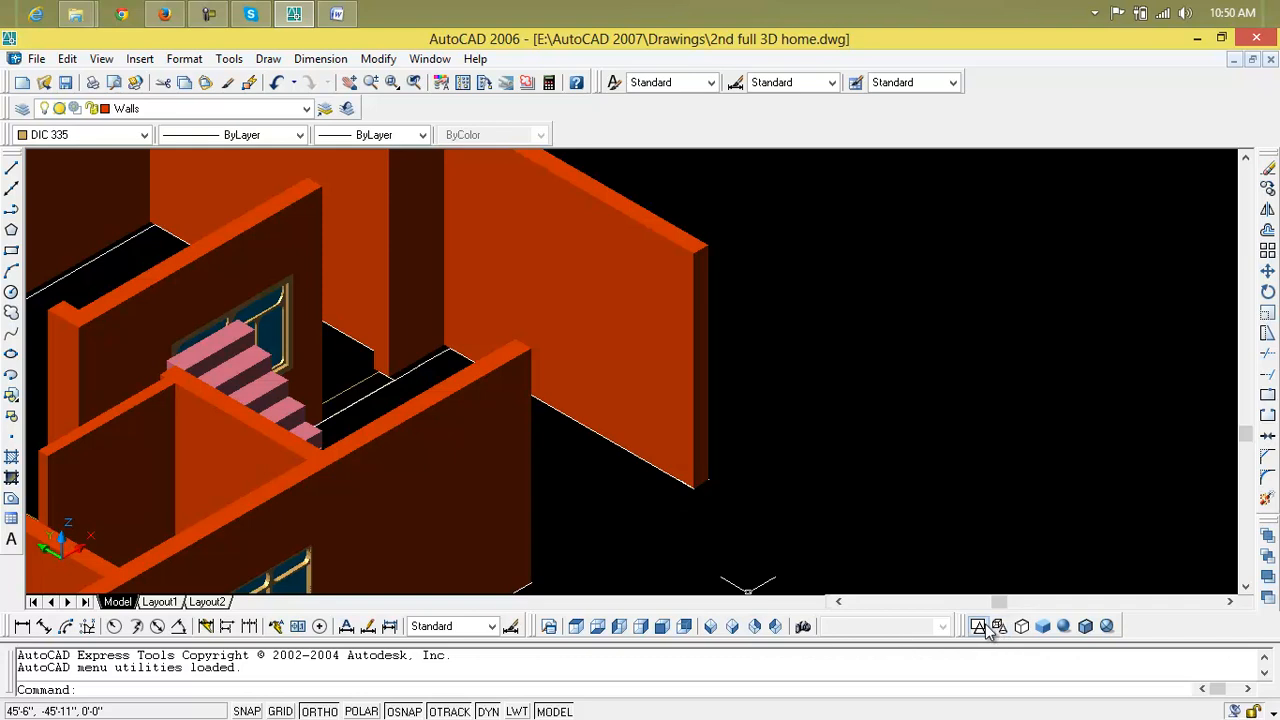
Switch the shaded house model to a 2D wireframe display
click(979, 626)
mouse_move(553, 516)
middle_down()
mouse_move(540, 509)
mouse_move(548, 500)
middle_up()
key(Escape)
key(Escape)
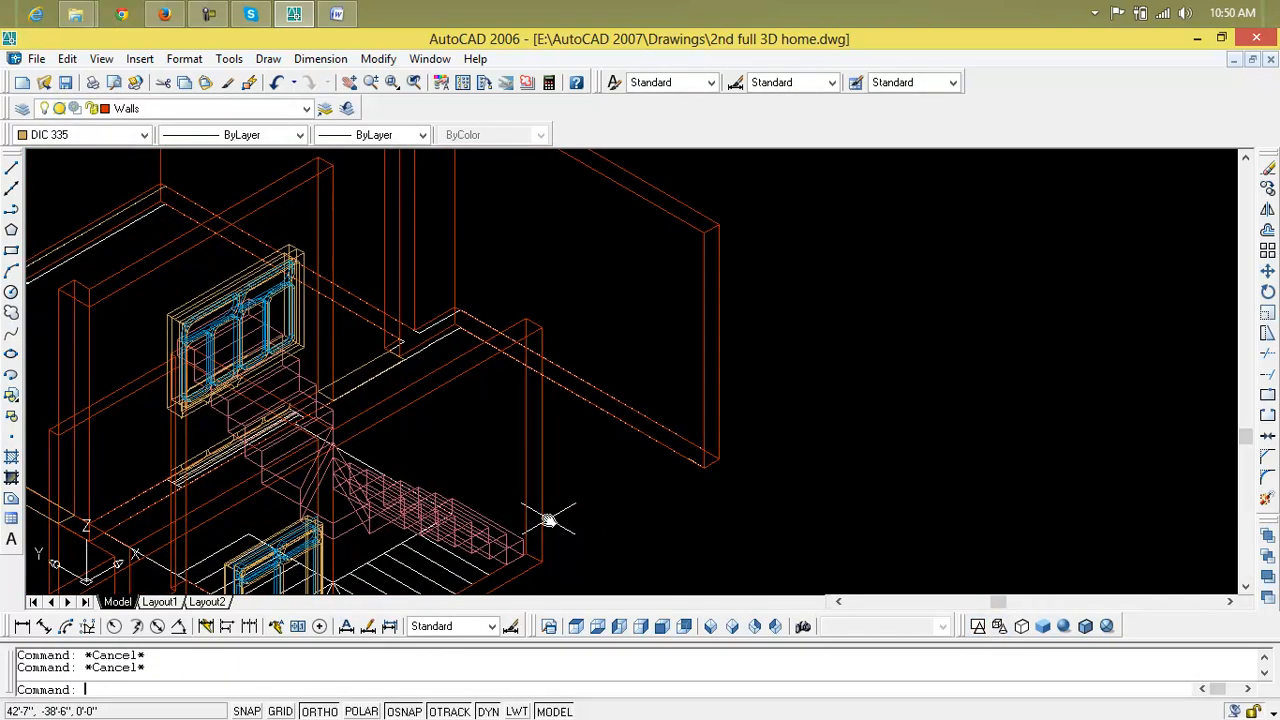
Draw a rectangle at floor level bridging the gap between the stair-side wall's end and the outer wall's end
text(rec)
key(Return)
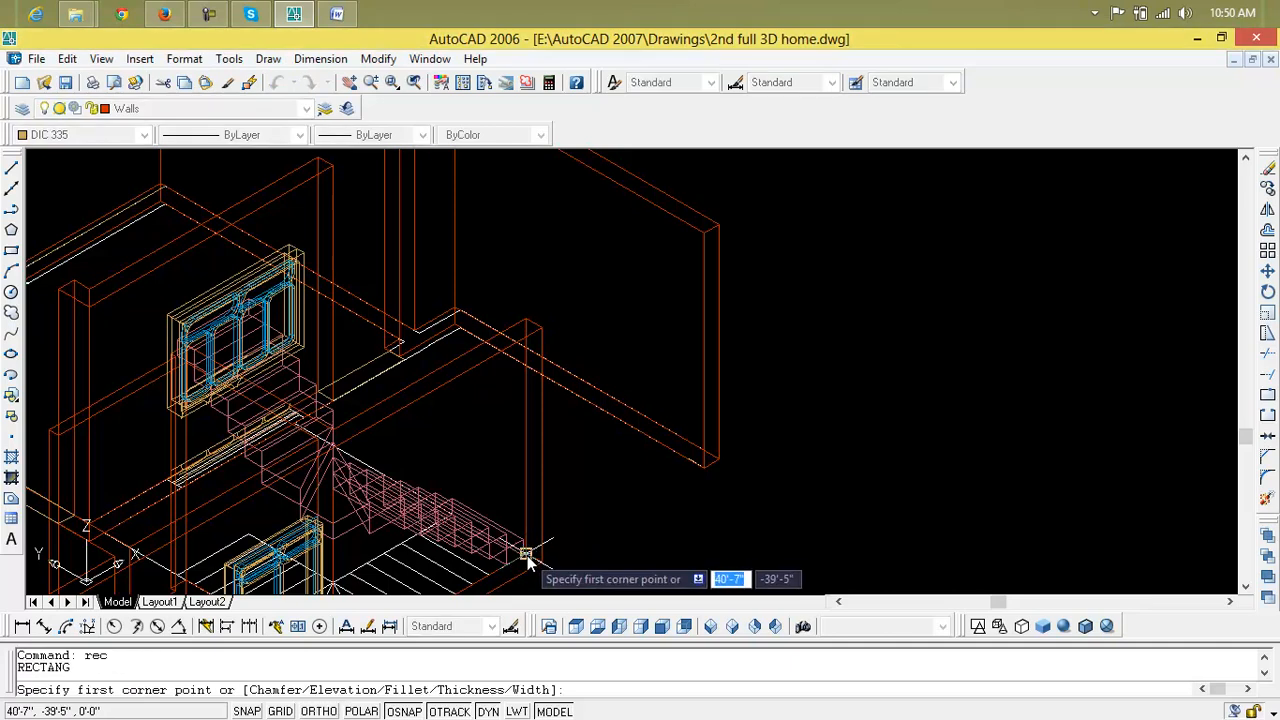
click(529, 549)
click(705, 470)
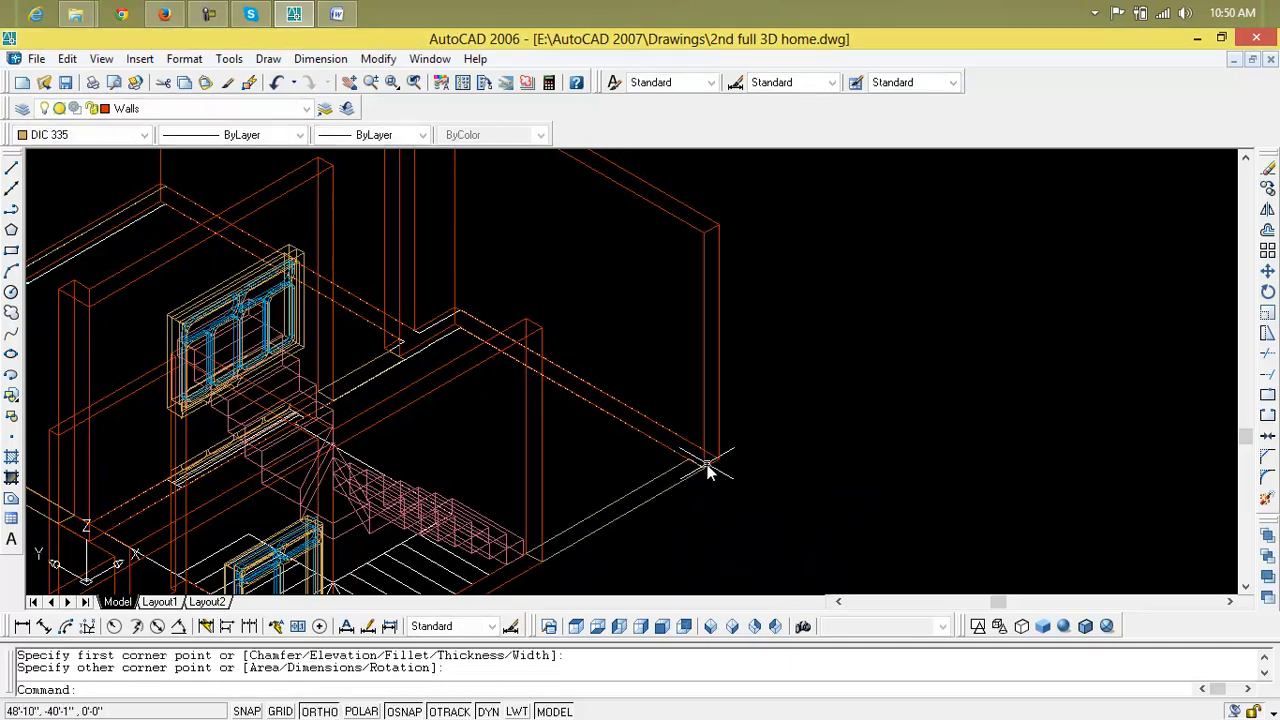
middle_drag(728, 507, 702, 495)
key(Escape)
key(Escape)
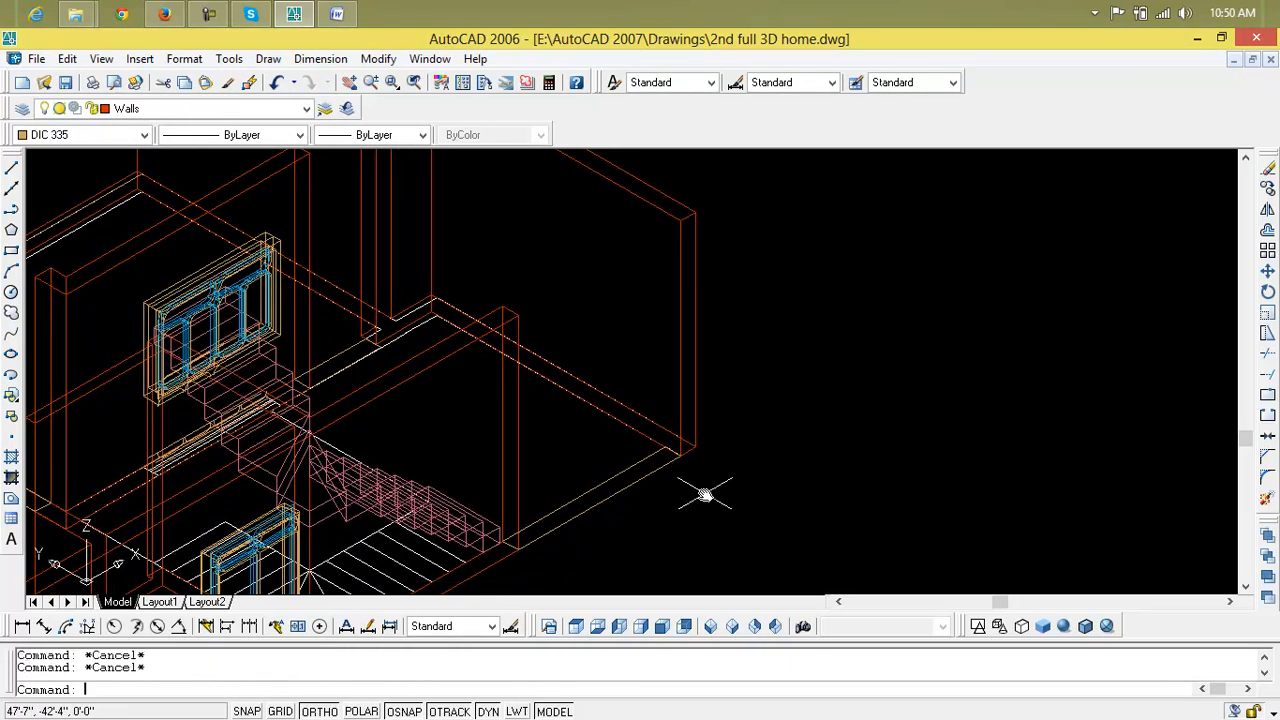
Draw a matching rectangle at the top of the walls, from the stair-side wall's upper corner to the outer wall's end corner
text(rec)
key(Return)
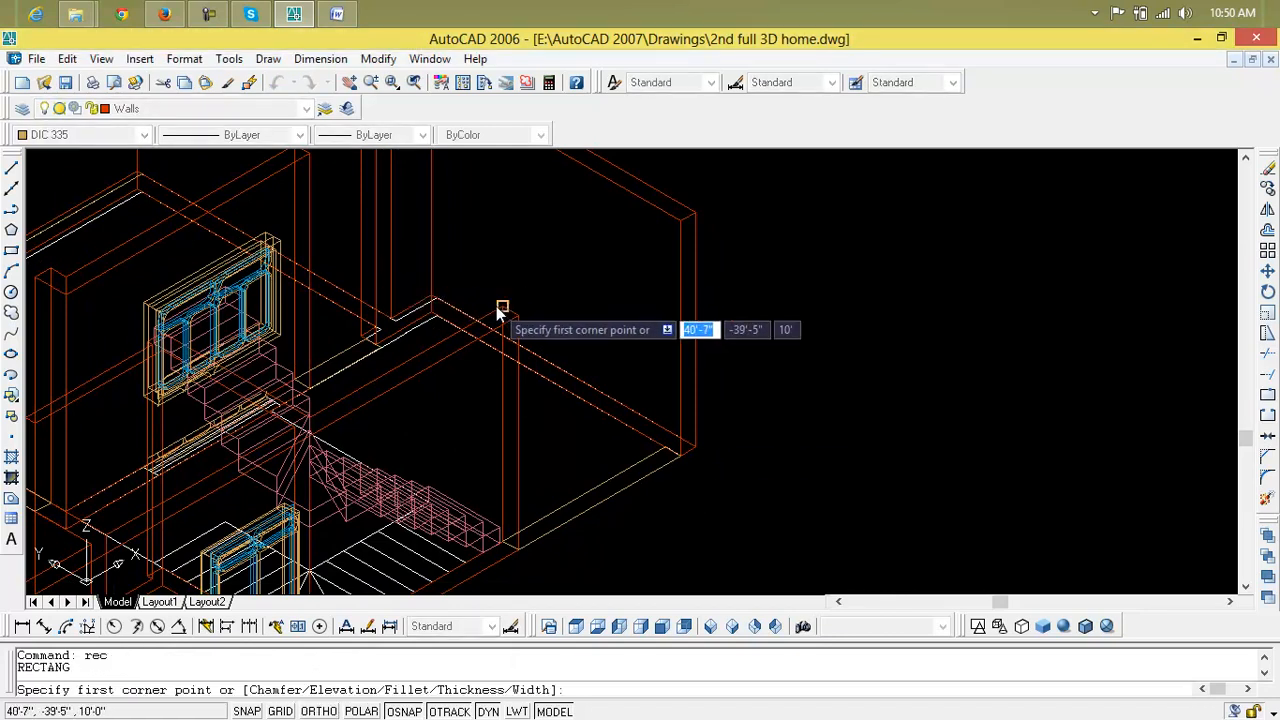
scroll(500, 309, up, 3)
click(509, 309)
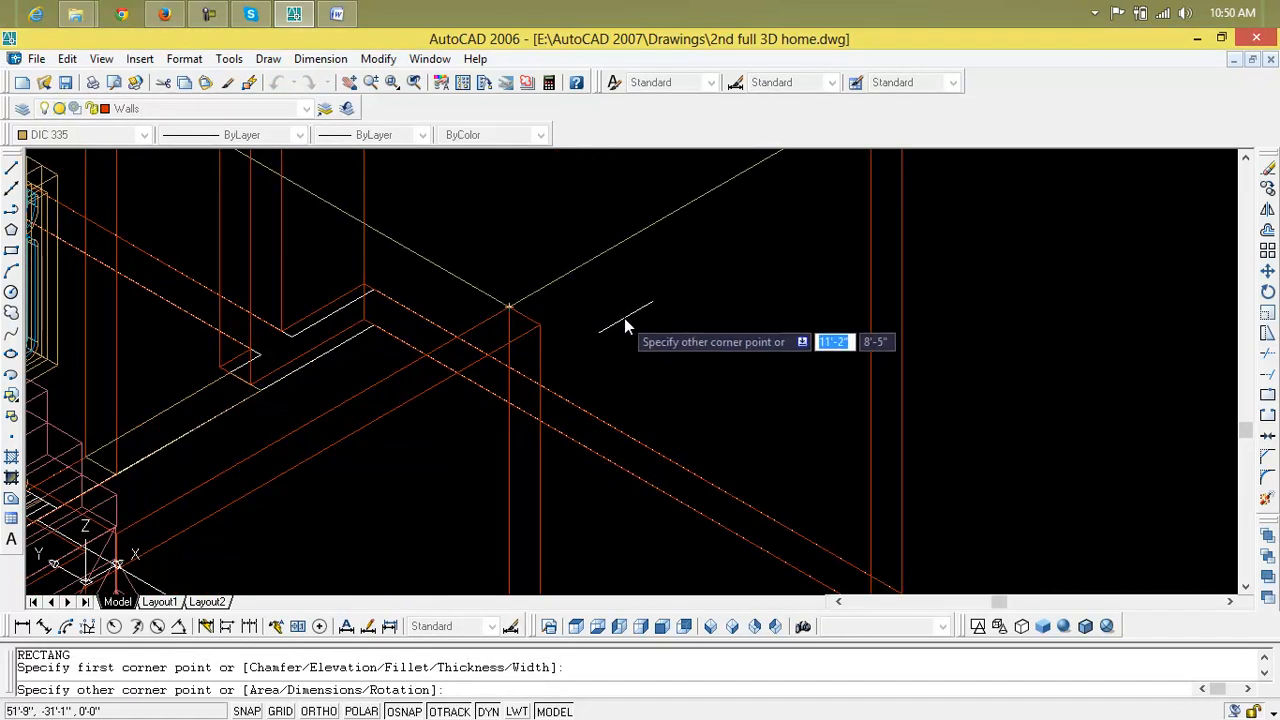
scroll(623, 320, down, 3)
scroll(623, 320, up, 2)
middle_drag(623, 320, 572, 400)
scroll(590, 390, up, 6)
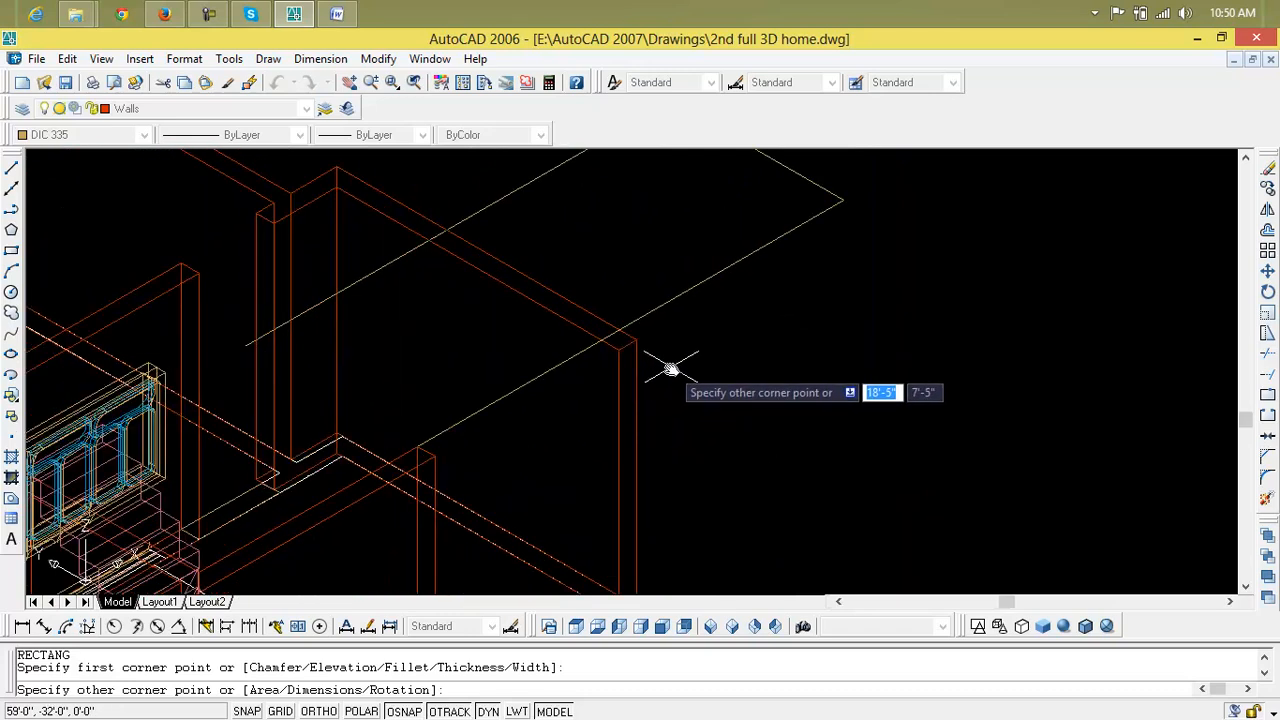
scroll(543, 317, down, 1)
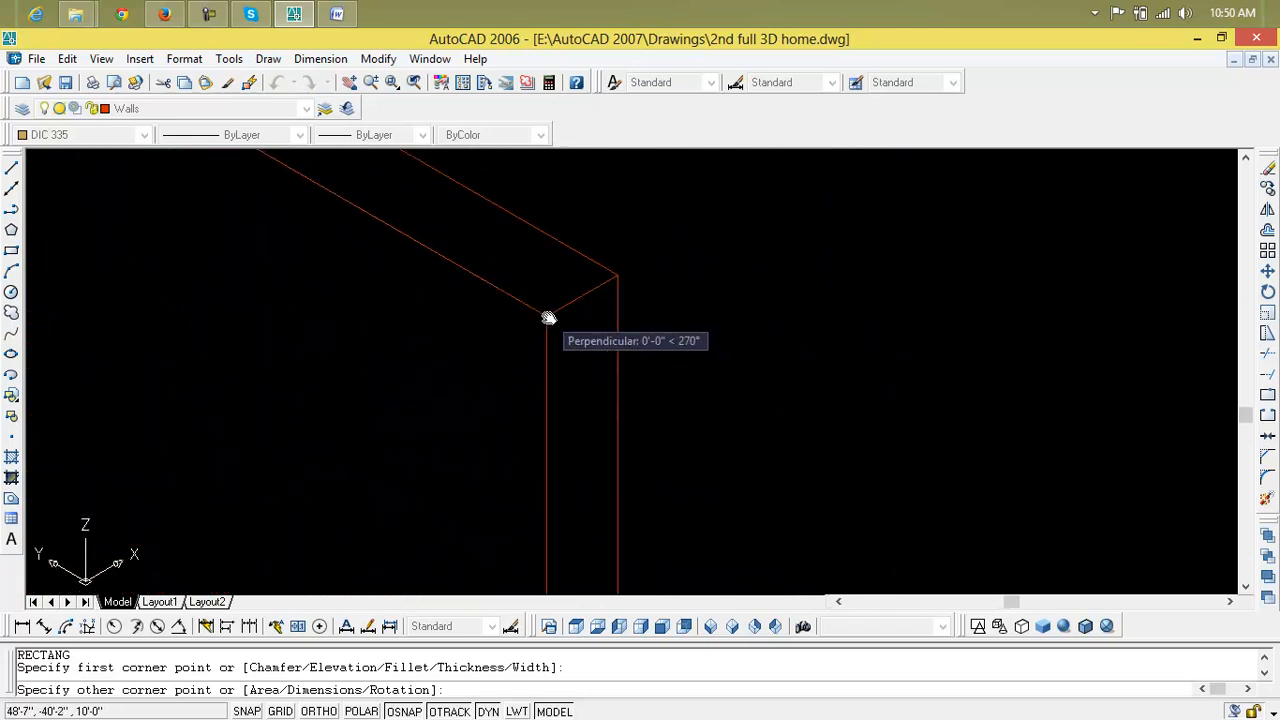
click(543, 318)
scroll(608, 360, down, 4)
scroll(613, 370, down, 3)
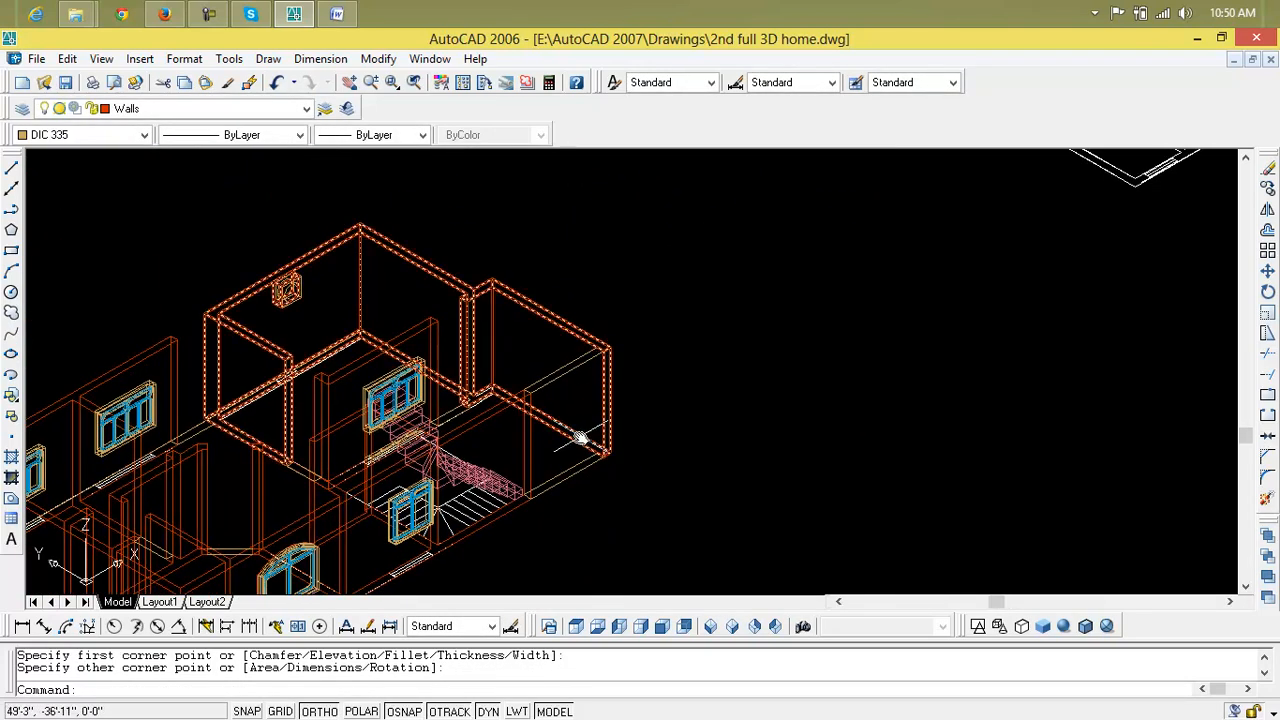
scroll(560, 423, up, 4)
key(Escape)
key(Escape)
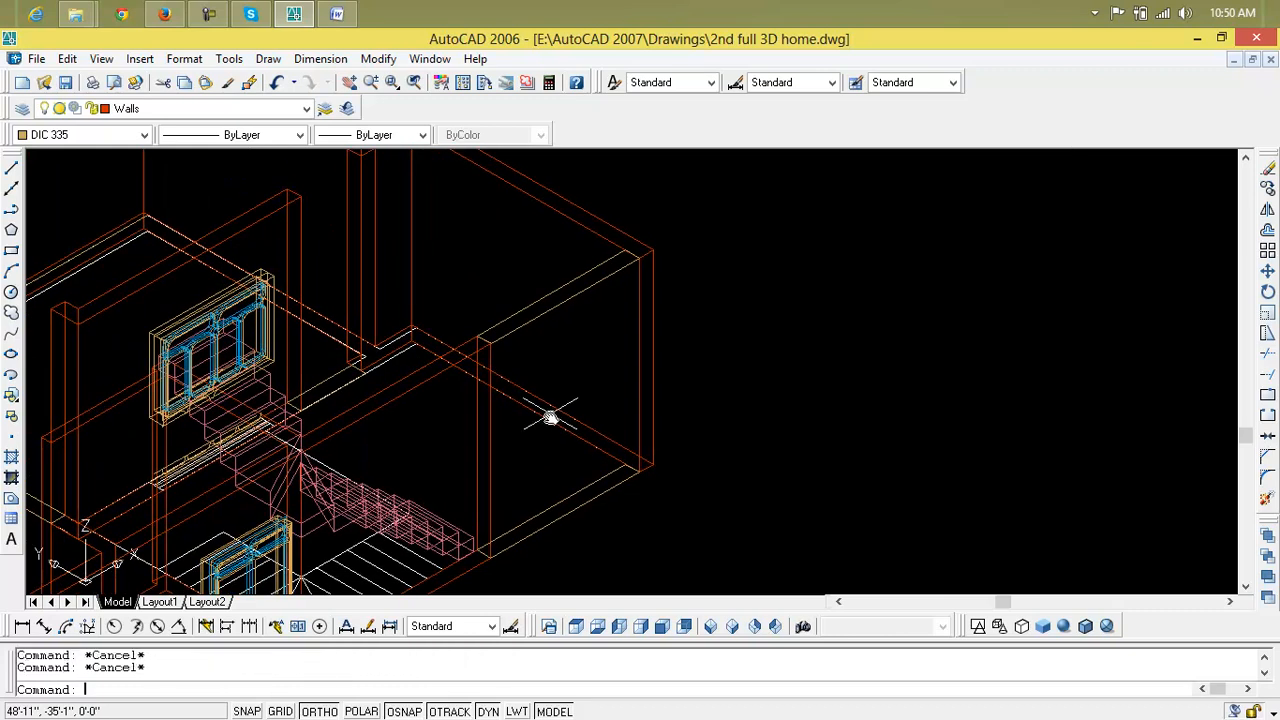
text(o)
key(Return)
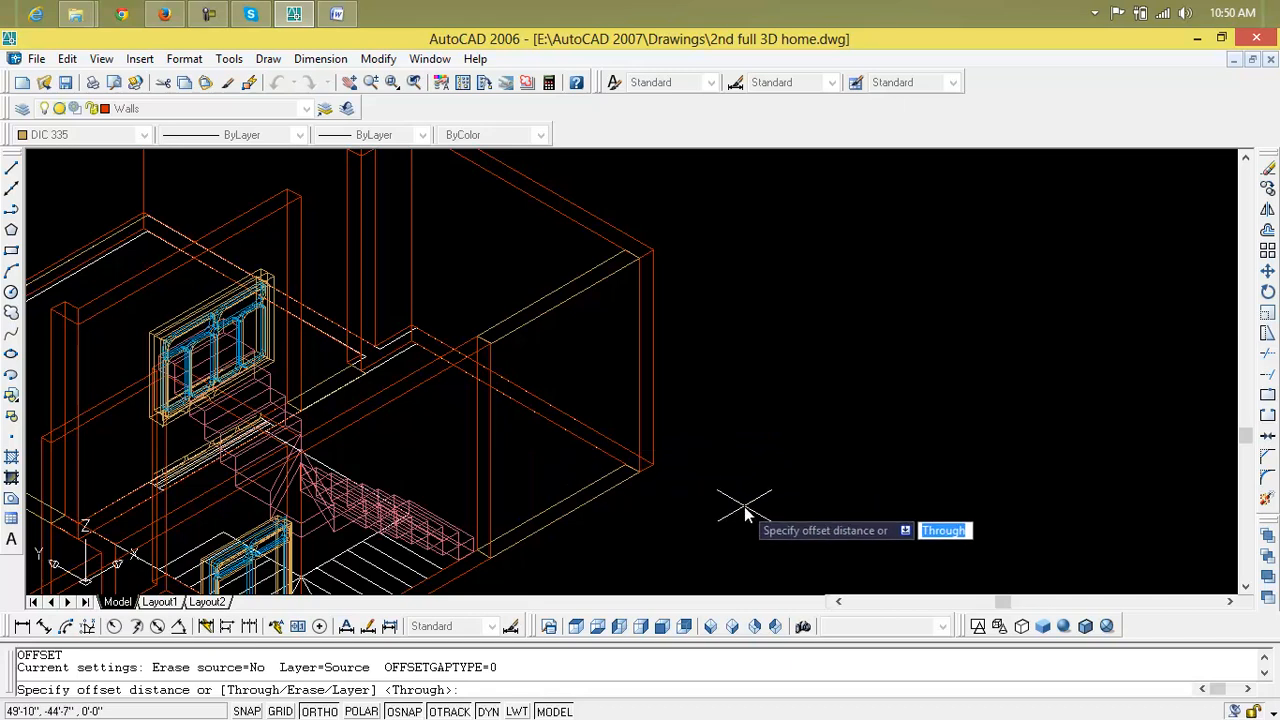
key(Escape)
key(Escape)
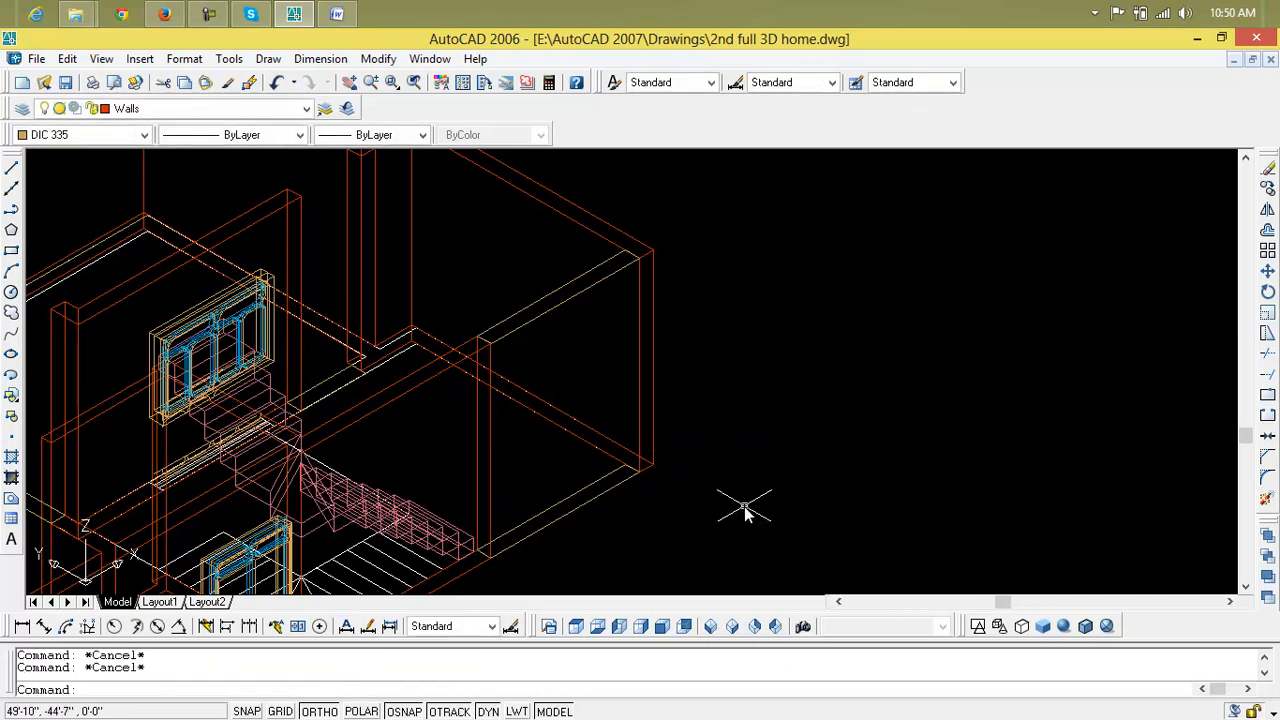
text(ext)
key(Return)
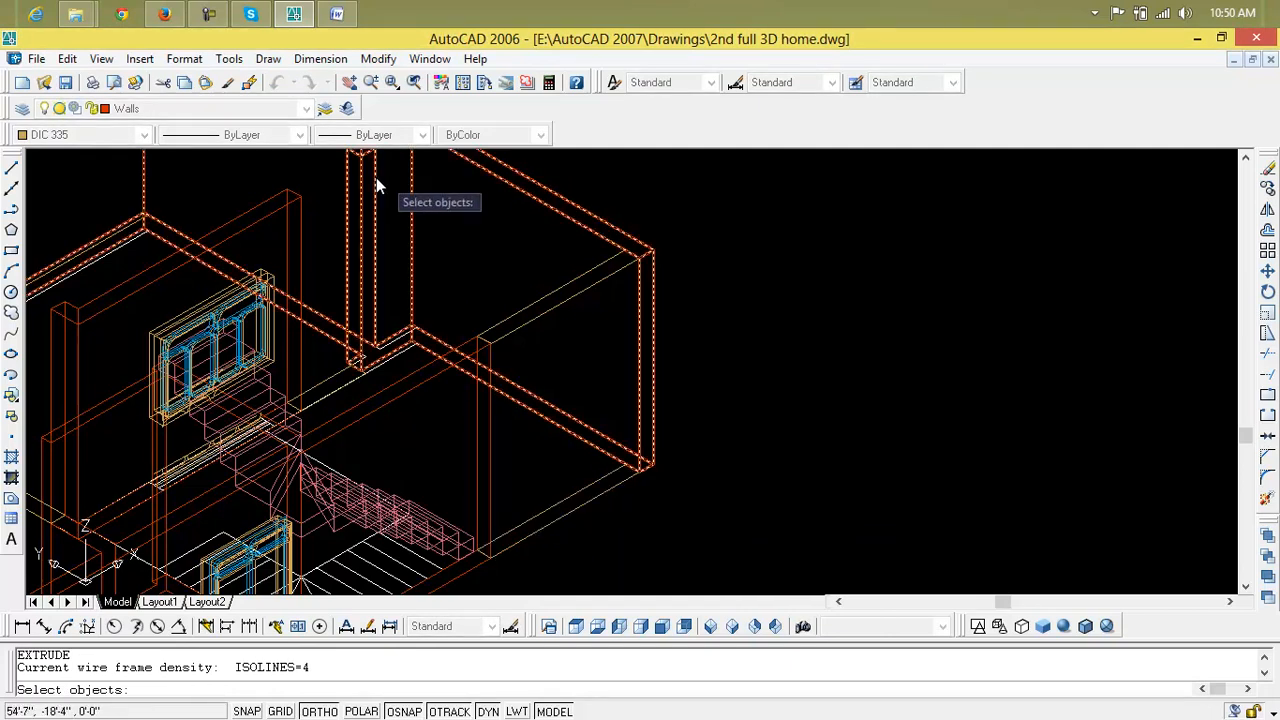
Set the current object color to ByLayer
drag(308, 118, 308, 118)
drag(170, 138, 148, 134)
click(145, 134)
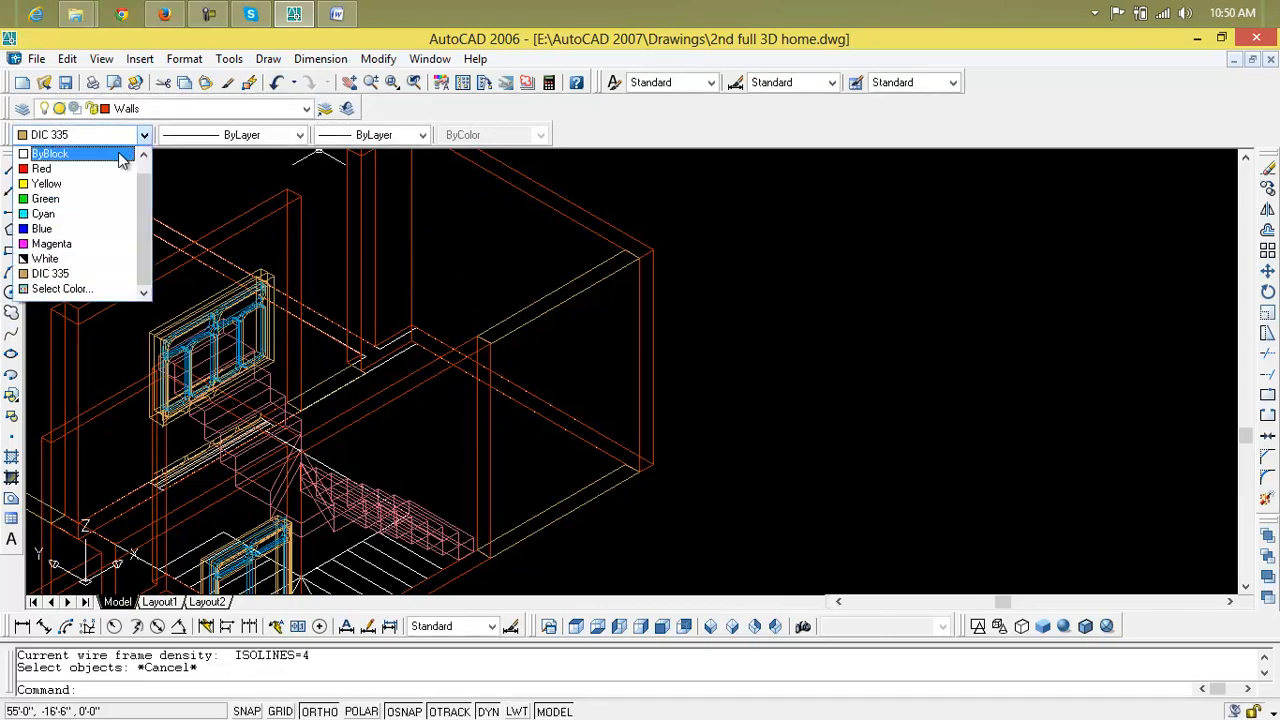
drag(145, 187, 145, 166)
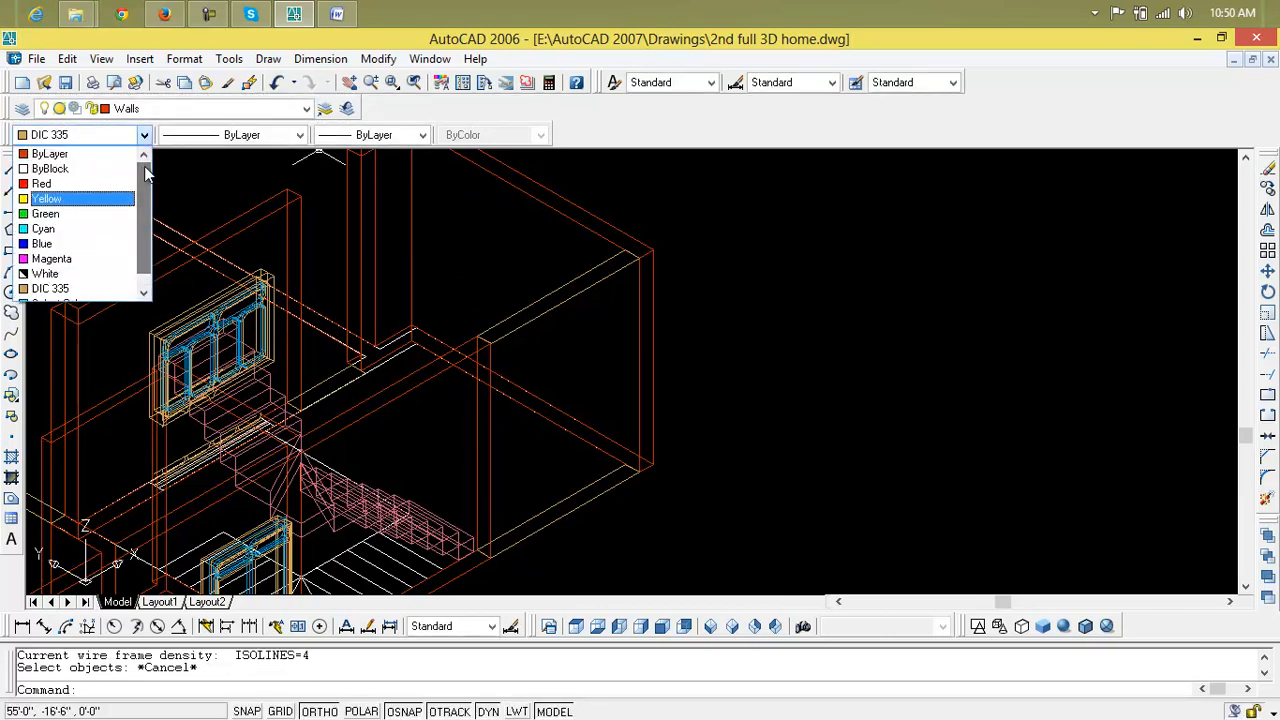
click(116, 156)
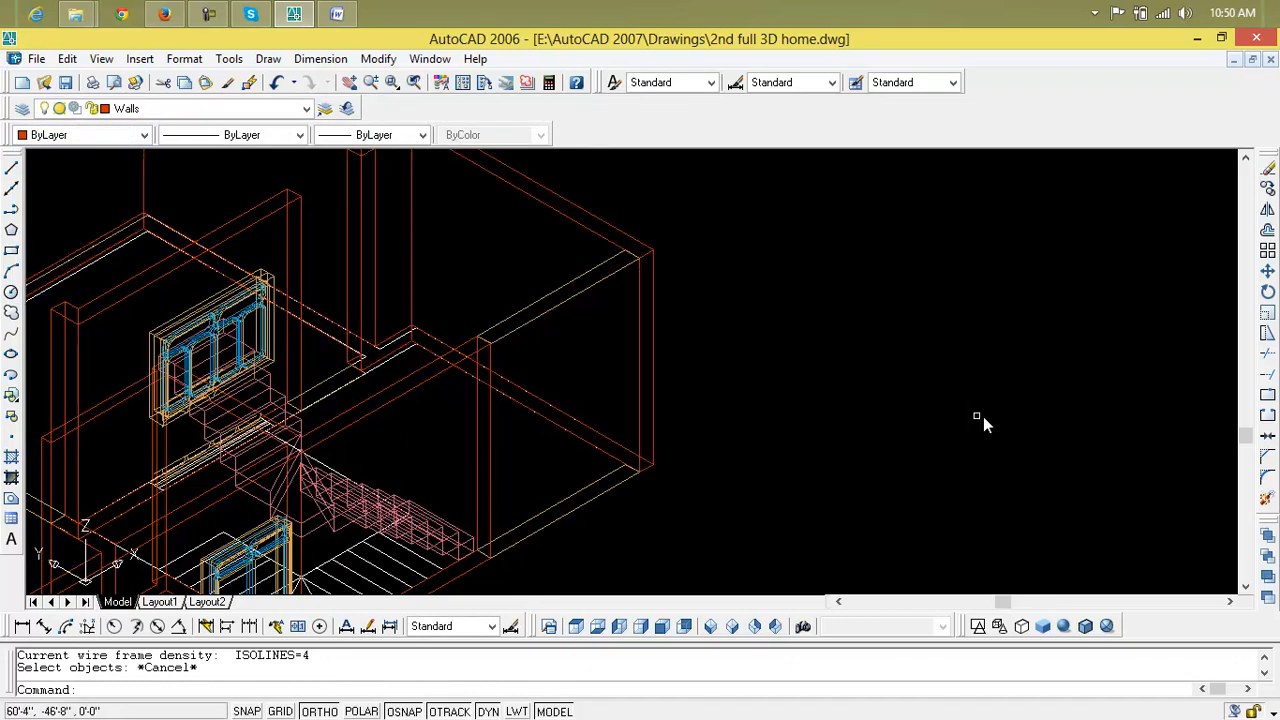
Erase the upper and floor-level rectangles spanning the gap between the two wall ends
click(538, 318)
key(Delete)
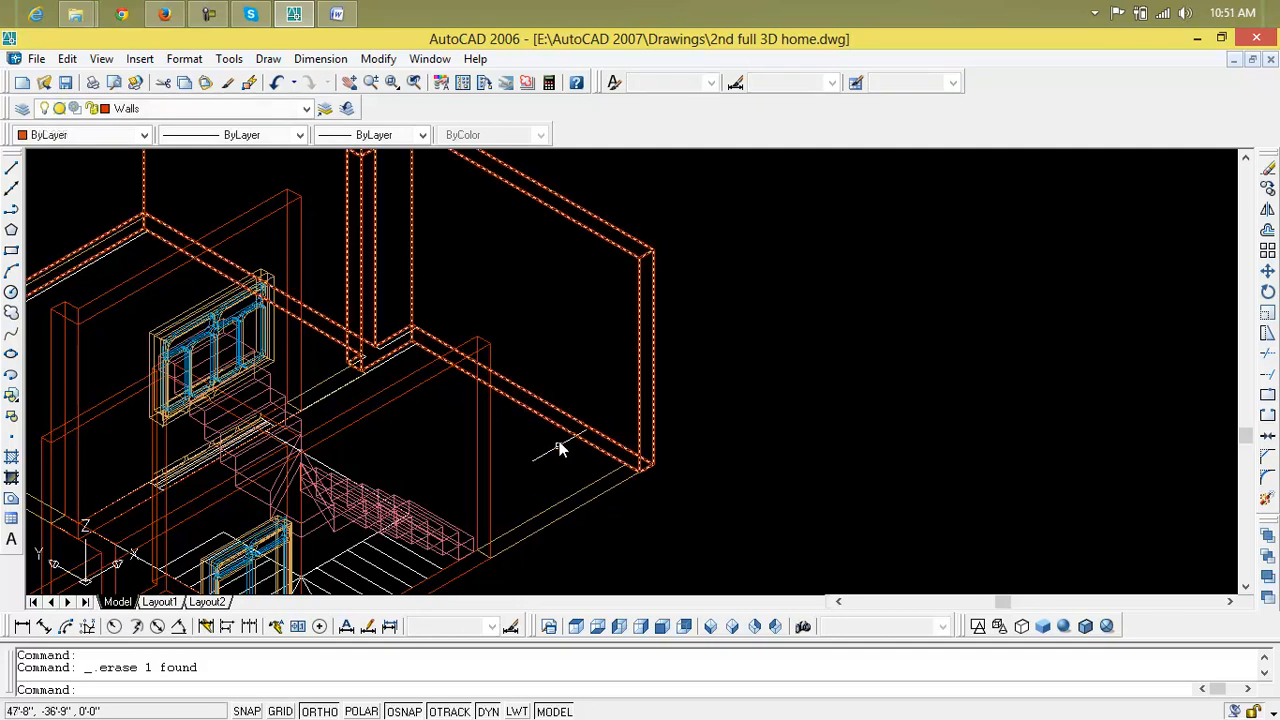
click(567, 498)
key(Delete)
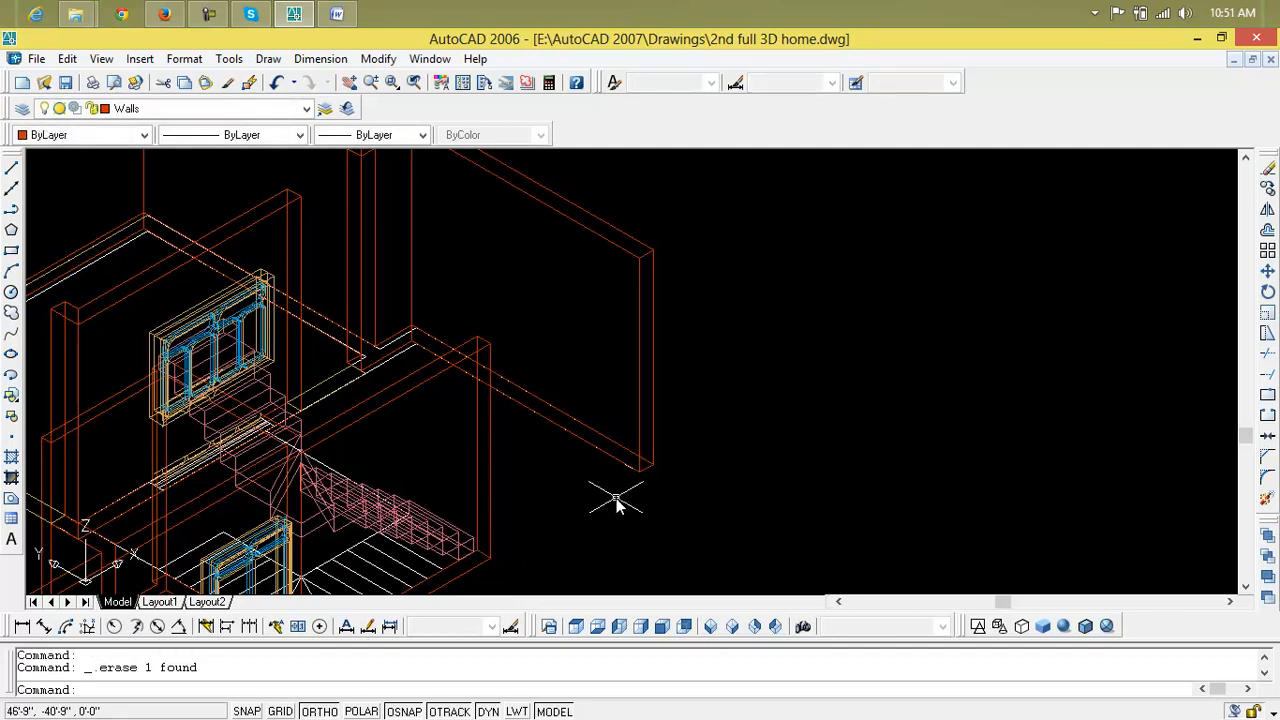
Draw a rectangle across the gap at the top of the walls, between the stair-side wall's corner and the outer wall's end
text(e)
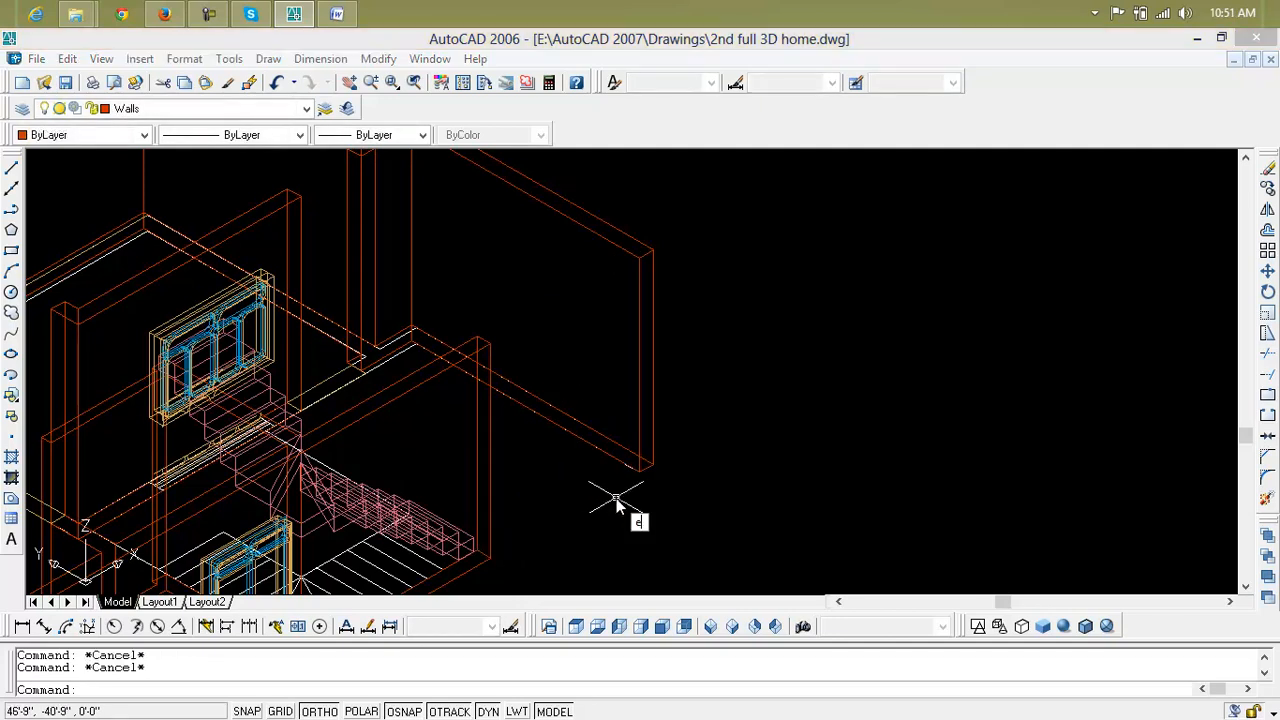
text(rec)
key(Return)
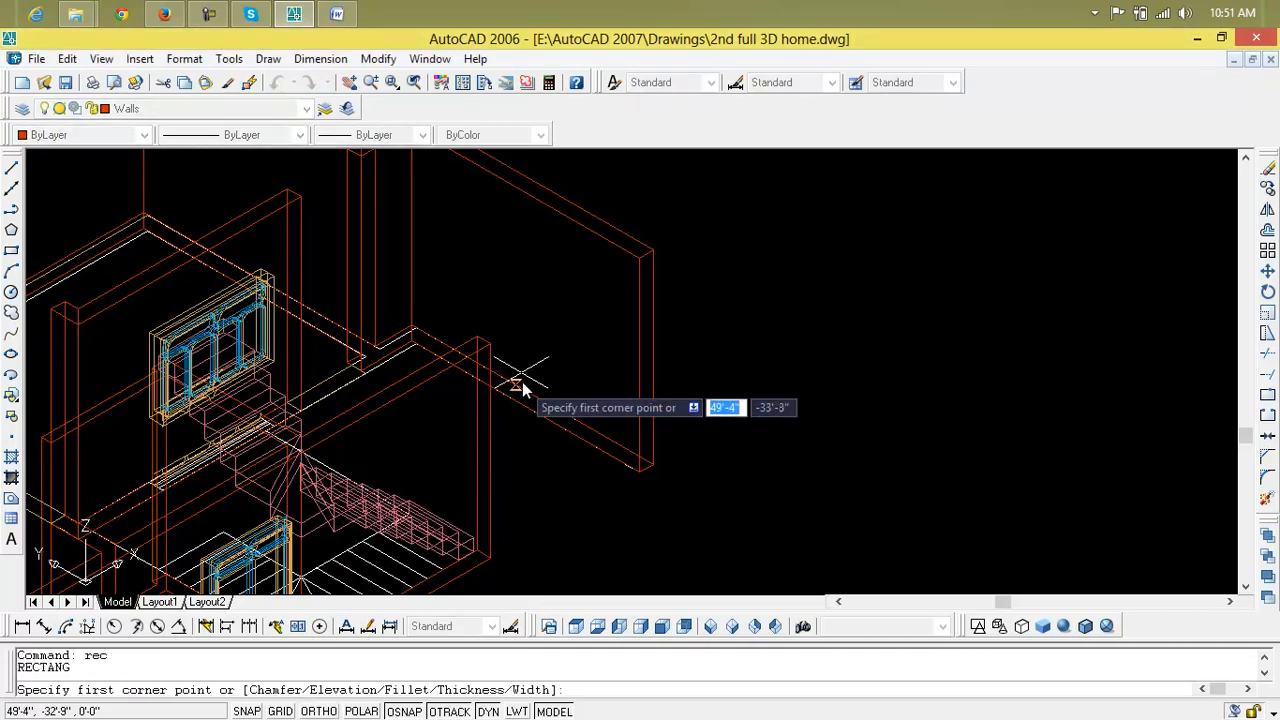
click(478, 338)
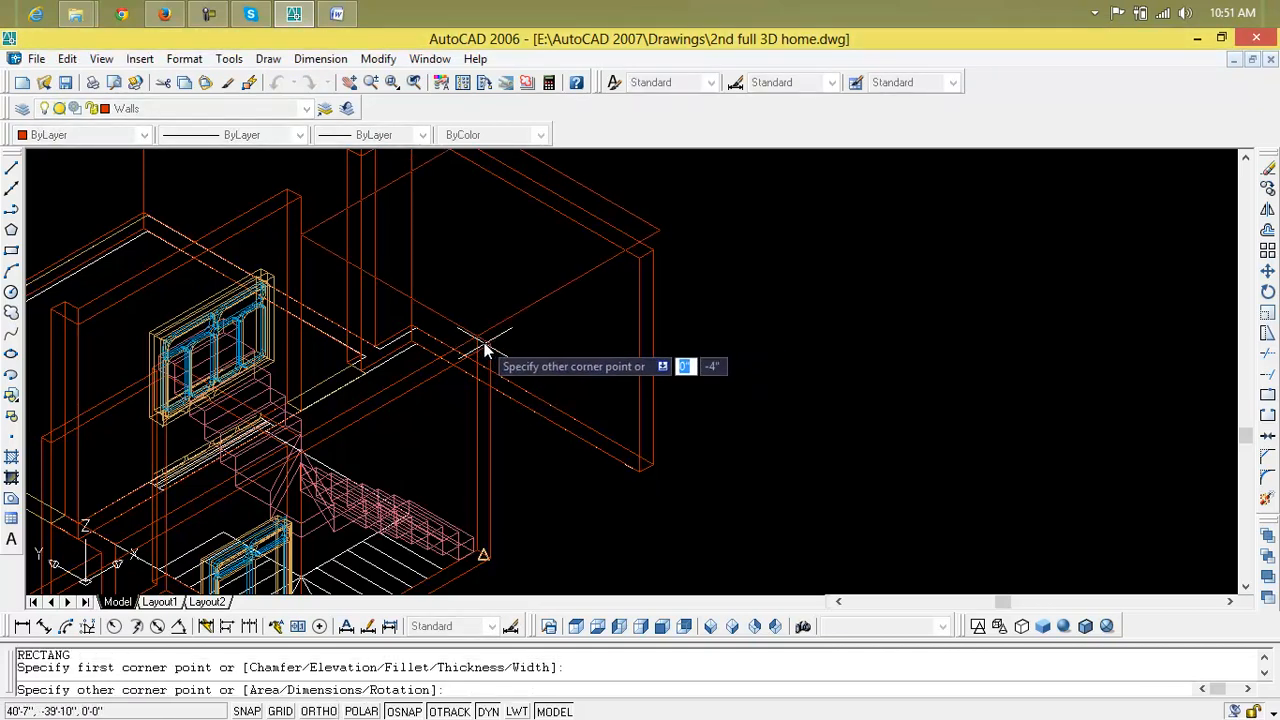
scroll(643, 260, up, 4)
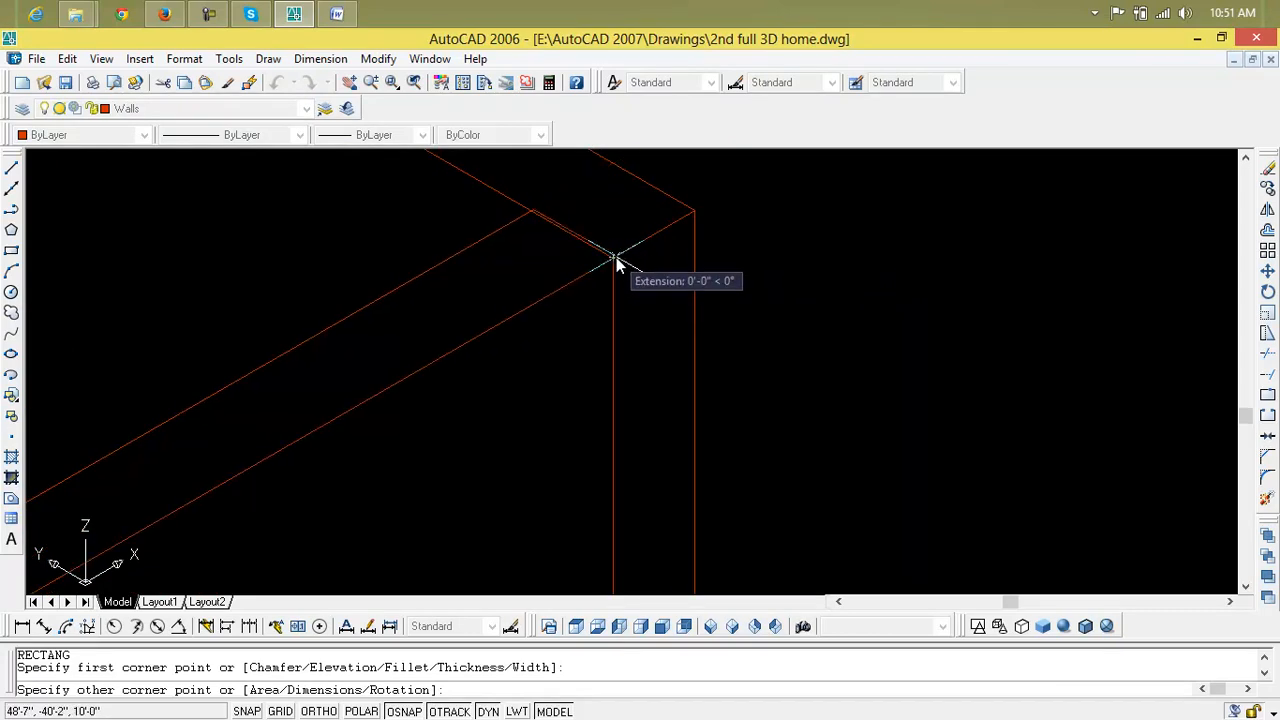
click(614, 263)
Draw a rectangle across the gap at floor level, from the wall corner beside the stairs to the outer wall's base corner
scroll(600, 428, down, 5)
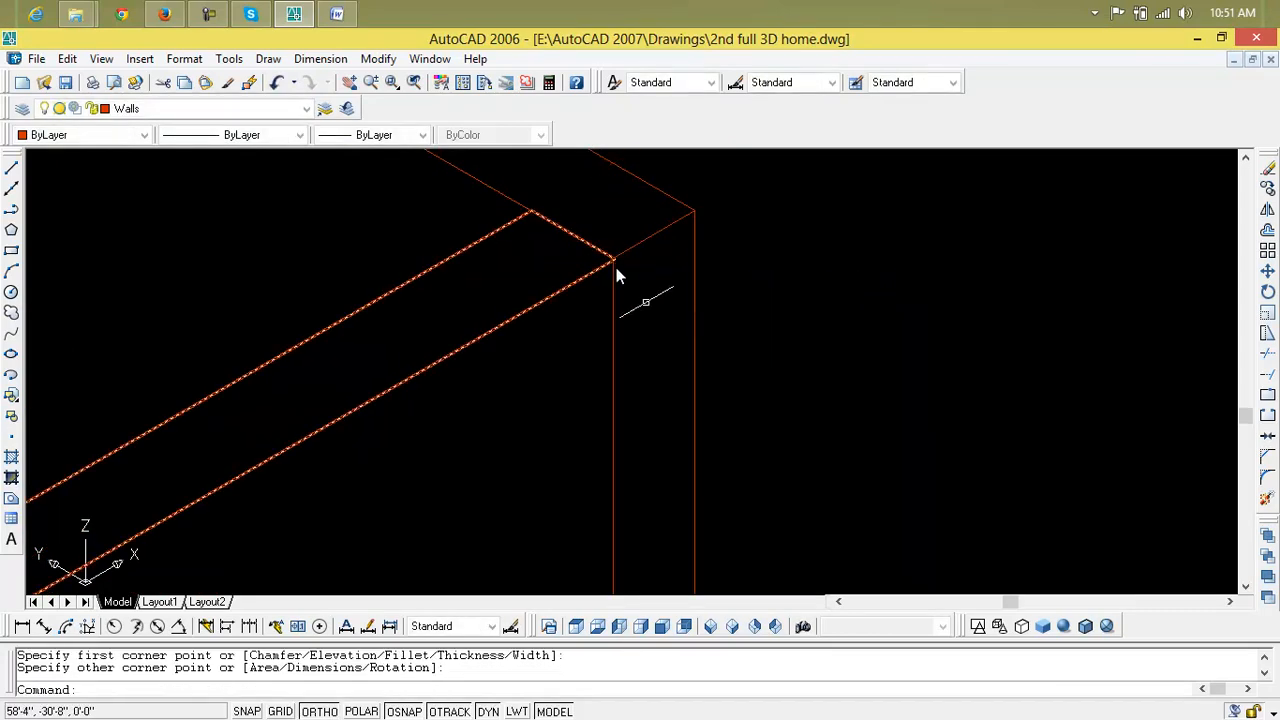
scroll(606, 432, down, 6)
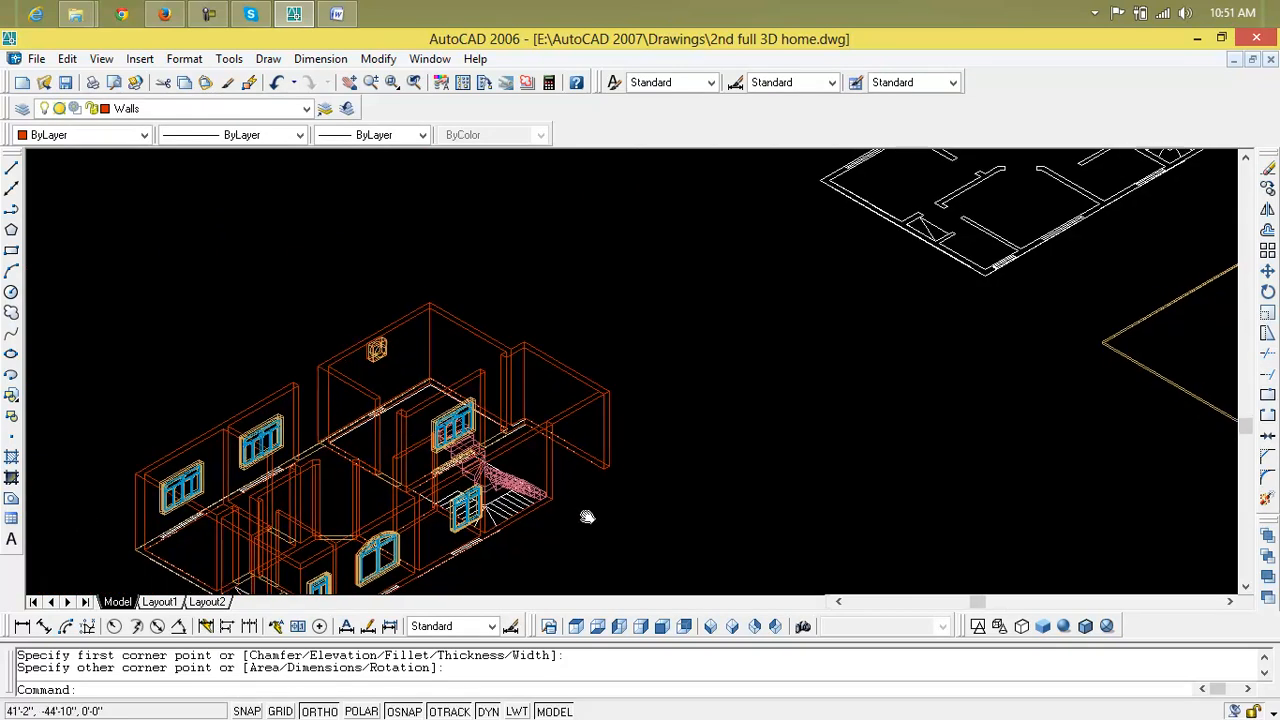
scroll(536, 406, up, 8)
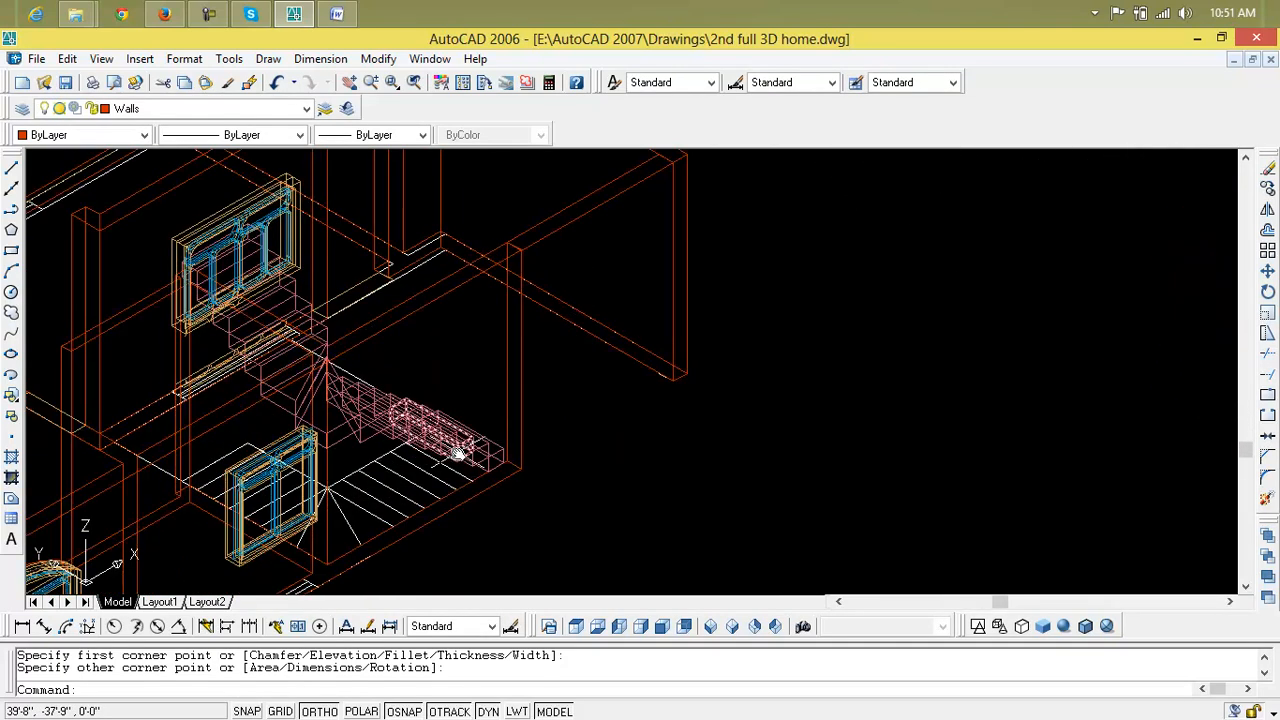
text(rec)
key(Return)
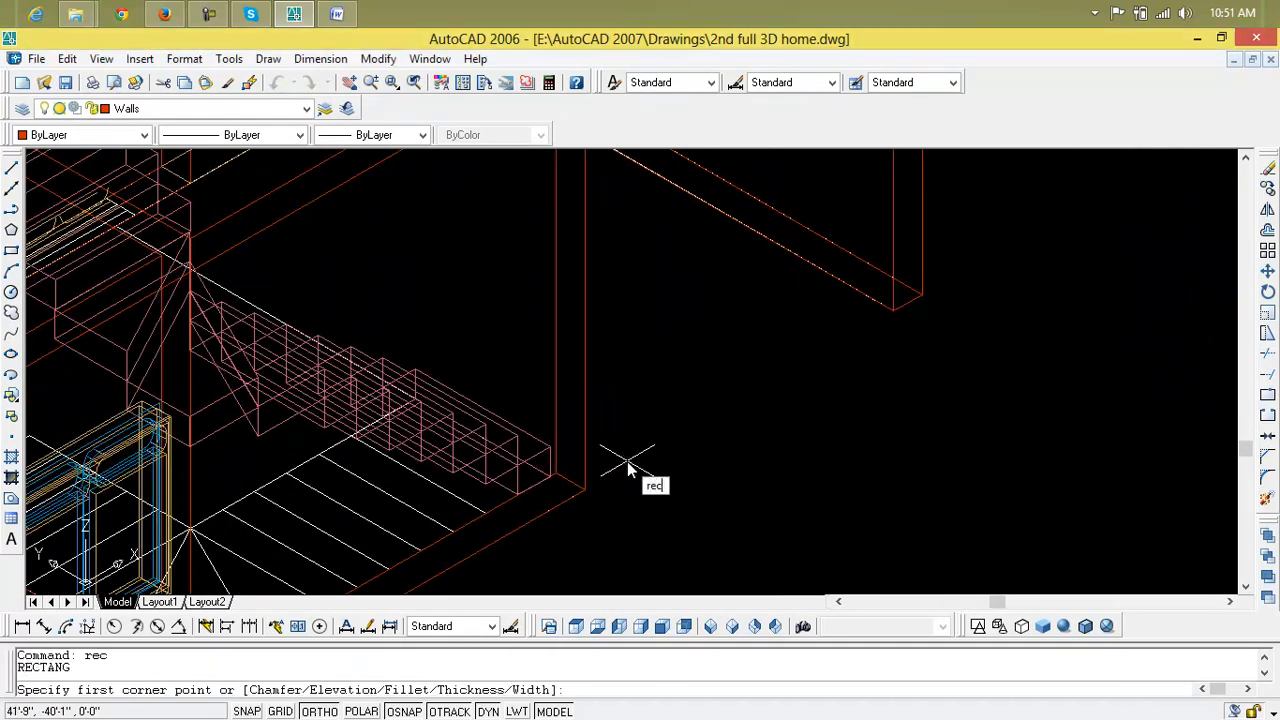
click(556, 473)
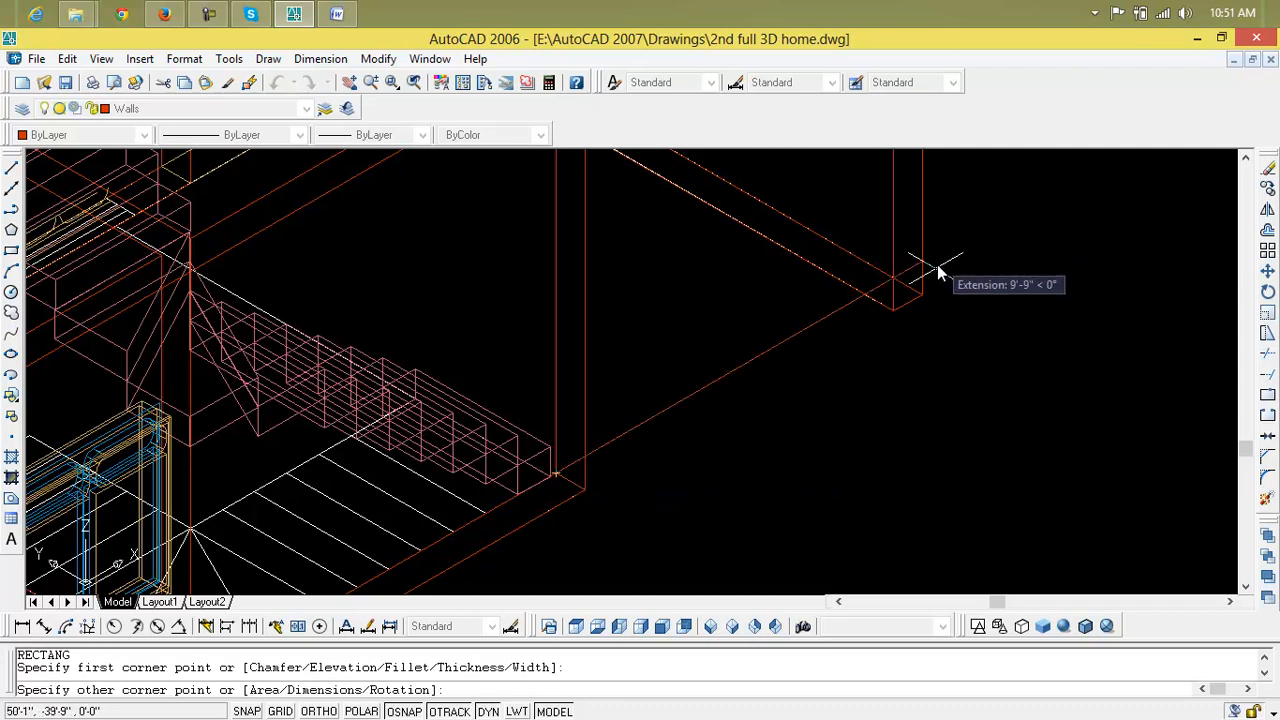
click(895, 310)
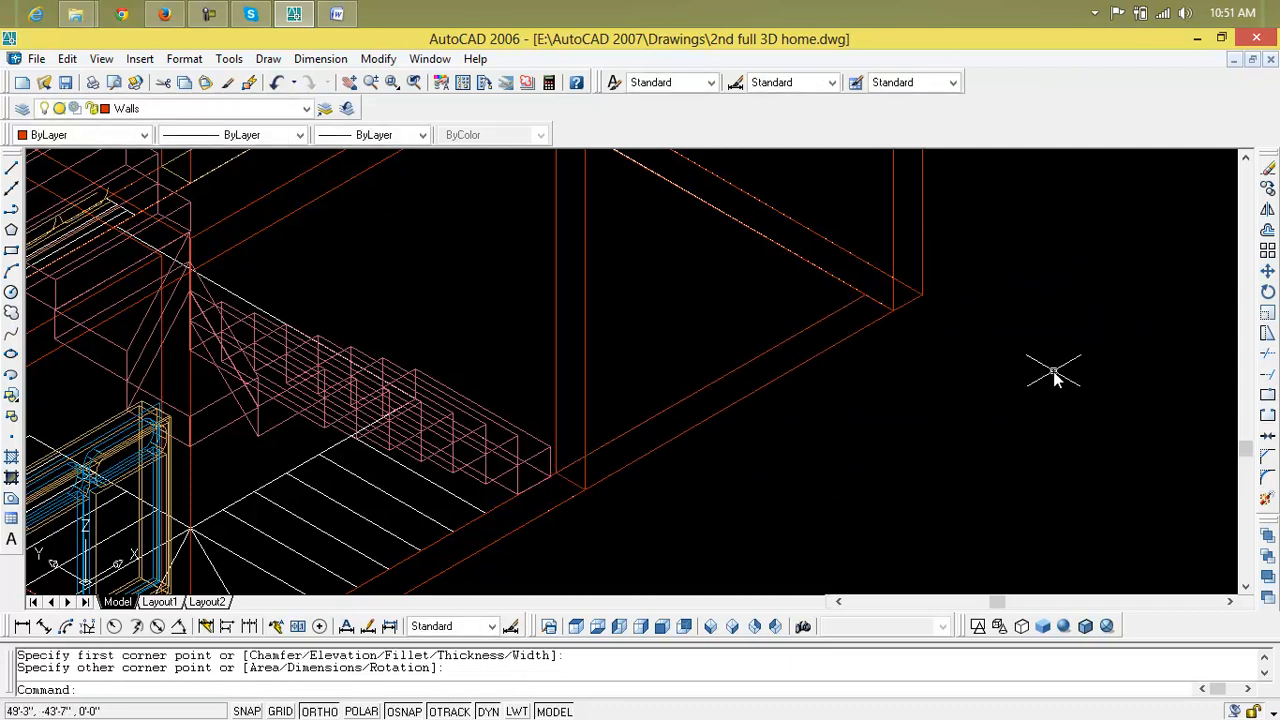
key(Escape)
key(Escape)
Extrude the floor-level rectangle 2" high with a taper angle of 0 and shade the model
text(ext)
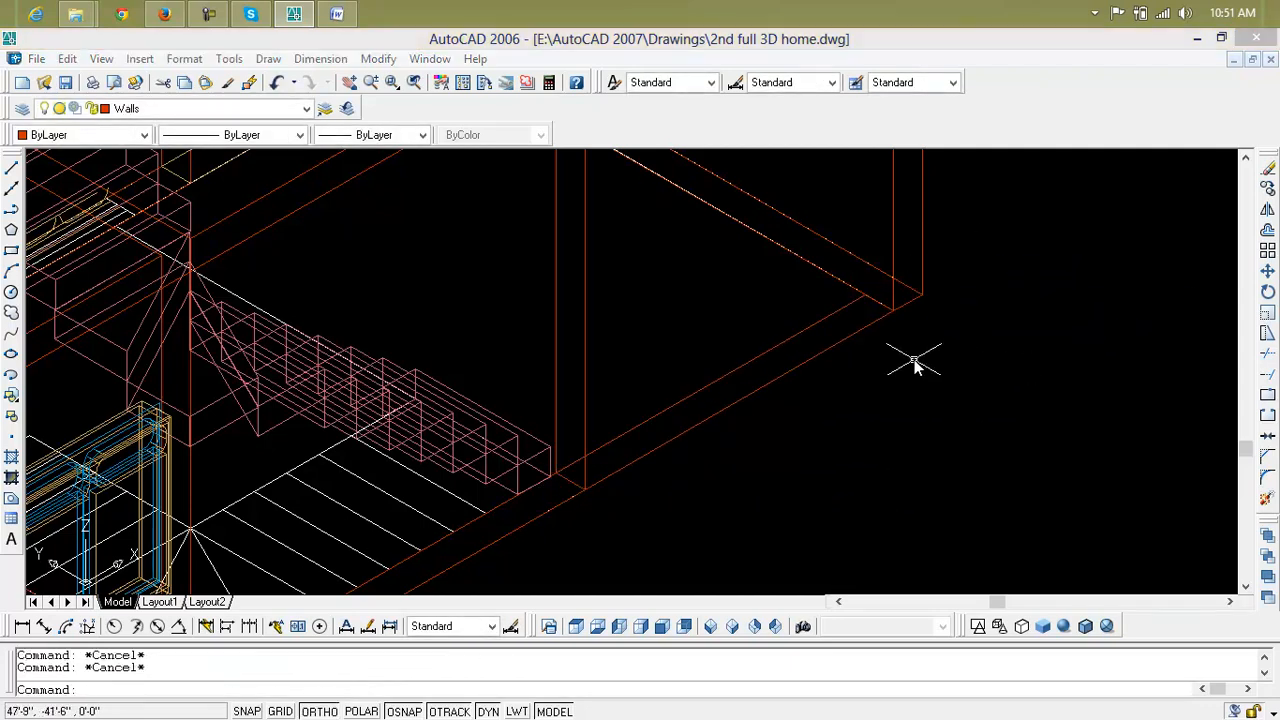
key(Return)
click(831, 349)
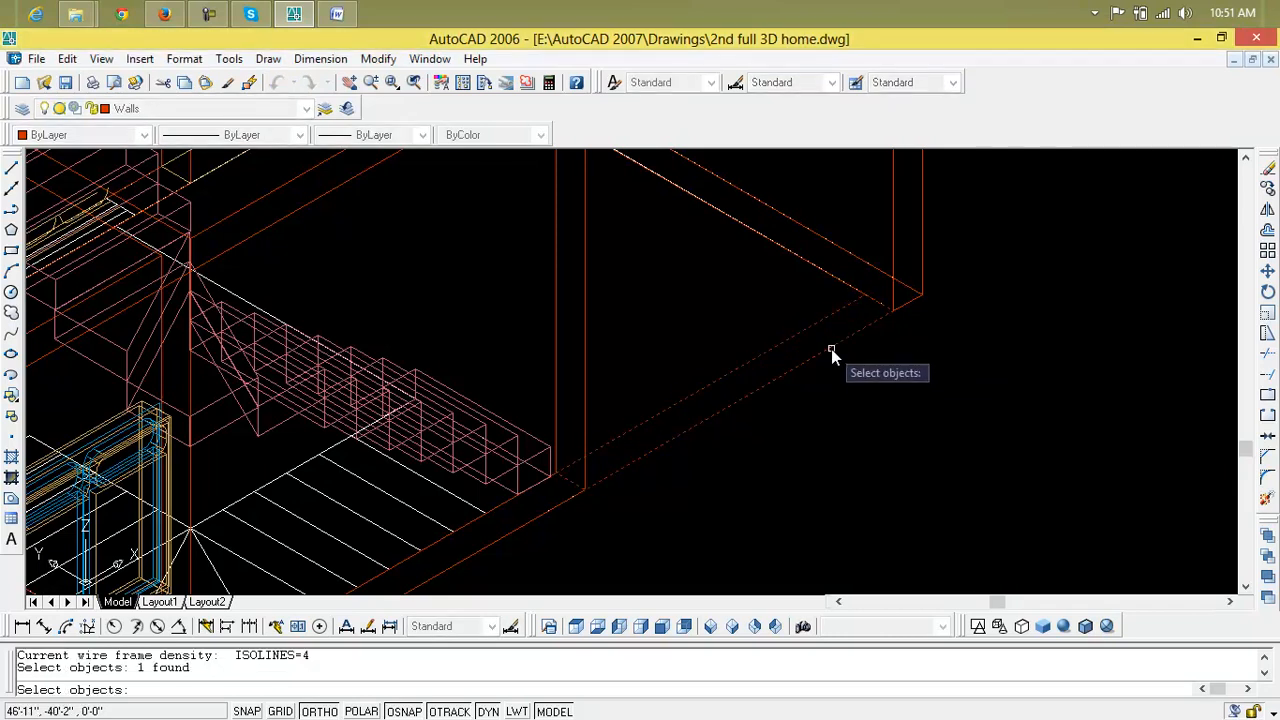
key(Return)
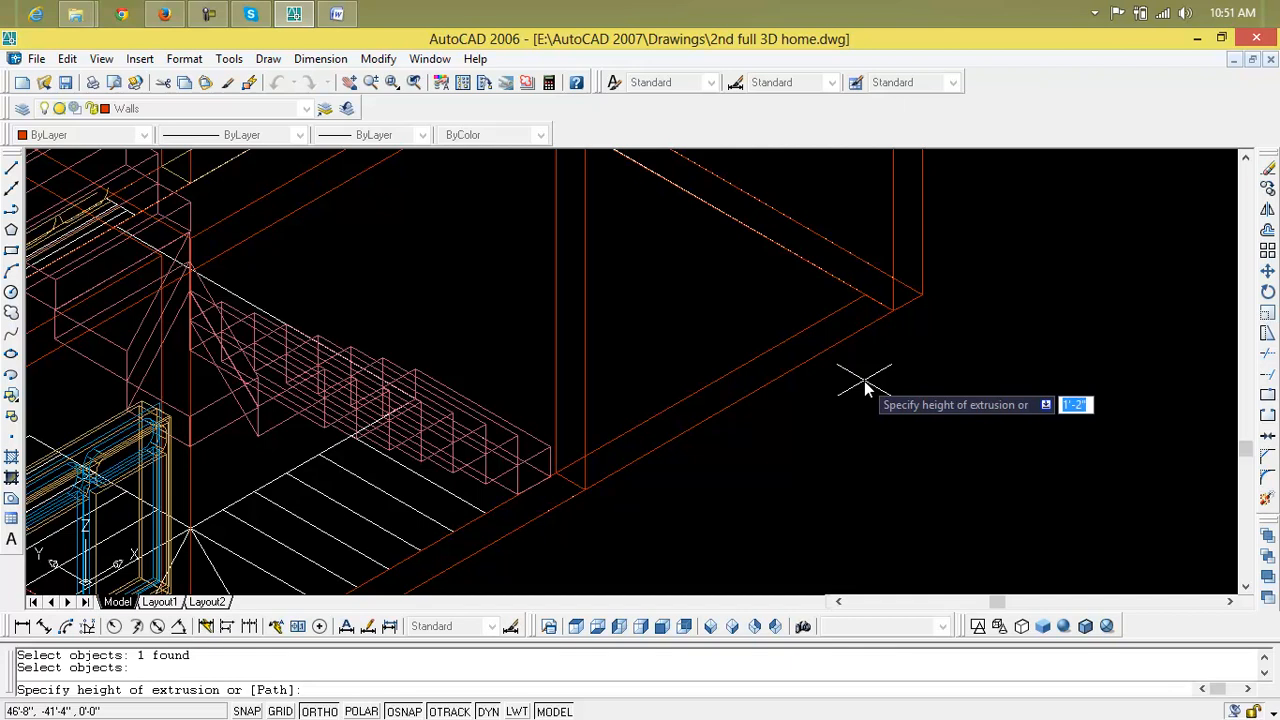
text(2)
key(Return)
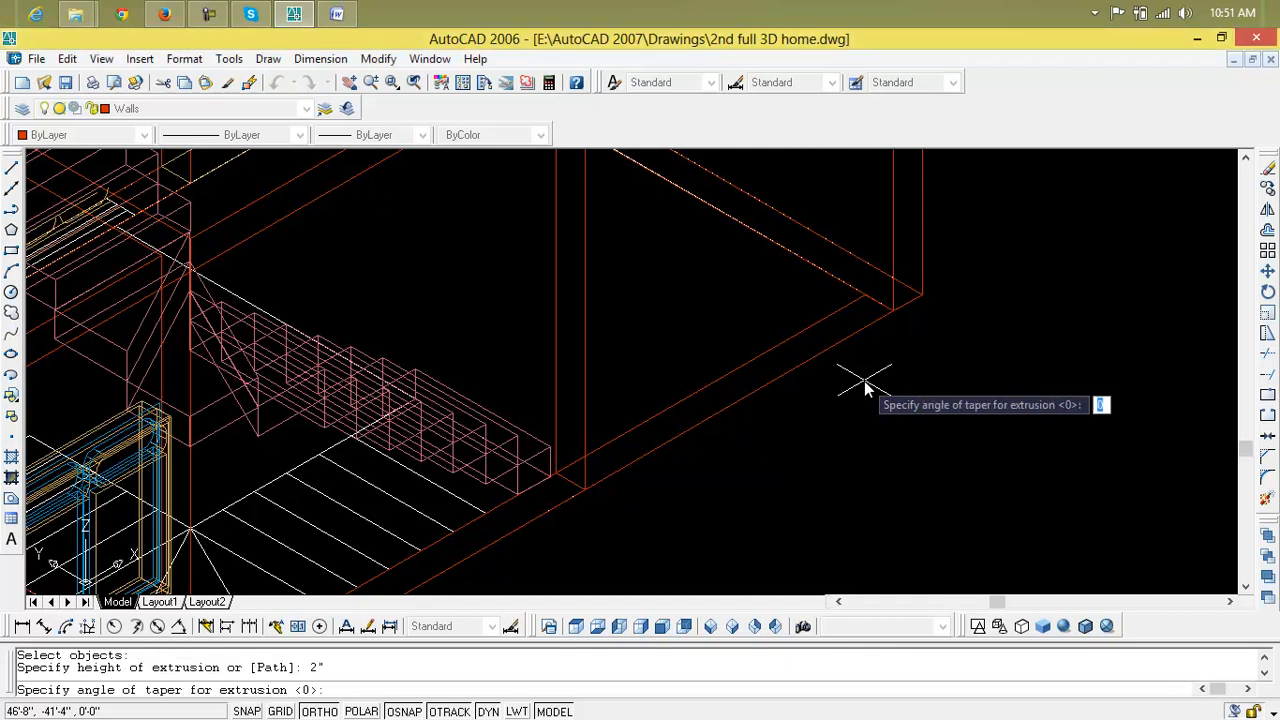
key(Return)
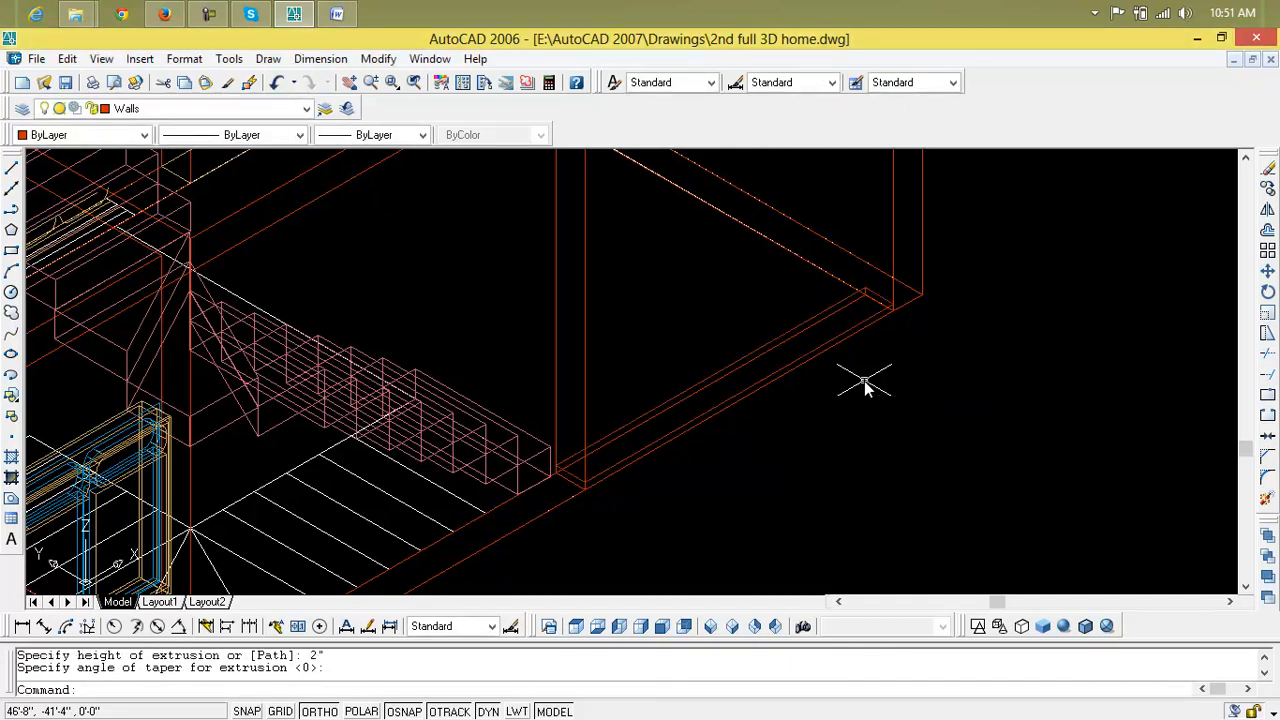
text(sh)
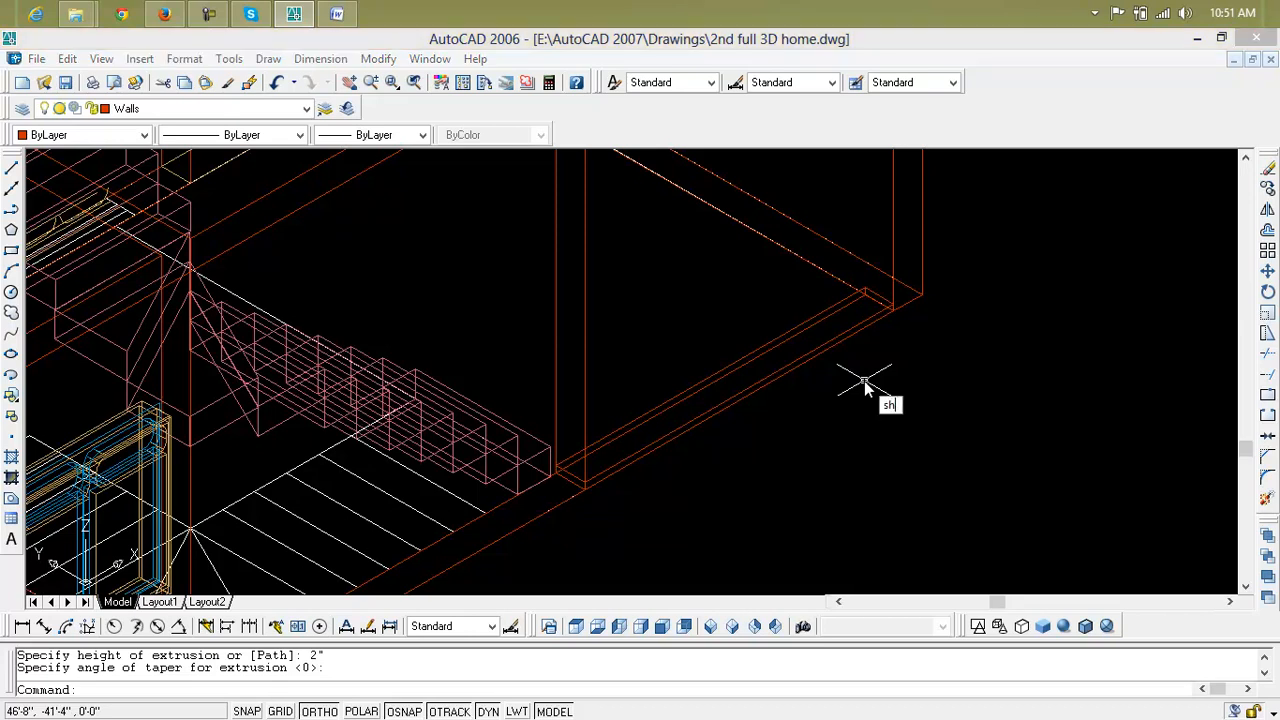
key(Return)
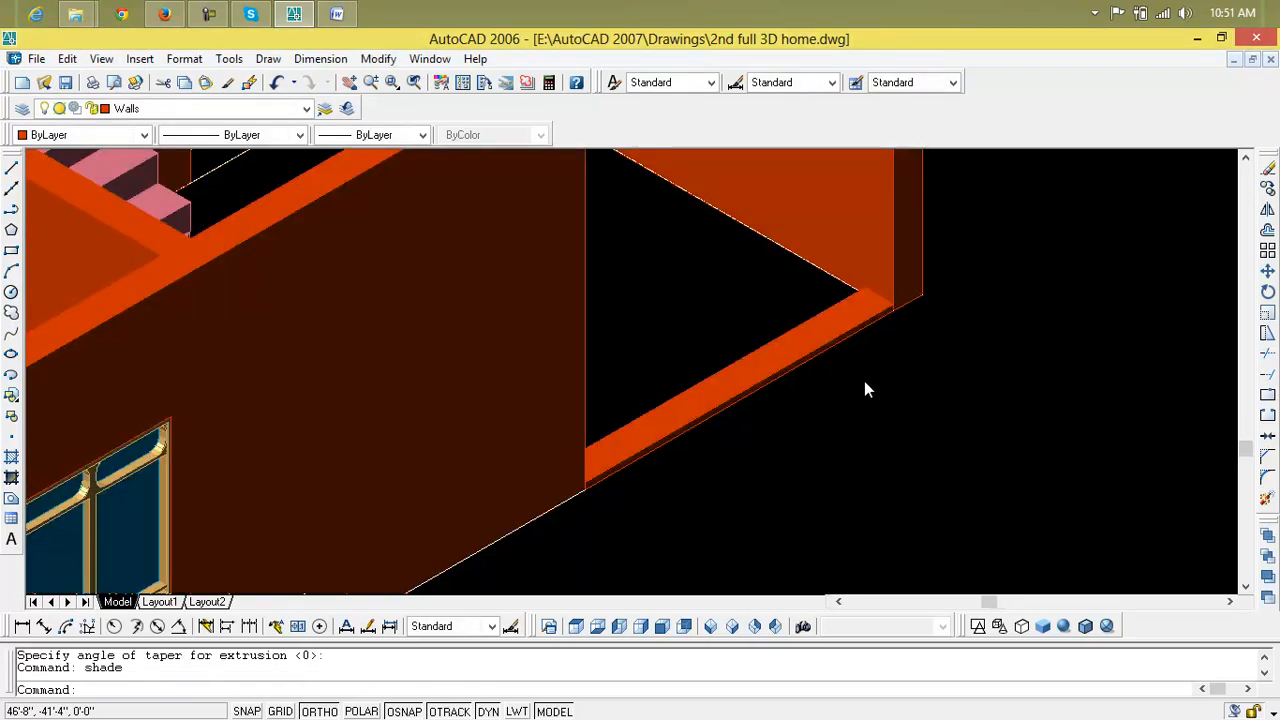
Extrude the rectangle at the top of the wall gap by -2' with a taper angle of 0
scroll(865, 385, down, 5)
scroll(771, 380, up, 8)
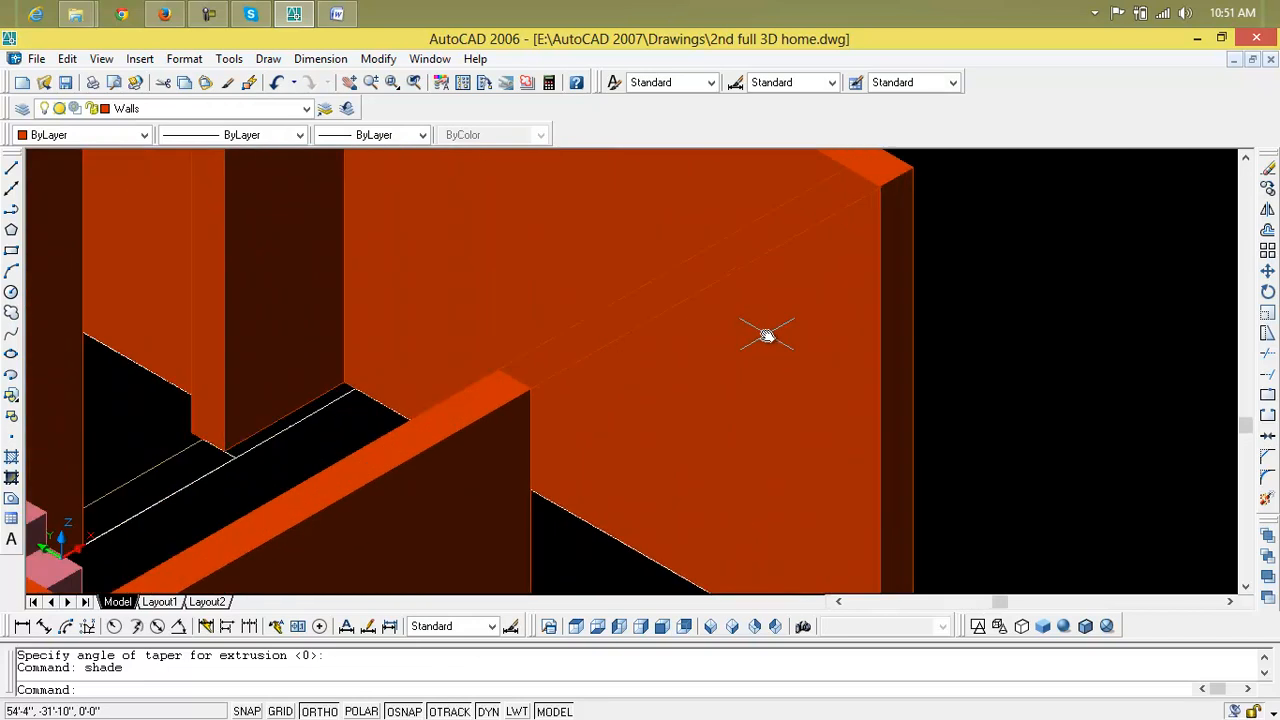
key(Escape)
key(Escape)
text(ext)
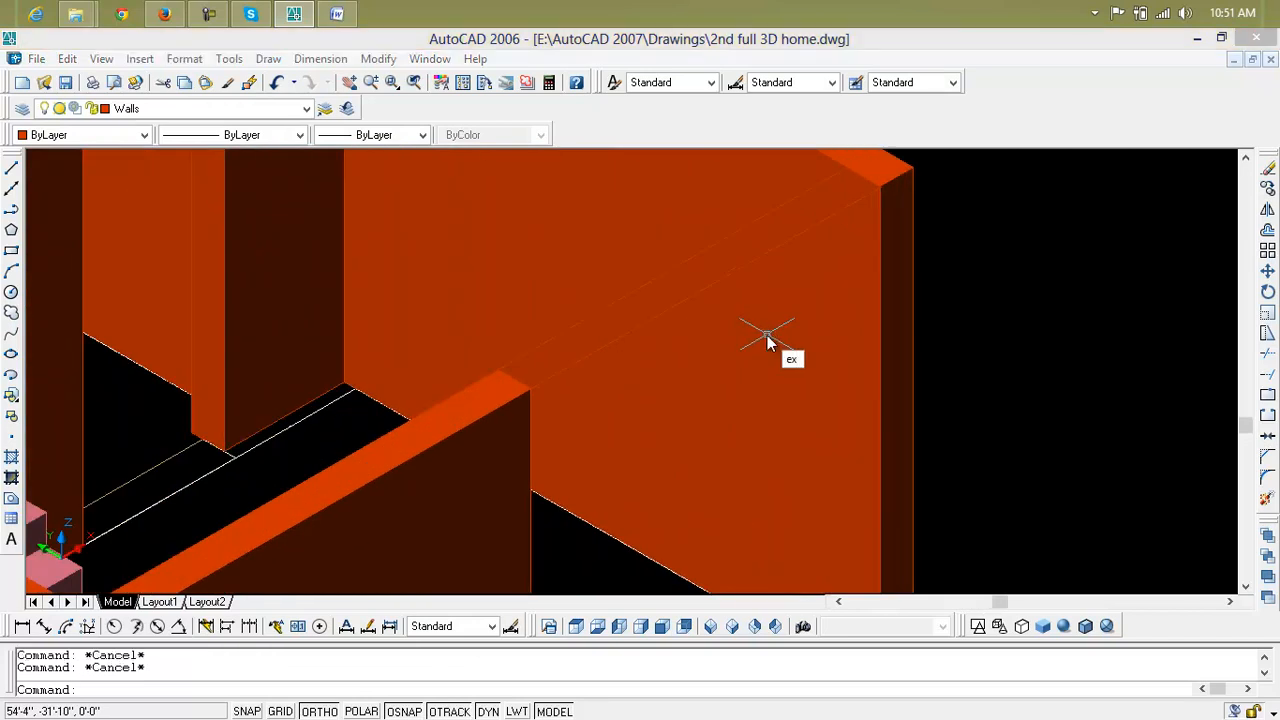
key(Return)
click(727, 300)
key(Return)
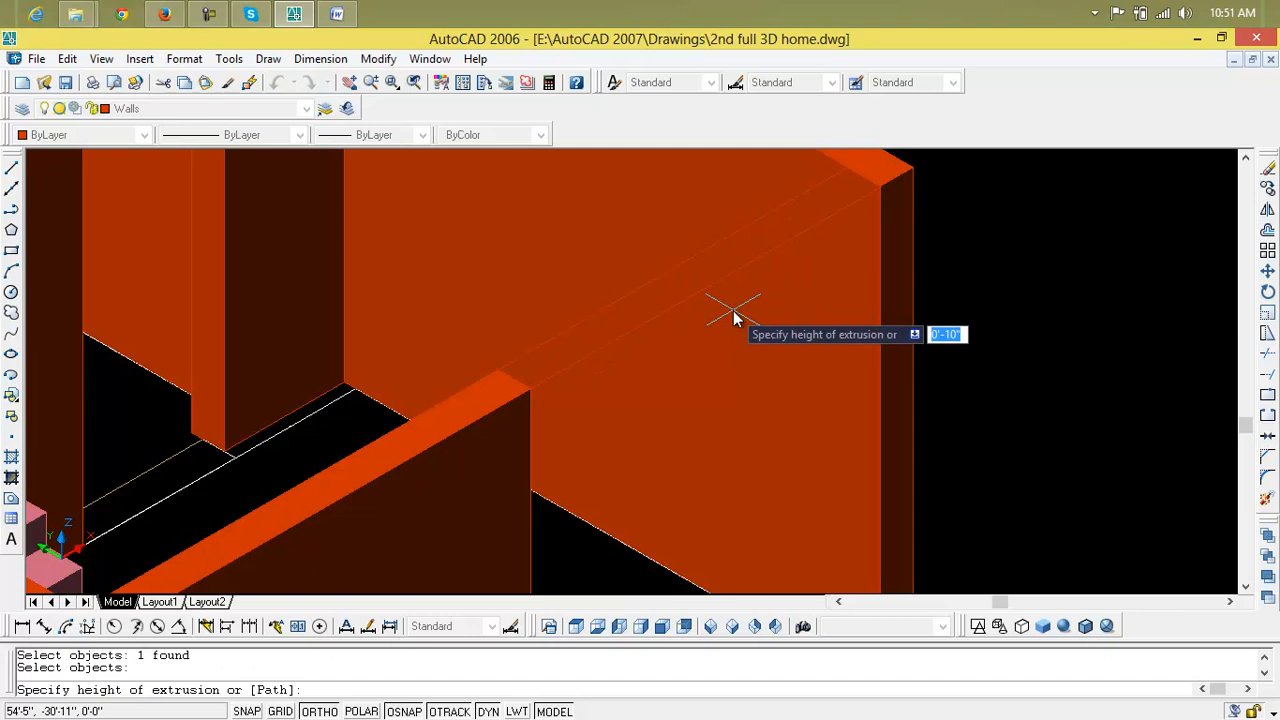
text(-2)
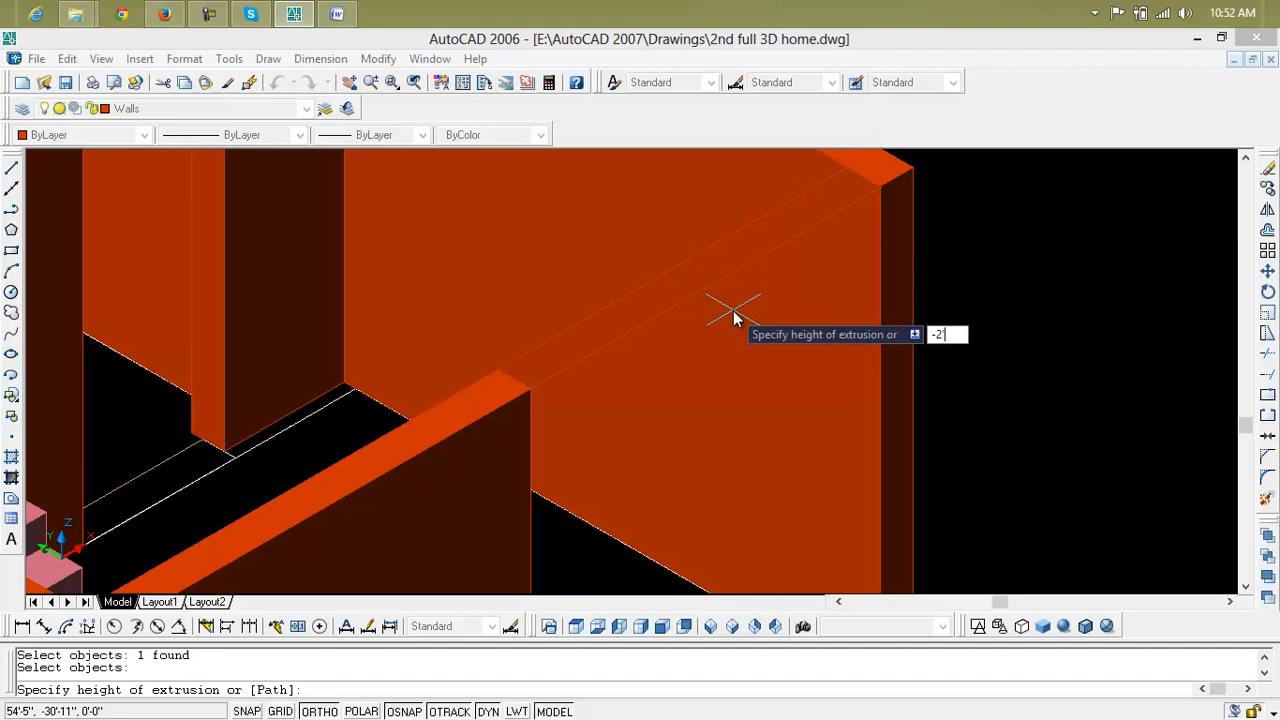
key(Return)
key(Return)
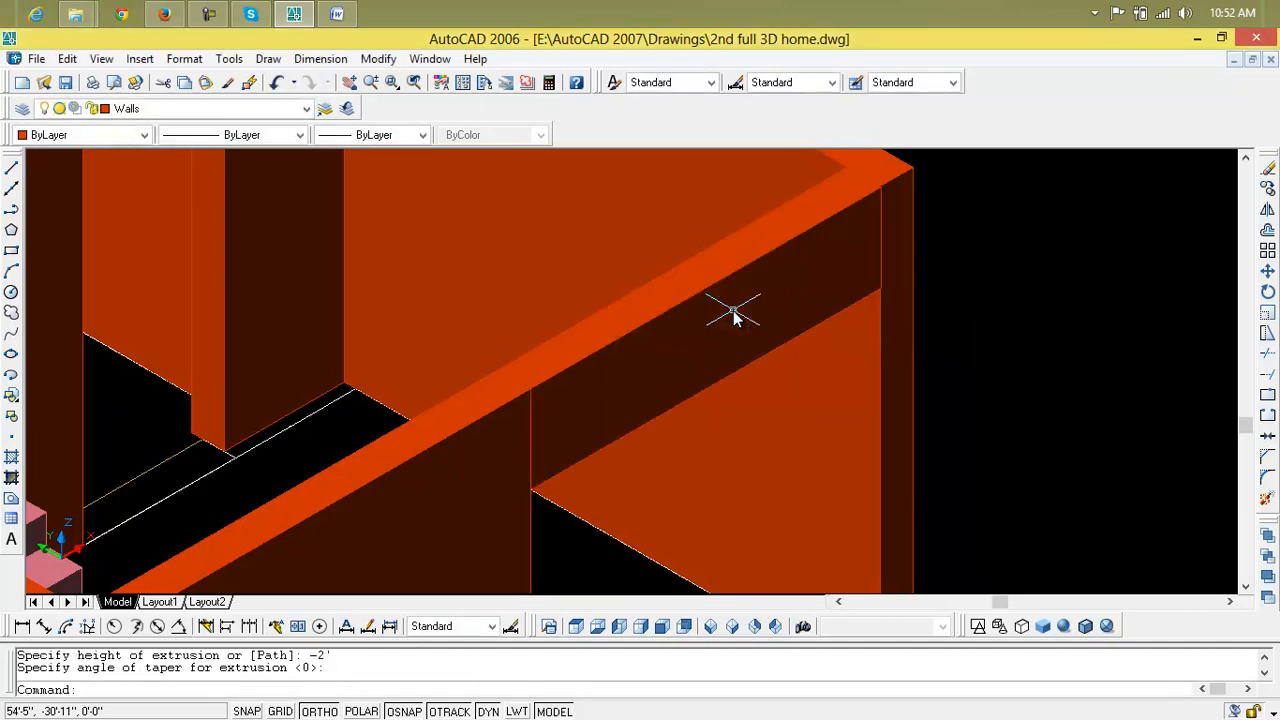
scroll(733, 315, down, 3)
scroll(680, 343, up, 5)
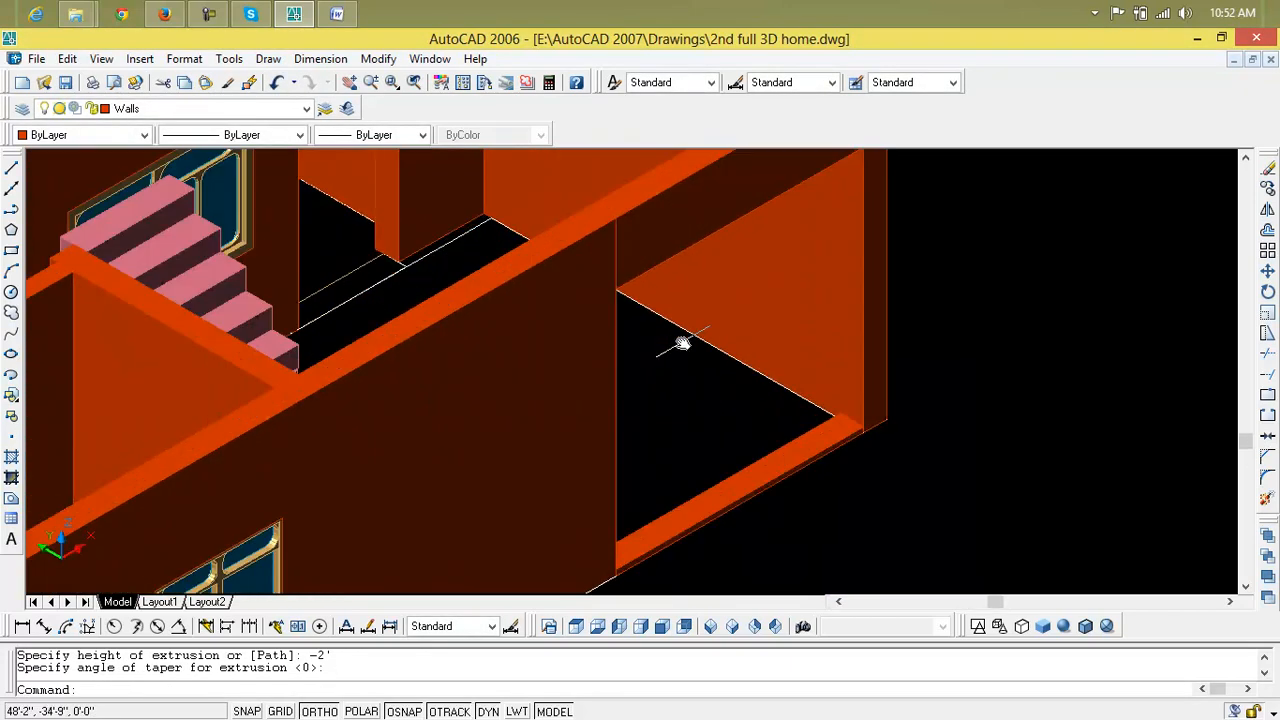
scroll(669, 280, down, 5)
middle_drag(678, 290, 664, 322)
scroll(648, 330, down, 3)
scroll(740, 255, up, 8)
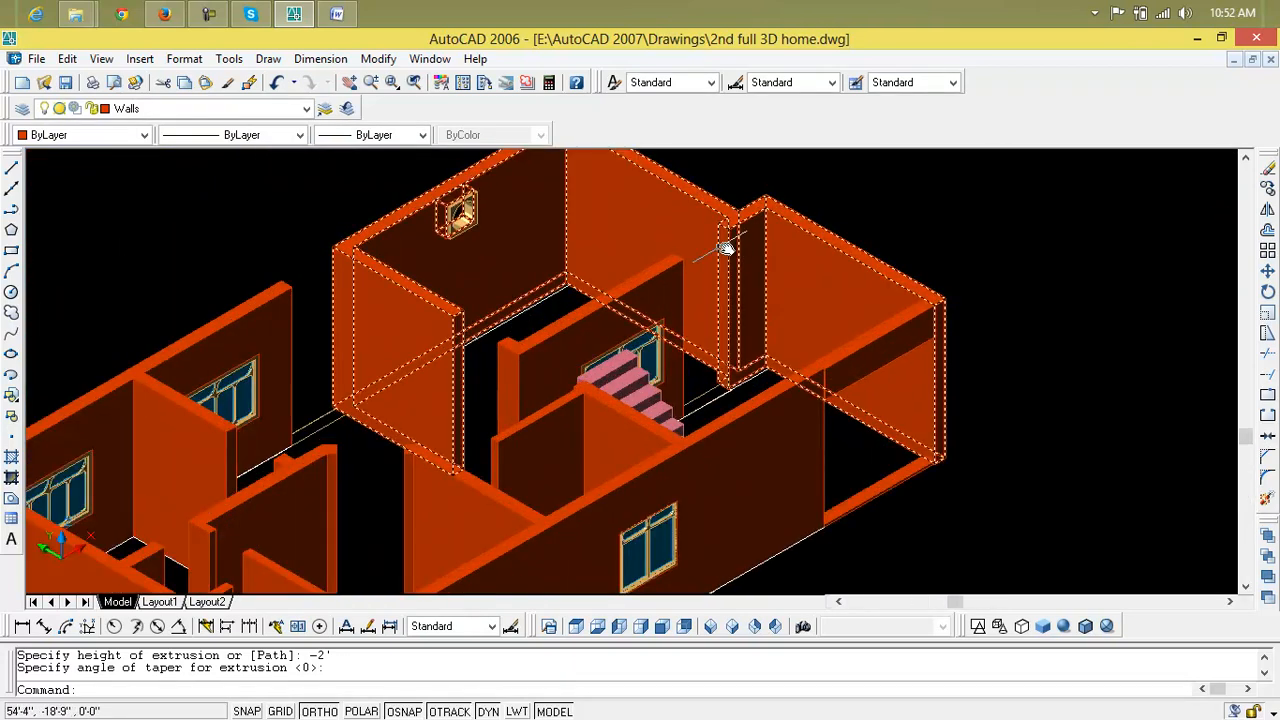
key(Escape)
key(Escape)
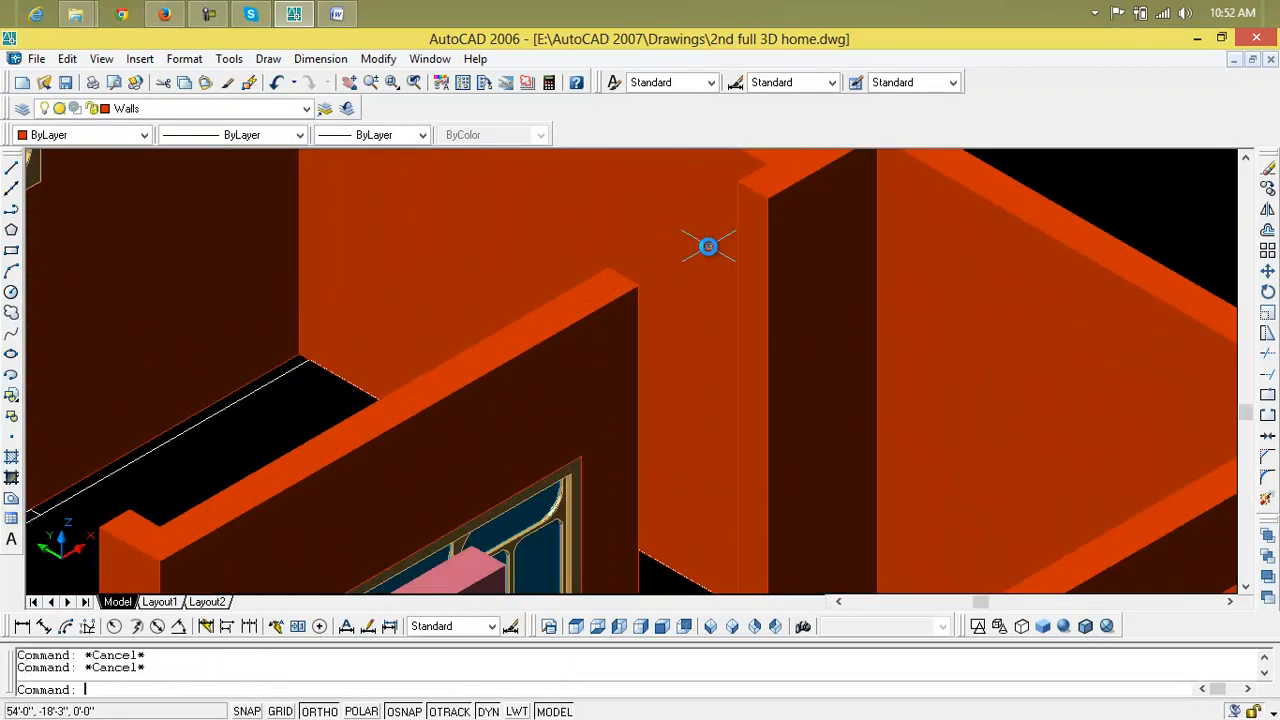
text(re)
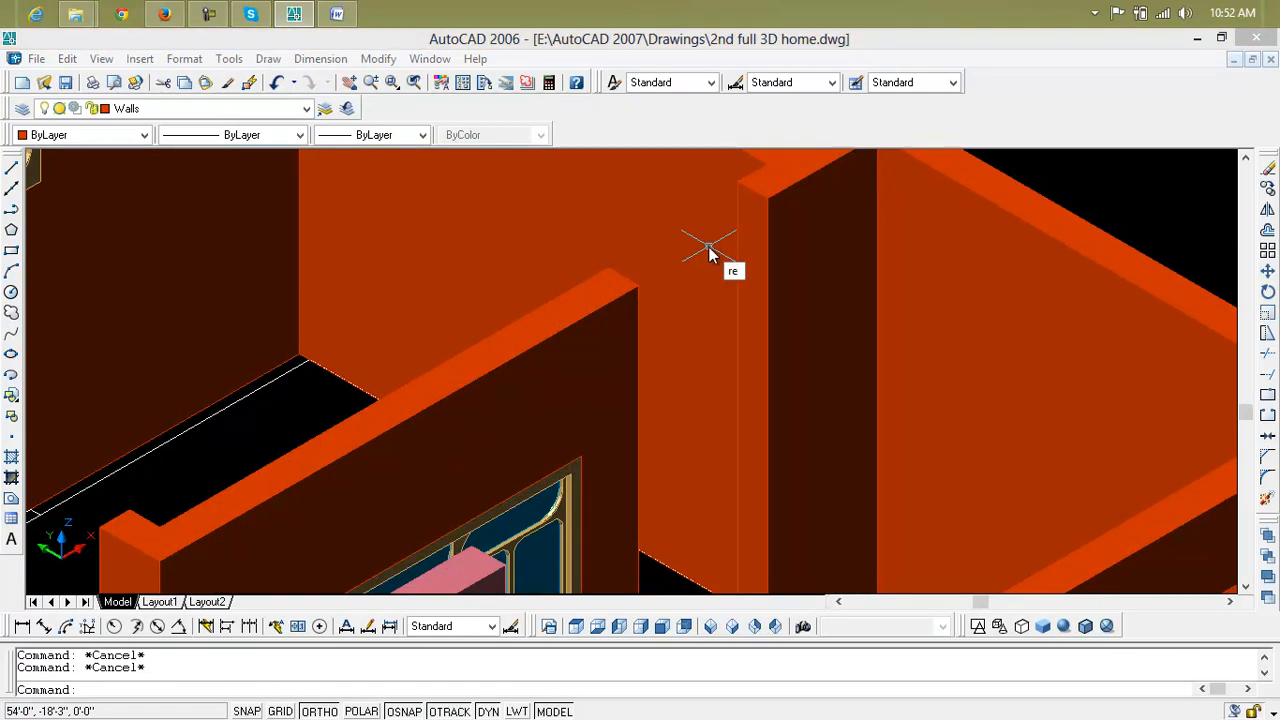
key(Return)
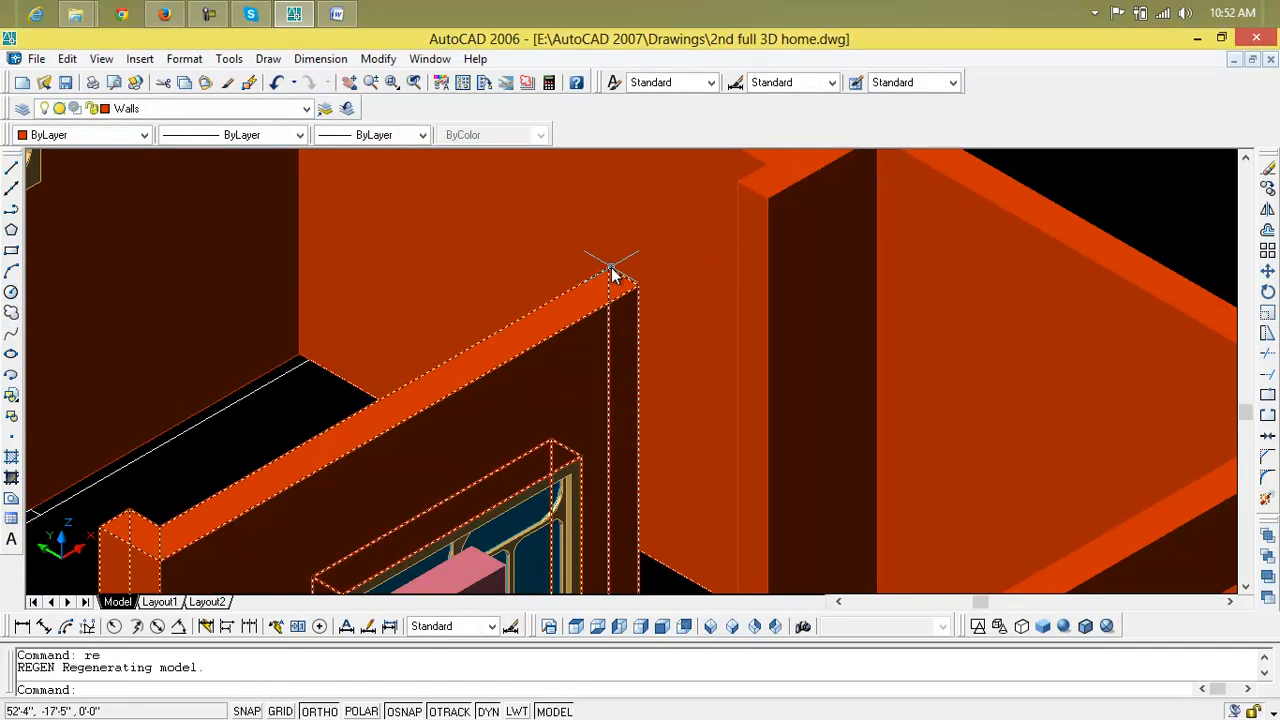
click(613, 273)
key(Escape)
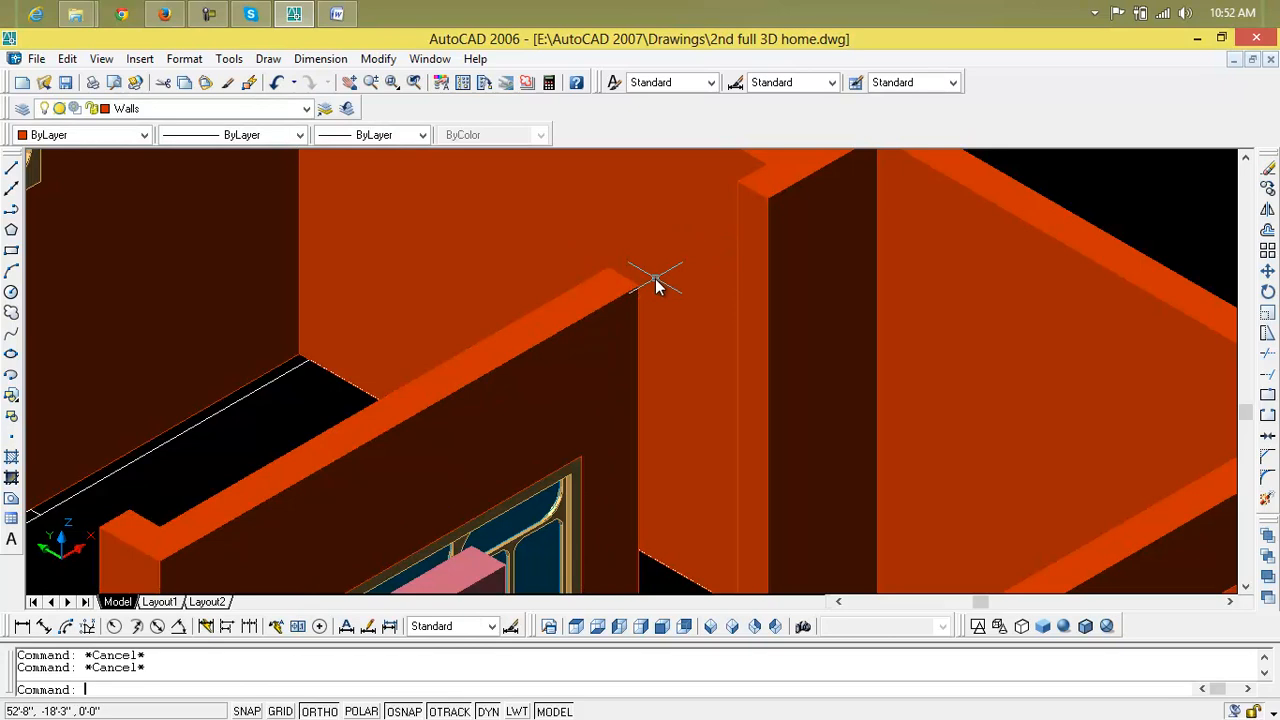
text(rec)
key(Return)
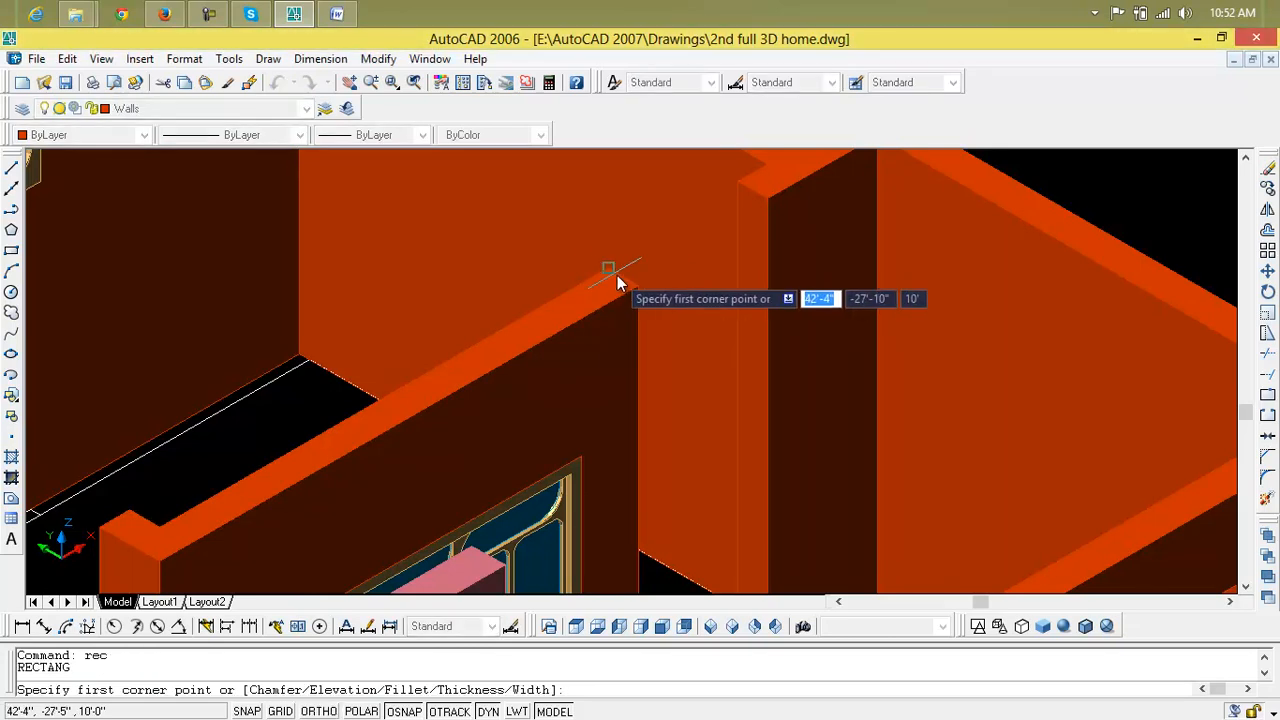
click(608, 268)
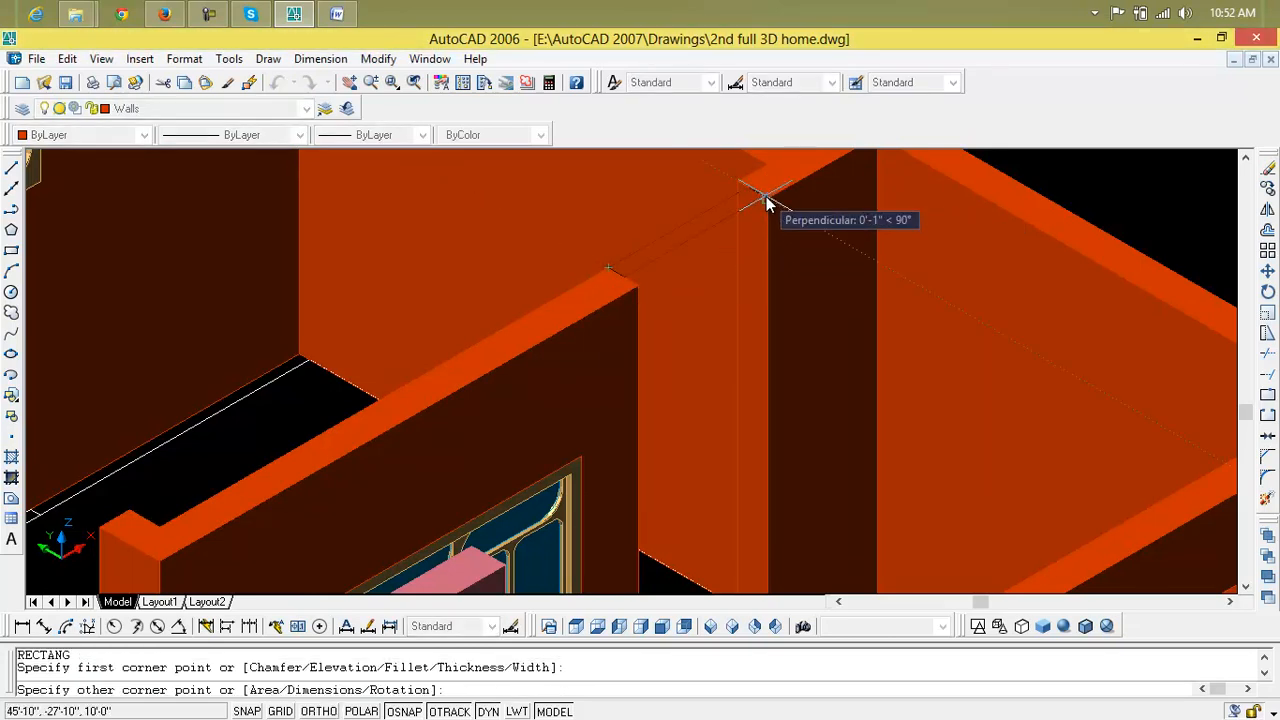
key(Escape)
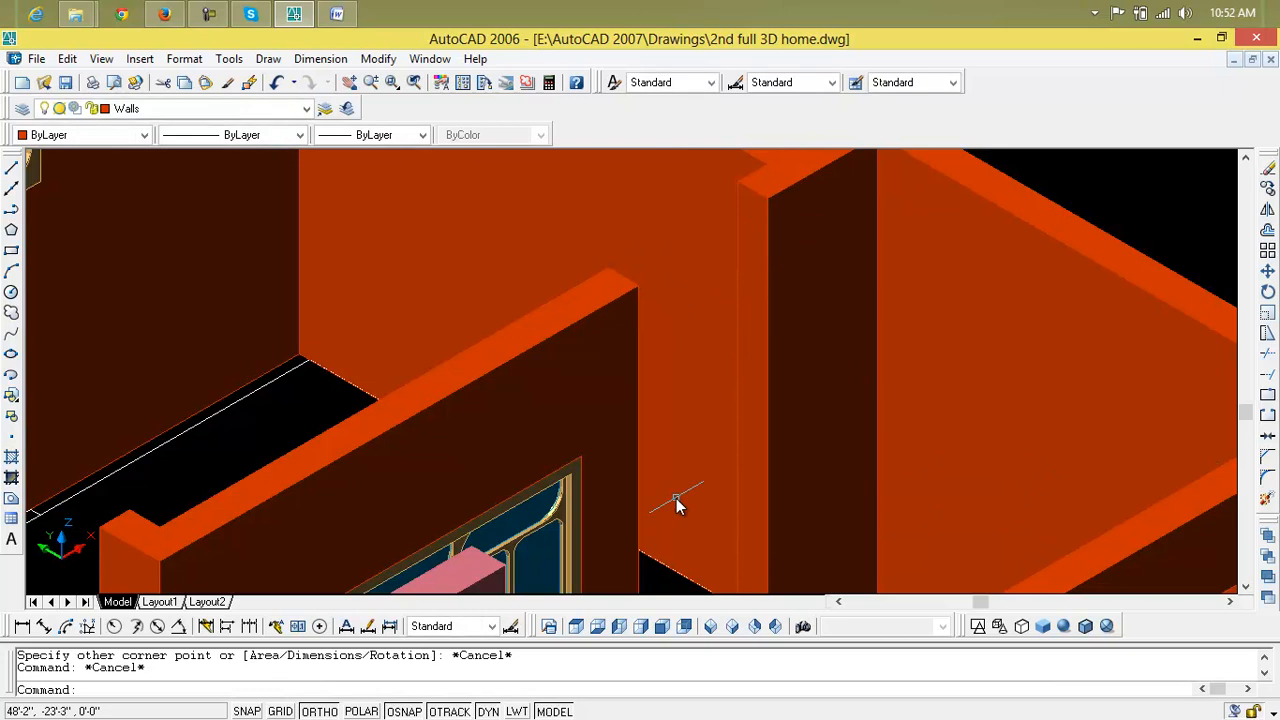
Switch to 2D wireframe and draw a rectangle at the wall tops from the stair-side window wall's end to the facing wall end's corner
click(976, 626)
mouse_move(700, 563)
middle_down()
mouse_move(591, 503)
mouse_move(589, 529)
middle_up()
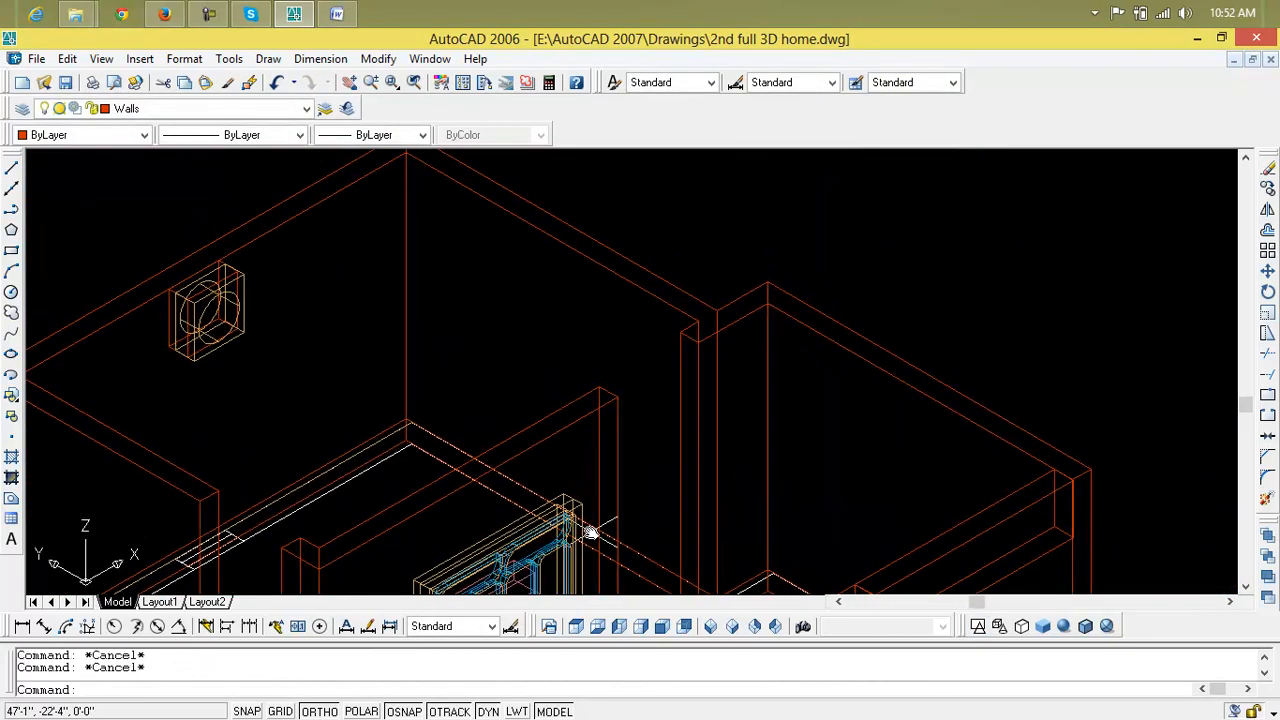
text(rec)
key(Return)
scroll(600, 392, up, 4)
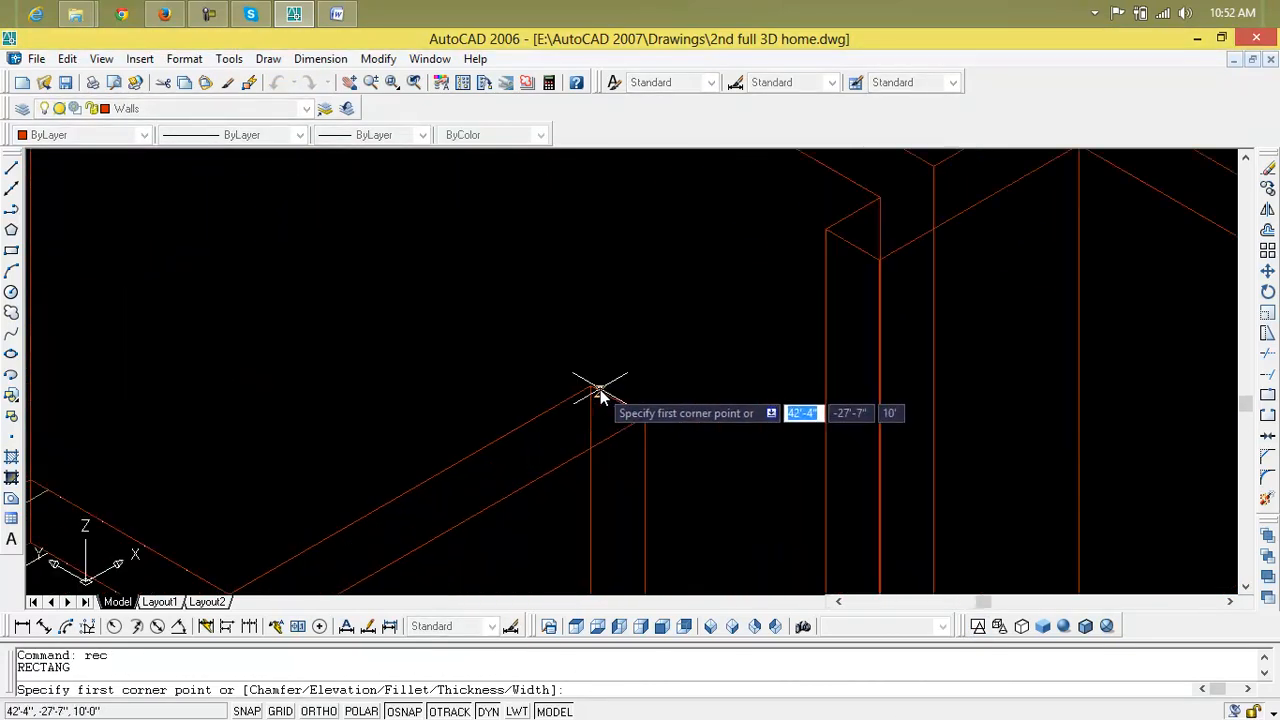
click(592, 387)
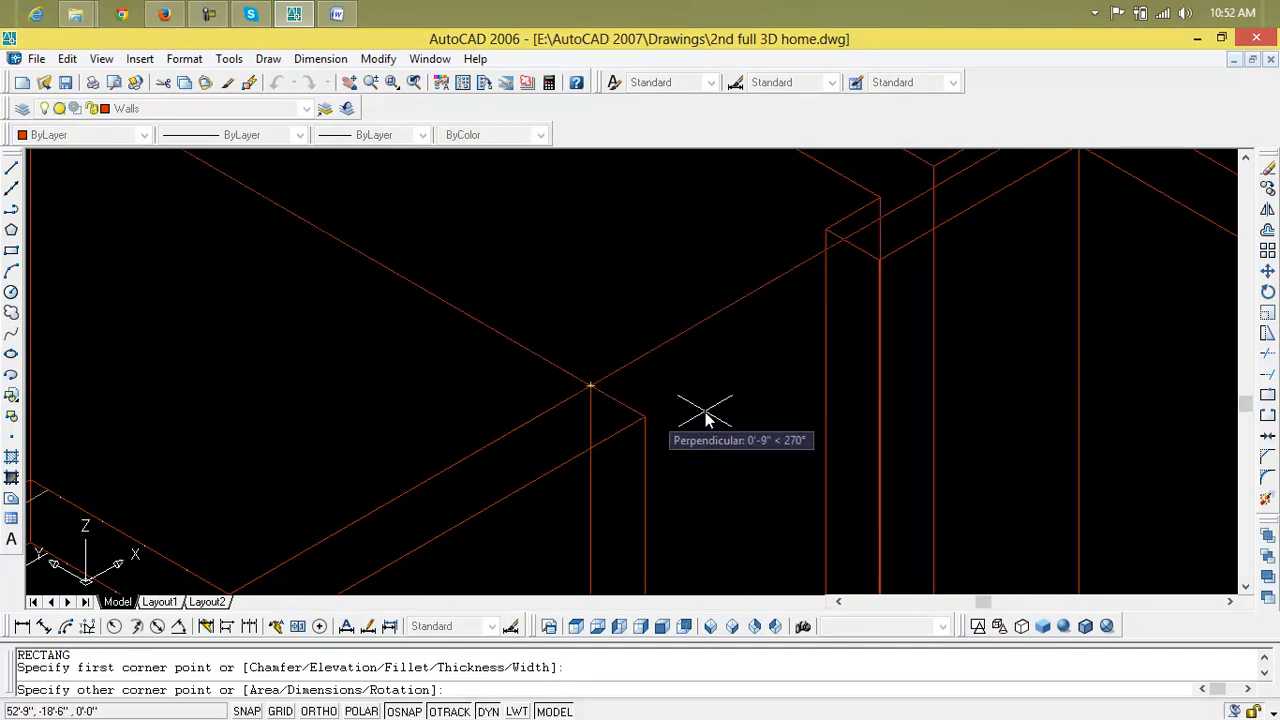
click(880, 263)
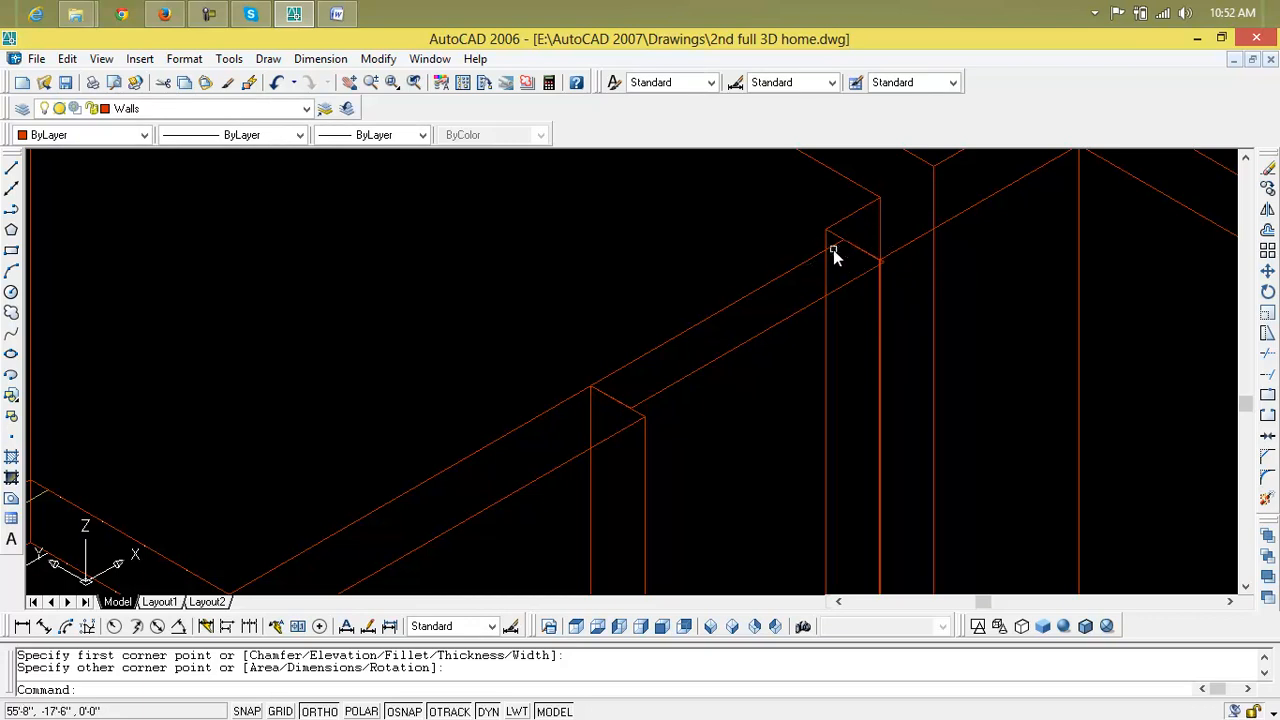
Stretch two corners of the new rectangle onto the facing wall end's inner corner and the window wall's outer end corner
click(831, 248)
click(845, 240)
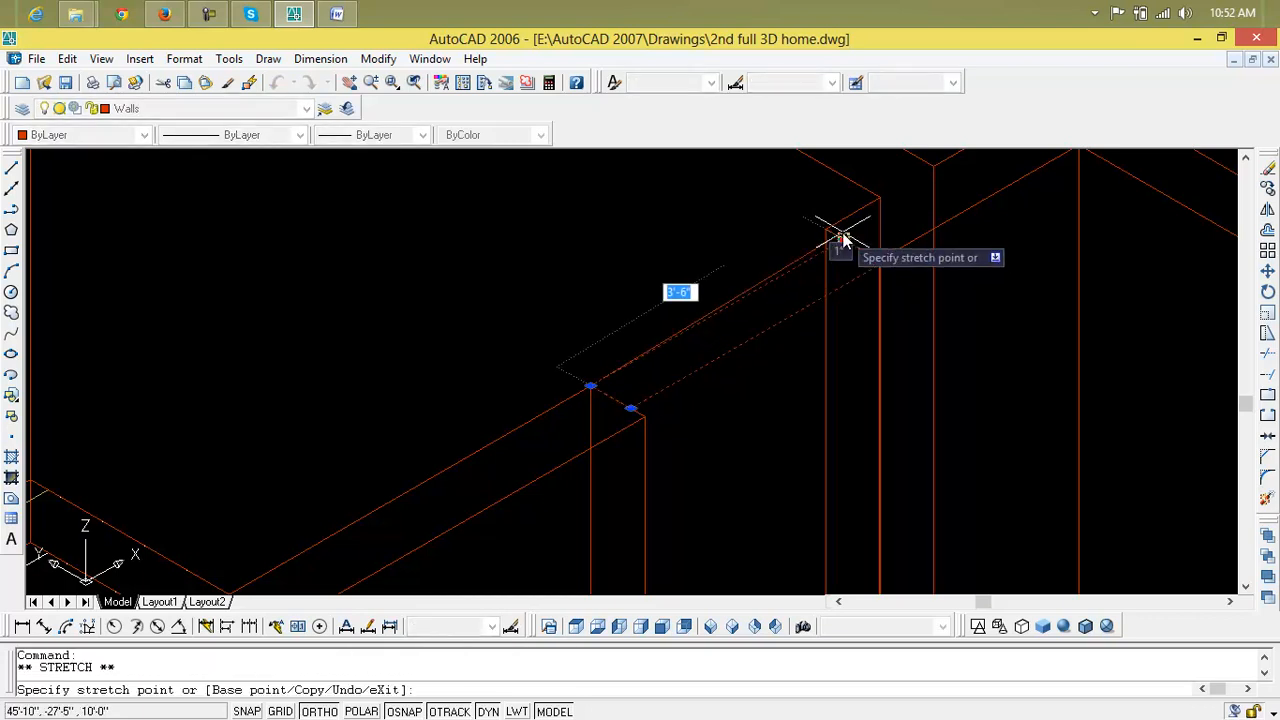
click(826, 230)
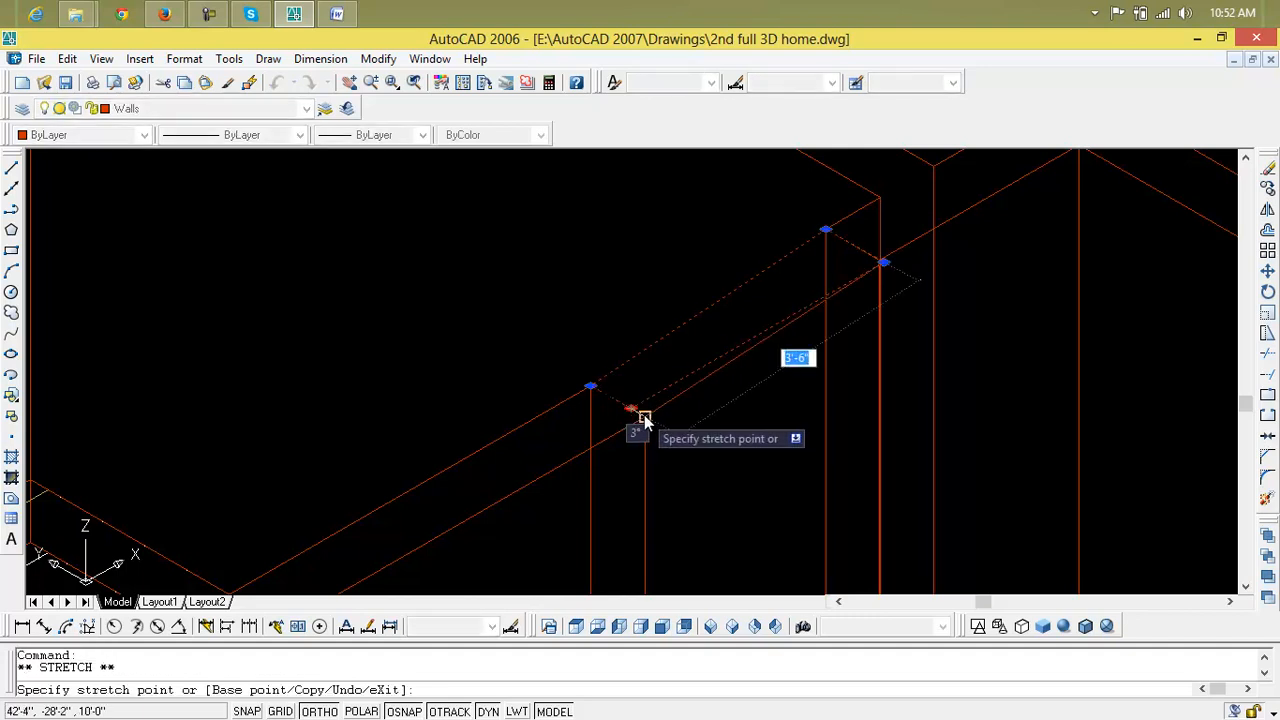
key(Escape)
key(Escape)
Stretch the rectangle's overshooting outer corner exactly onto the facing wall end's corner
scroll(784, 378, down, 2)
middle_drag(784, 378, 668, 413)
scroll(691, 349, up, 9)
middle_drag(692, 348, 730, 333)
scroll(730, 333, up, 2)
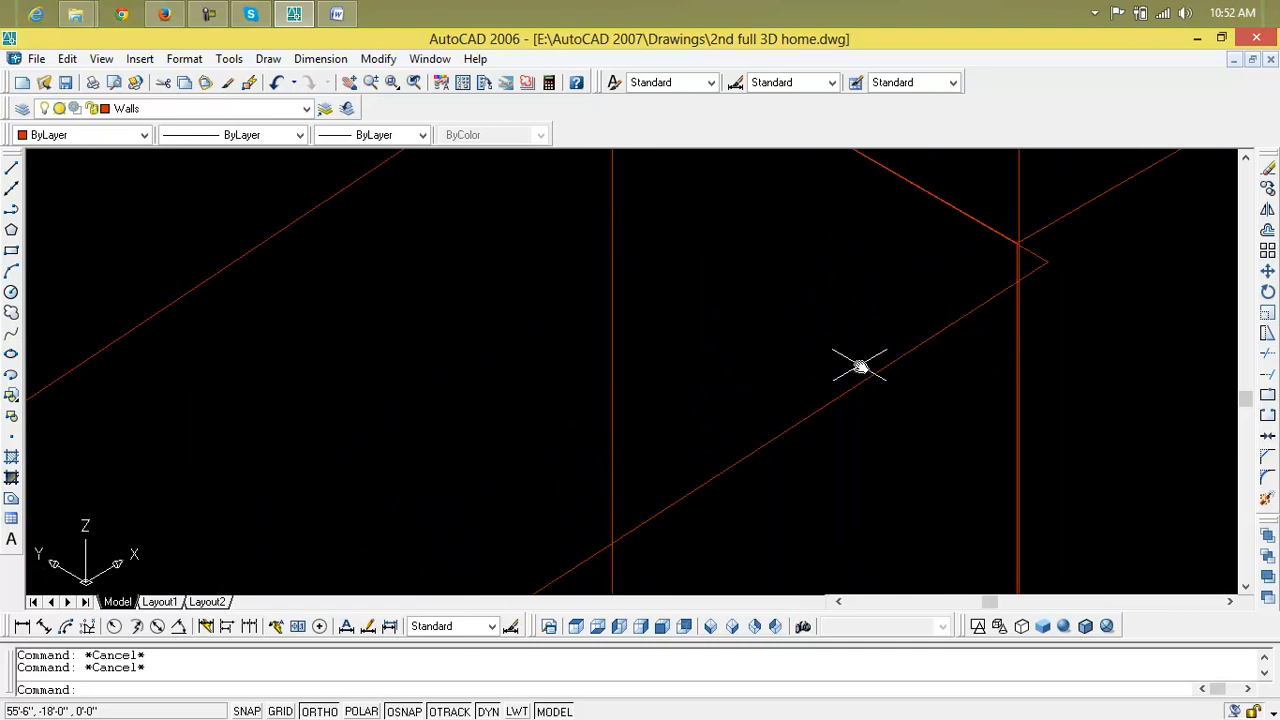
click(866, 374)
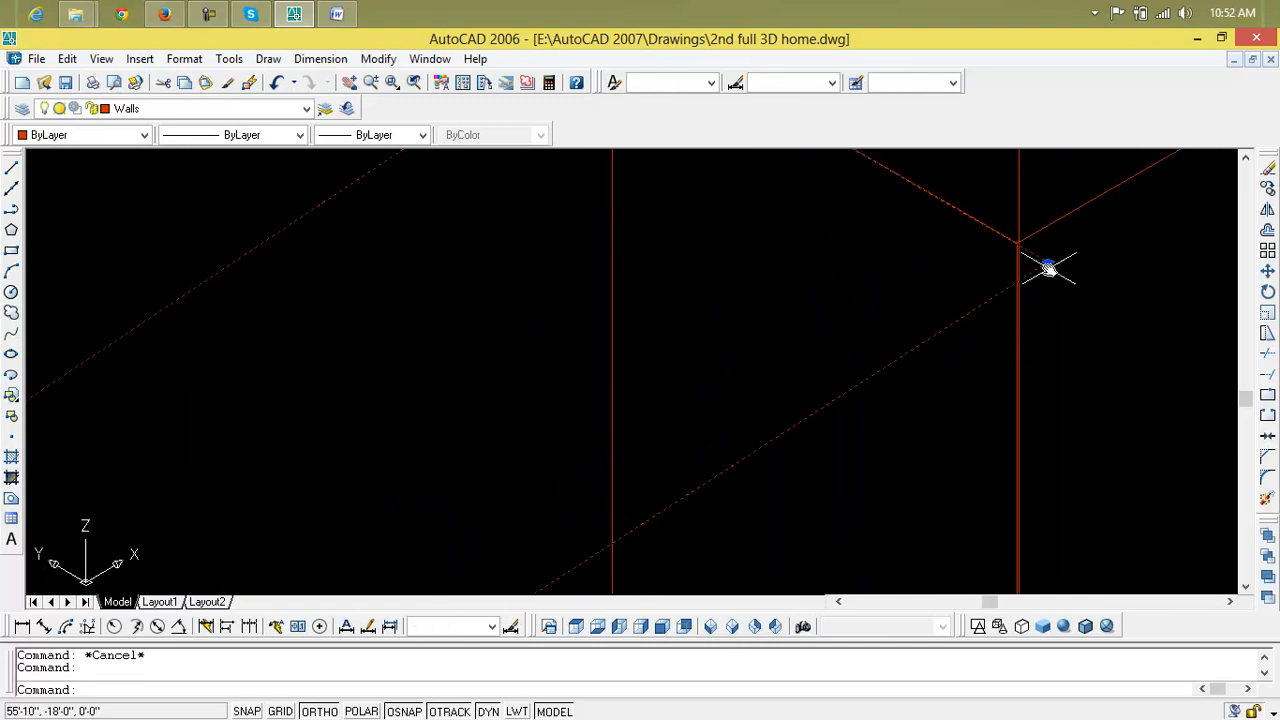
click(1049, 265)
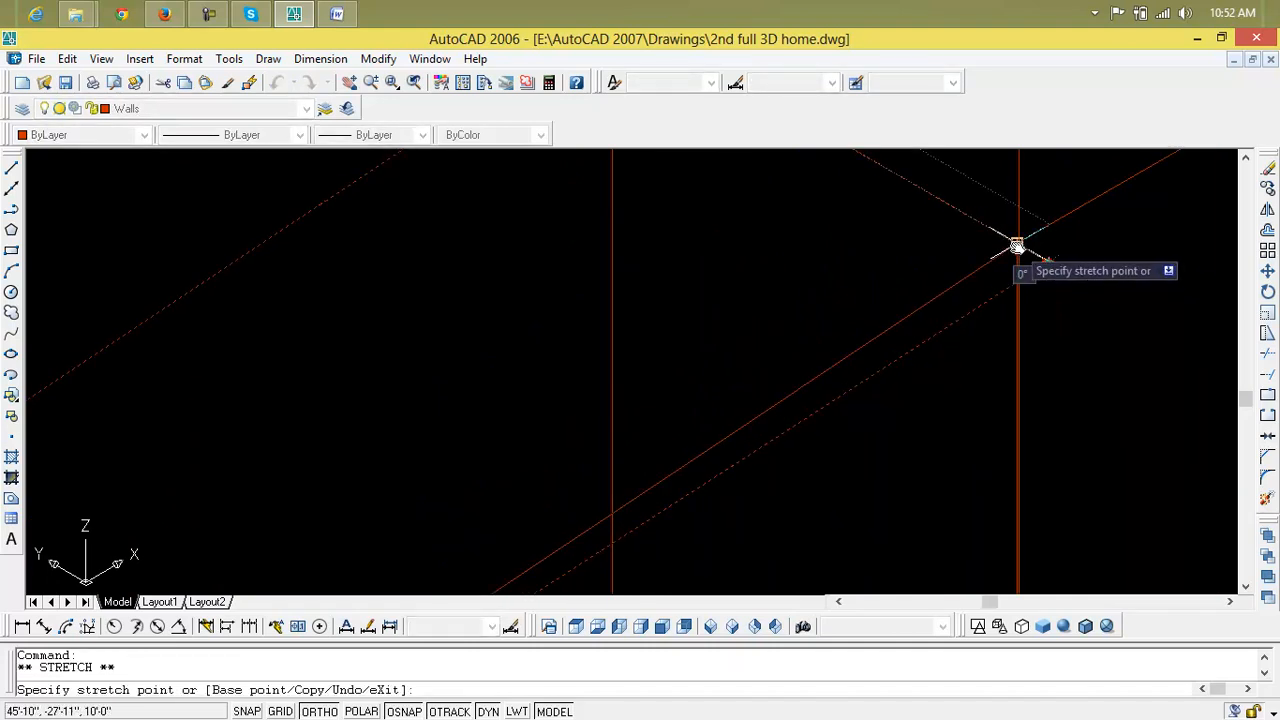
click(1016, 248)
scroll(863, 426, down, 5)
middle_drag(866, 423, 895, 387)
scroll(663, 523, up, 9)
scroll(686, 517, down, 12)
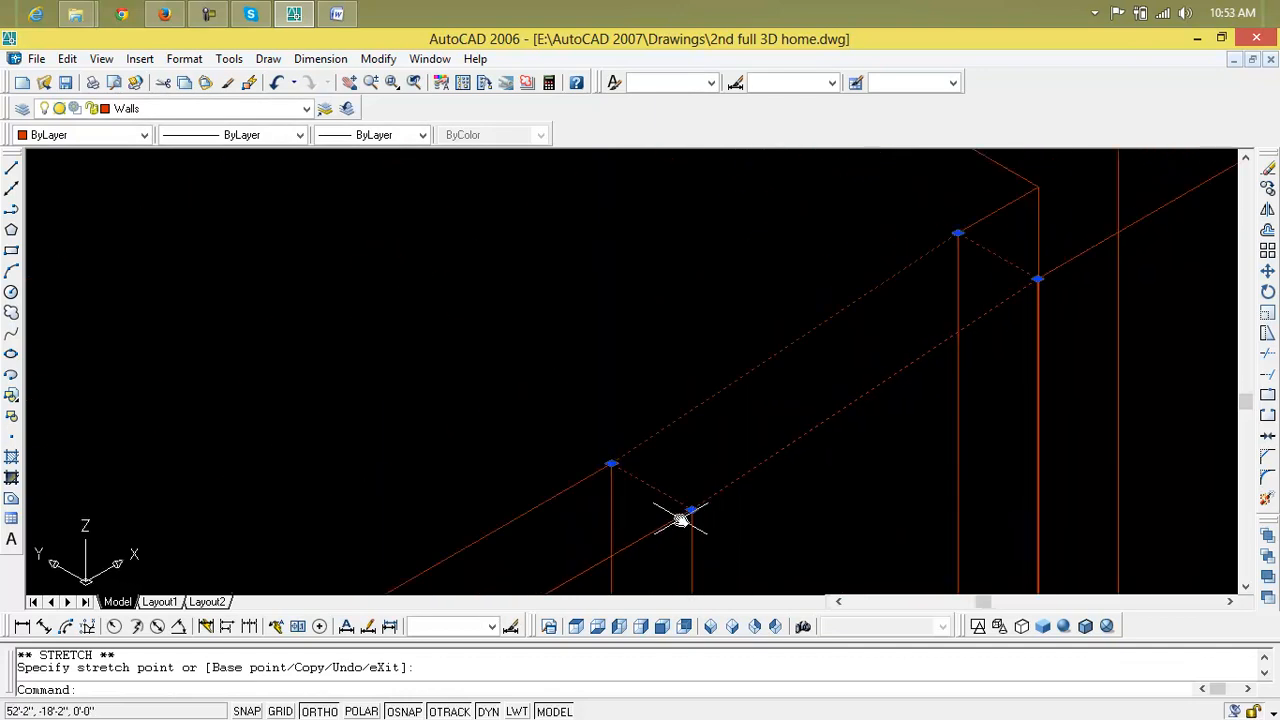
Draw a rectangle at the wall tops from the ventilator room wall's free end to the short return of the stair-side window wall
scroll(686, 517, down, 8)
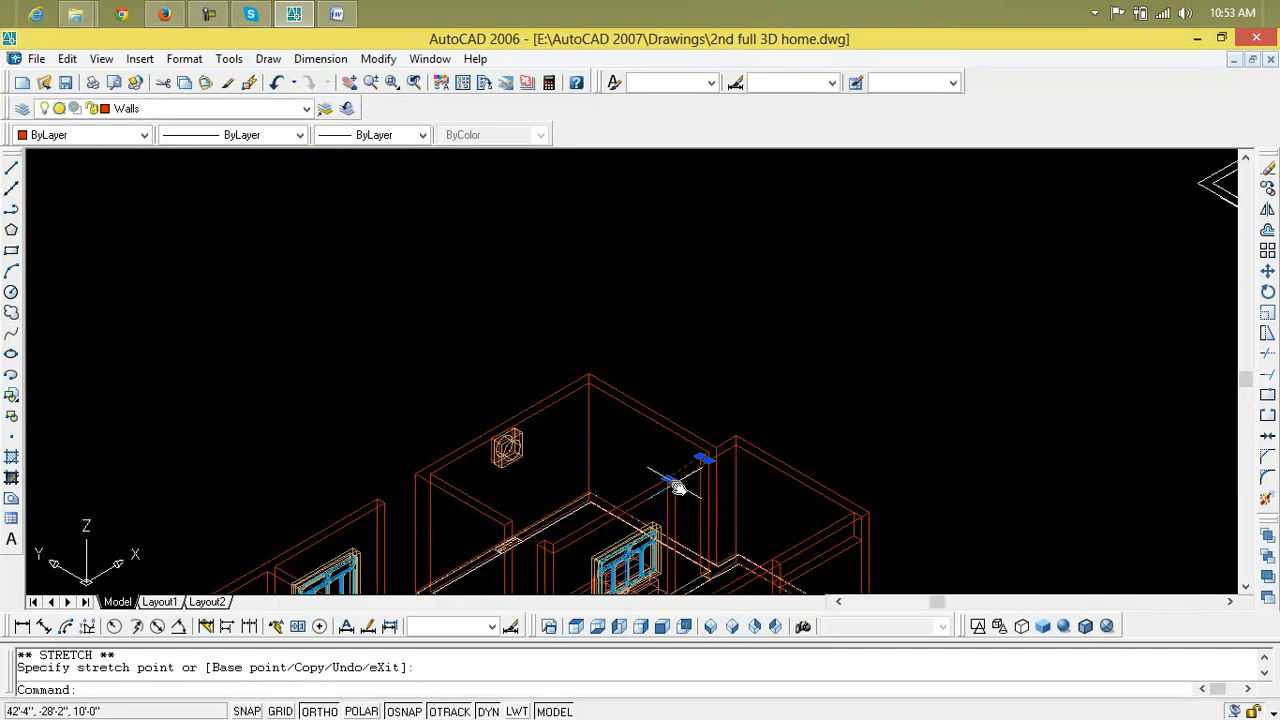
middle_drag(688, 478, 720, 424)
scroll(551, 456, up, 8)
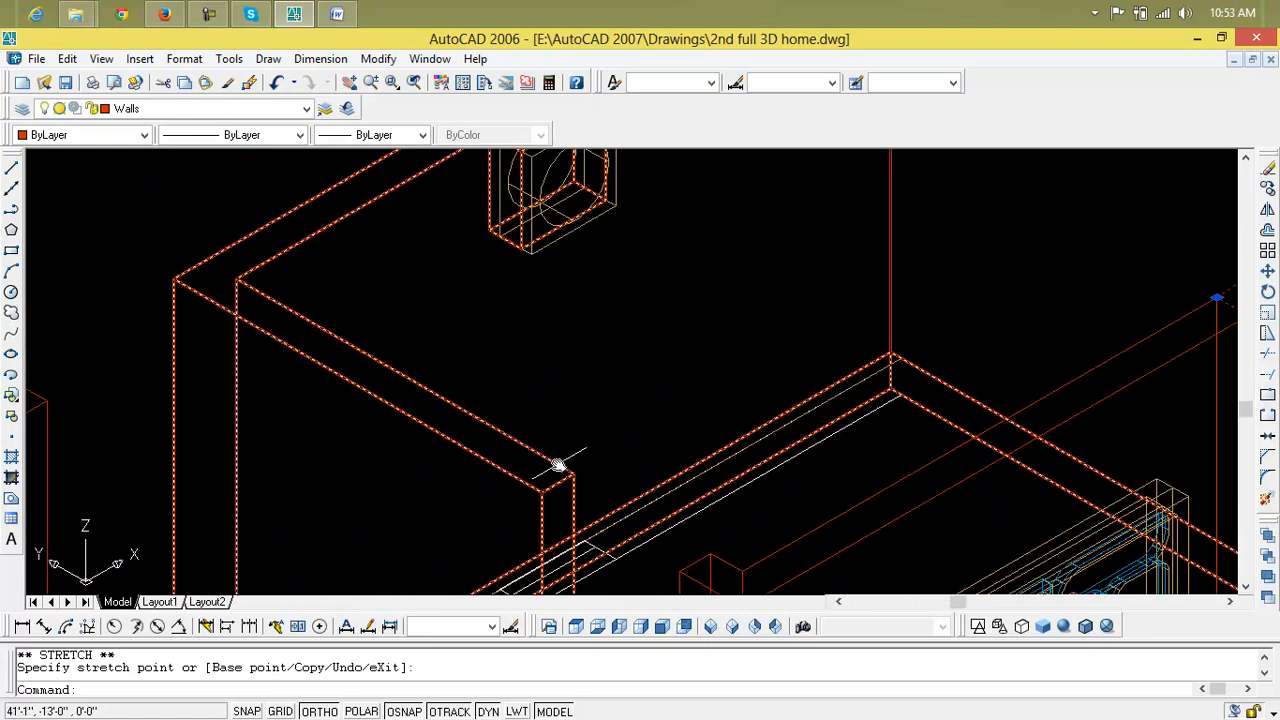
middle_drag(556, 462, 595, 312)
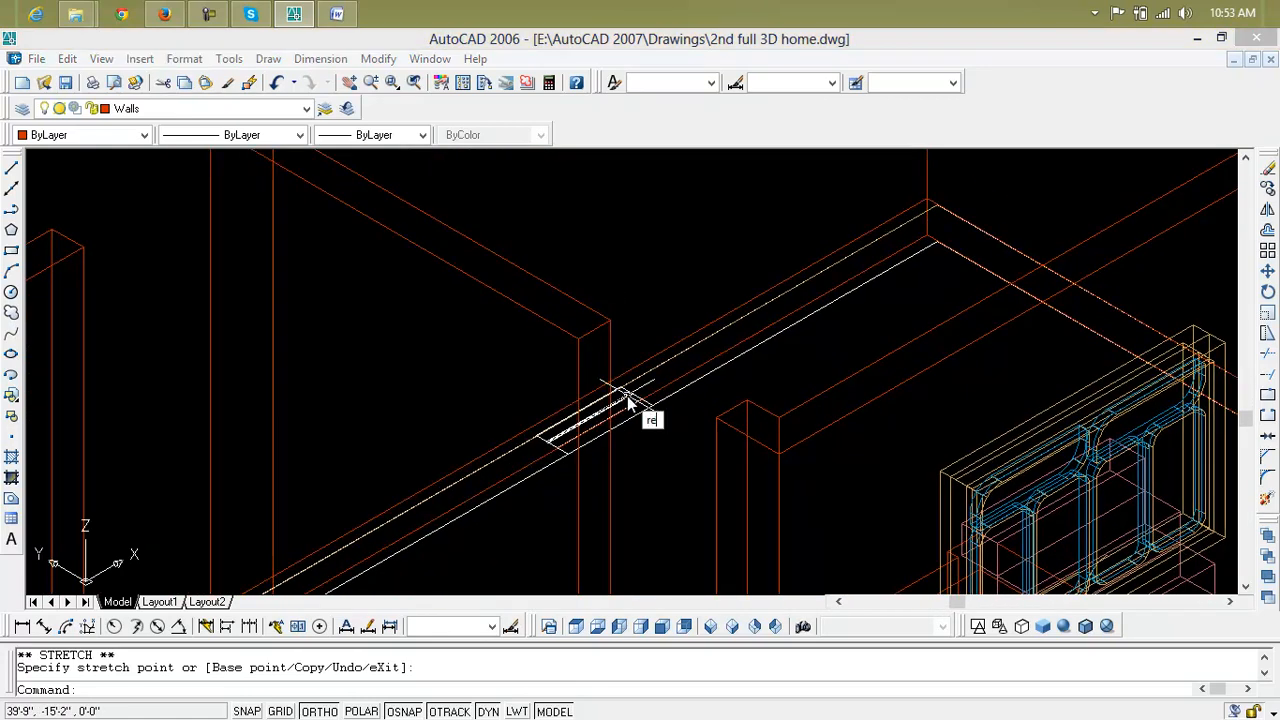
text(c)
key(Return)
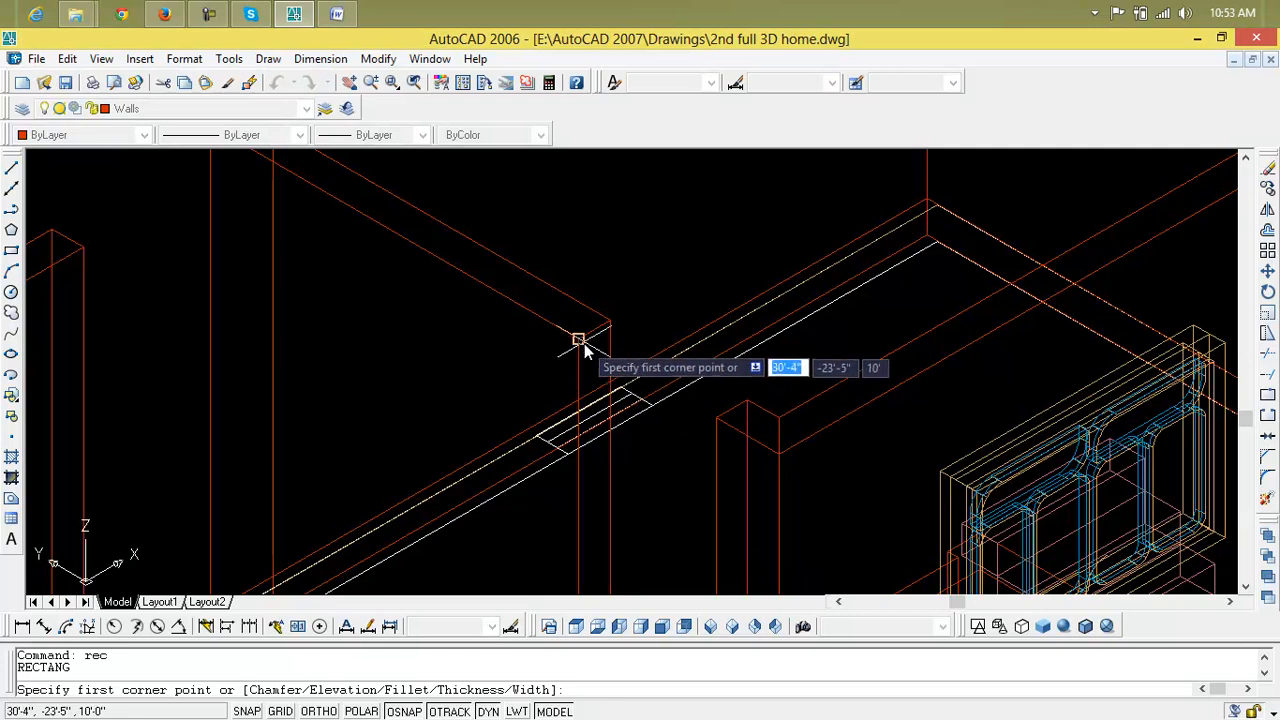
click(578, 337)
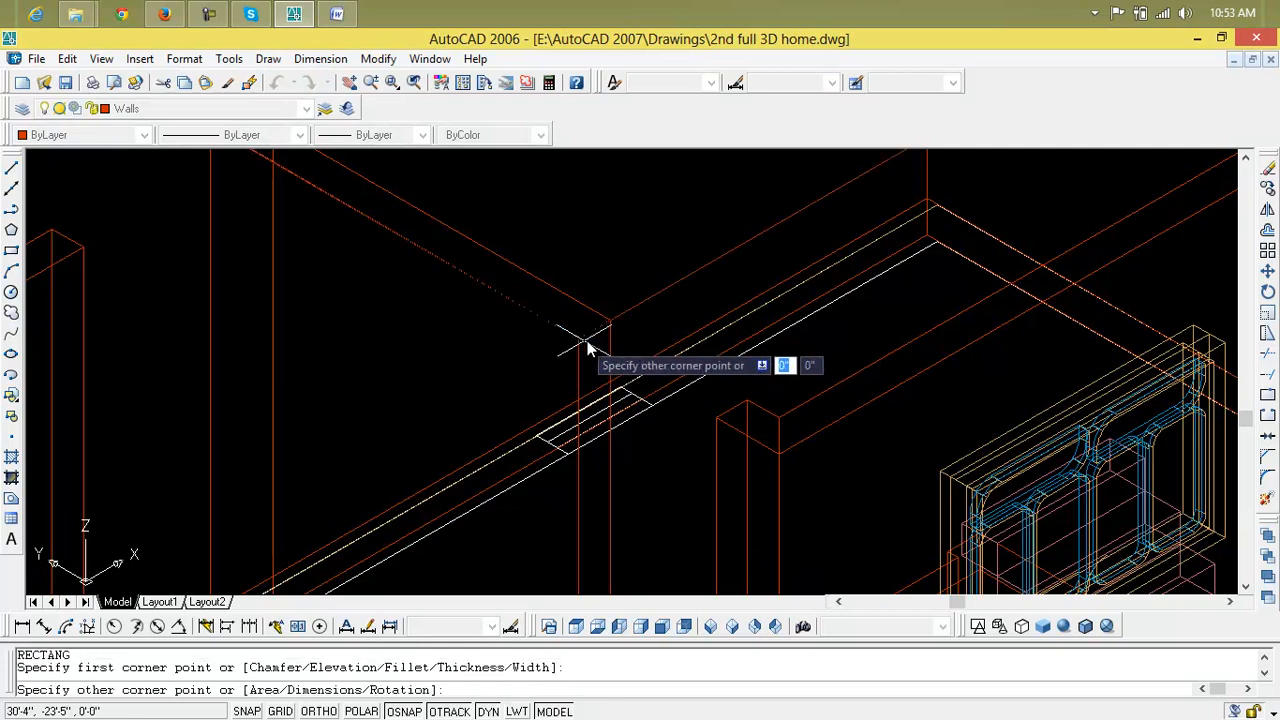
click(750, 421)
Stretch the second rectangle's overshooting corner onto the top corner of the window wall's short return
scroll(742, 430, down, 2)
scroll(742, 430, up, 6)
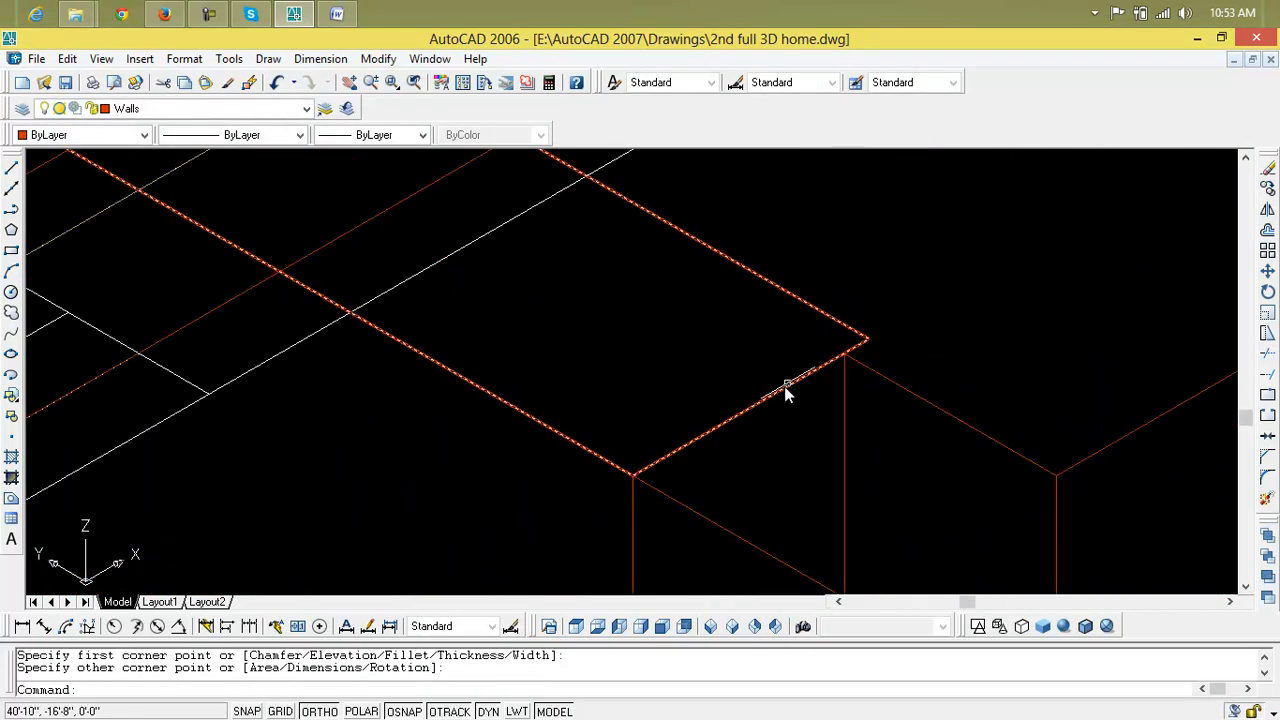
click(908, 333)
click(908, 327)
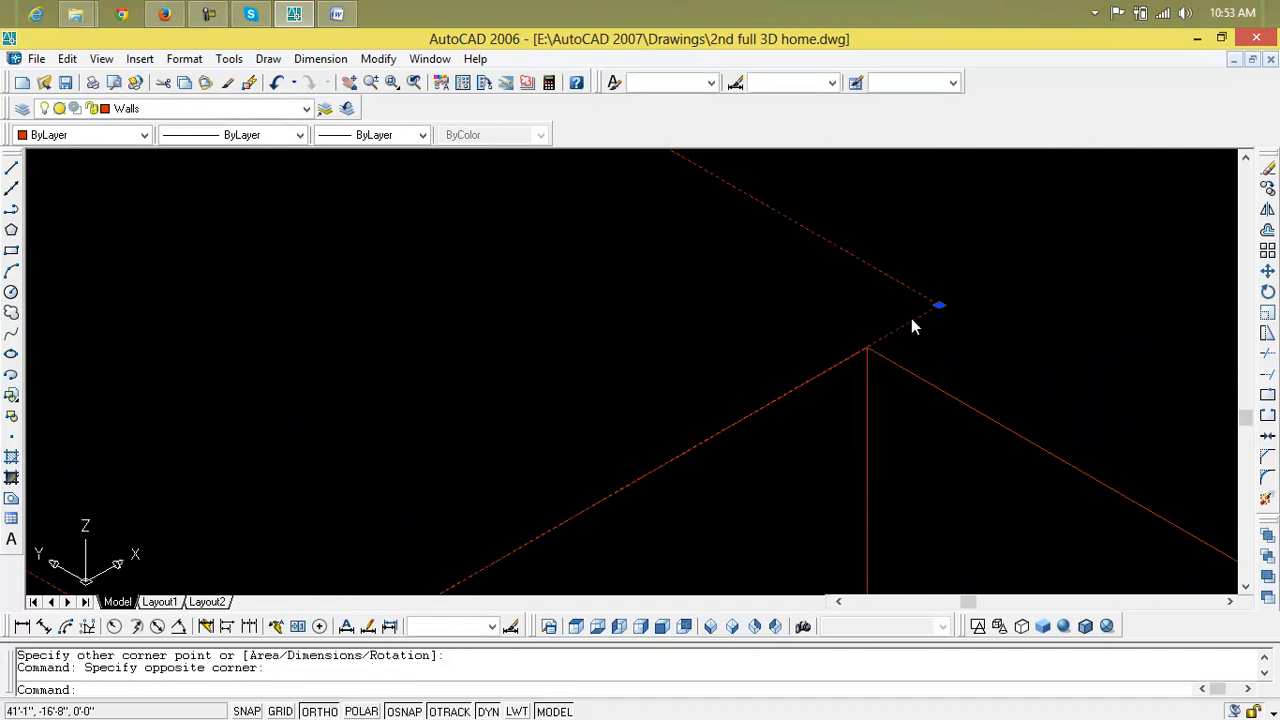
click(940, 306)
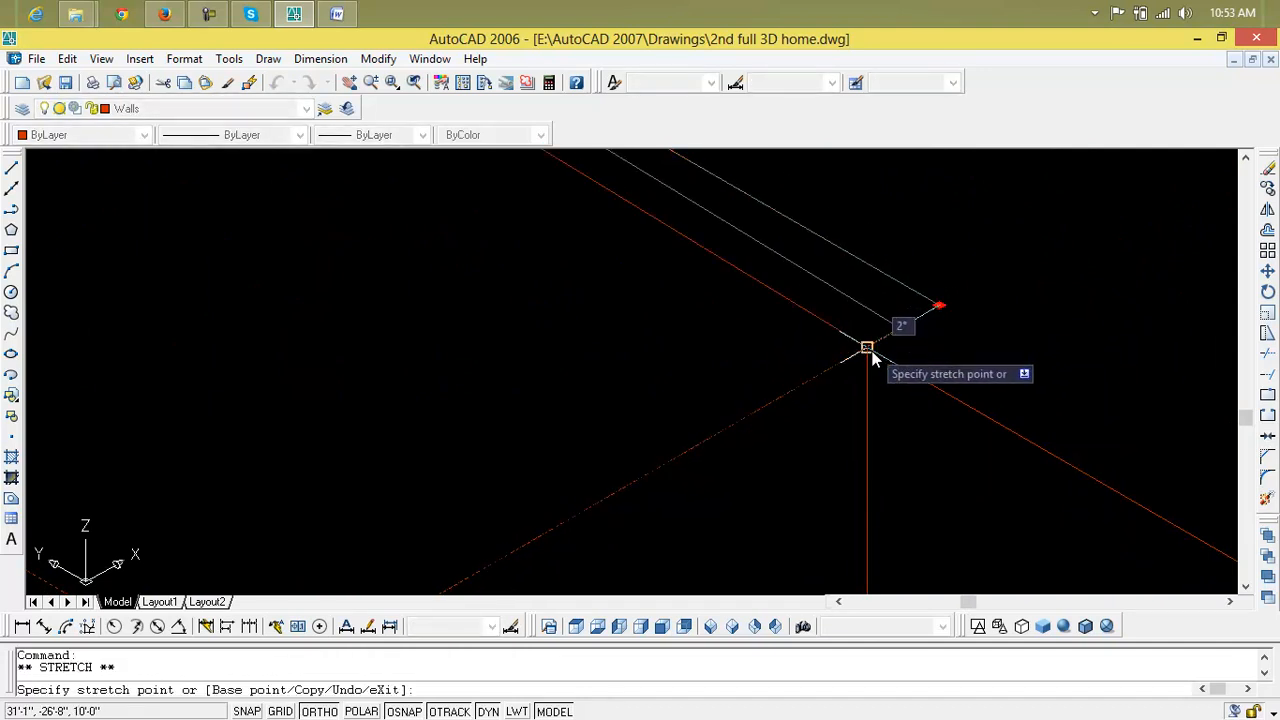
click(866, 350)
scroll(848, 457, down, 1)
scroll(848, 457, down, 4)
scroll(848, 457, up, 2)
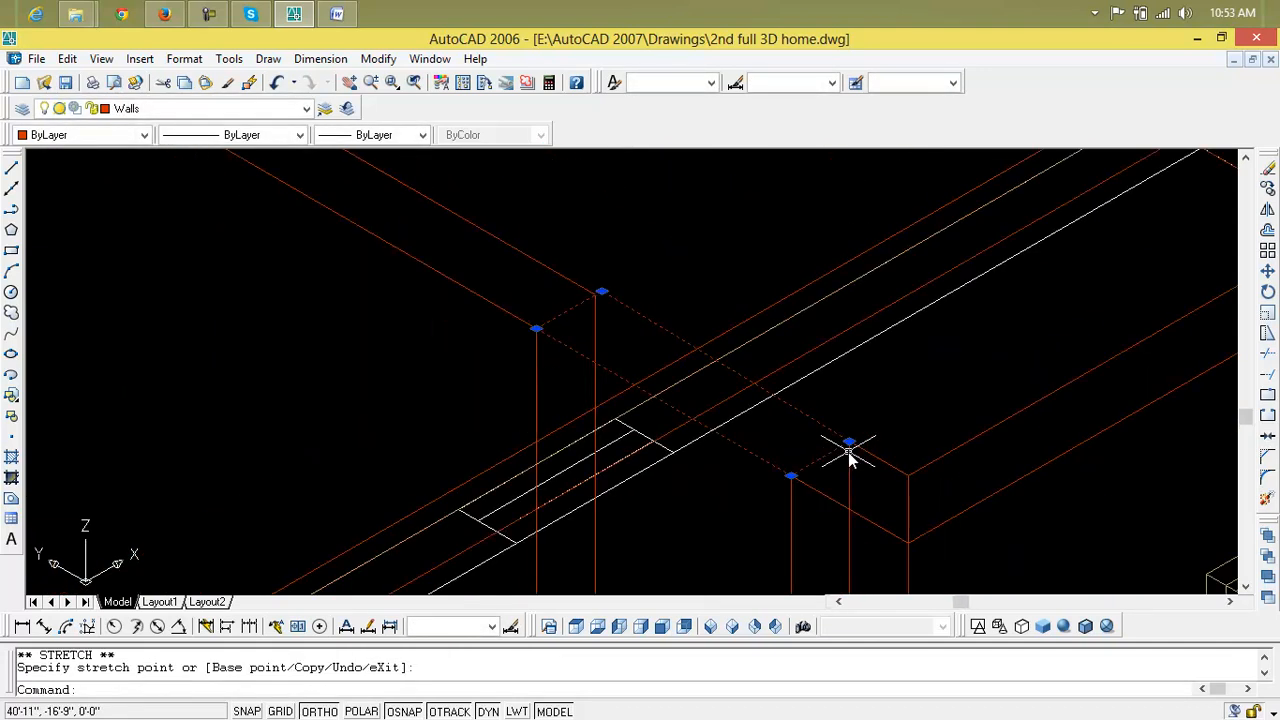
key(Escape)
key(Escape)
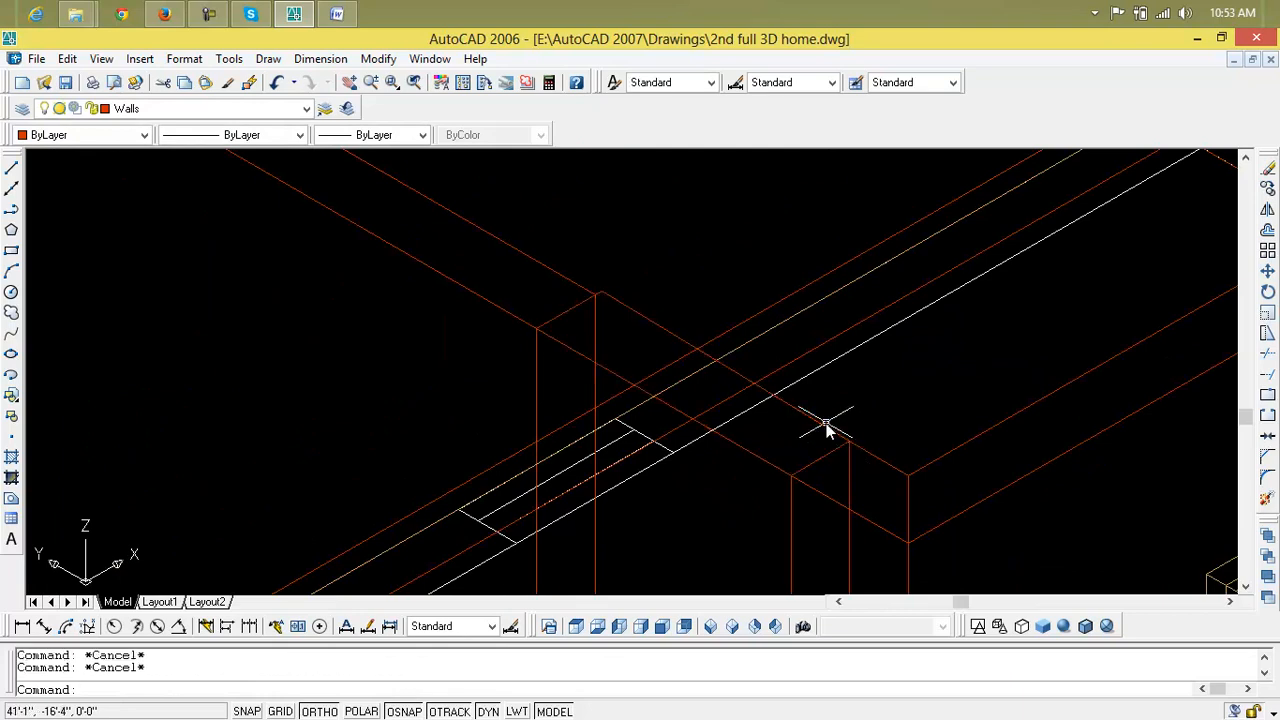
scroll(829, 429, down, 2)
middle_drag(828, 424, 792, 375)
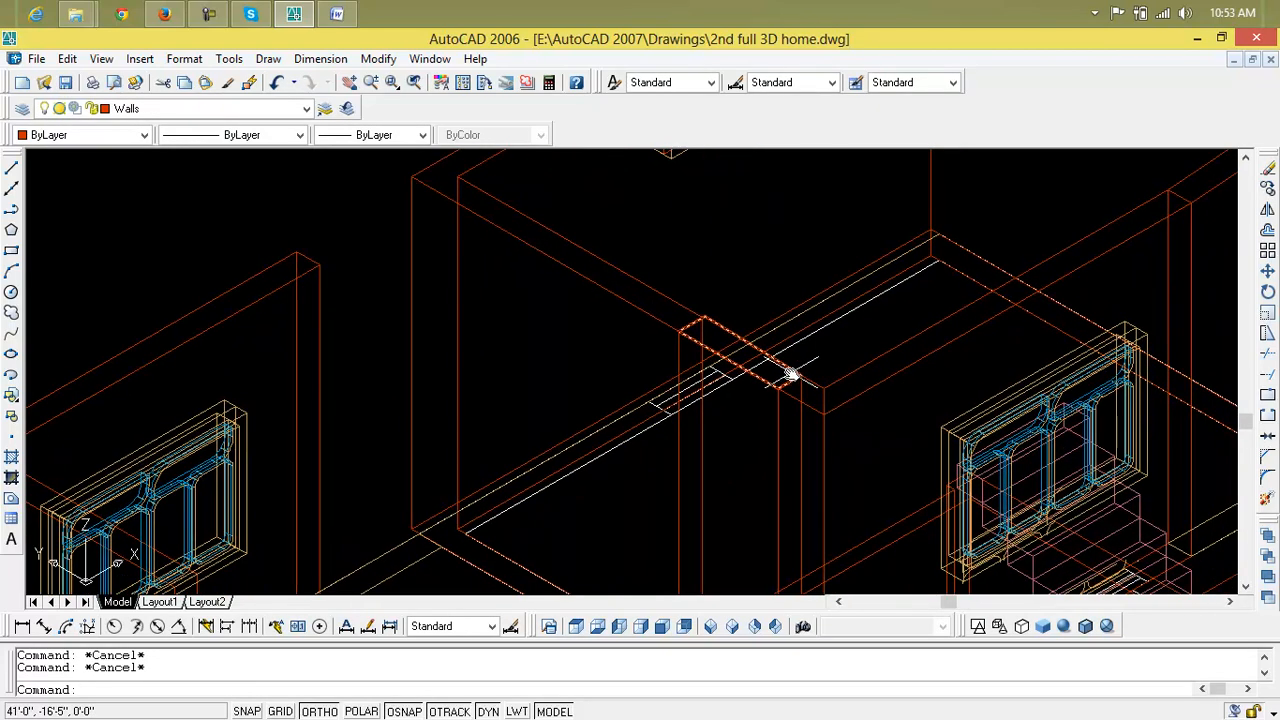
Replace the misfitting rectangle between the ventilator room wall's free end and the window wall's short return with one snapped to their top corners
scroll(713, 298, up, 5)
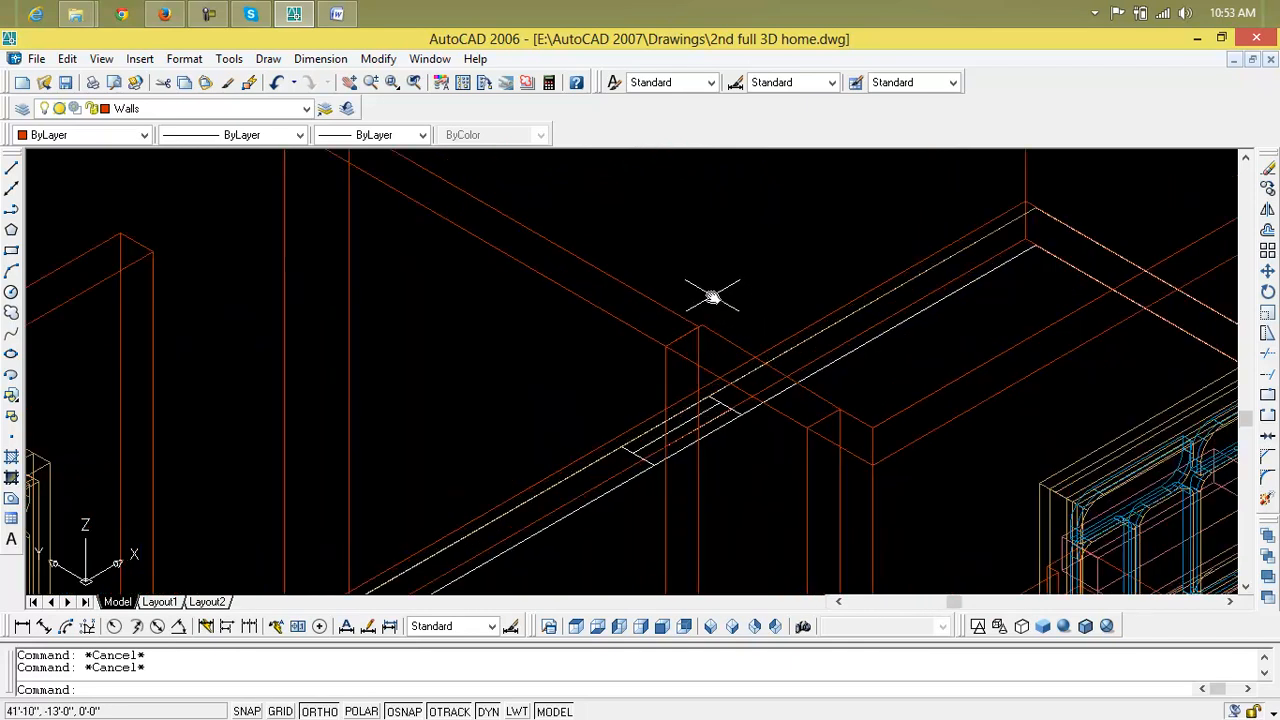
click(696, 358)
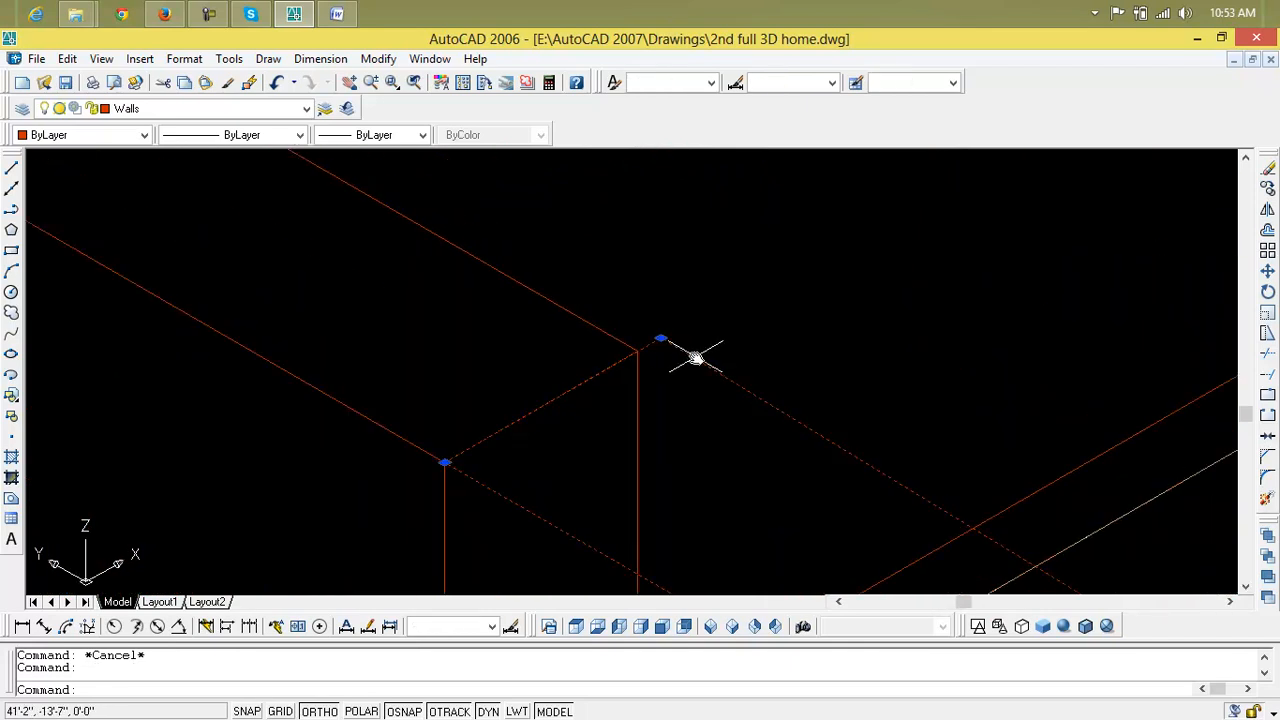
key(Delete)
text(rec)
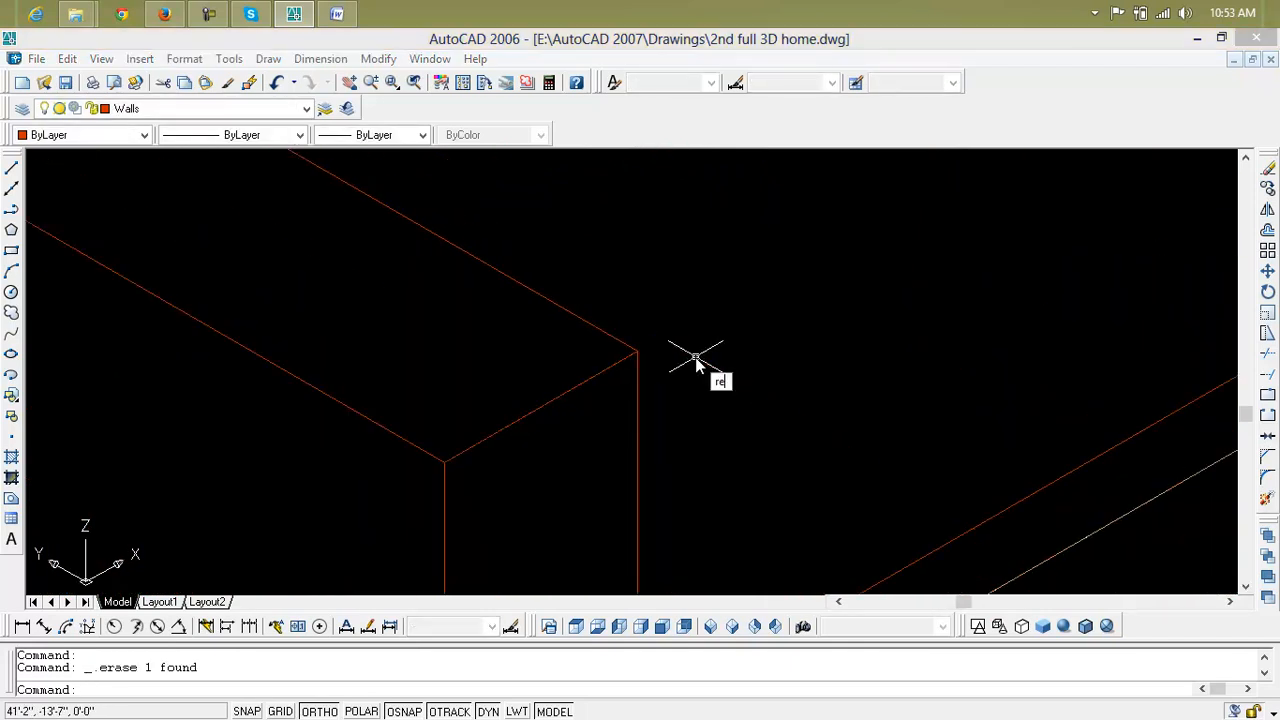
key(Return)
click(444, 467)
middle_drag(706, 366, 681, 349)
scroll(541, 320, down, 3)
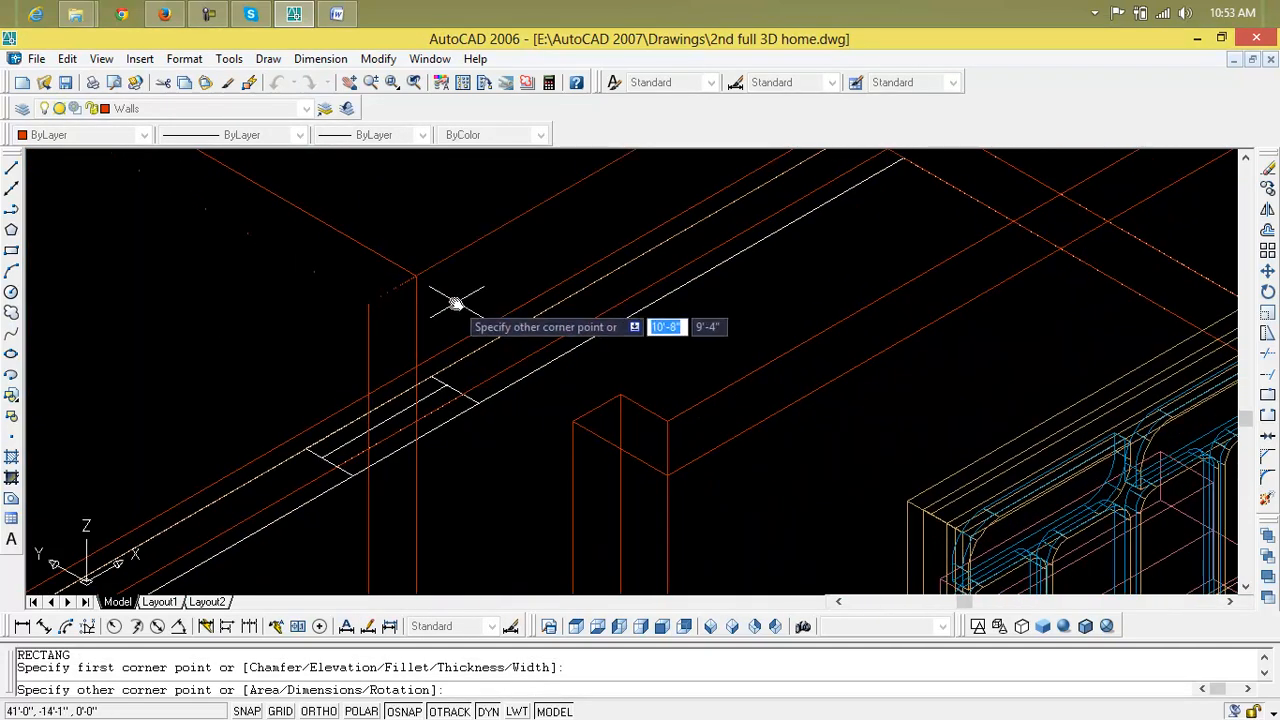
scroll(668, 416, up, 5)
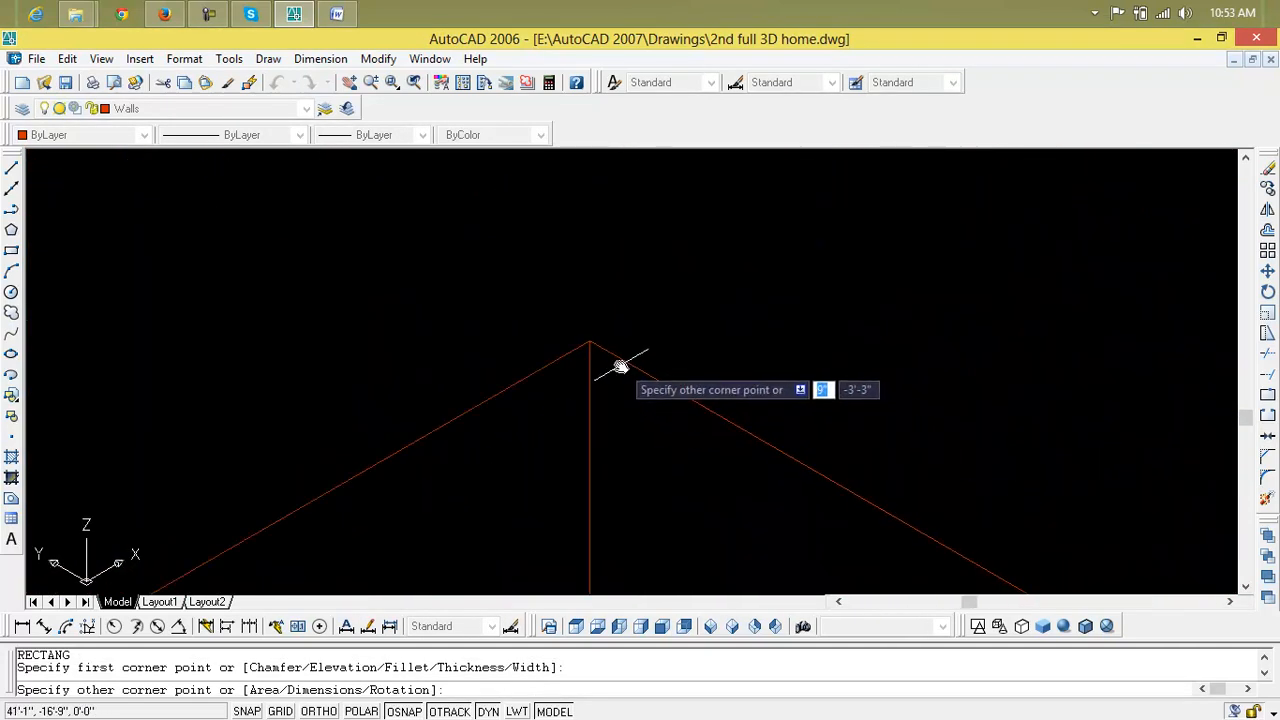
click(592, 342)
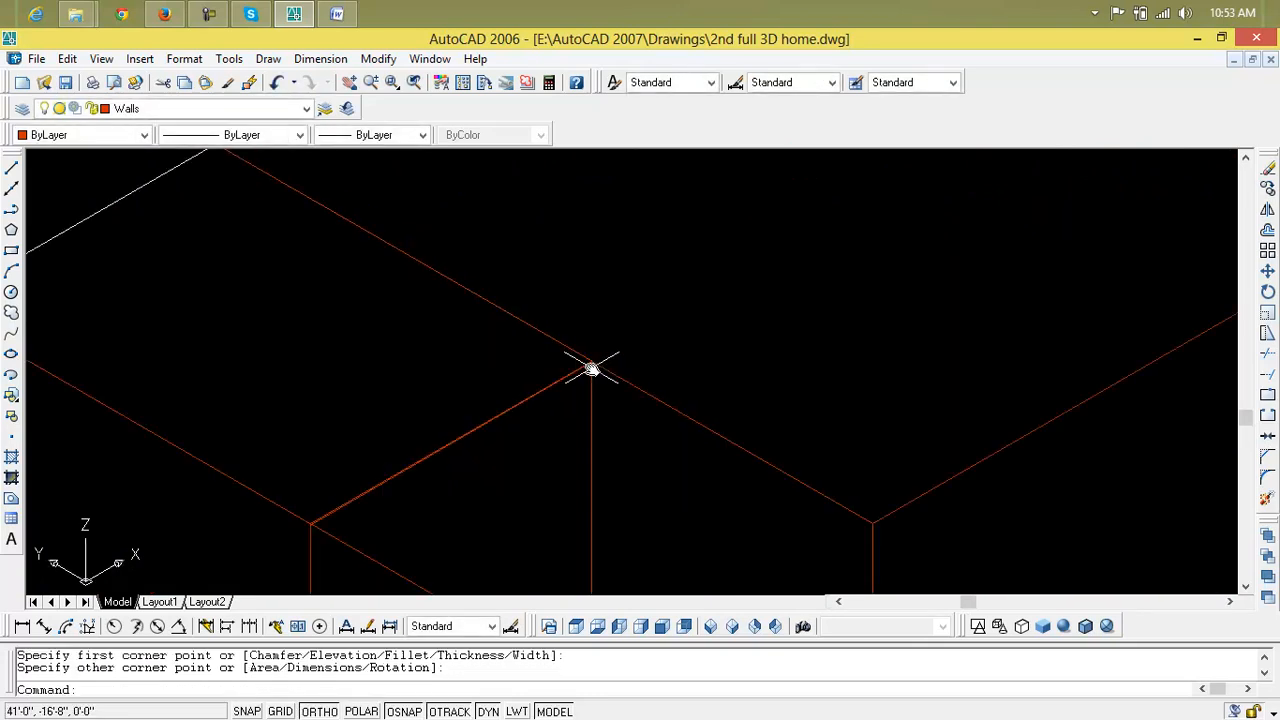
Erase the rectangle bridging the stair-side window wall's free end and the facing wall end
scroll(595, 376, down, 2)
scroll(595, 376, down, 2)
scroll(743, 380, up, 2)
click(1050, 362)
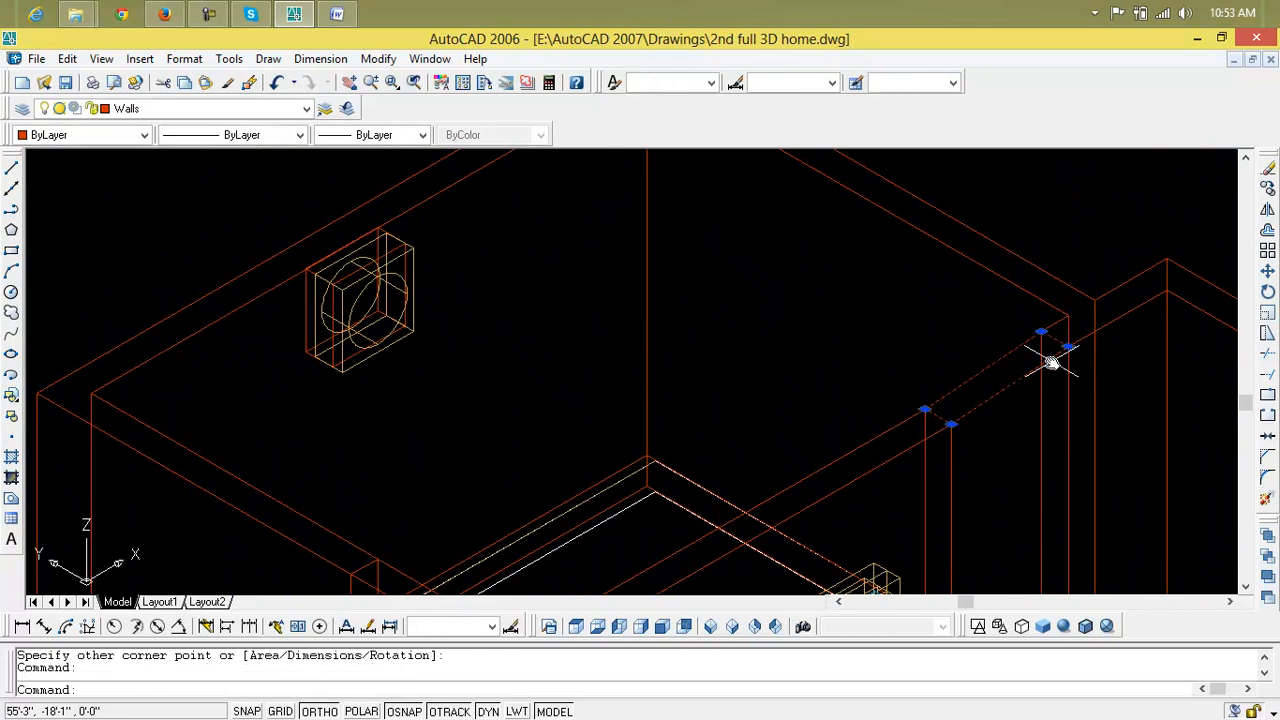
key(Delete)
scroll(1048, 369, up, 1)
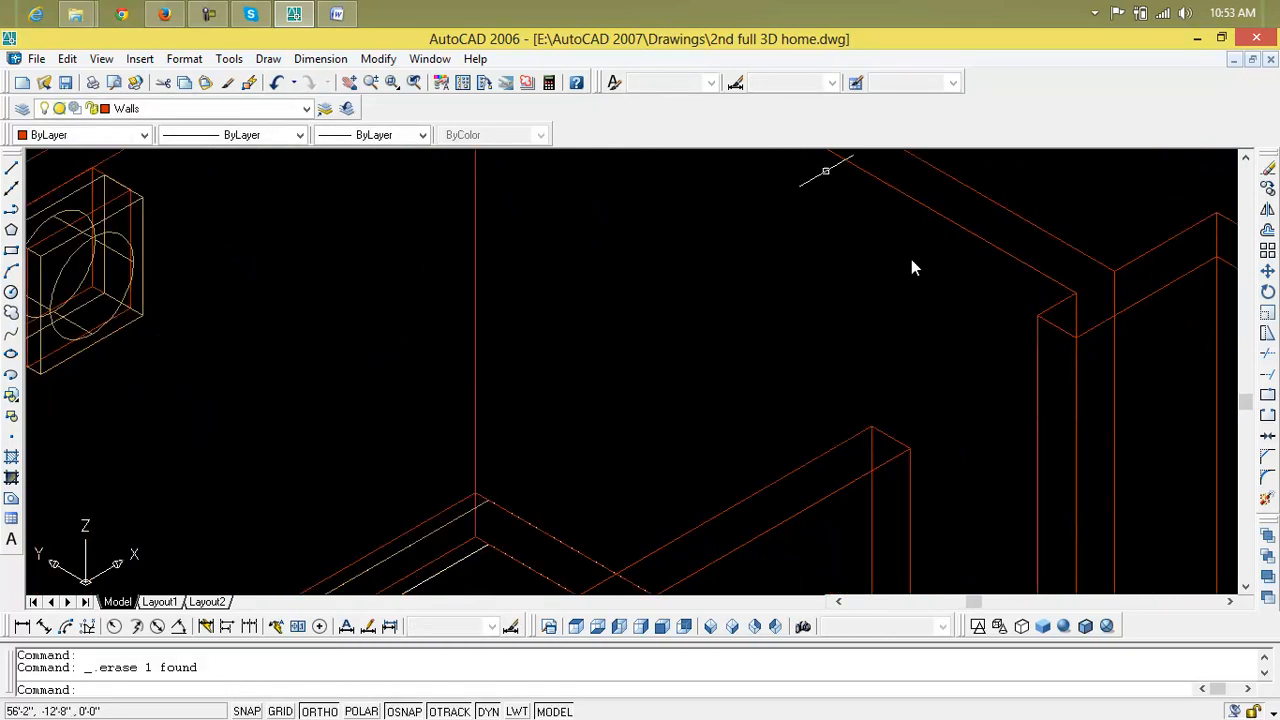
click(224, 13)
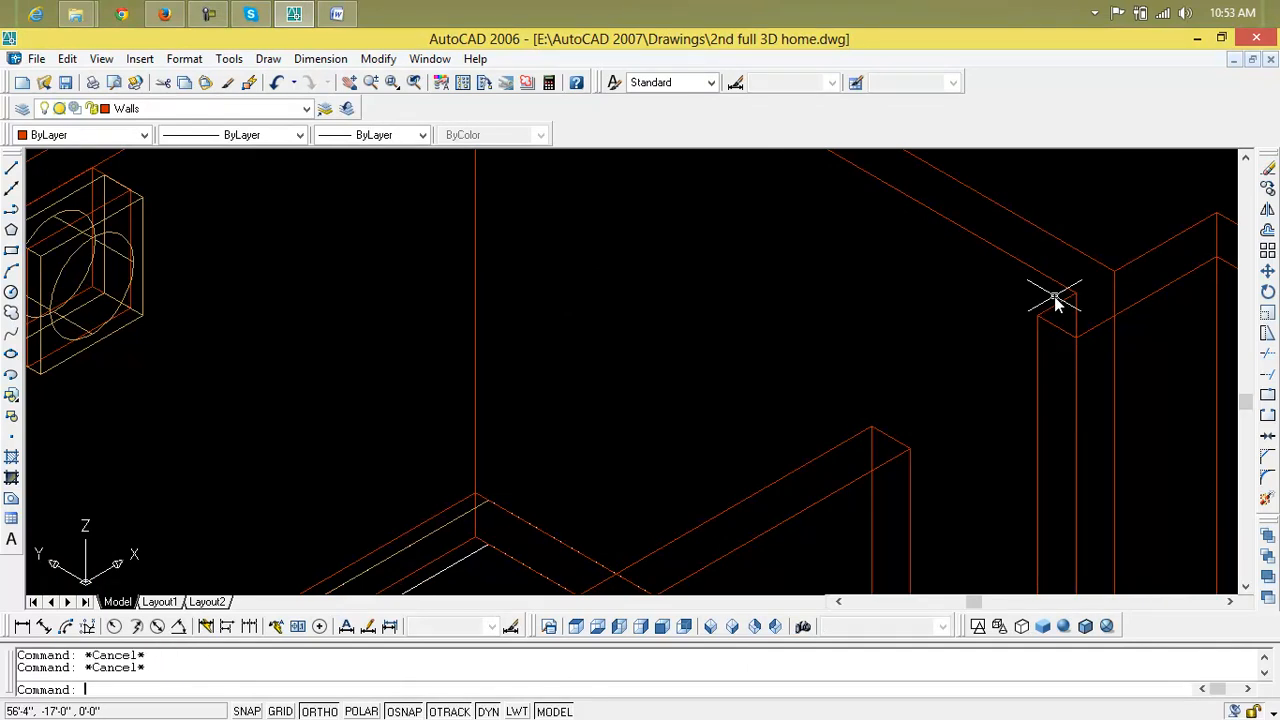
text(rec)
key(Return)
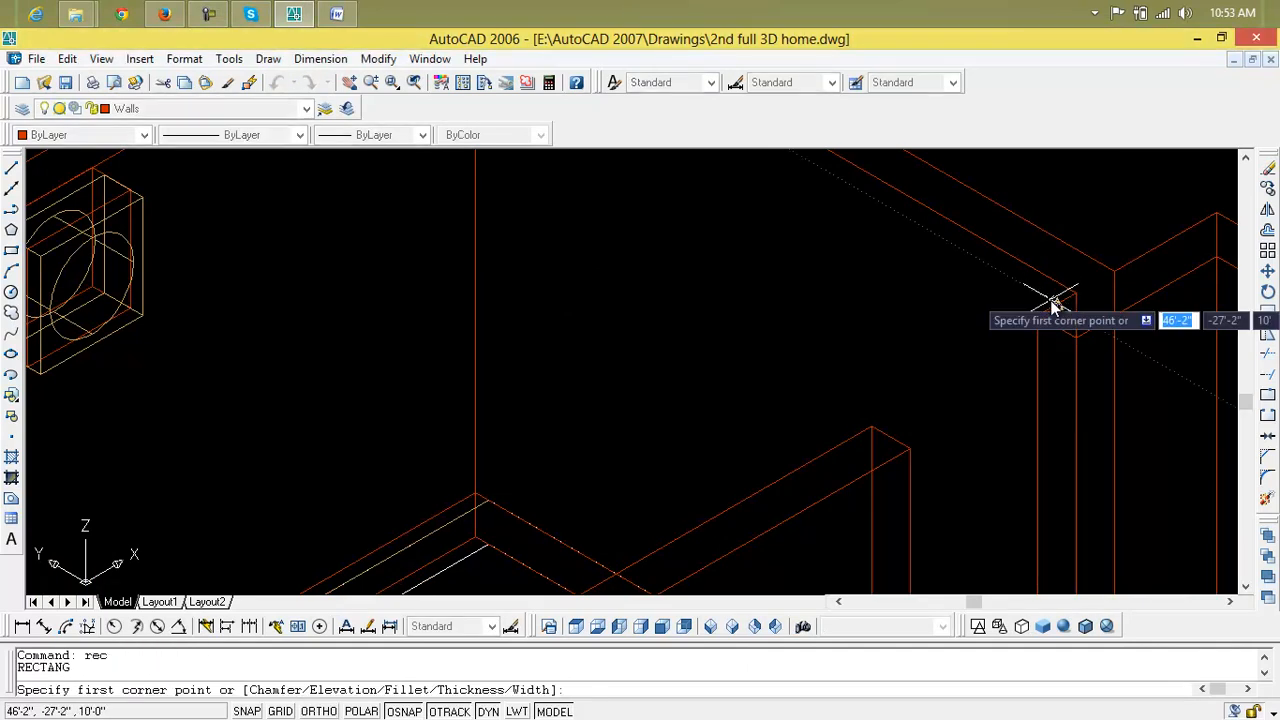
click(874, 427)
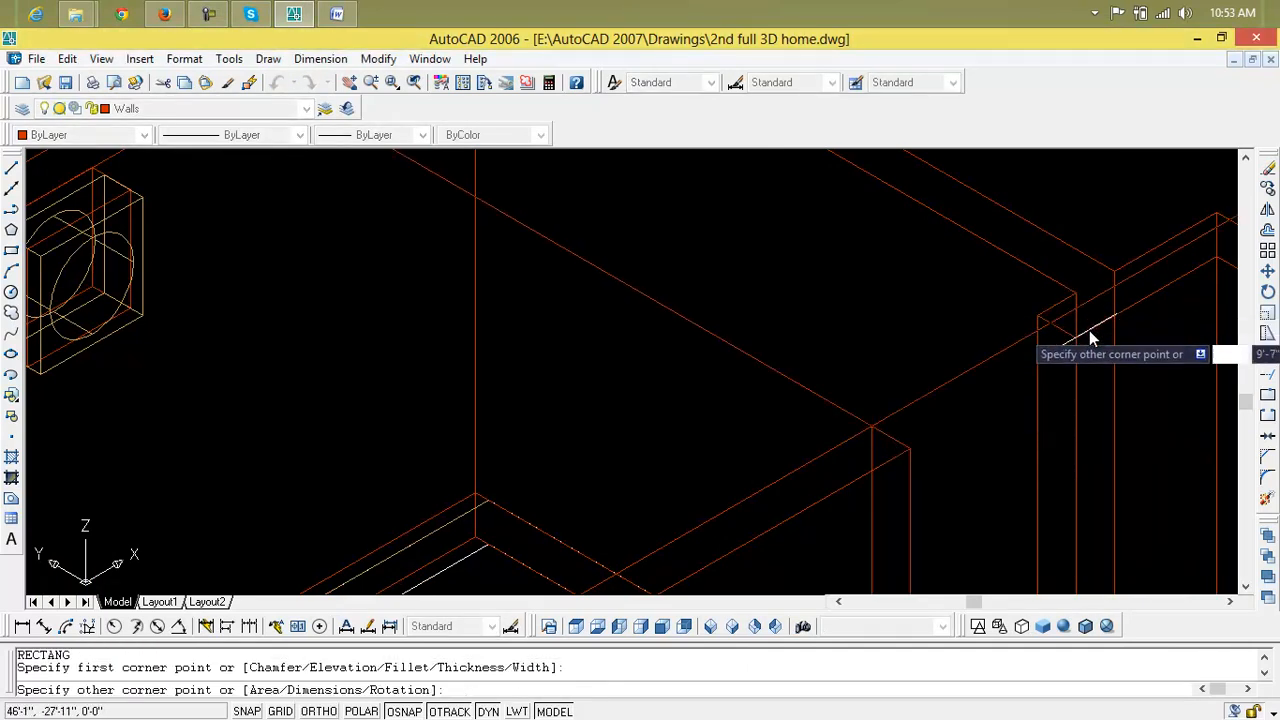
scroll(1080, 337, up, 4)
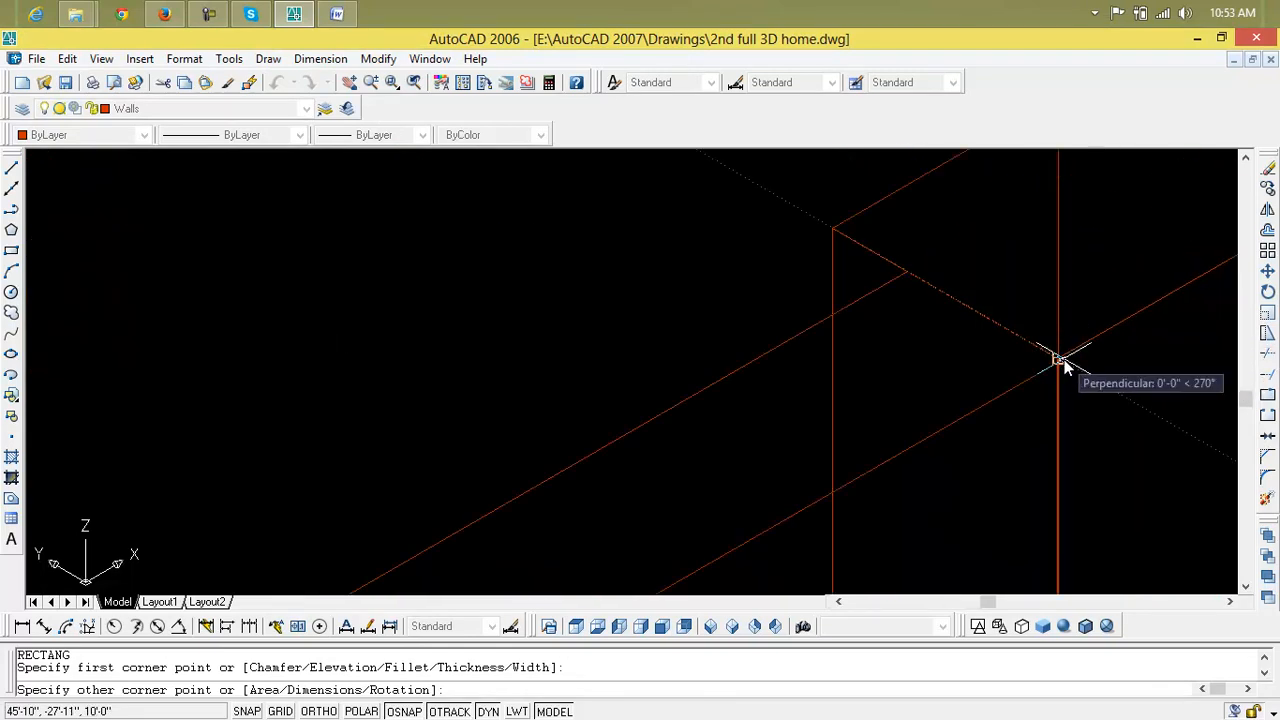
key(Escape)
key(Escape)
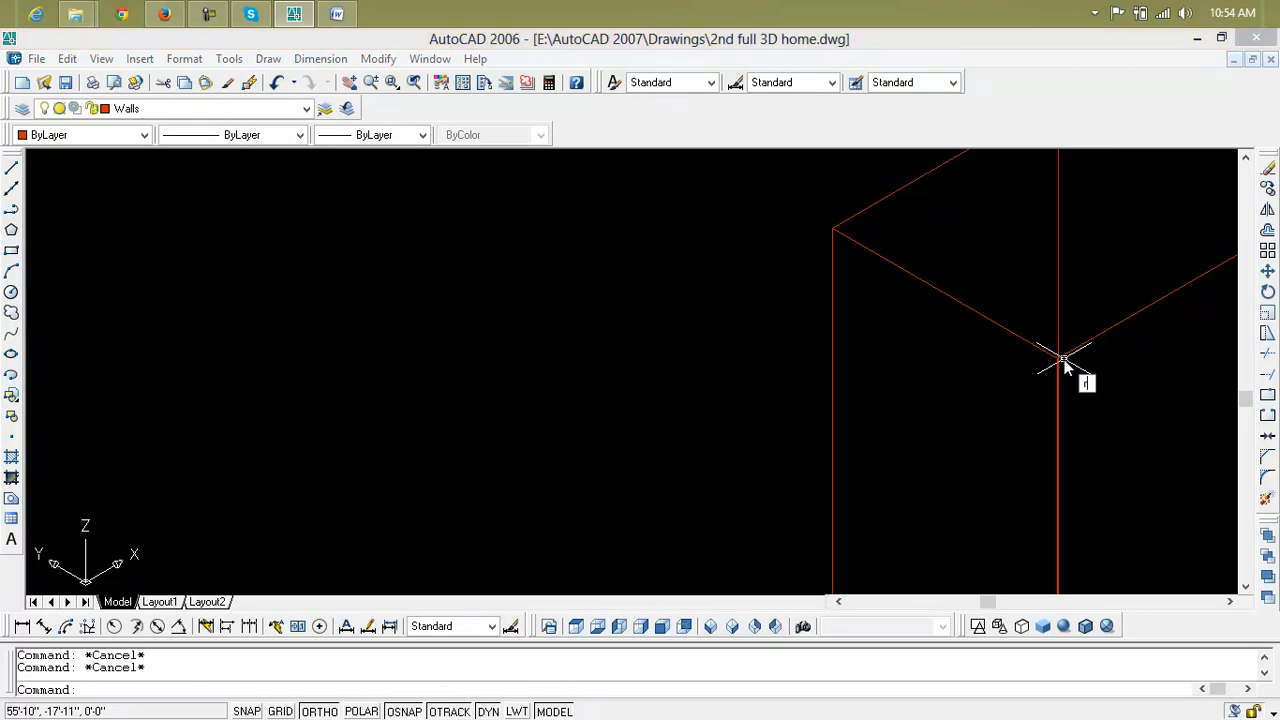
Draw a rectangle from the facing wall end's outer top corner to the inner top corner of the stair-side window wall's free end
text(rec)
key(Return)
click(1057, 357)
scroll(708, 451, down, 2)
middle_drag(708, 451, 960, 189)
scroll(803, 330, up, 6)
middle_drag(857, 220, 763, 380)
scroll(763, 368, up, 5)
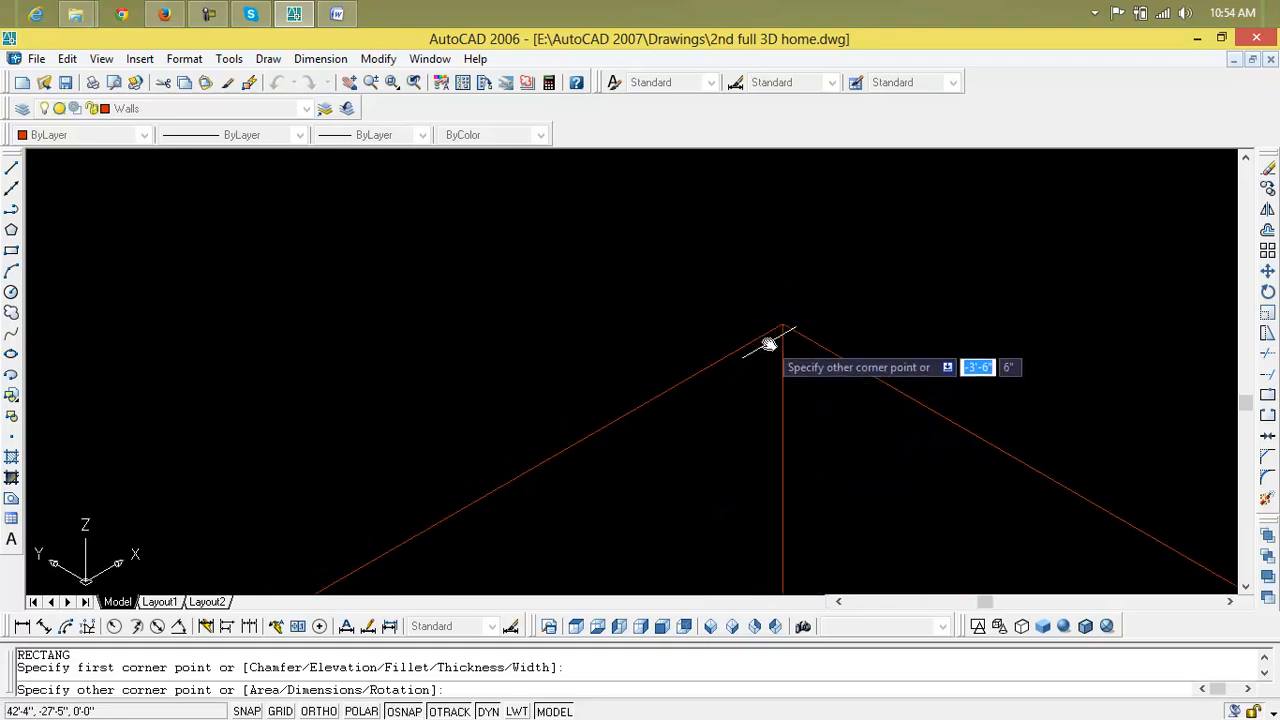
click(782, 326)
scroll(957, 340, down, 2)
middle_drag(957, 340, 717, 374)
scroll(789, 349, down, 4)
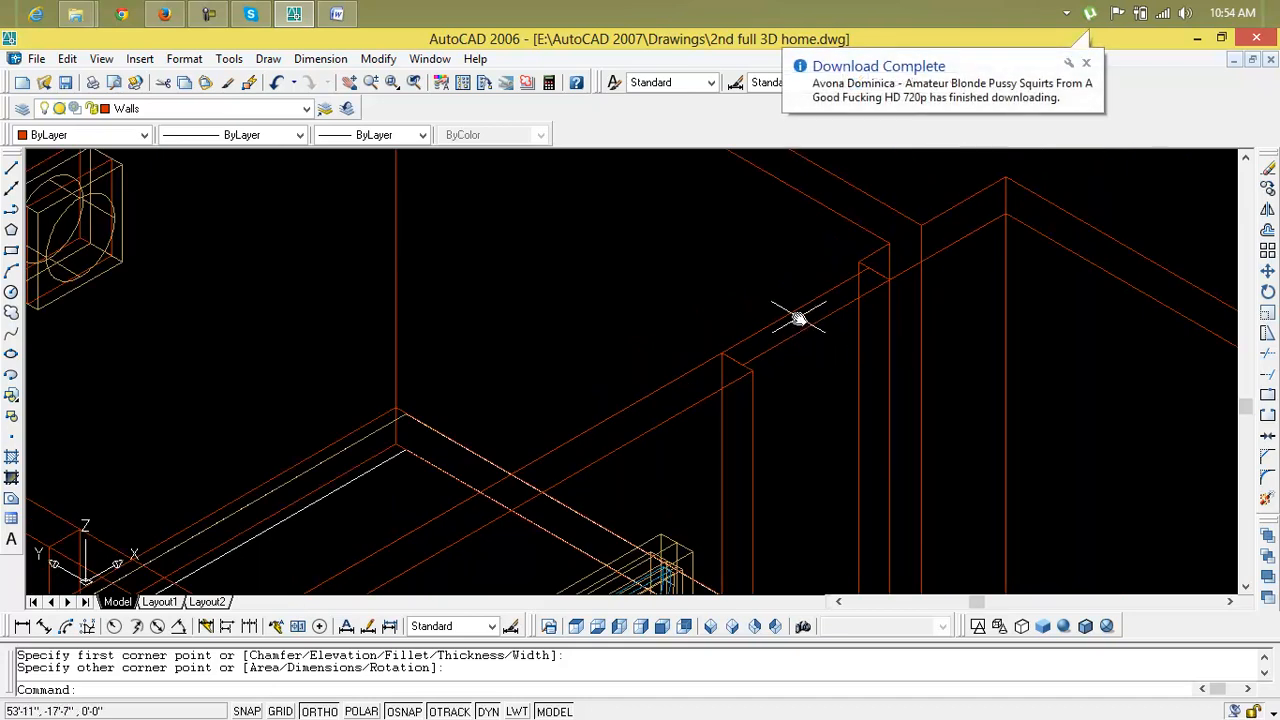
Move the stepped facing wall by its base corner onto the matching corner of the floor plan
scroll(798, 318, up, 3)
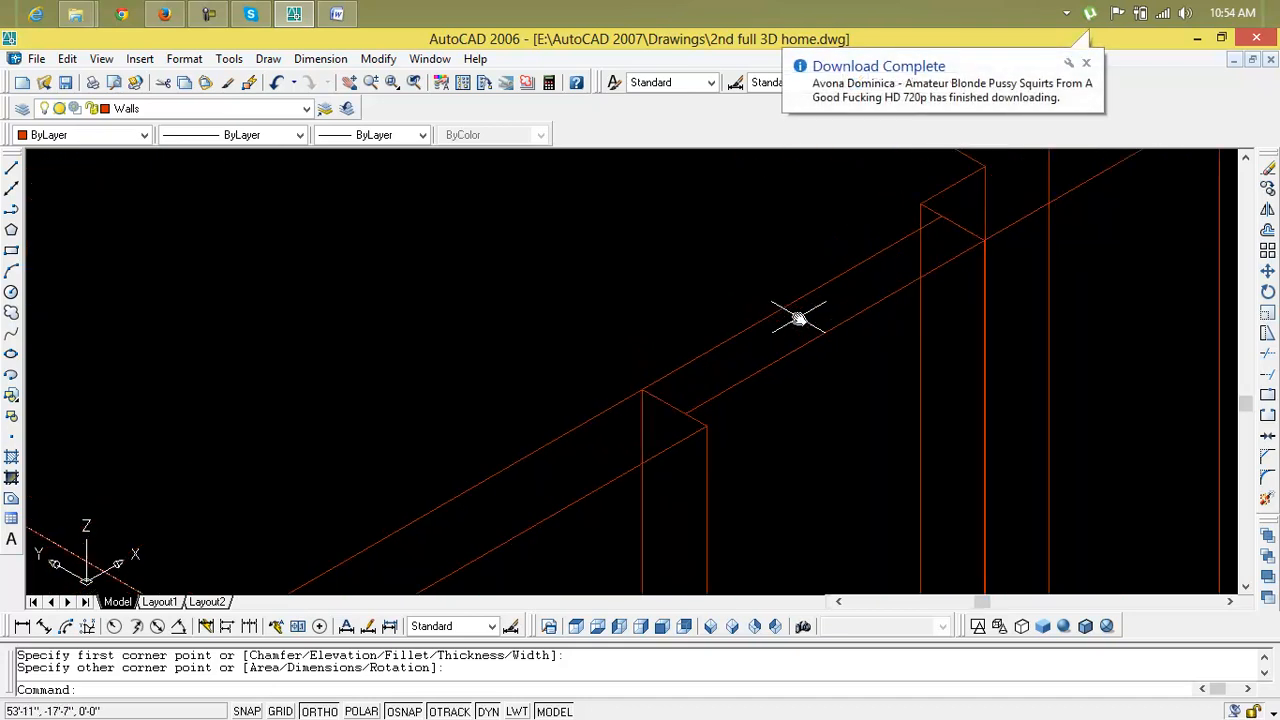
scroll(790, 305, down, 5)
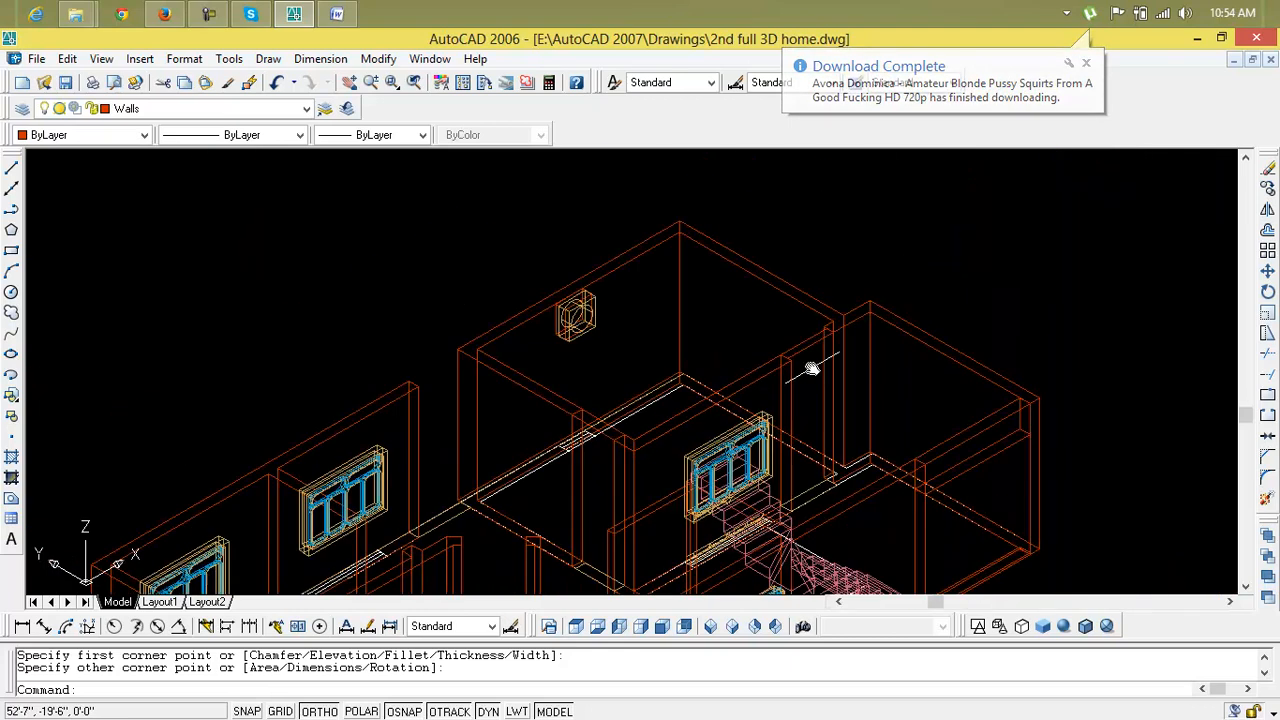
scroll(749, 406, up, 6)
scroll(728, 405, up, 2)
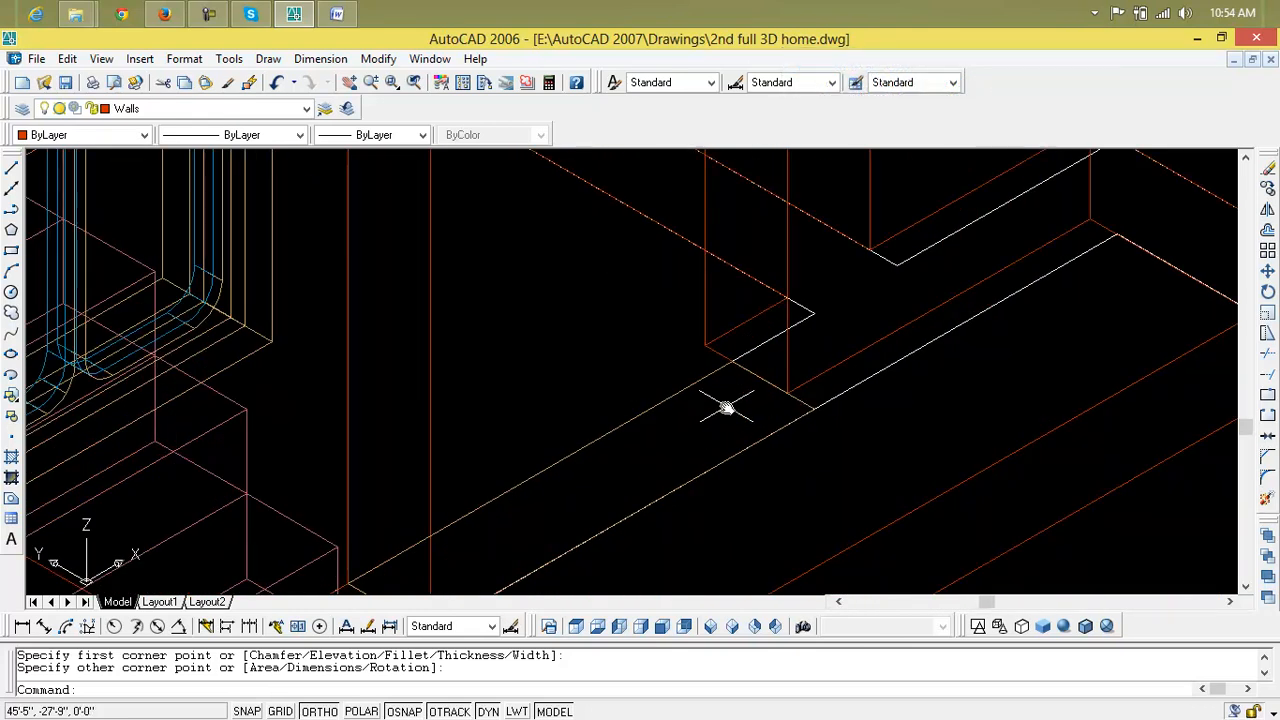
scroll(794, 372, down, 3)
scroll(622, 204, up, 2)
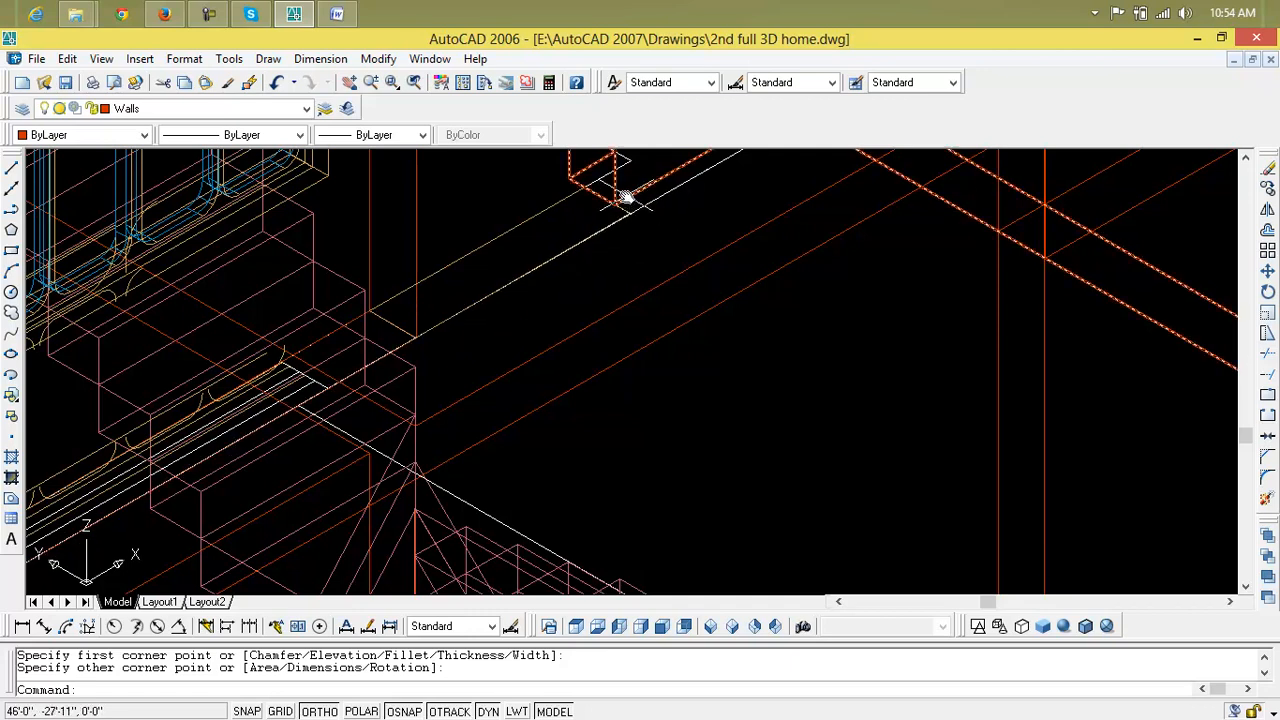
click(624, 197)
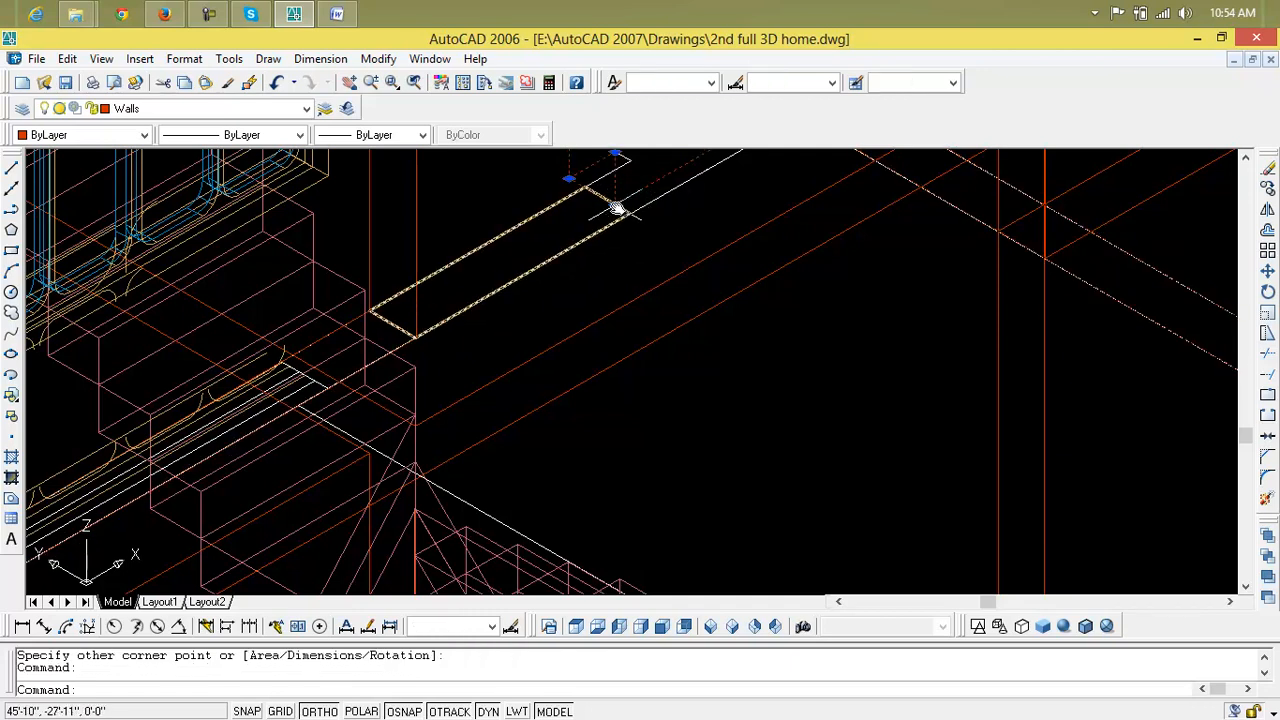
click(616, 207)
click(645, 216)
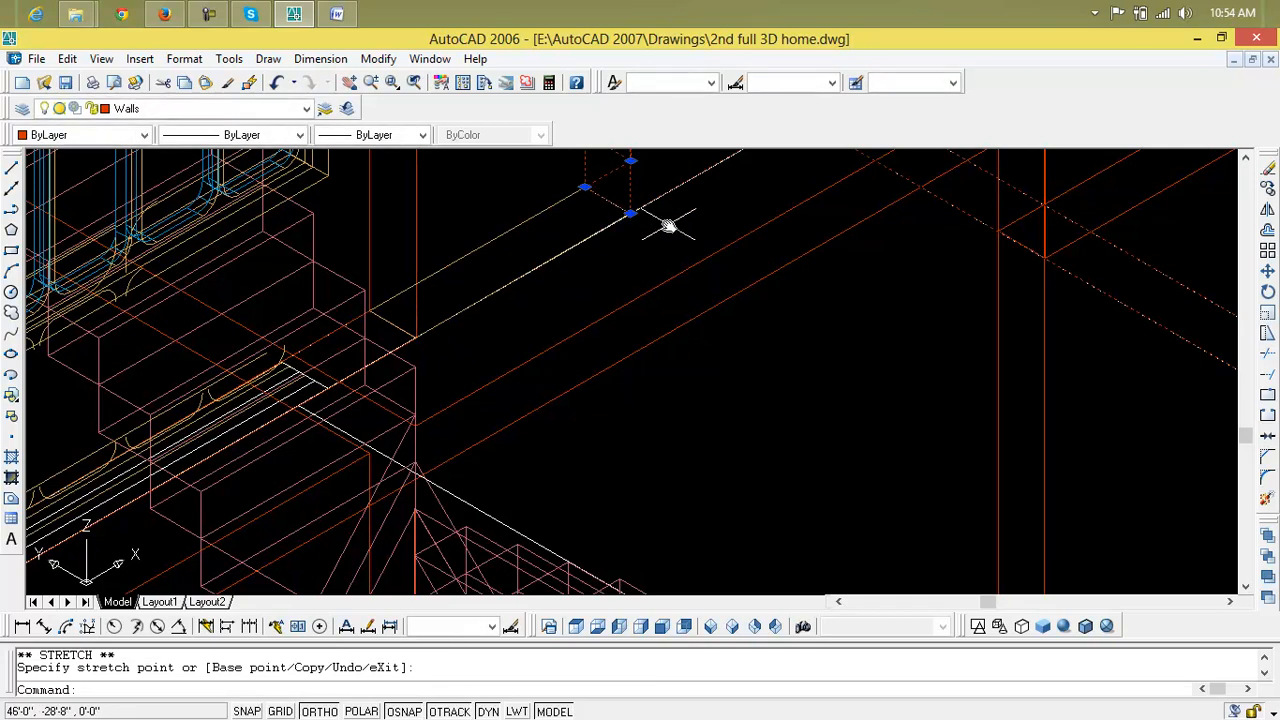
Deselect the moved wall and erase the too-narrow rectangle between its end and the window wall's free end
scroll(660, 214, down, 4)
middle_drag(663, 206, 657, 373)
scroll(655, 373, up, 6)
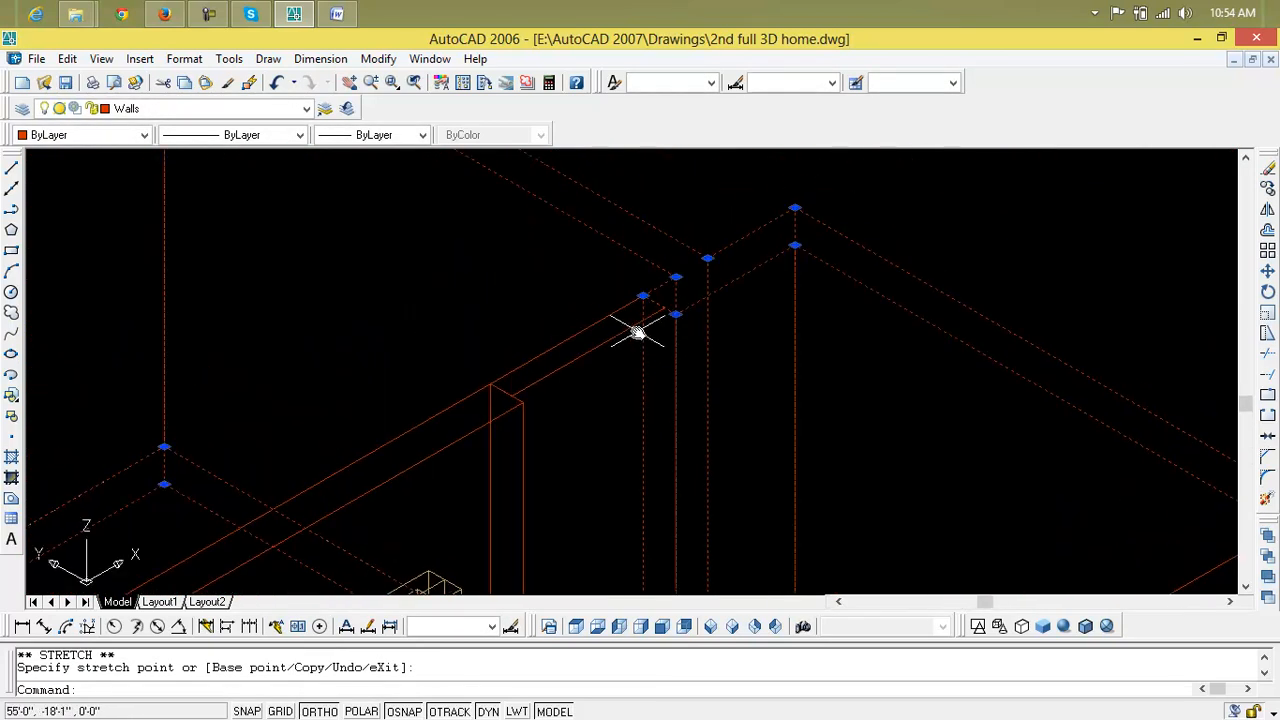
key(Escape)
click(648, 318)
scroll(663, 309, up, 3)
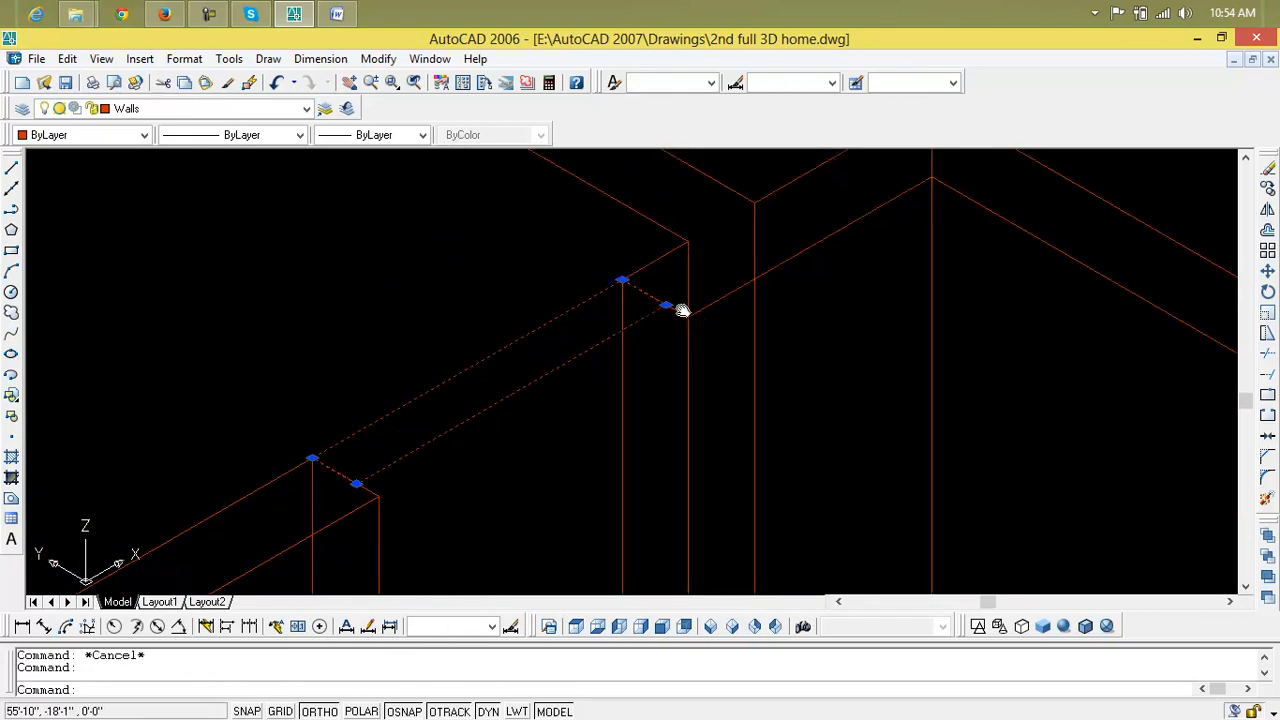
mouse_move(665, 307)
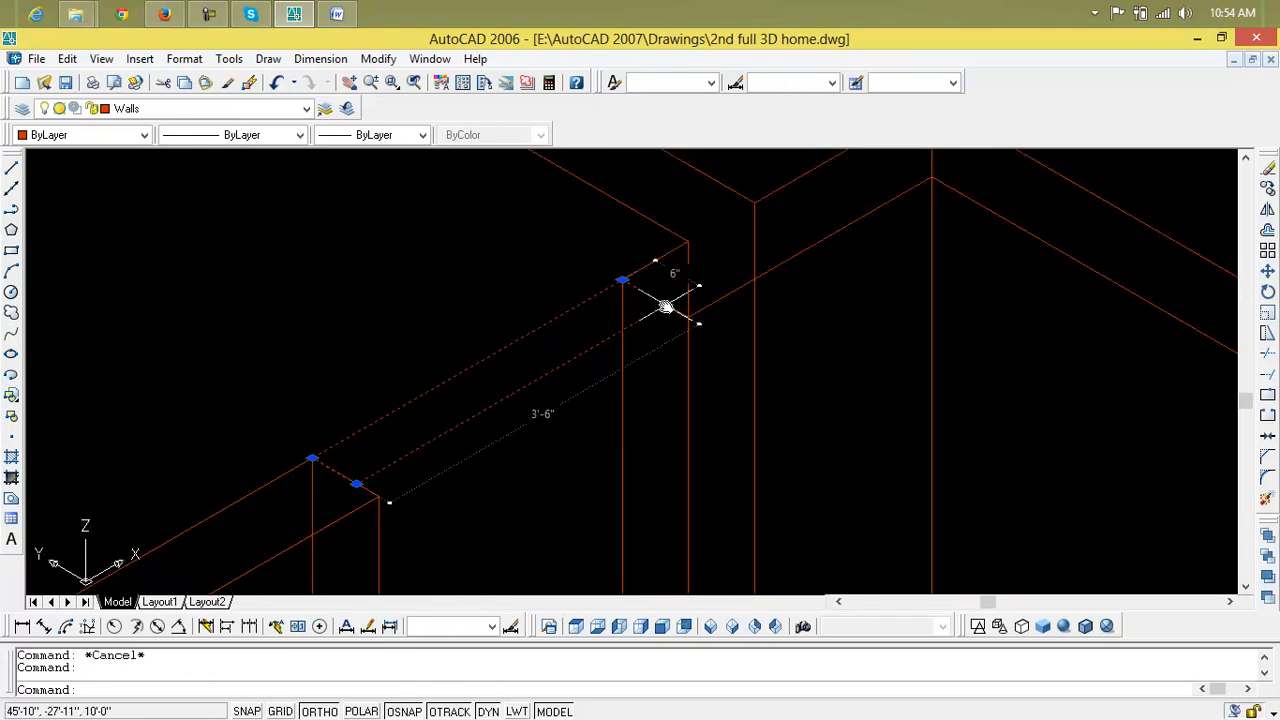
key(Delete)
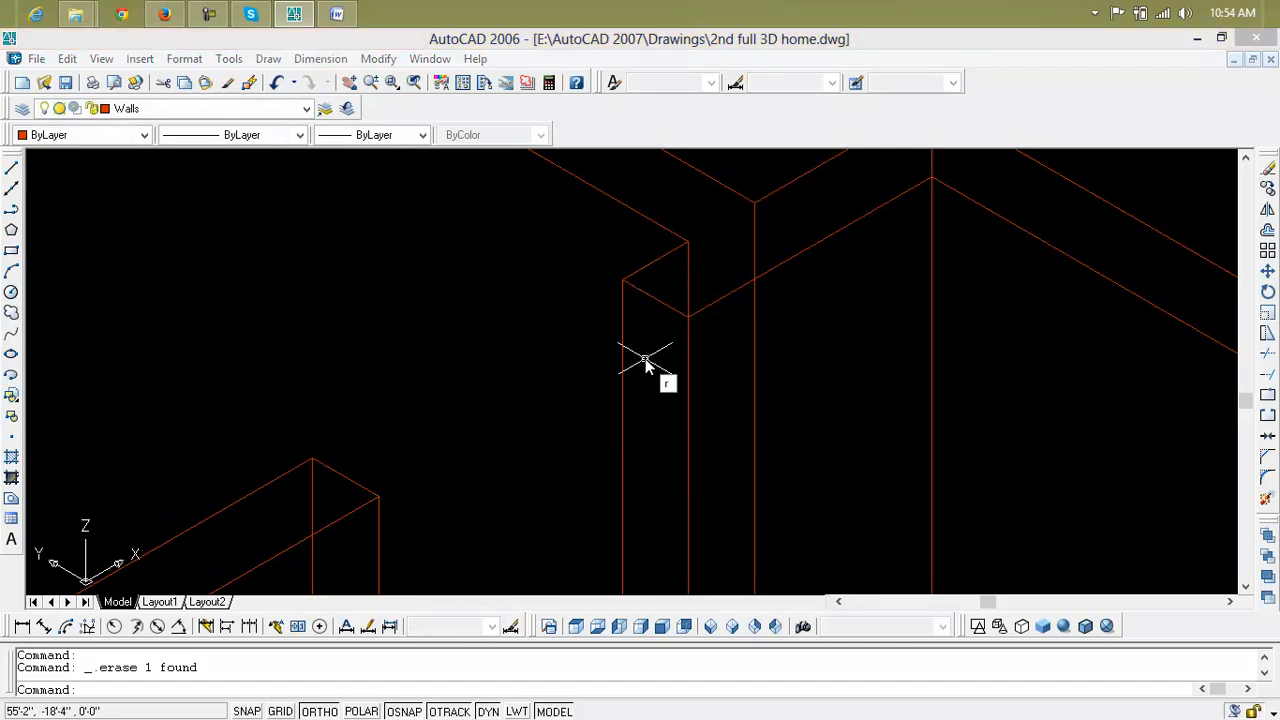
Try to bridge the window wall's free end and the moved wall's outer end corner with a rectangle, and erase it
text(ec)
key(Return)
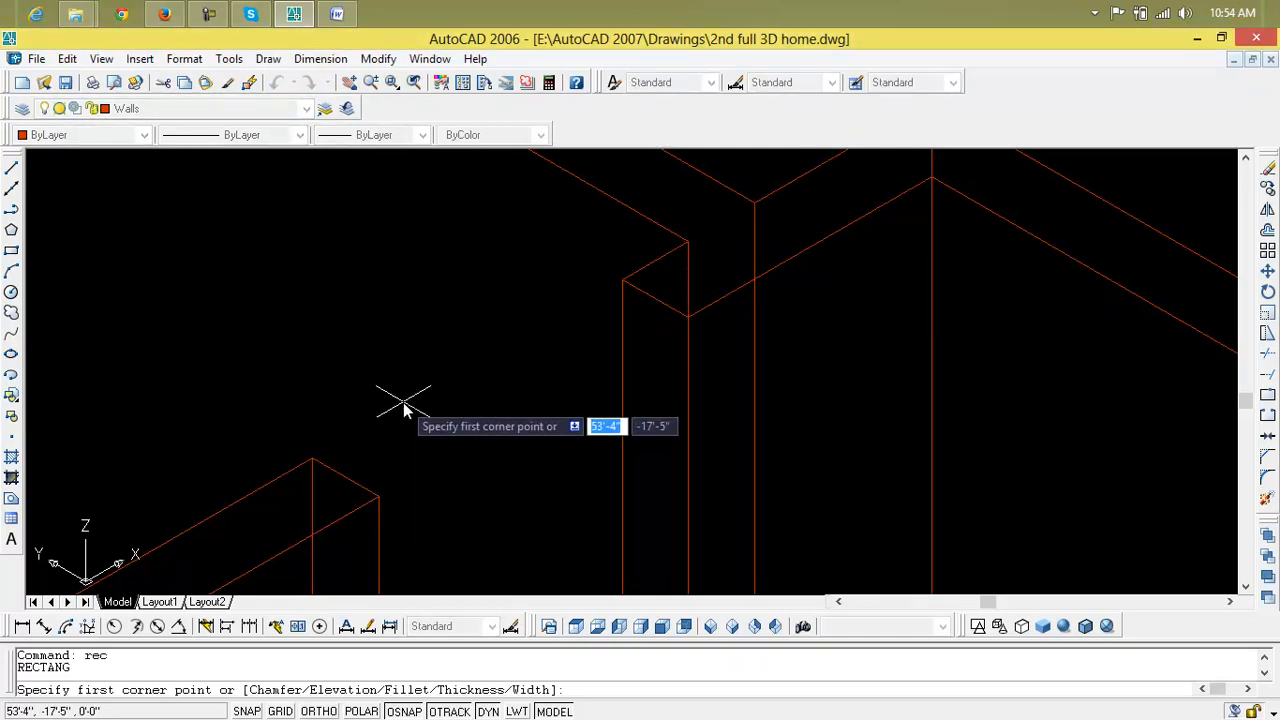
click(312, 458)
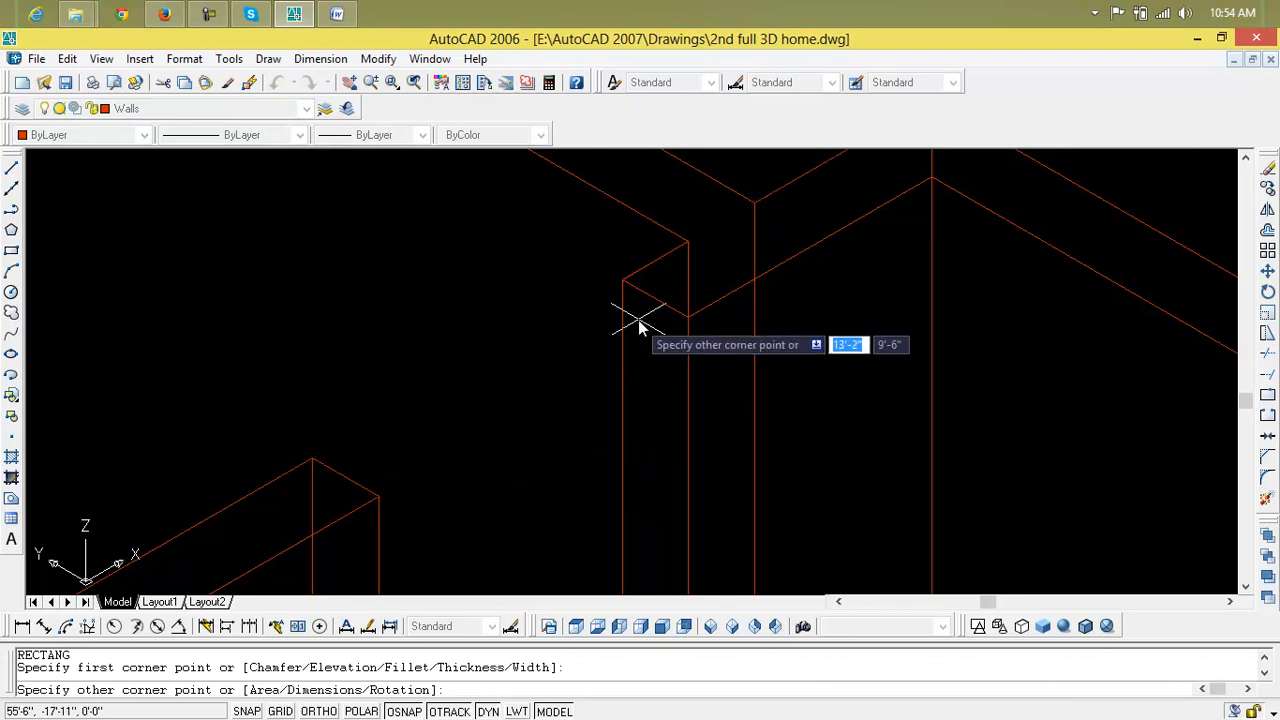
click(686, 317)
scroll(522, 499, down, 3)
scroll(513, 494, up, 3)
scroll(500, 456, up, 2)
scroll(916, 260, up, 3)
scroll(706, 248, up, 3)
scroll(641, 334, up, 3)
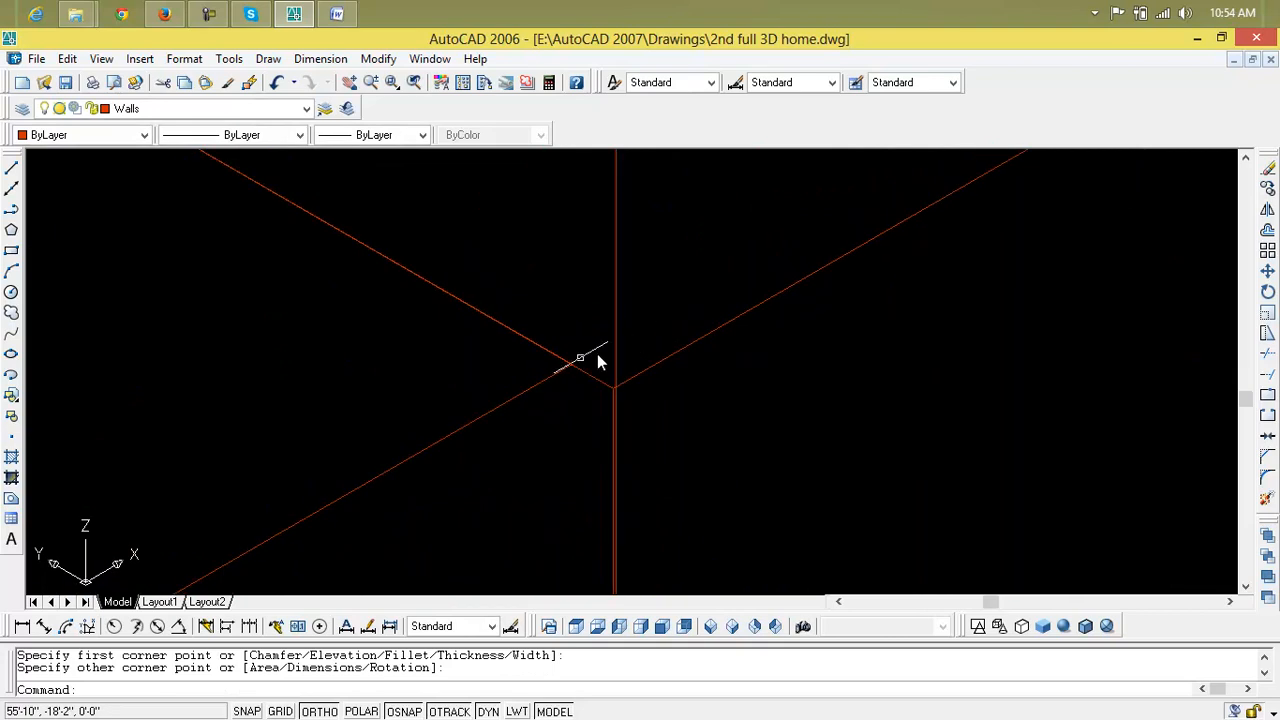
click(510, 400)
key(Delete)
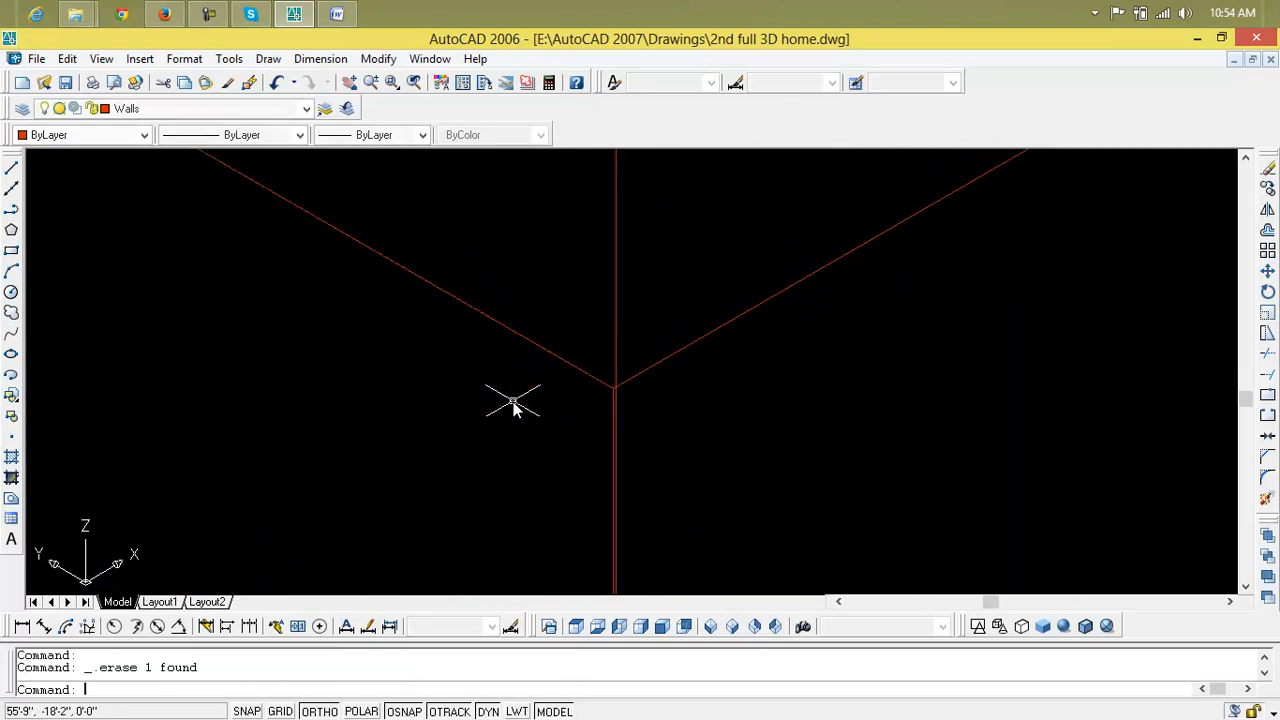
Draw a rectangle at the wall tops from the window wall's free end to the exact outer end corner of the moved wall
text(rec)
key(Return)
middle_drag(509, 400, 789, 281)
scroll(330, 426, up, 2)
click(381, 496)
middle_drag(654, 491, 778, 479)
scroll(780, 477, down, 4)
middle_drag(929, 417, 502, 289)
scroll(666, 440, up, 6)
scroll(673, 451, up, 1)
scroll(555, 375, up, 5)
scroll(534, 320, up, 4)
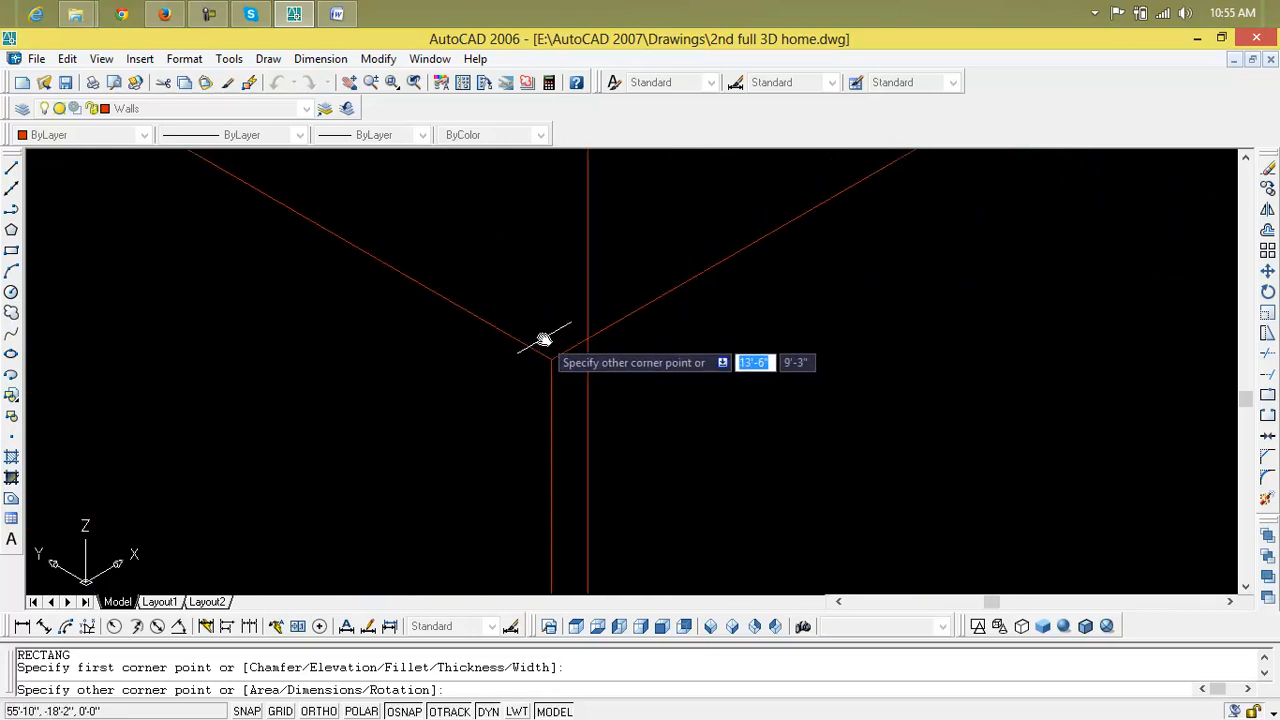
click(551, 360)
scroll(569, 437, down, 3)
scroll(577, 461, down, 5)
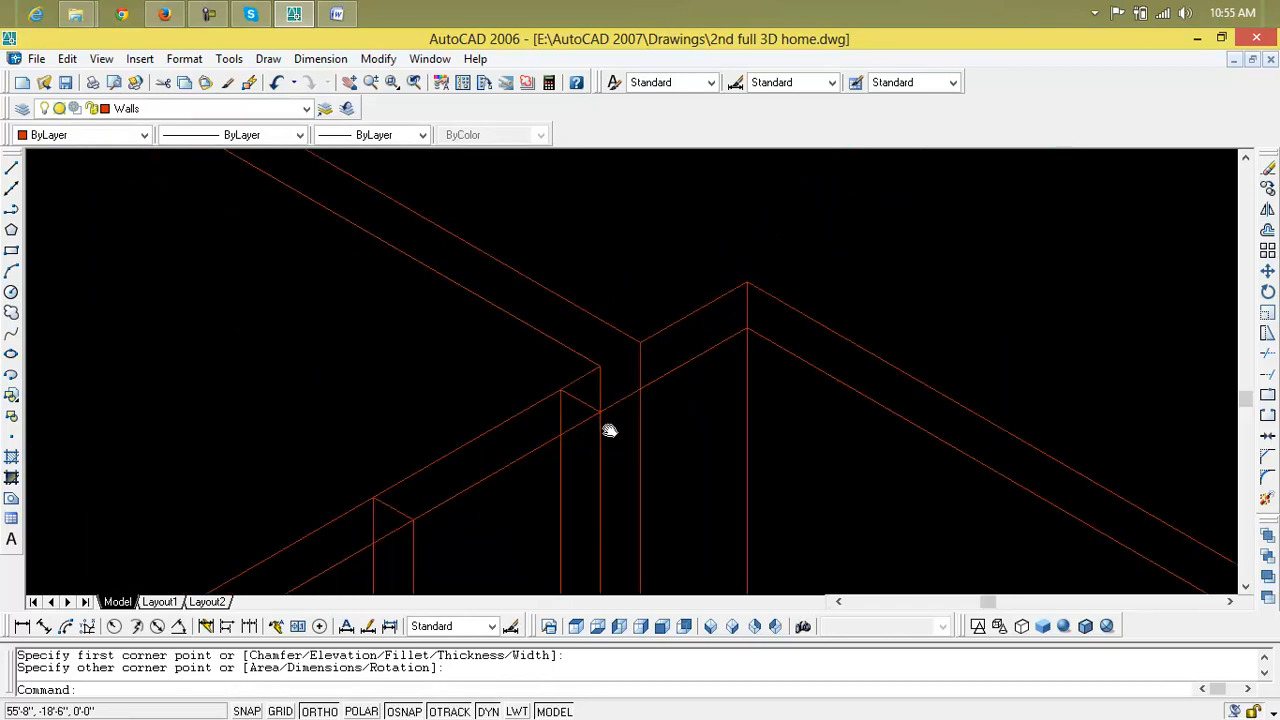
Erase the offset rectangle between the ventilator room wall's free end and the window wall's short return
middle_drag(640, 416, 817, 284)
scroll(572, 332, up, 5)
scroll(571, 334, down, 5)
scroll(584, 333, up, 5)
click(583, 330)
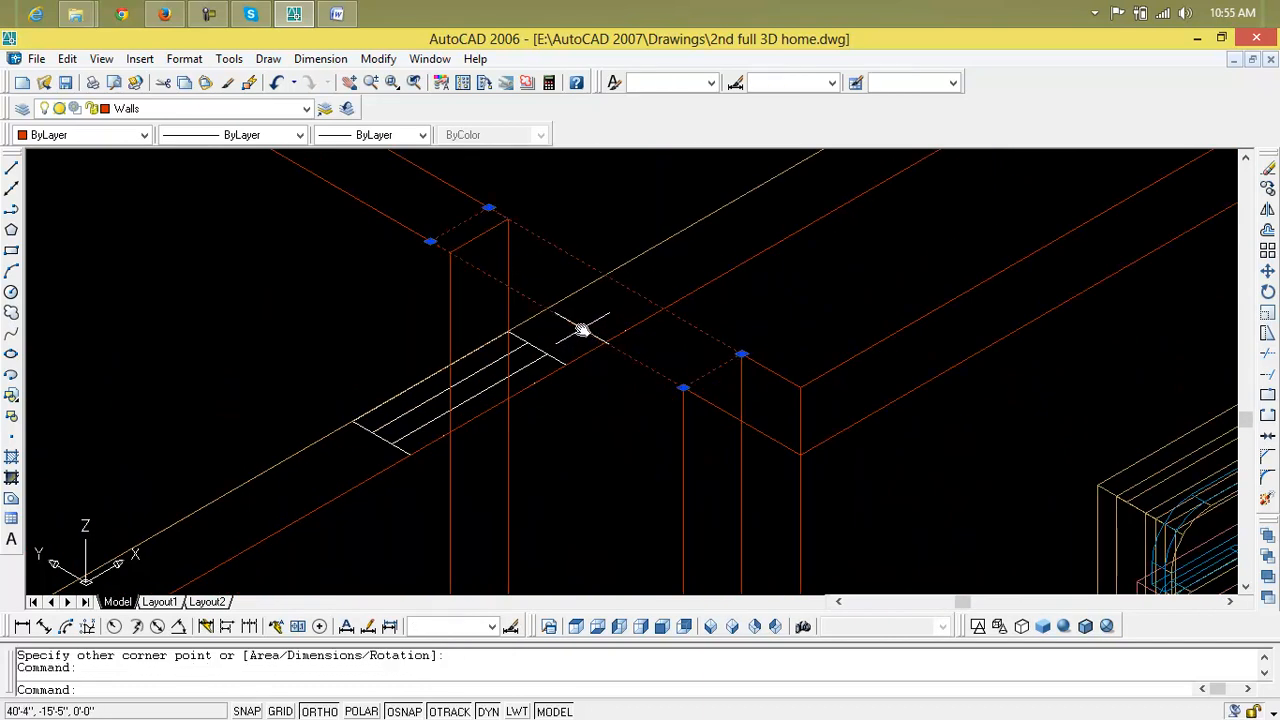
key(Delete)
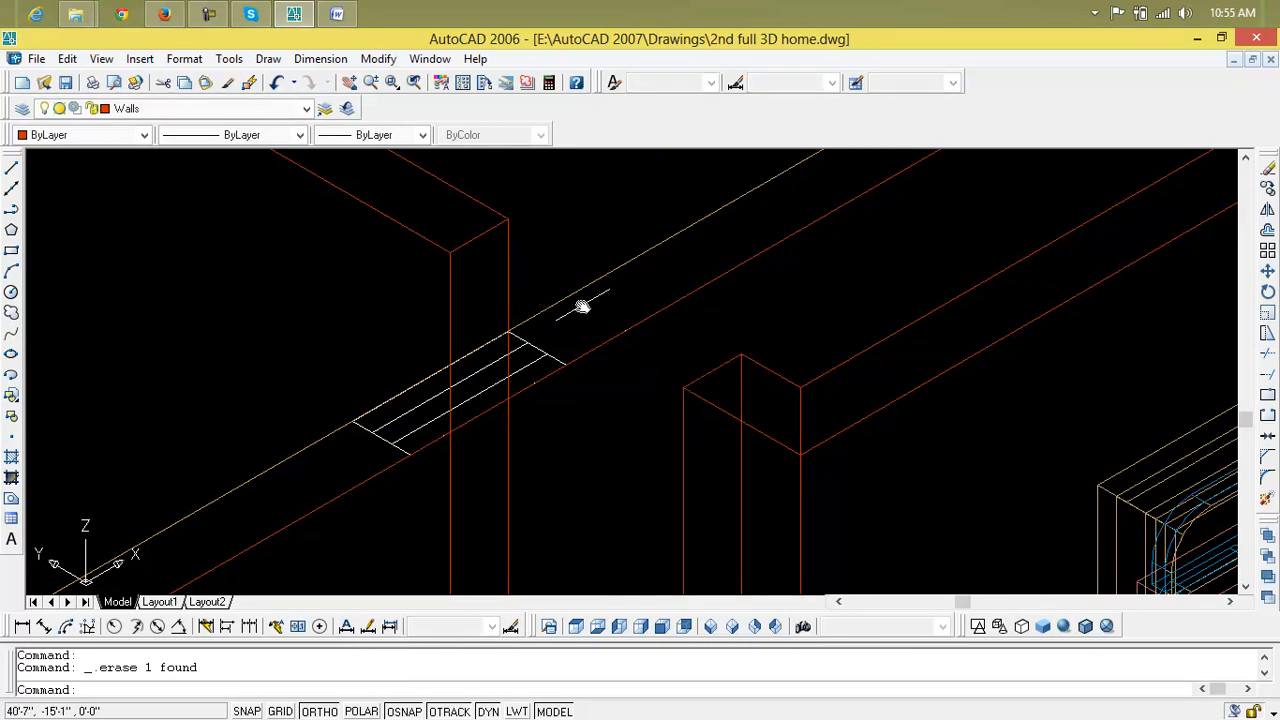
Draw a rectangle from a top corner of the ventilator room wall's free end to the rear top corner of the window wall's short return
text(rec)
key(Return)
scroll(505, 252, up, 3)
click(531, 221)
scroll(789, 354, down, 4)
scroll(604, 343, up, 5)
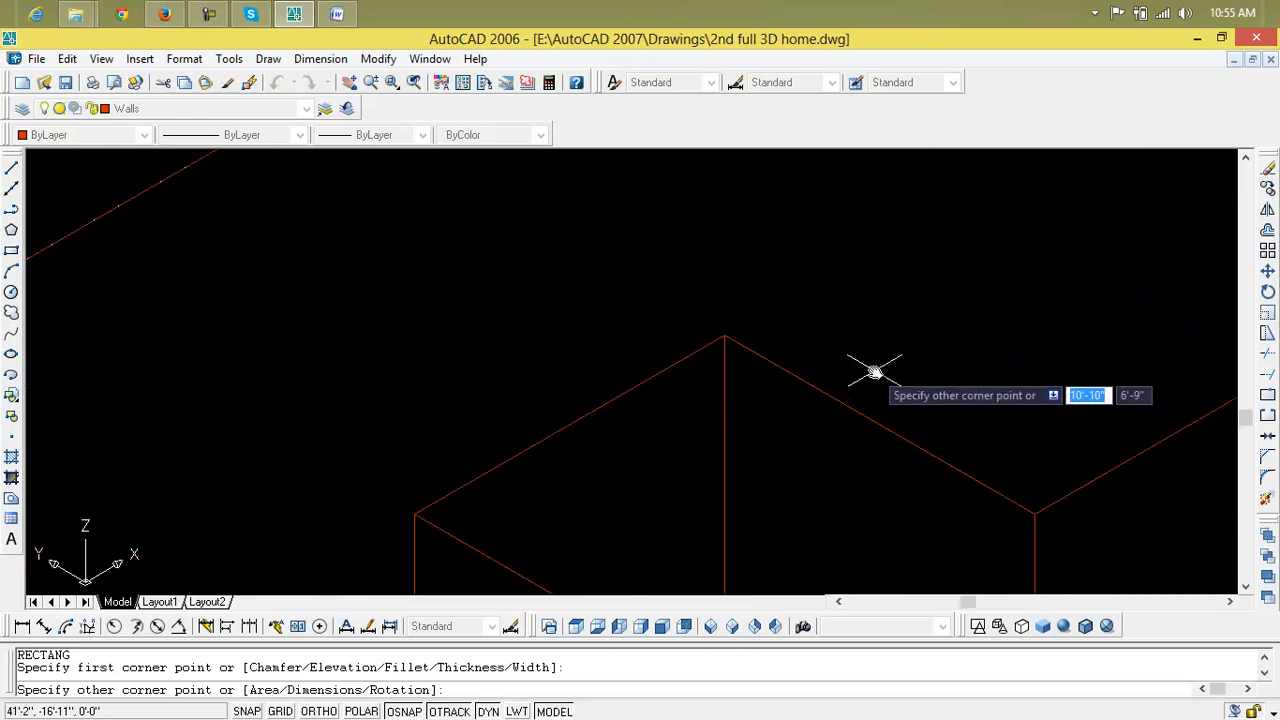
click(723, 340)
scroll(660, 437, down, 4)
scroll(660, 443, down, 4)
scroll(574, 414, up, 6)
scroll(520, 372, up, 2)
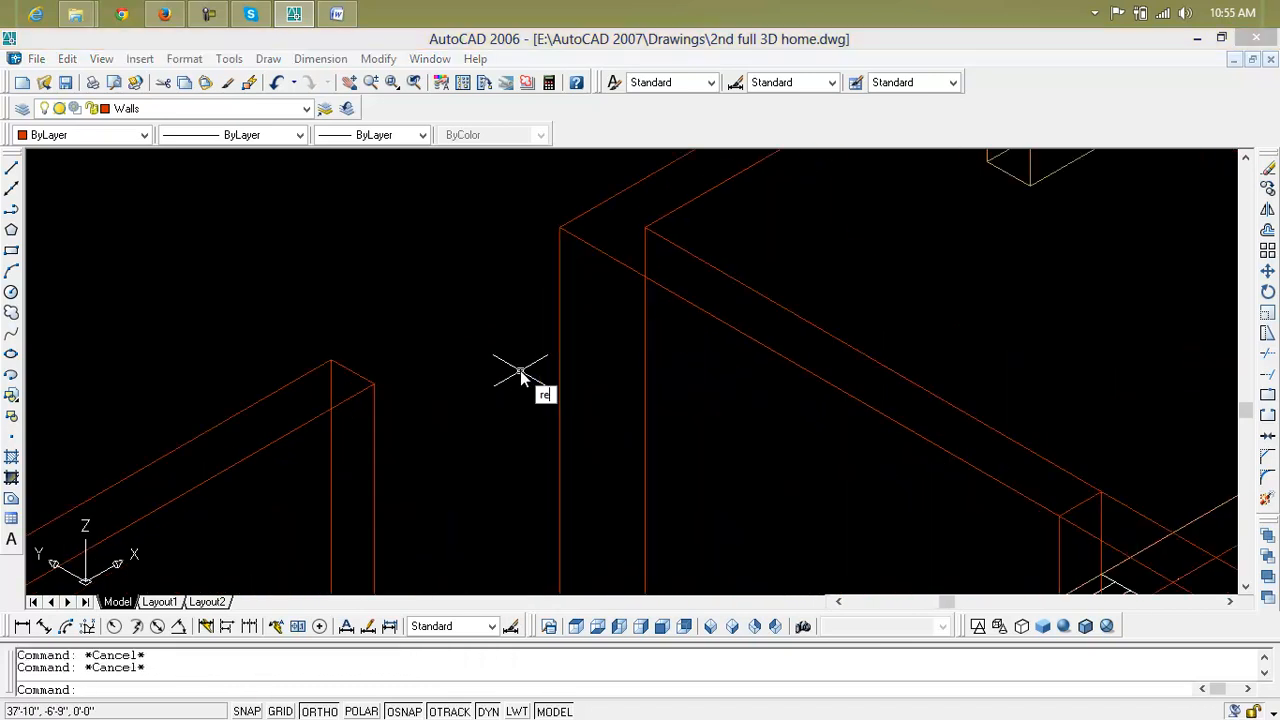
Draw a rectangle at the wall tops from the ventilator wall's outer end corner to the inner end corner of the neighbouring window wall
key(Return)
click(560, 228)
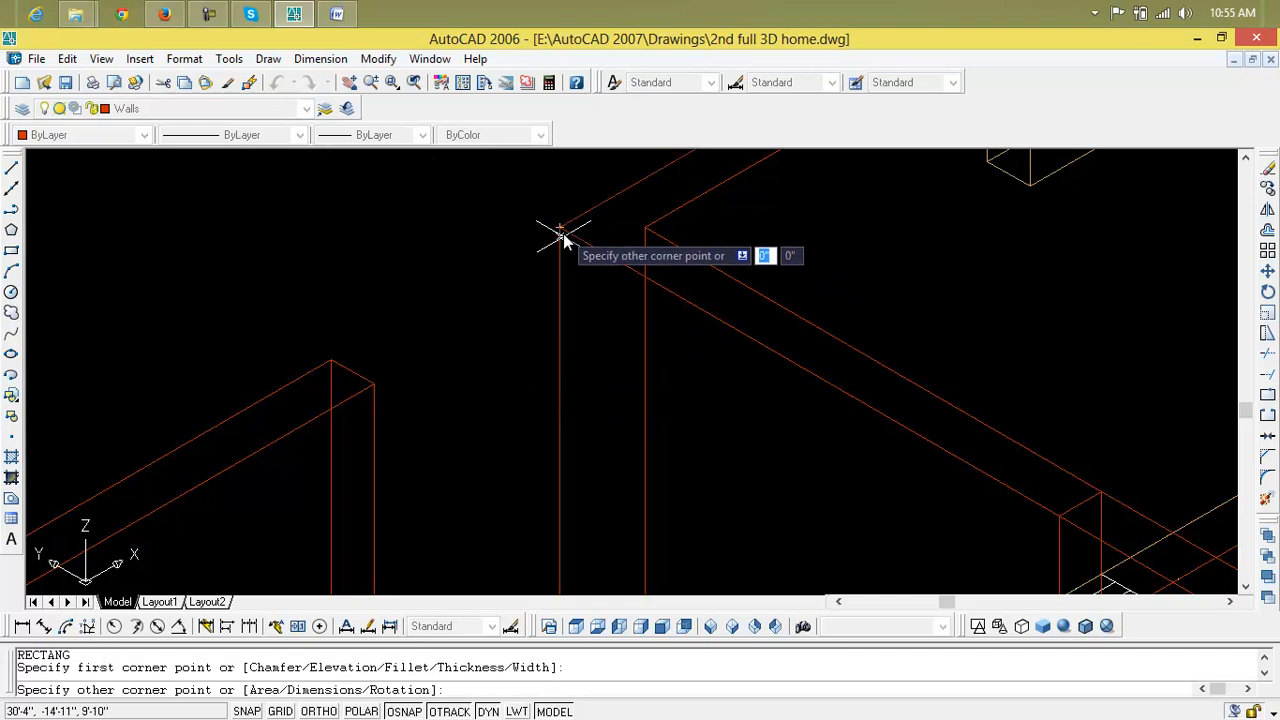
scroll(368, 383, up, 3)
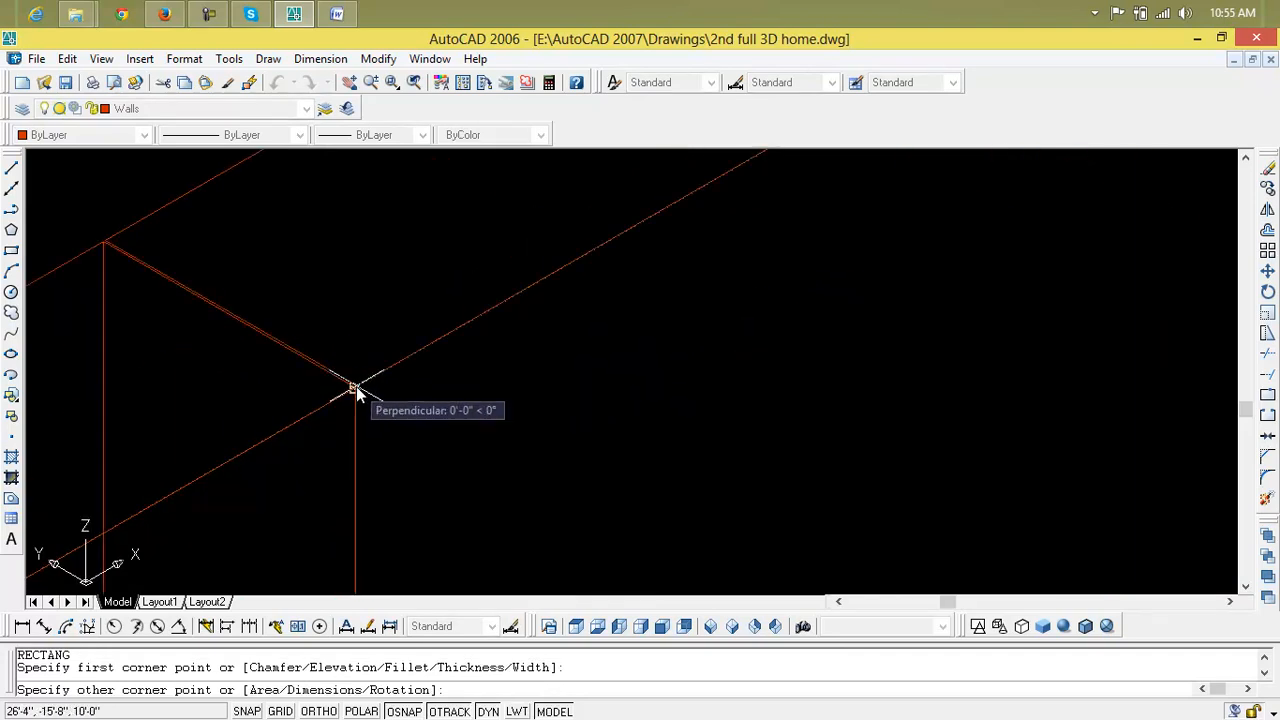
click(354, 389)
scroll(420, 394, down, 5)
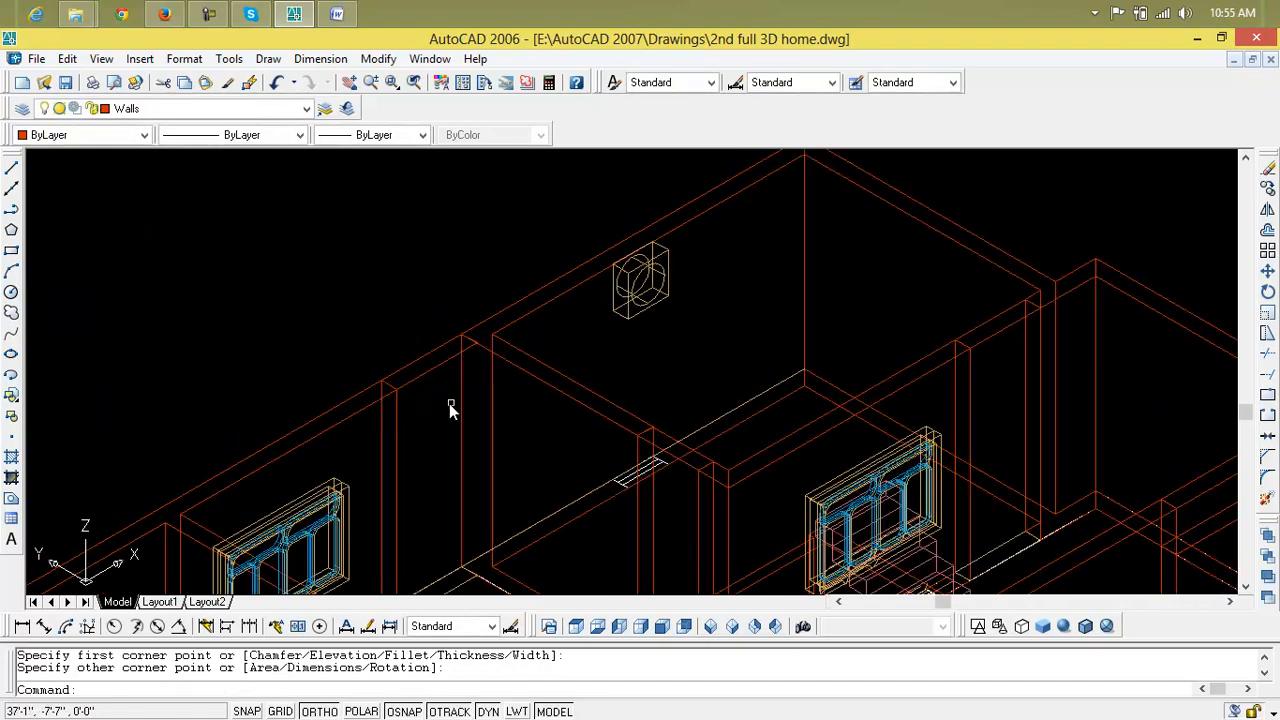
scroll(460, 394, down, 4)
middle_drag(465, 406, 525, 335)
scroll(523, 305, up, 5)
scroll(534, 404, up, 3)
middle_drag(534, 406, 540, 307)
scroll(498, 309, up, 4)
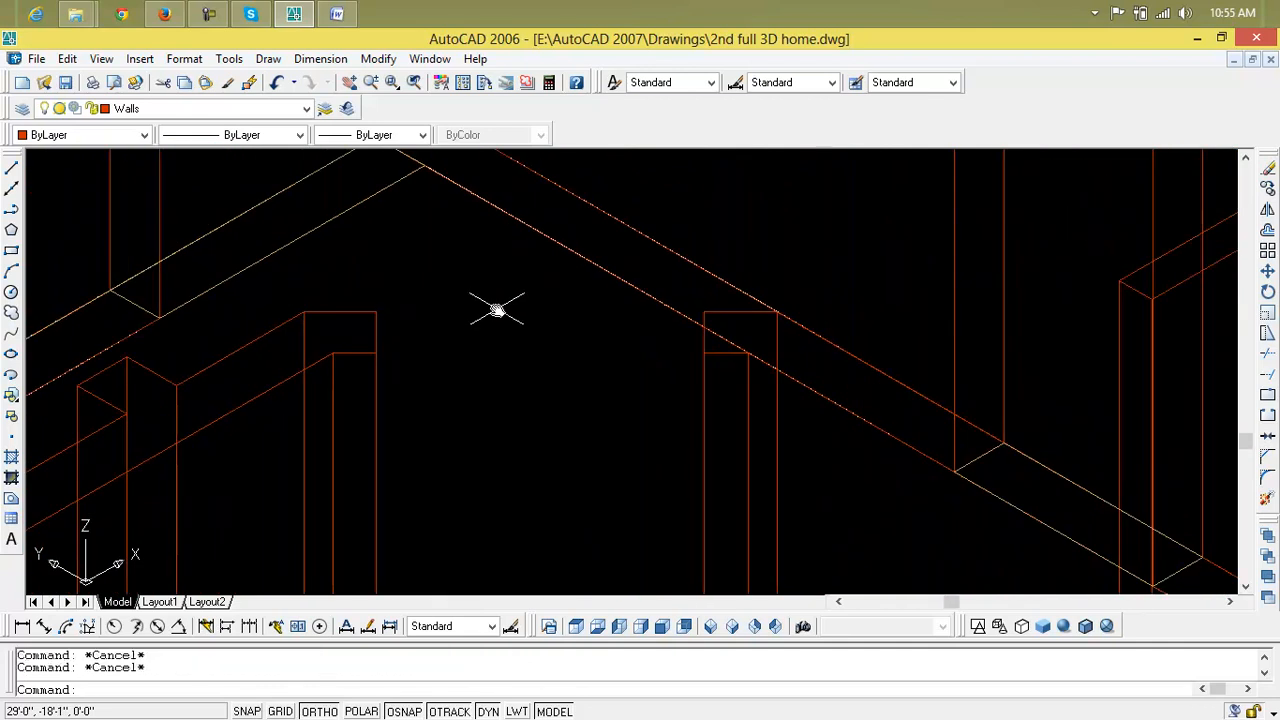
text(rec)
key(Return)
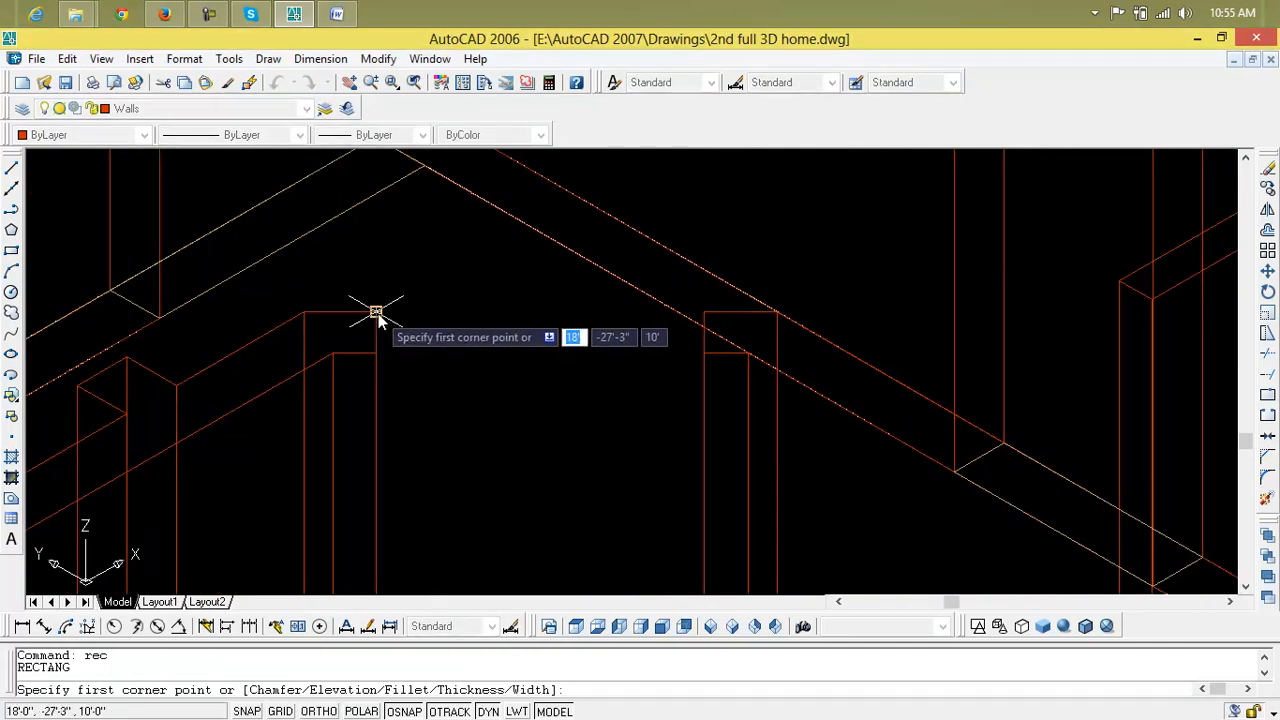
click(376, 312)
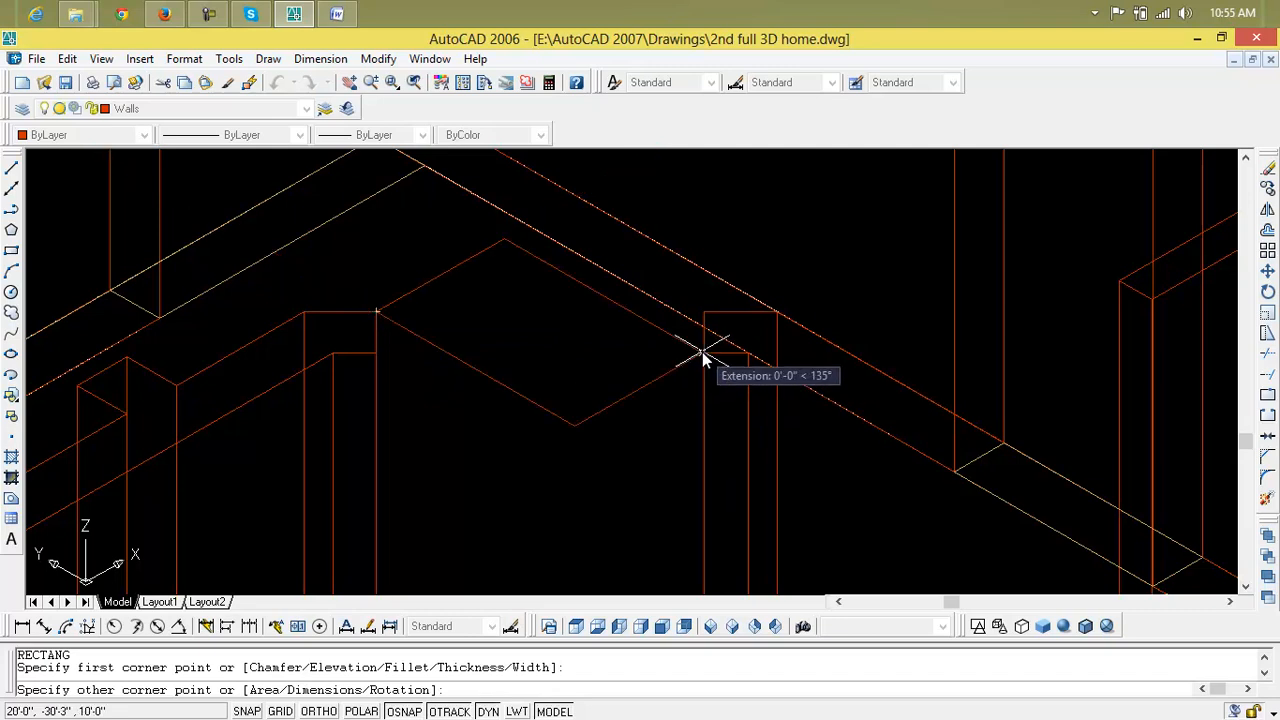
key(Escape)
key(Escape)
Inspect the floor outline of the diagonal opening and the door outline beside the adjoining partition walls
scroll(512, 437, down, 6)
middle_drag(512, 463, 514, 202)
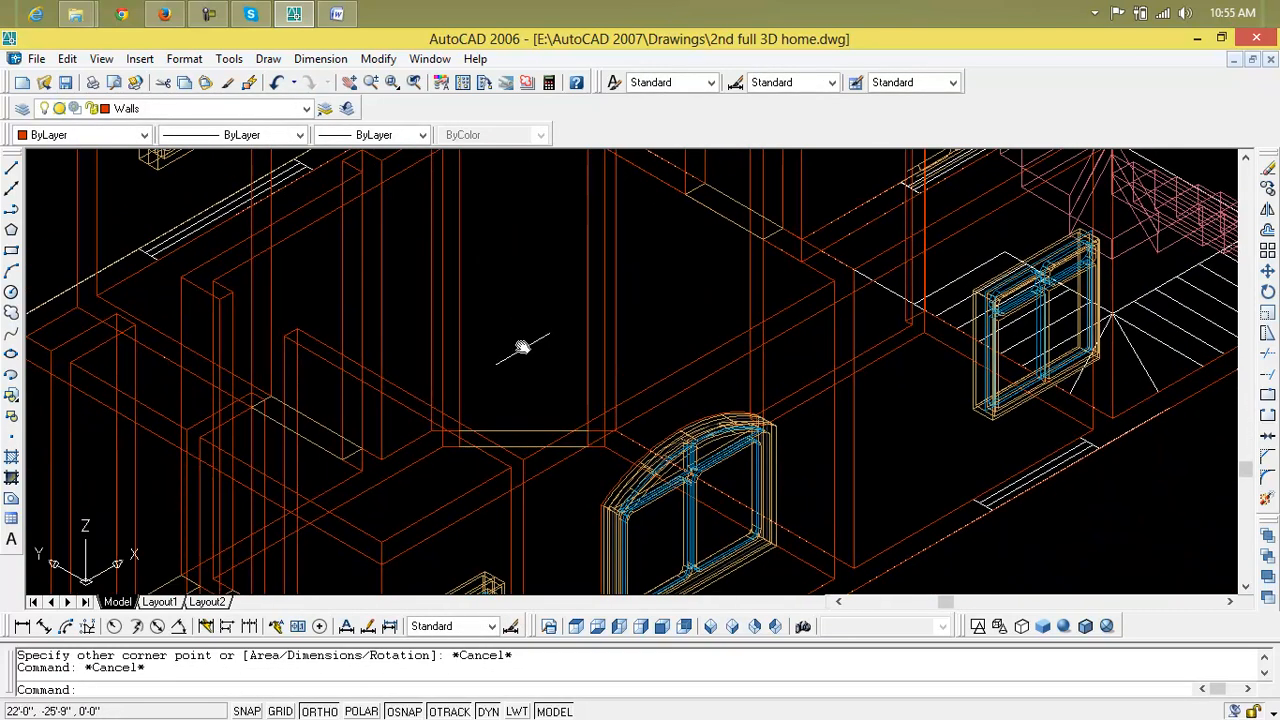
scroll(533, 432, up, 5)
middle_drag(534, 437, 606, 381)
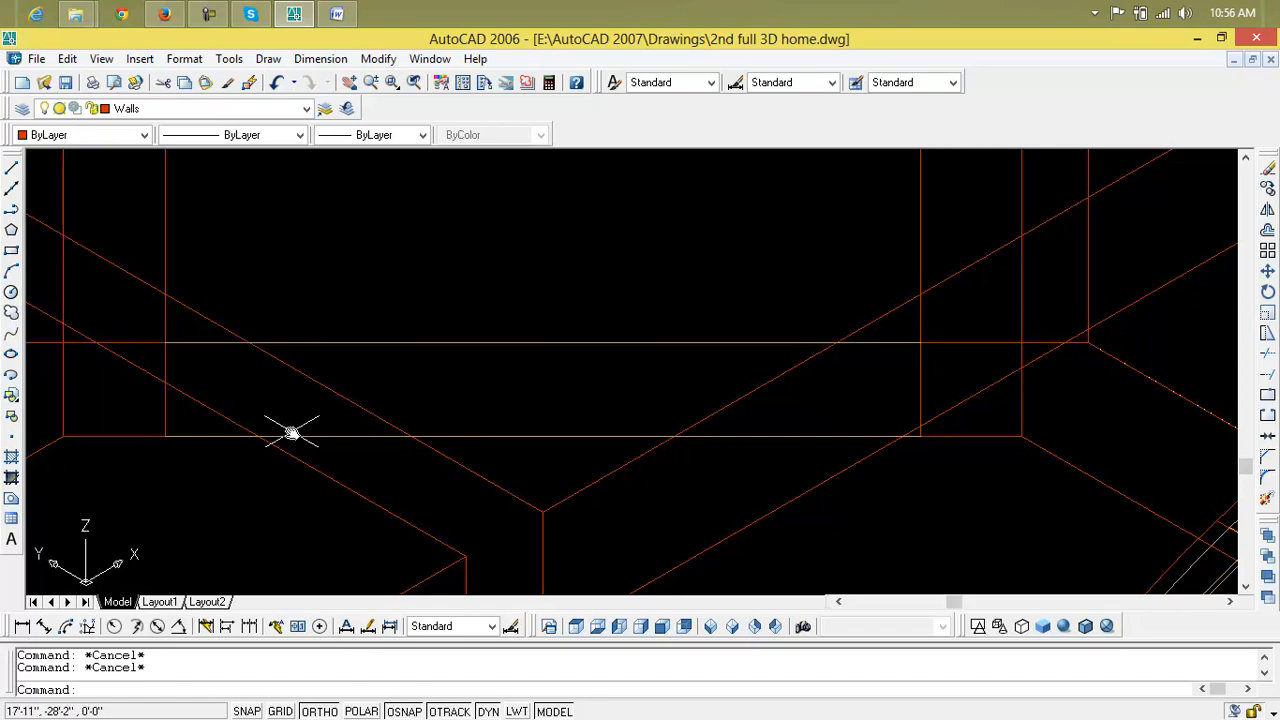
scroll(639, 415, down, 5)
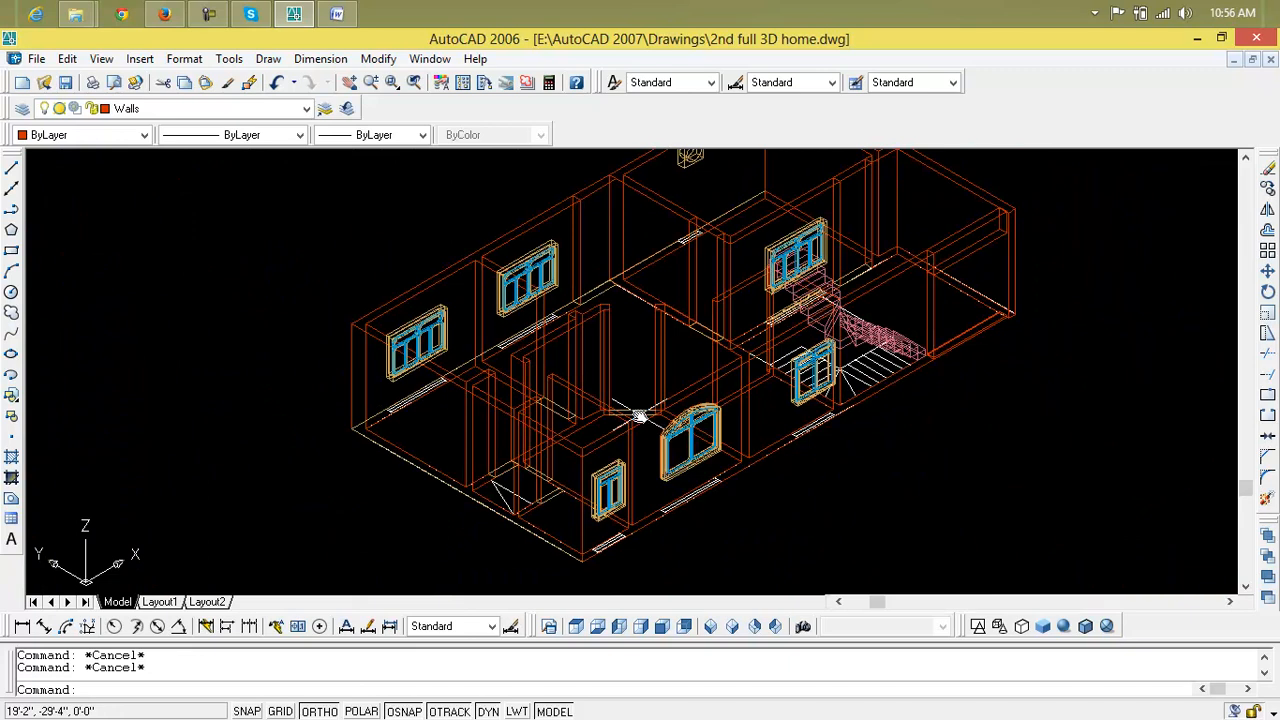
scroll(638, 417, up, 2)
scroll(566, 366, up, 6)
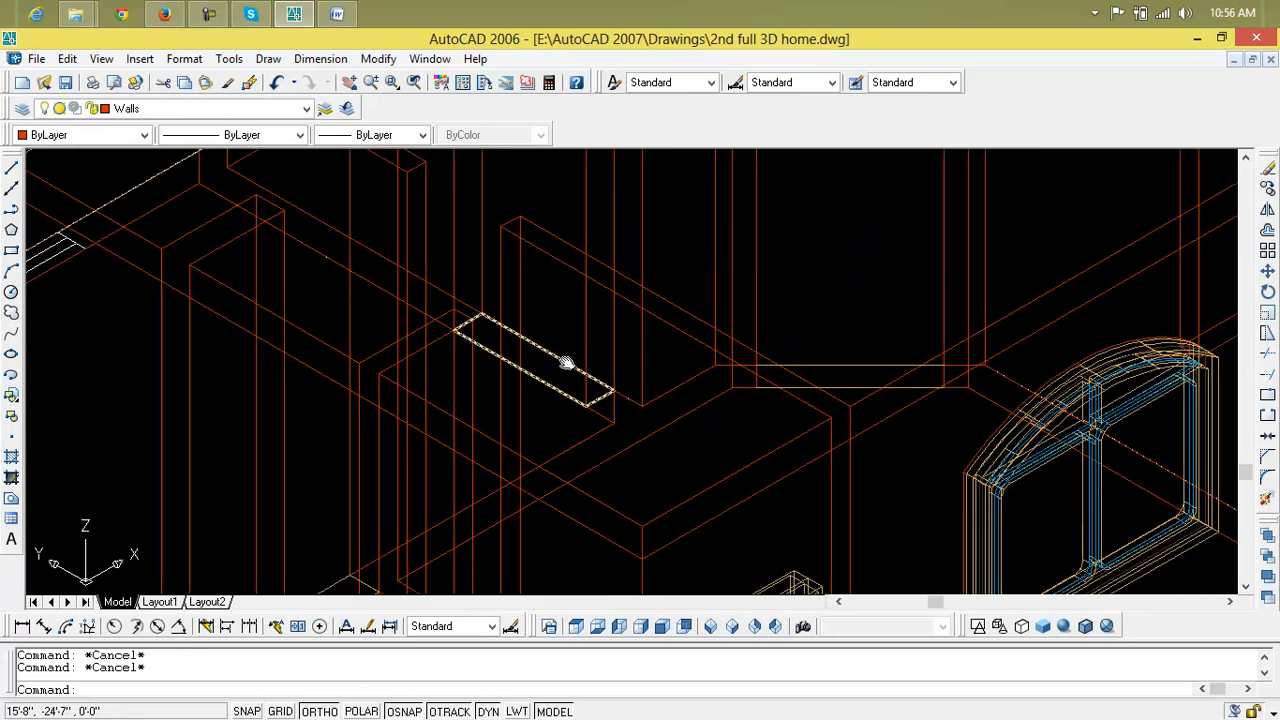
scroll(566, 362, down, 5)
Draw a rectangle from the free top corner of the partition between the two window rooms to the rear top corner of the facing wall stub
middle_drag(569, 360, 580, 543)
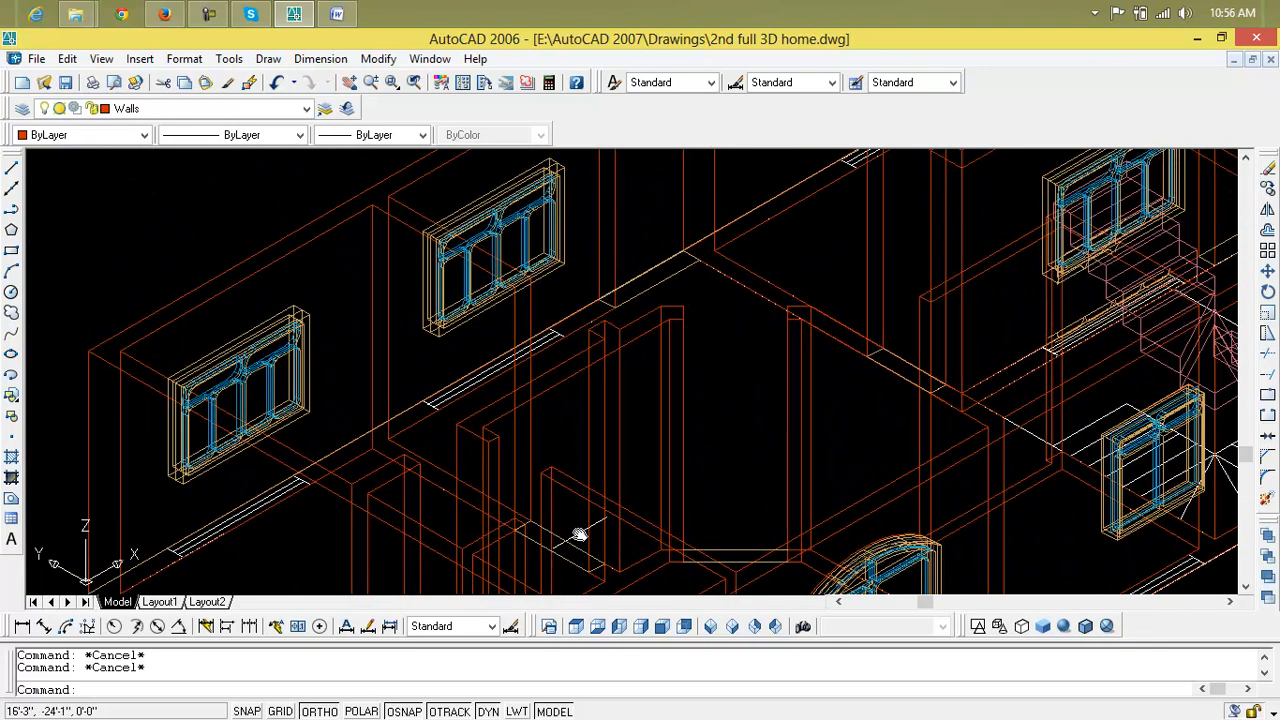
scroll(557, 397, up, 5)
middle_drag(557, 397, 558, 521)
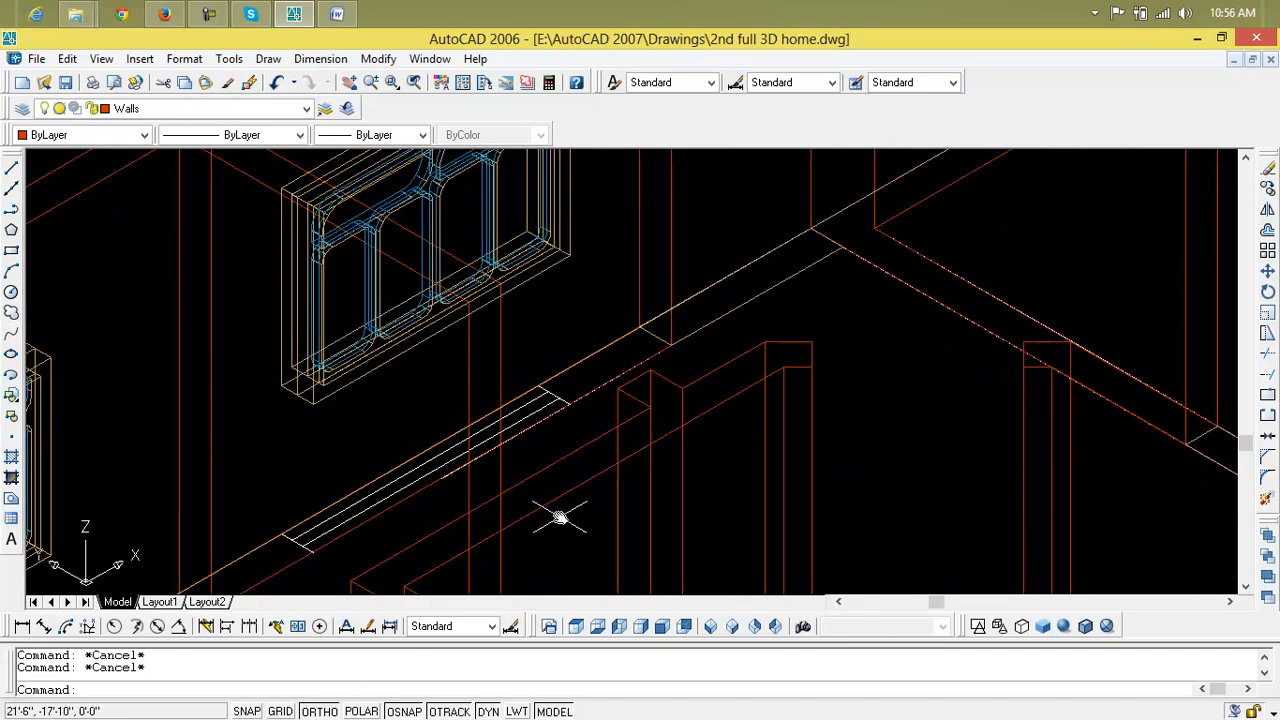
text(rec)
key(Return)
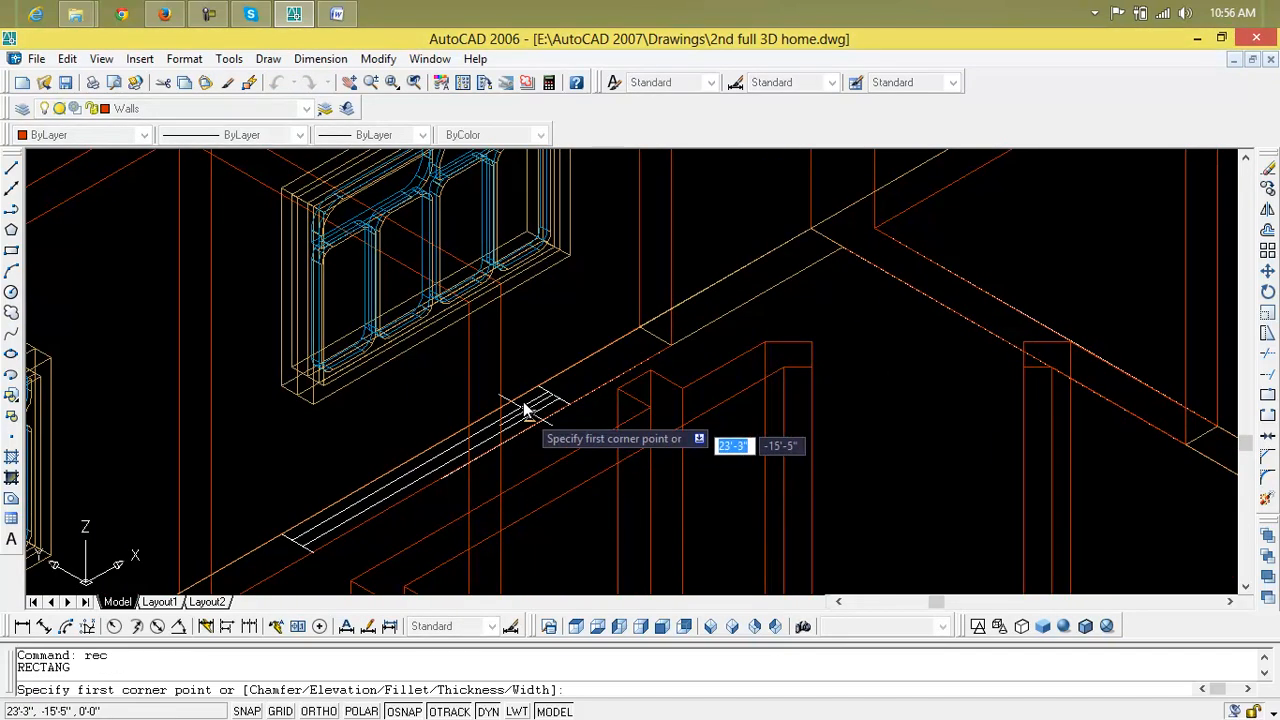
click(470, 307)
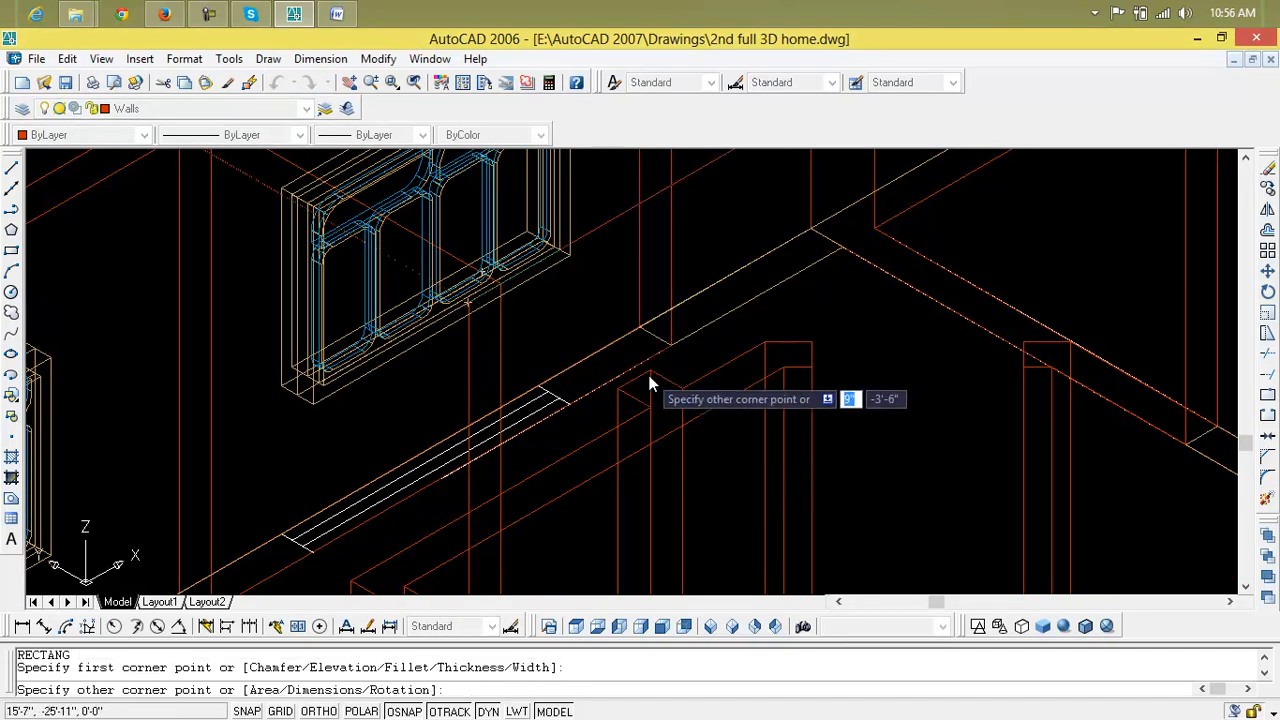
scroll(656, 379, up, 3)
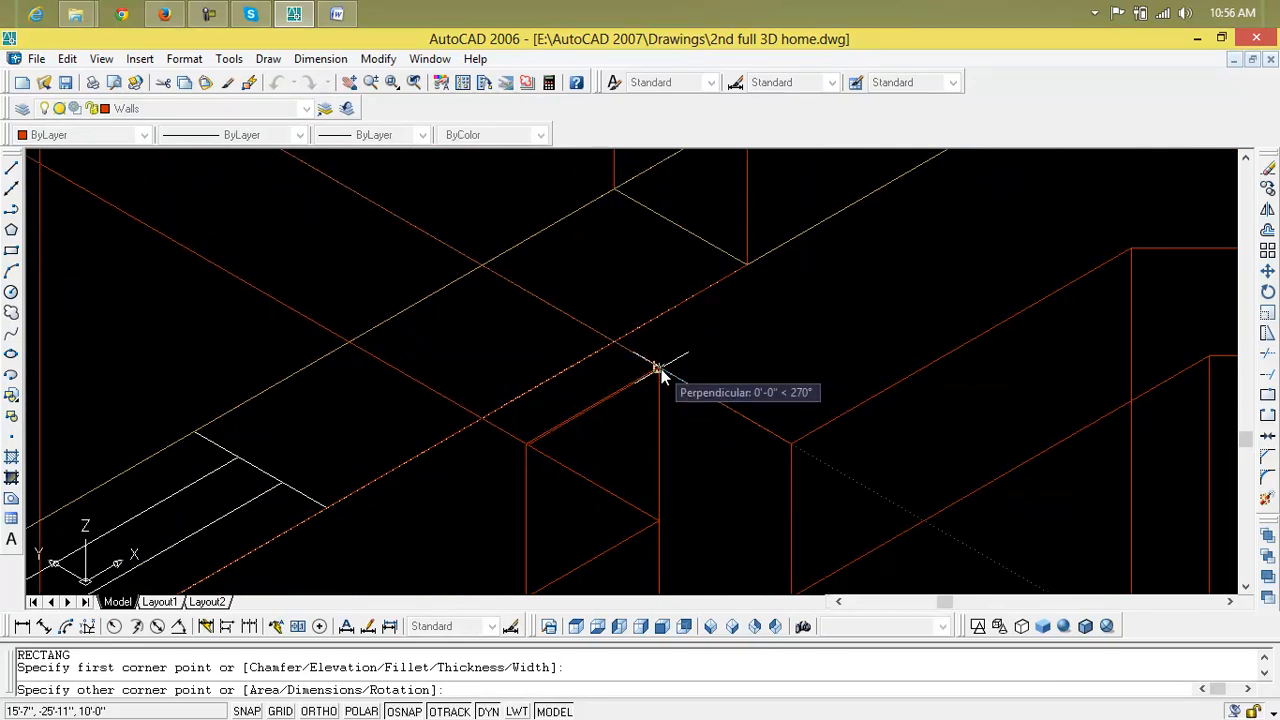
click(660, 370)
scroll(506, 477, down, 4)
Draw a rectangle from the outer top corner of the inner room's wall to the inner end corner of the short wall stub facing it
middle_drag(509, 480, 751, 292)
scroll(751, 292, up, 2)
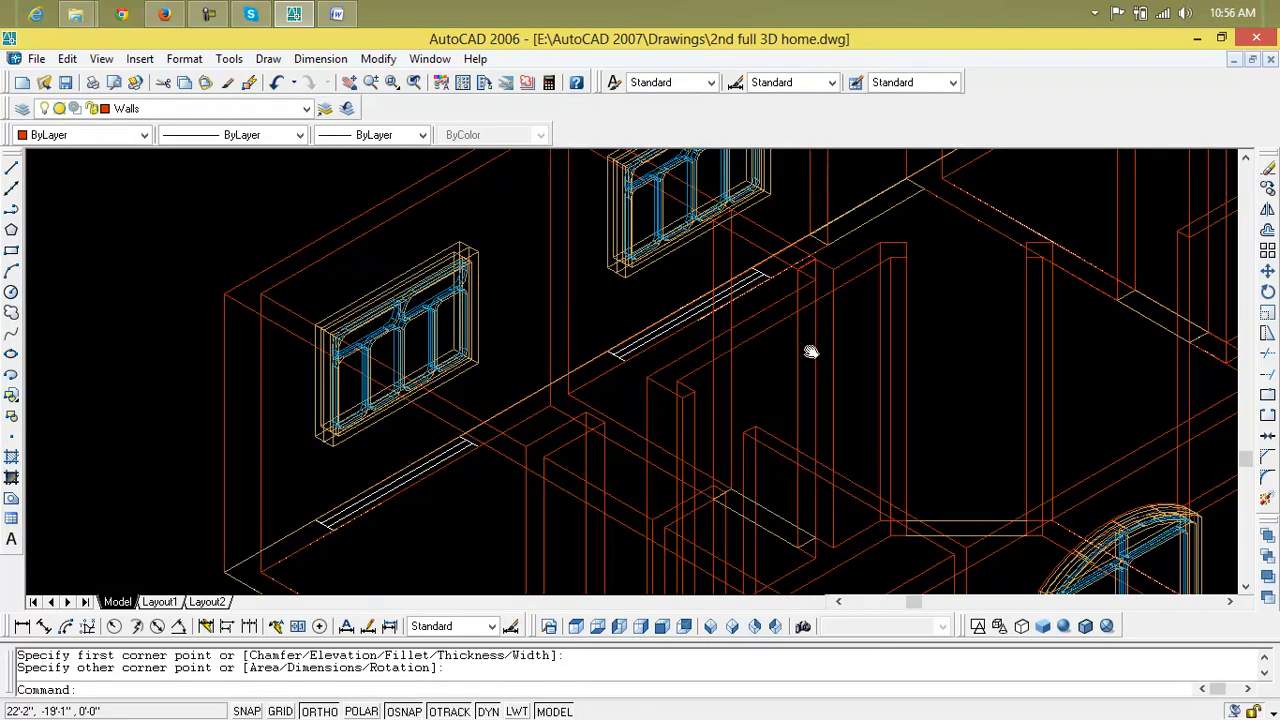
middle_drag(810, 350, 687, 341)
scroll(525, 380, up, 2)
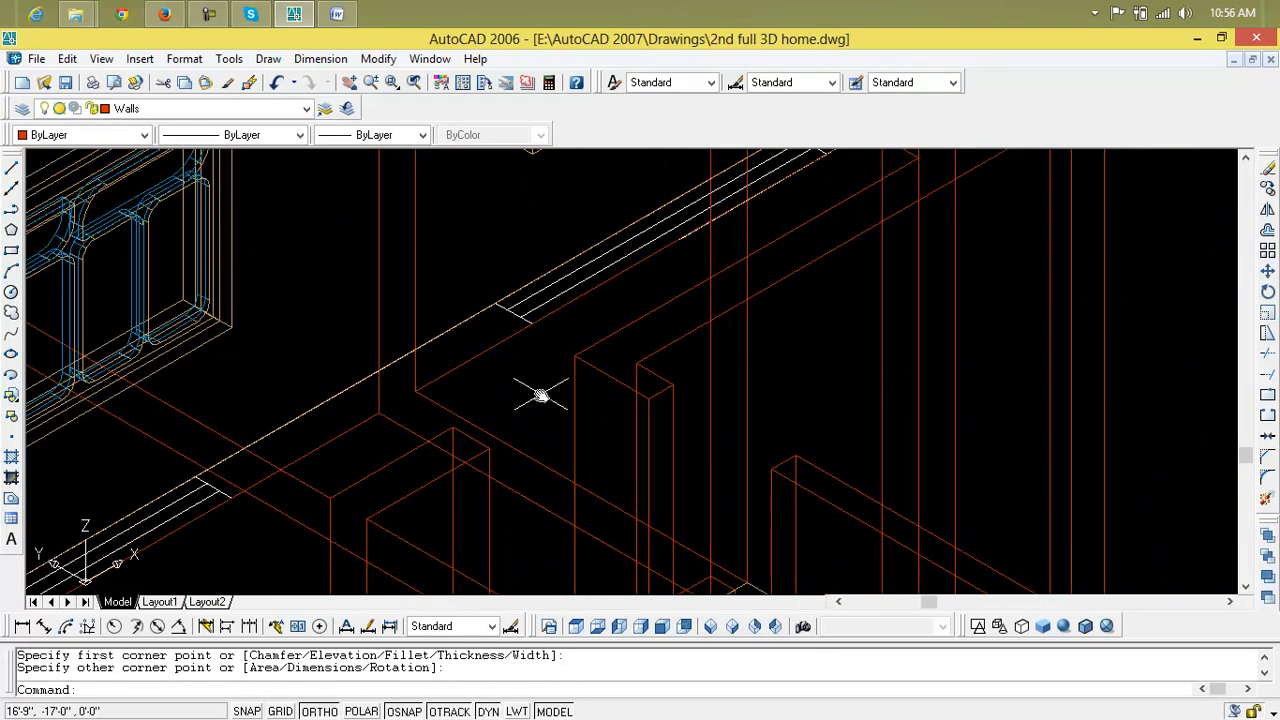
text(rec)
key(Return)
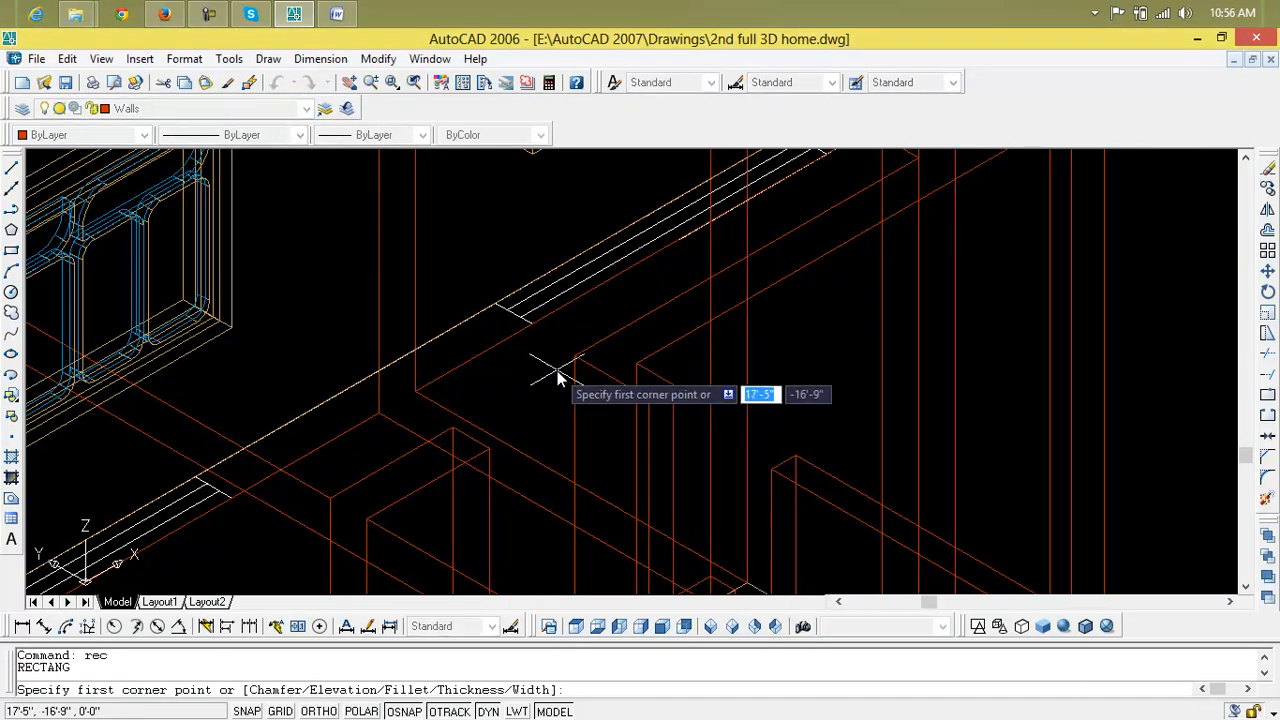
scroll(580, 350, up, 2)
click(590, 346)
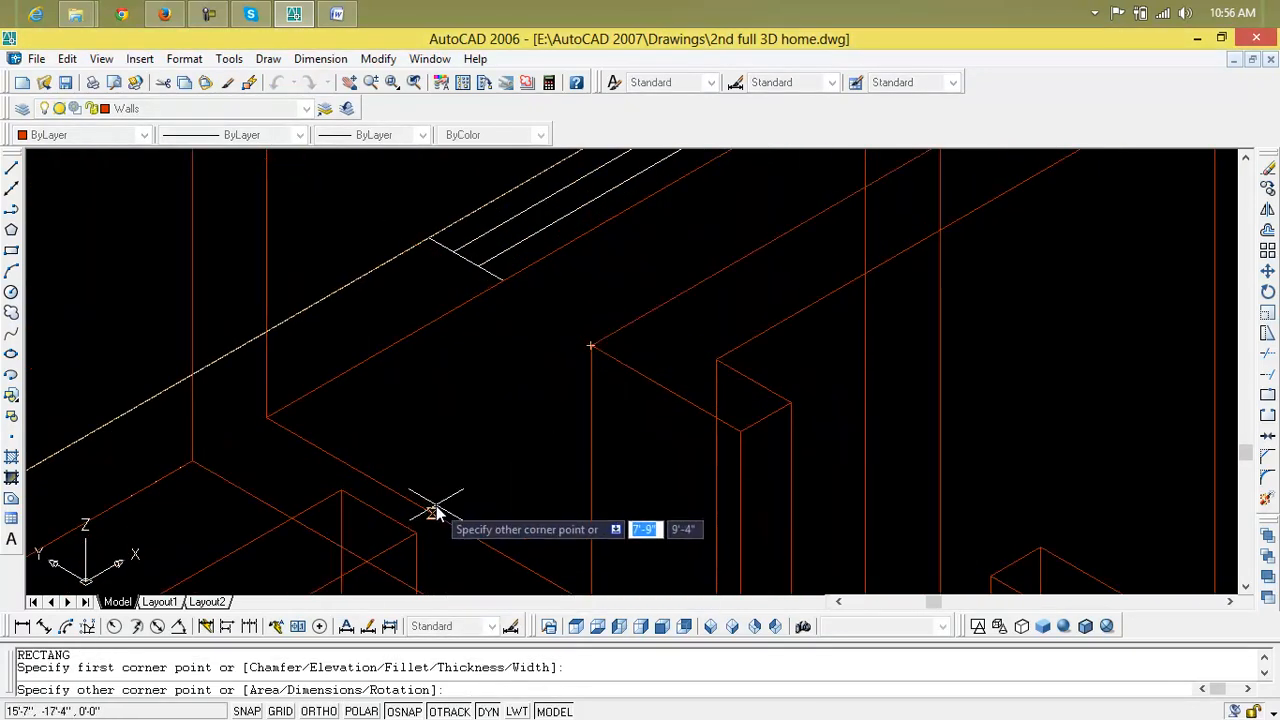
click(415, 536)
scroll(646, 529, down, 3)
Draw a rectangle from the inner room's short wall return to the free end corner of the partition across the door opening
middle_drag(646, 529, 382, 405)
scroll(445, 403, up, 2)
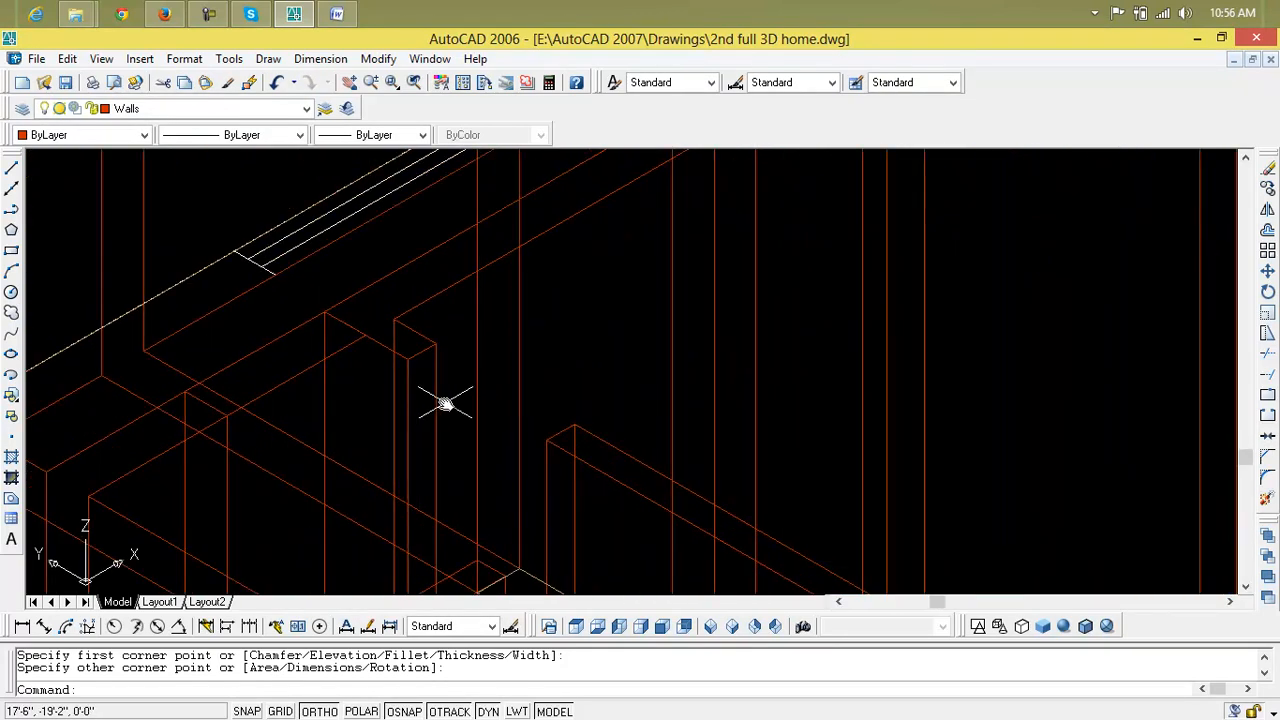
key(Escape)
key(Escape)
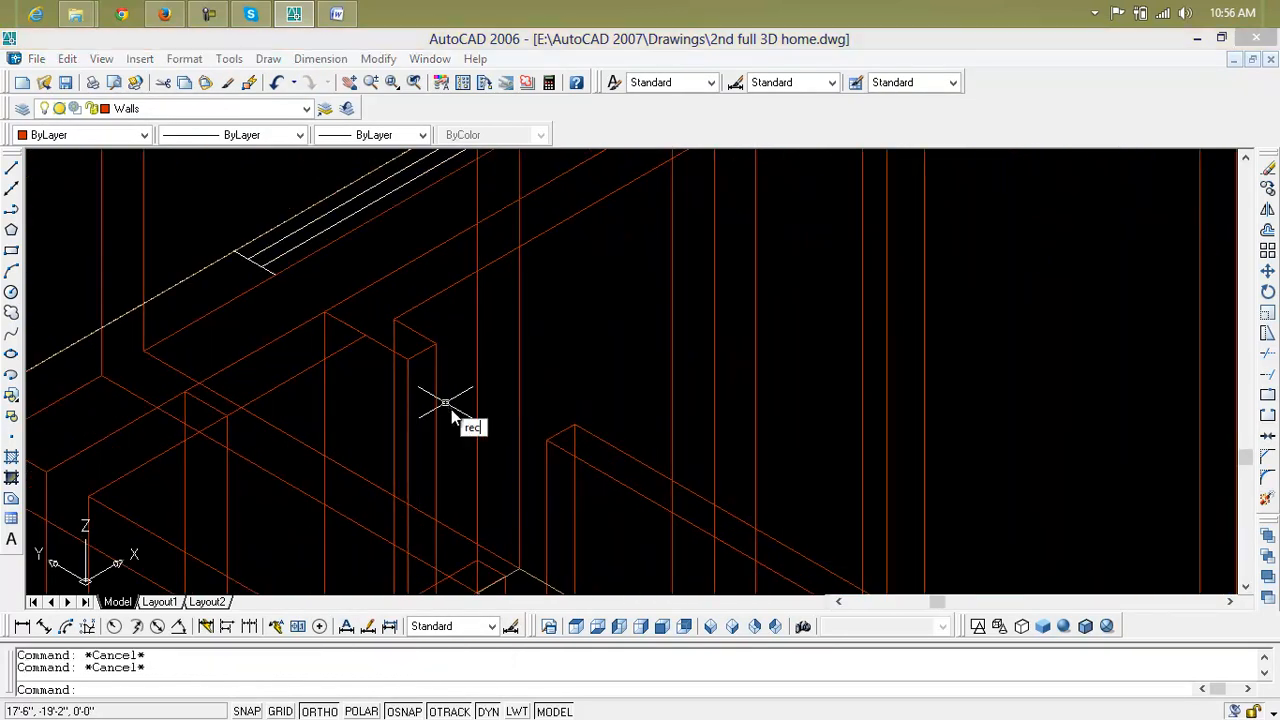
key(Return)
click(407, 358)
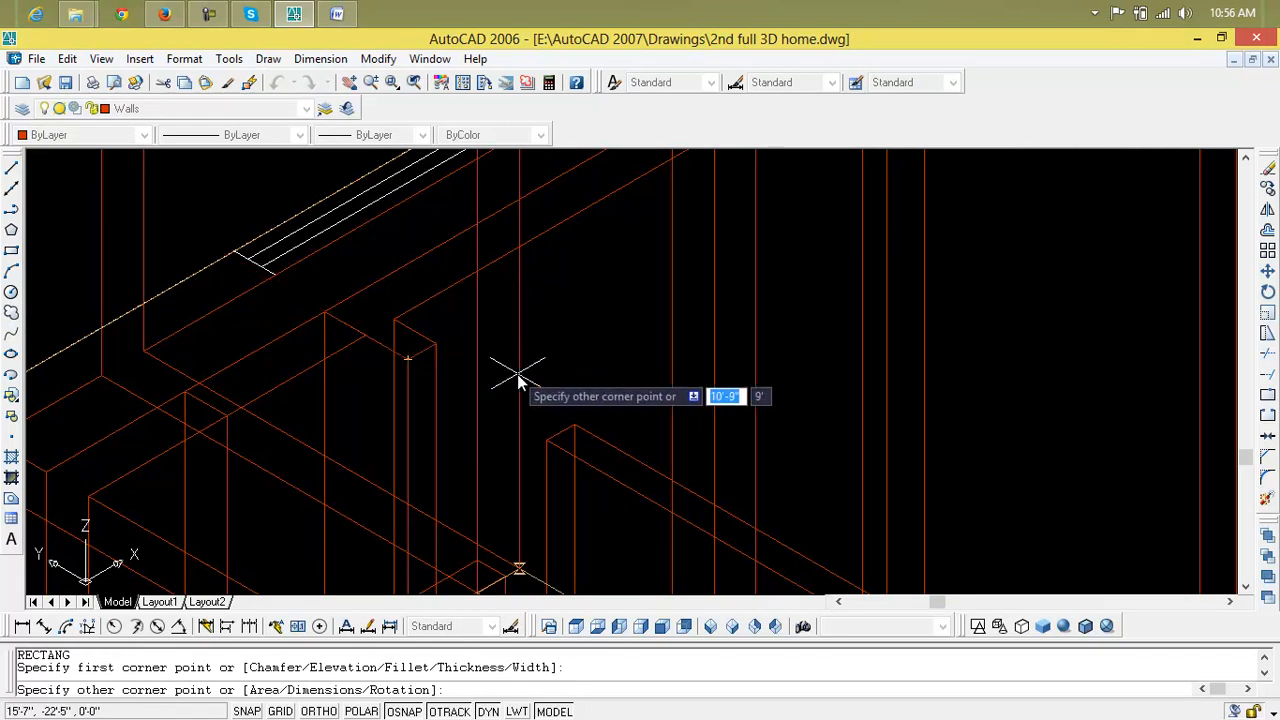
scroll(560, 427, up, 5)
scroll(583, 450, up, 2)
click(580, 449)
Shade the model to check the remaining gaps between the wall ends near the staircase
scroll(590, 546, down, 6)
middle_drag(590, 556, 655, 484)
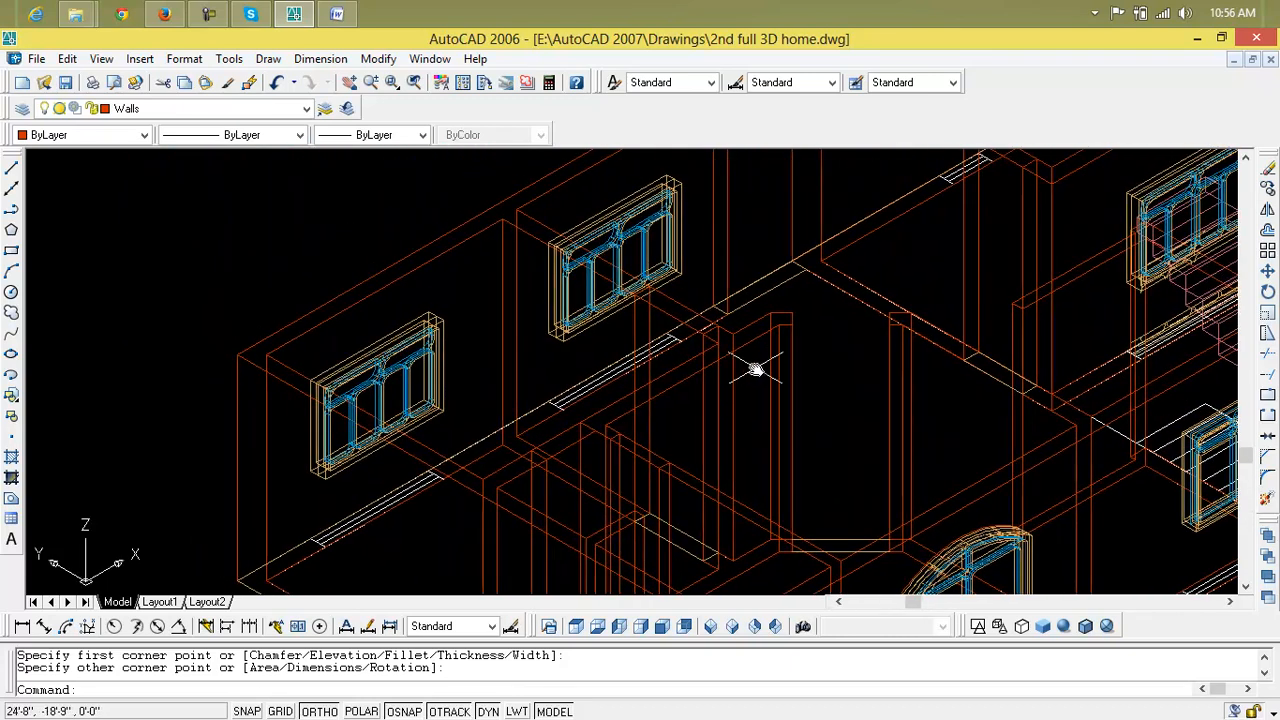
scroll(1025, 367, down, 2)
middle_drag(1027, 368, 729, 383)
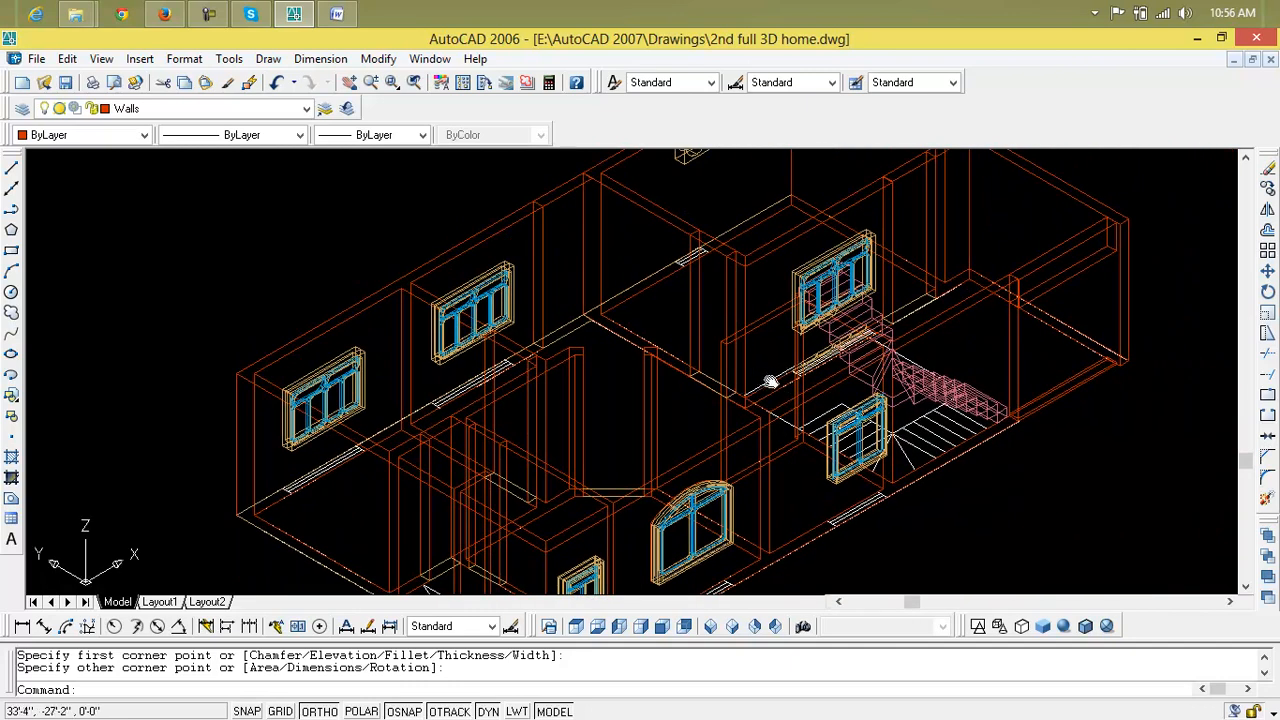
scroll(706, 371, up, 5)
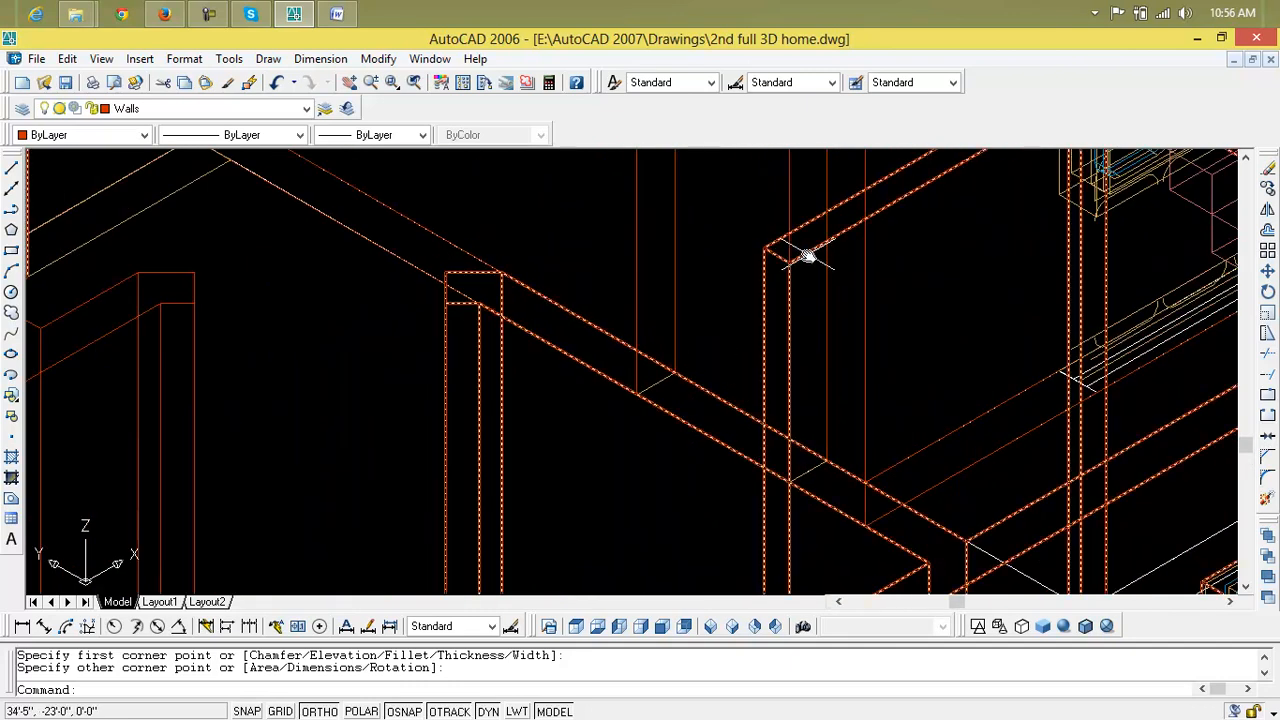
scroll(808, 256, down, 2)
mouse_move(803, 229)
middle_down()
mouse_move(803, 148)
mouse_move(809, 223)
mouse_move(871, 374)
middle_up()
key(Escape)
key(Escape)
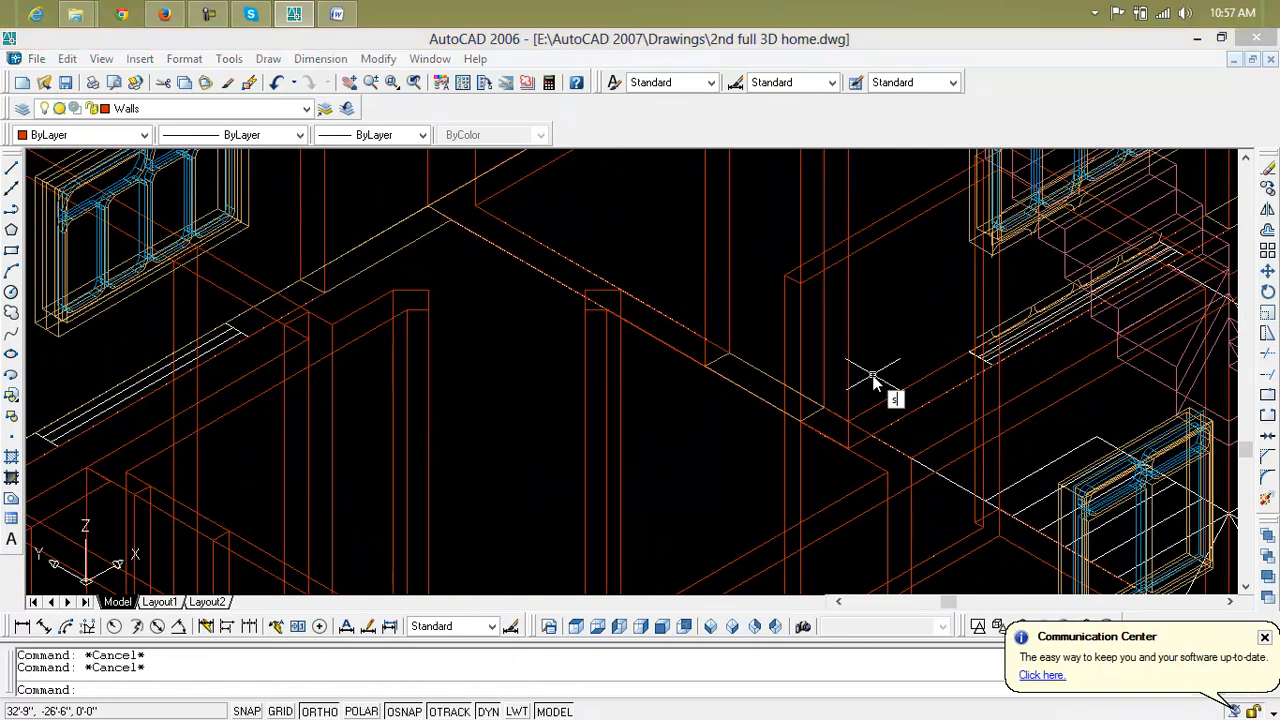
key(Return)
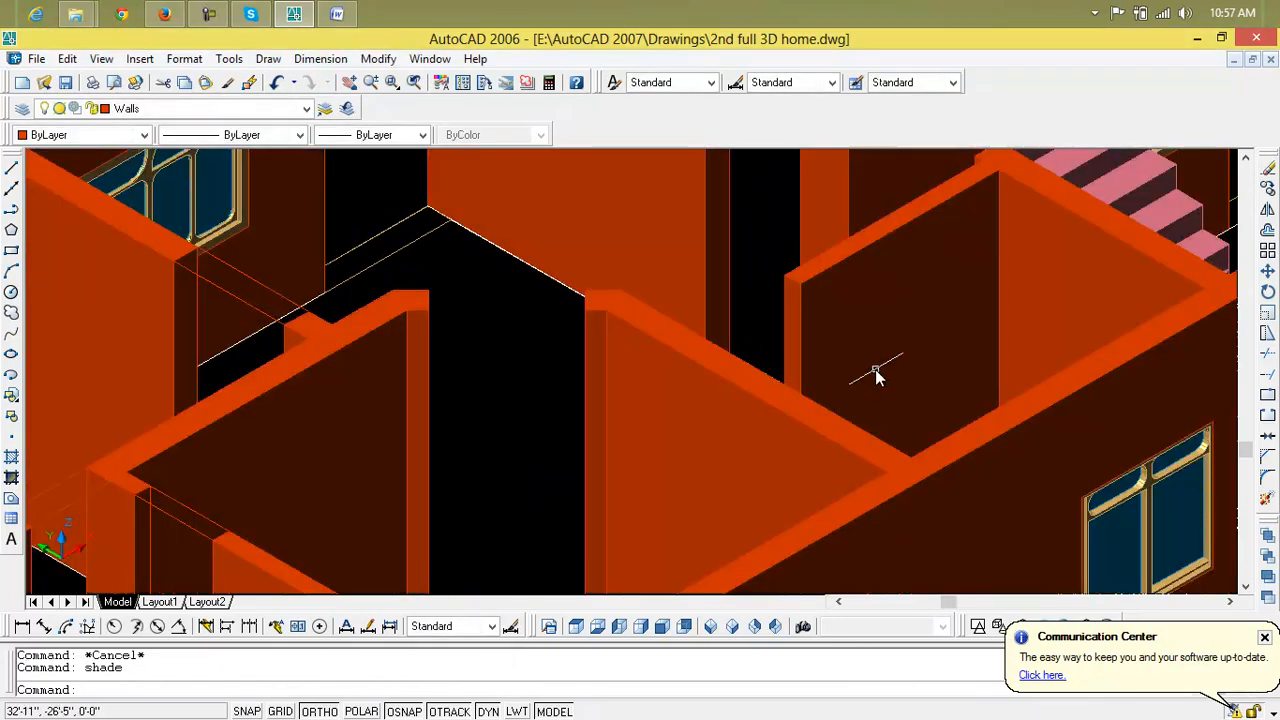
scroll(871, 370, down, 4)
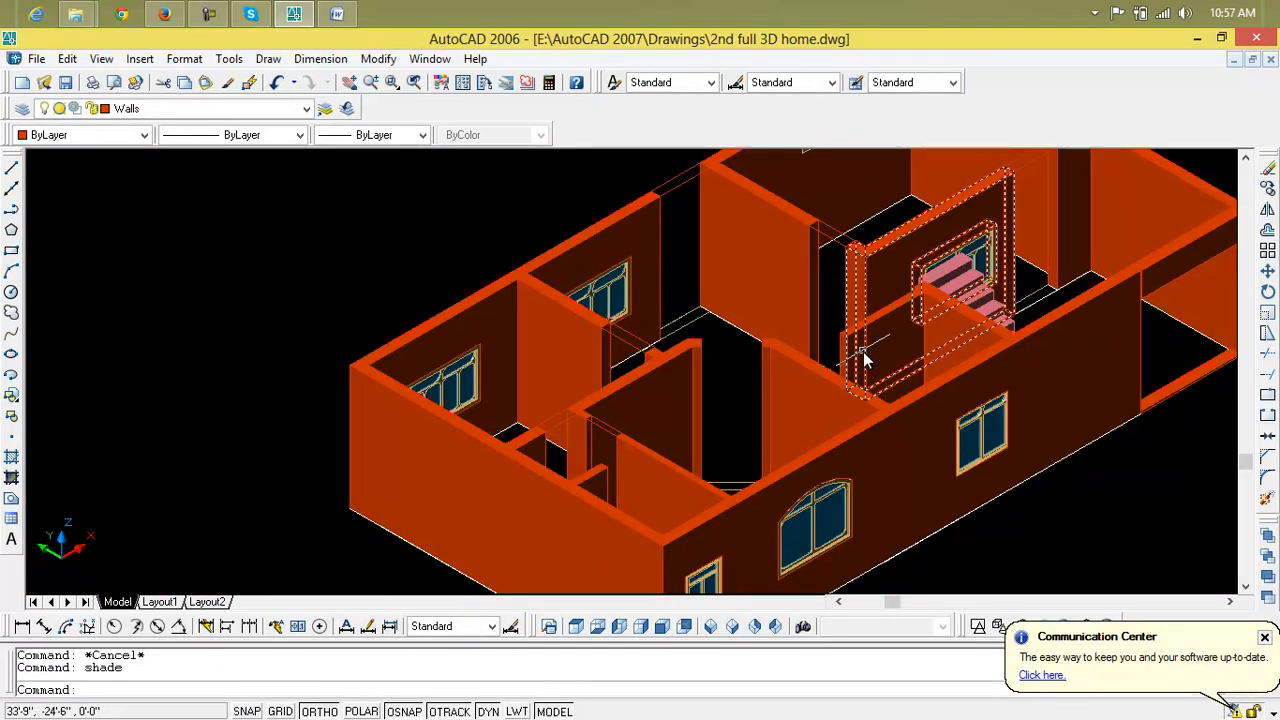
scroll(843, 352, up, 4)
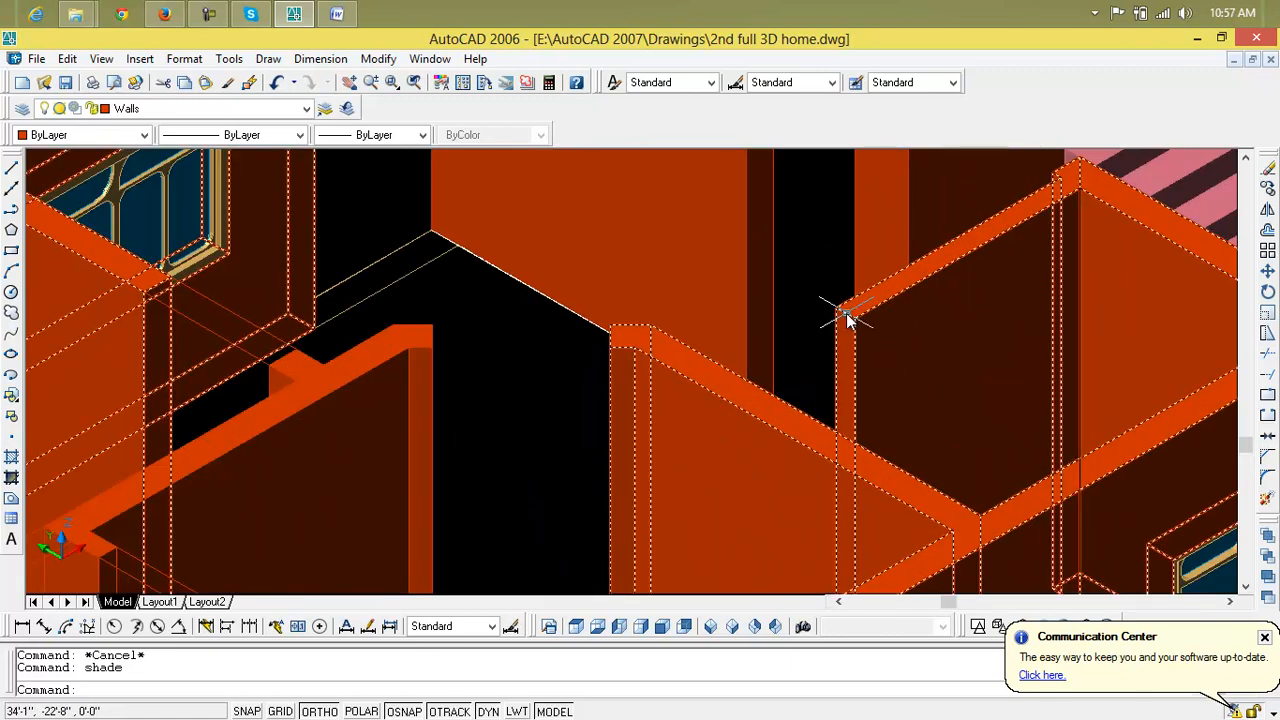
key(Escape)
text(rec)
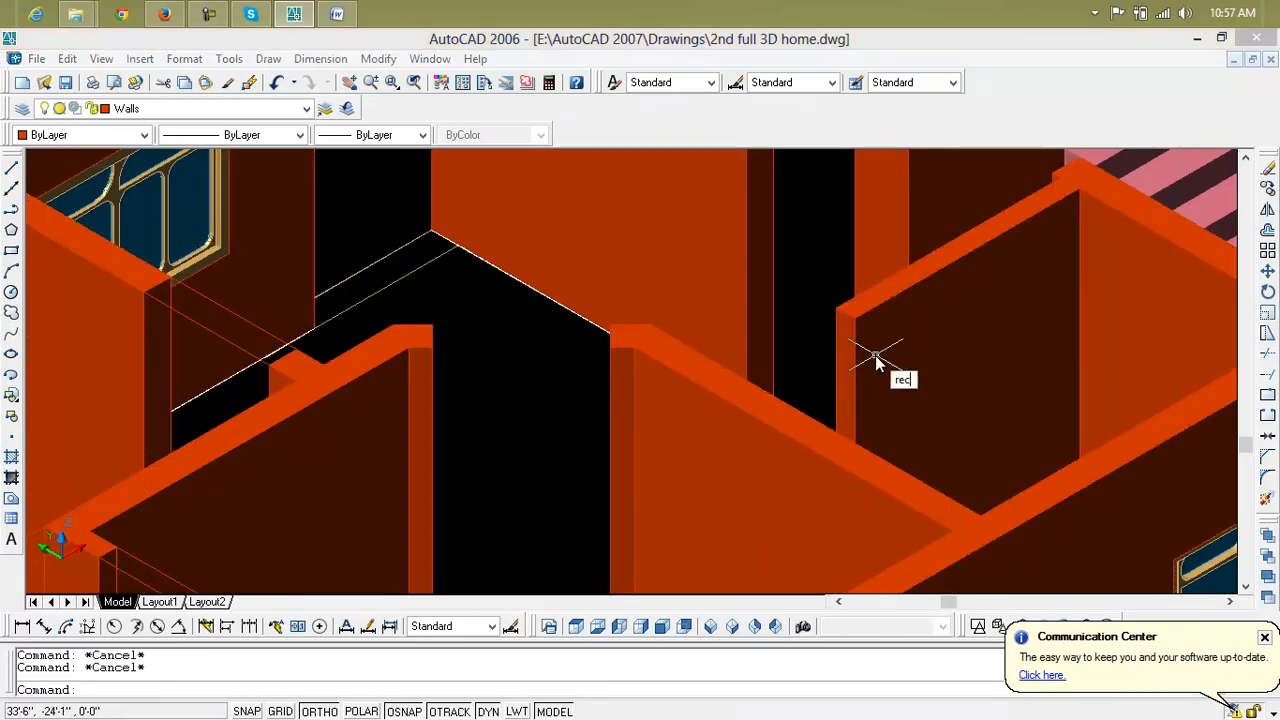
key(Return)
click(849, 320)
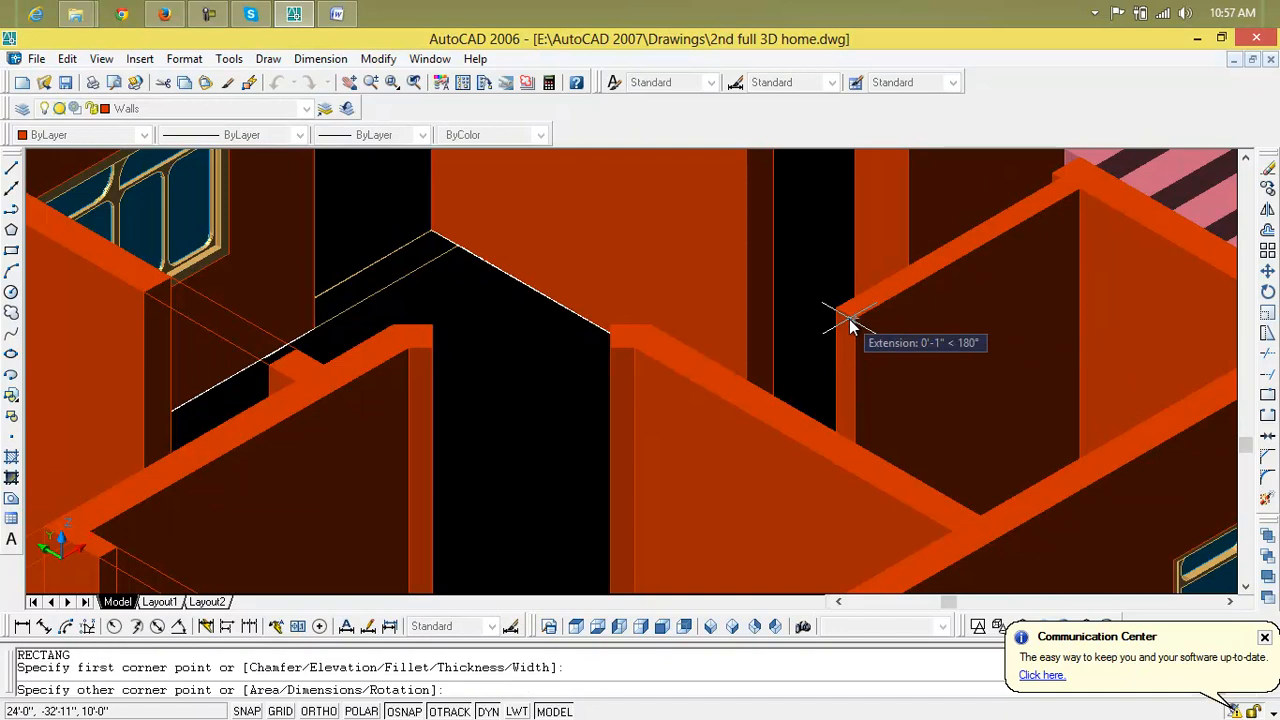
key(Escape)
key(Escape)
Cancel the unfinished rectangle and delete the stray rectangle on the windows layer beside the short wall stub near the front rooms
scroll(670, 360, up, 2)
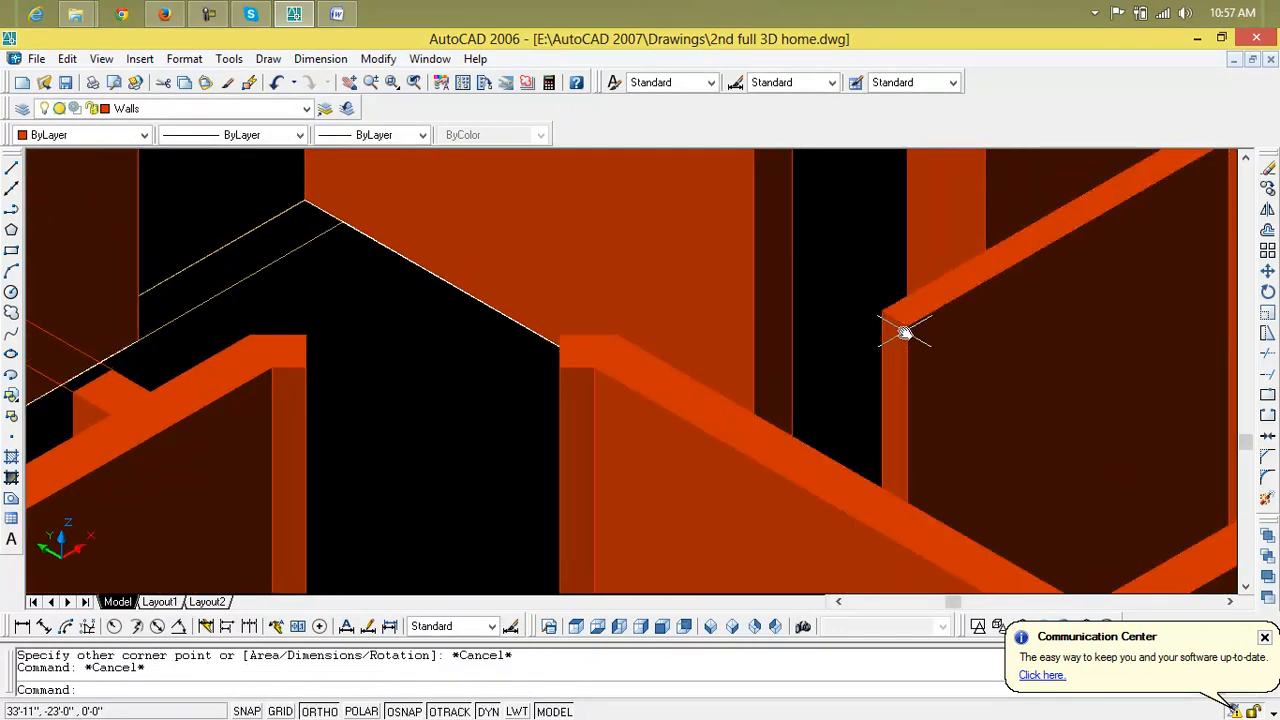
key(Escape)
scroll(884, 350, down, 3)
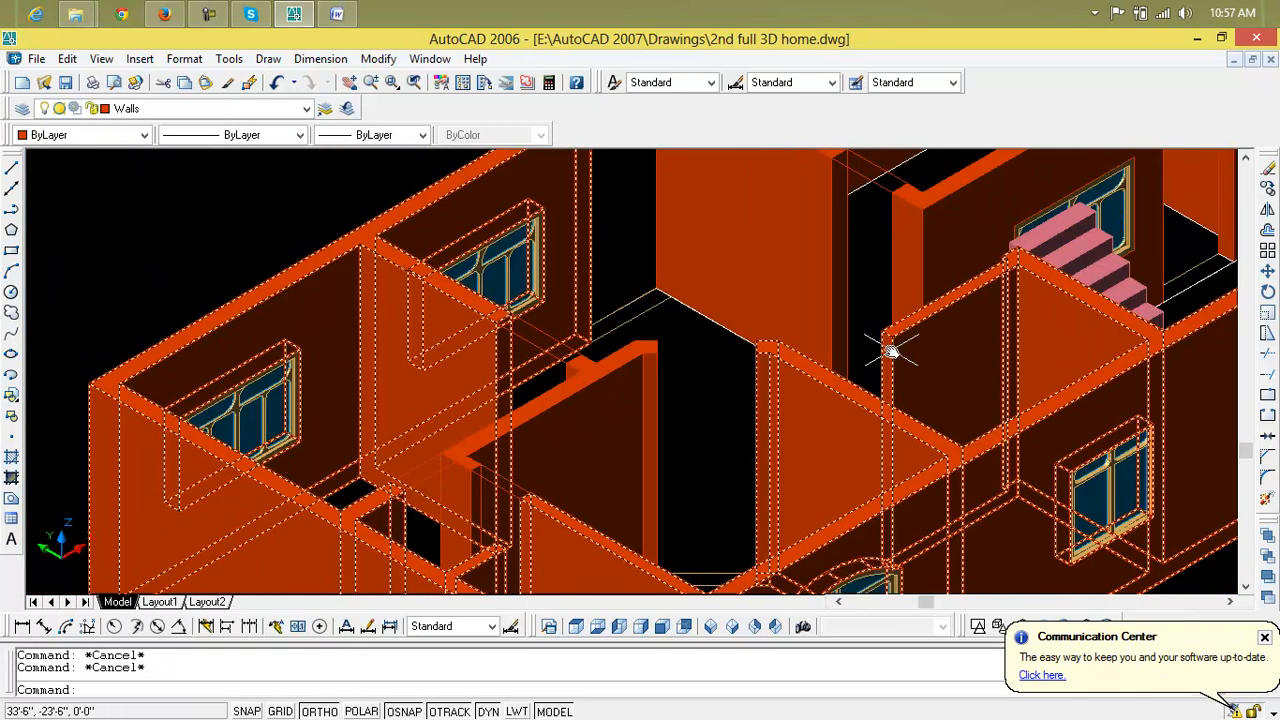
scroll(789, 440, down, 2)
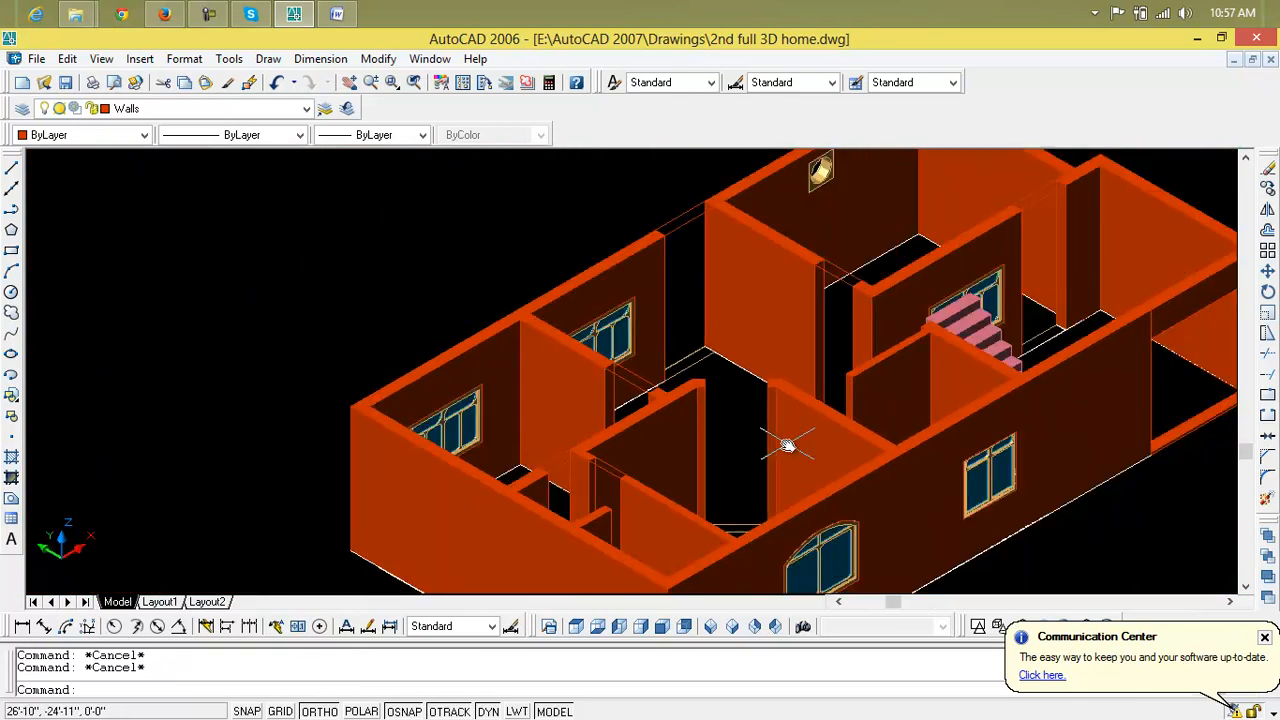
middle_drag(789, 443, 770, 353)
scroll(680, 403, up, 6)
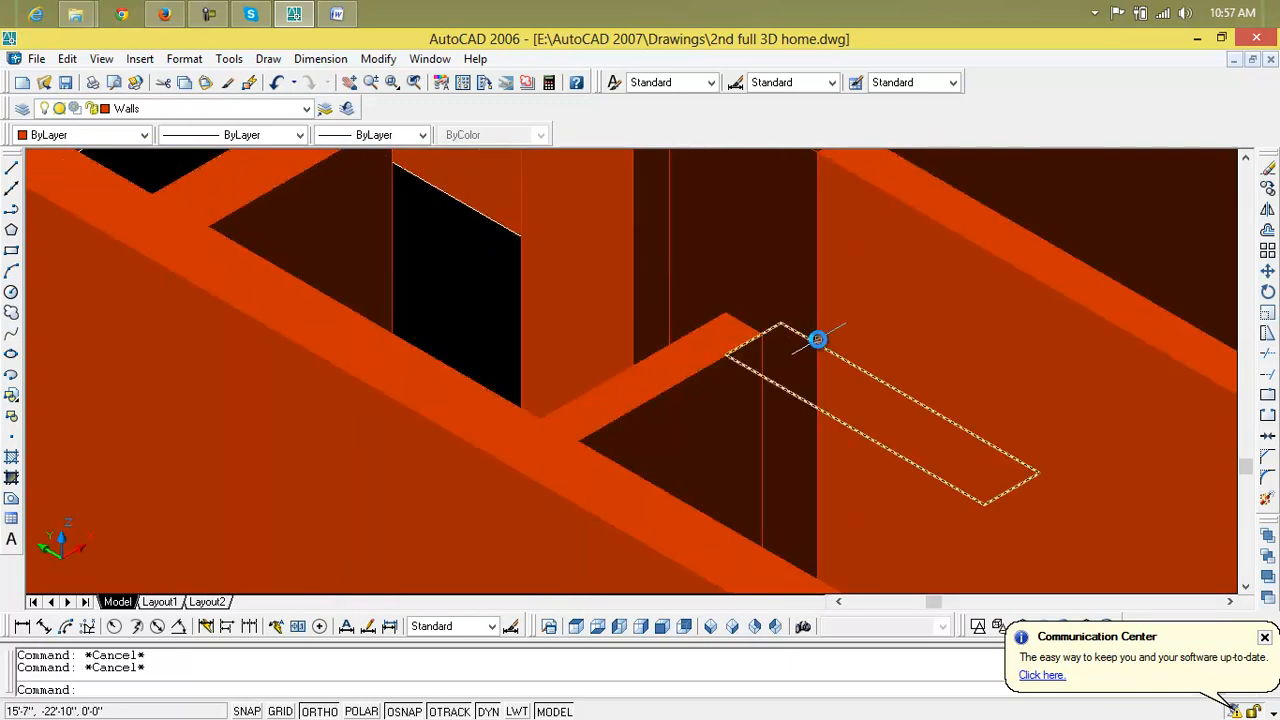
click(806, 340)
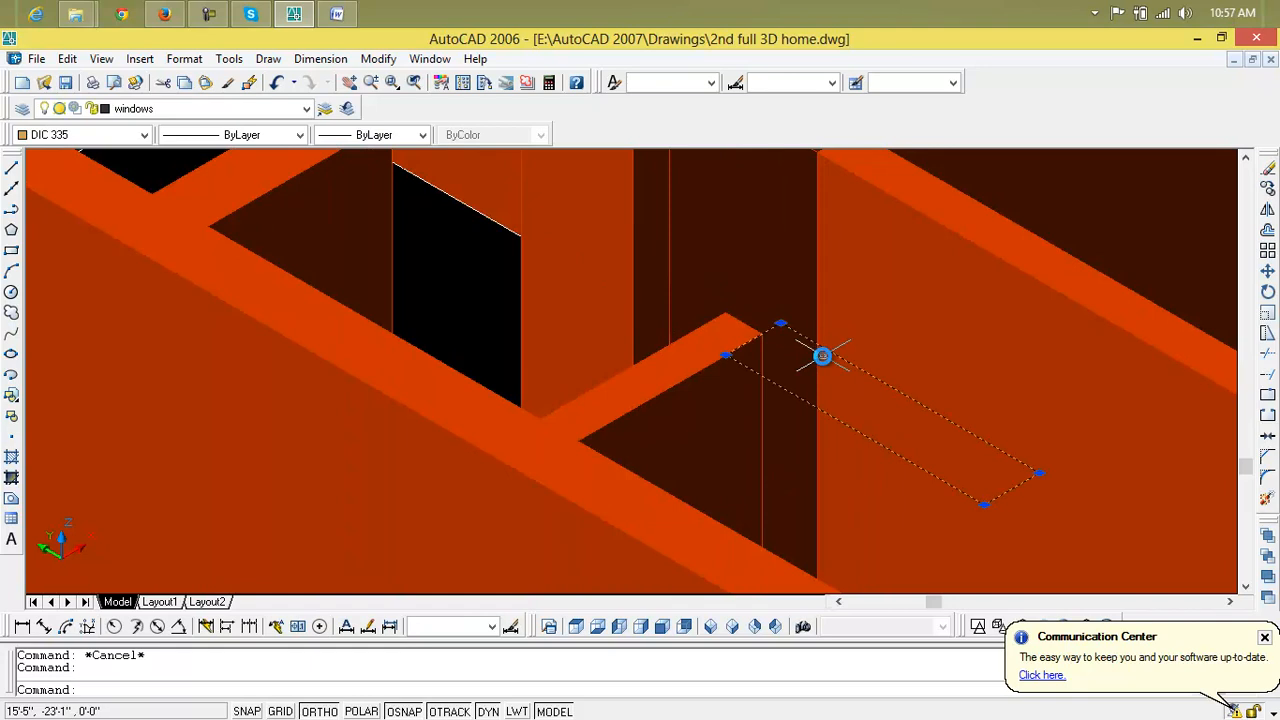
key(Delete)
Extrude the six rectangles spanning the gaps between the wall ends by -3' with a taper angle of 0
mouse_move(823, 354)
middle_down()
mouse_move(797, 337)
mouse_move(522, 620)
mouse_move(524, 525)
mouse_move(449, 560)
middle_up()
scroll(524, 525, down, 3)
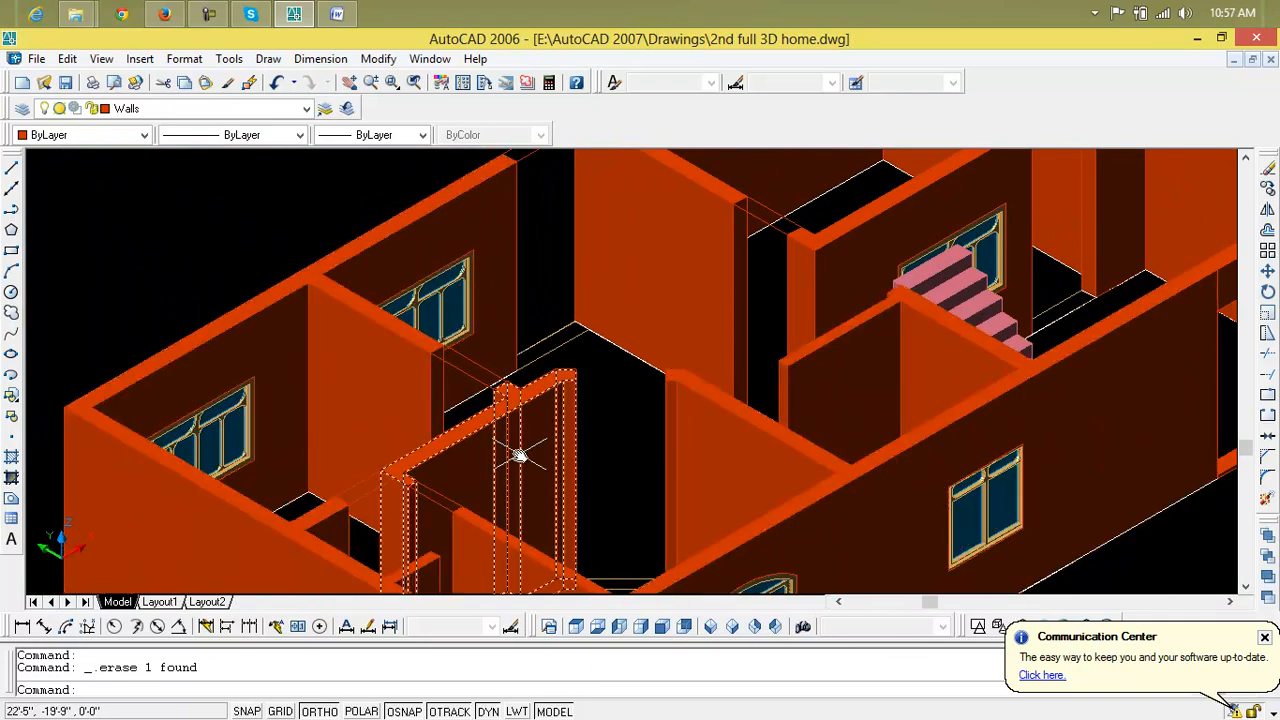
scroll(519, 456, down, 2)
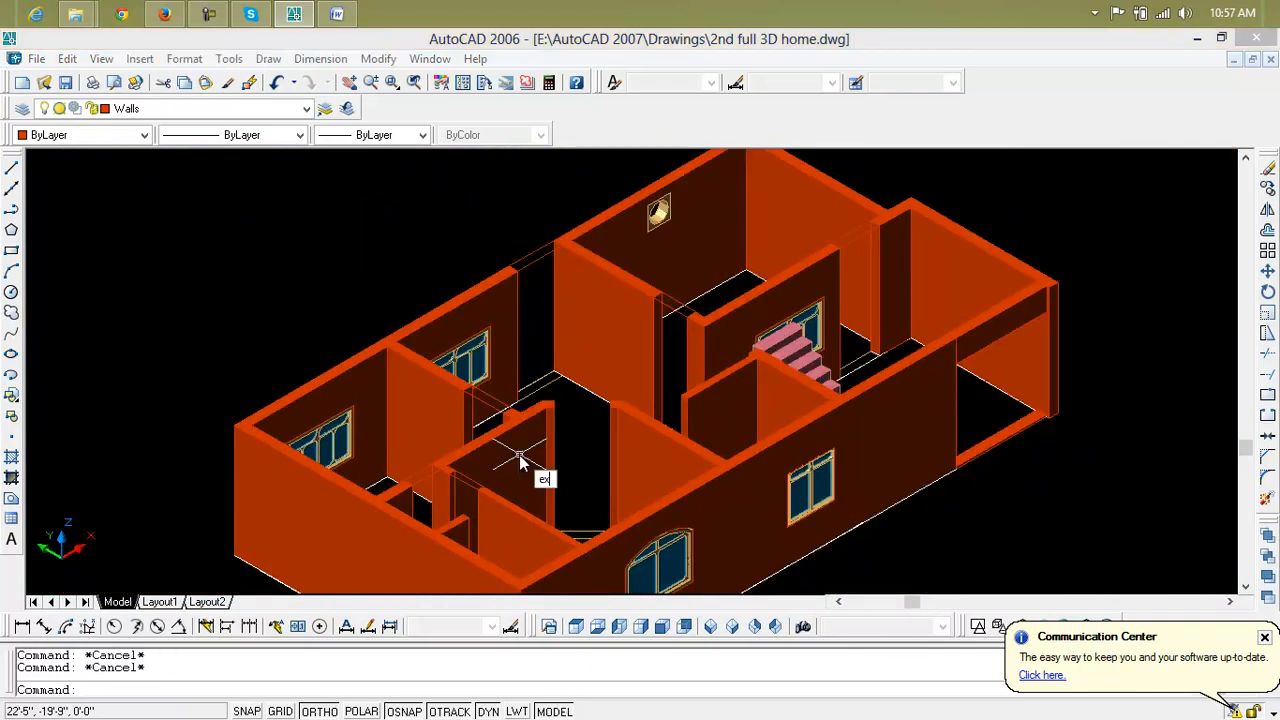
key(Return)
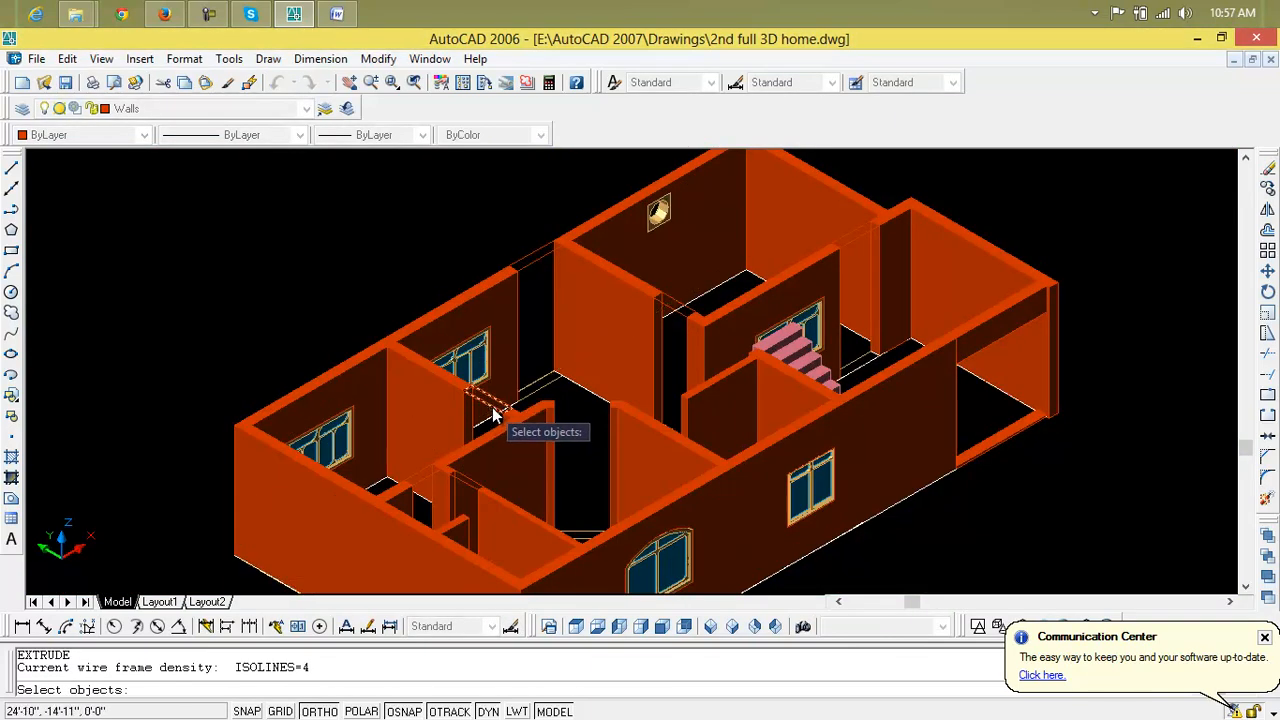
click(492, 413)
click(440, 488)
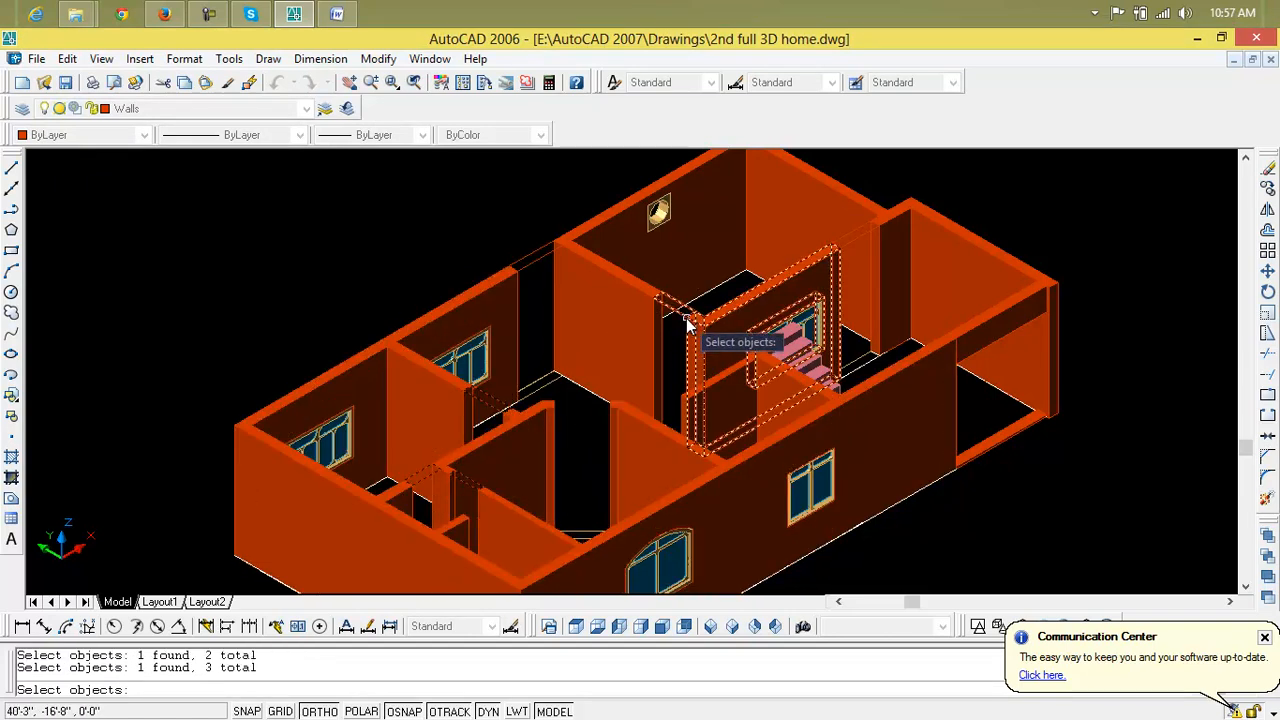
click(568, 286)
click(545, 264)
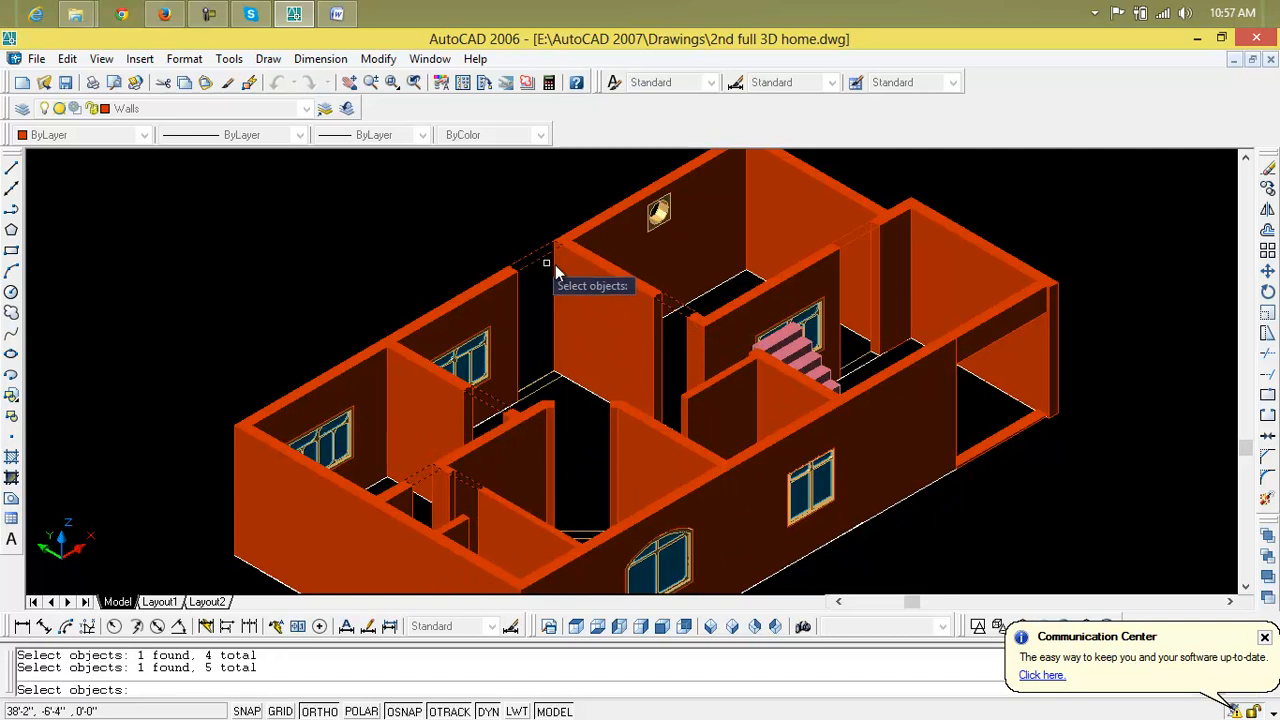
click(852, 243)
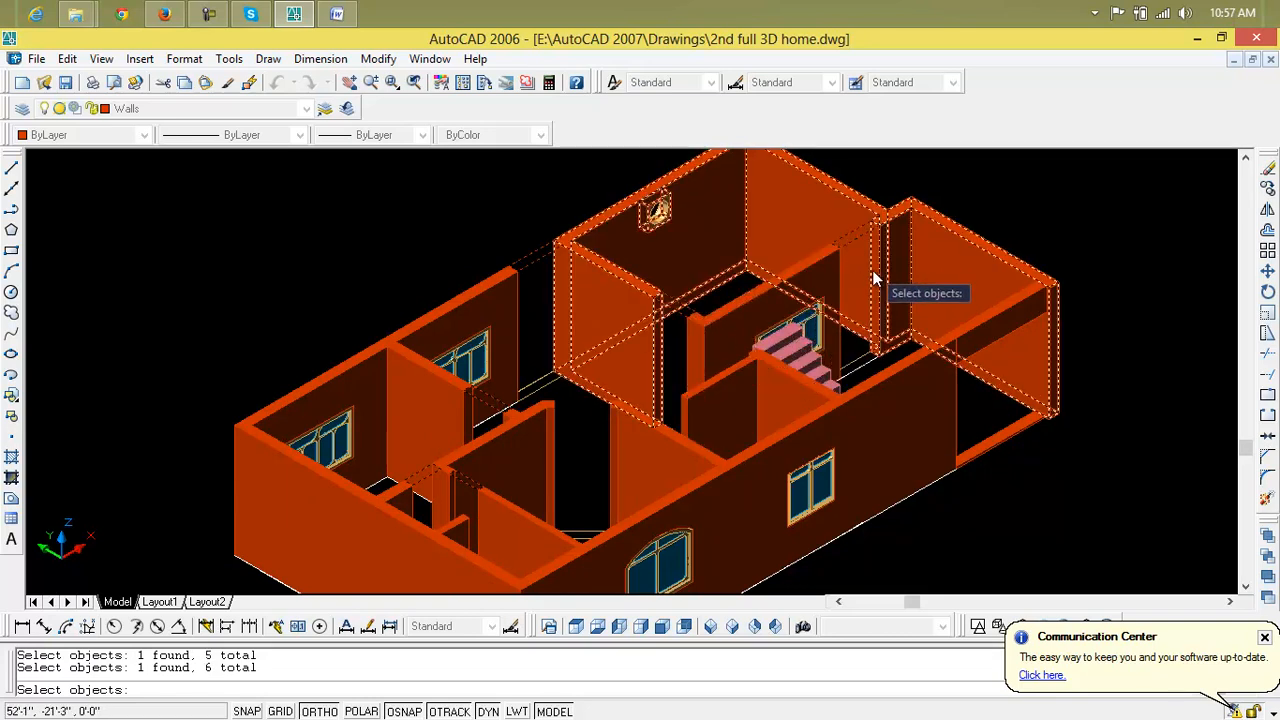
key(Return)
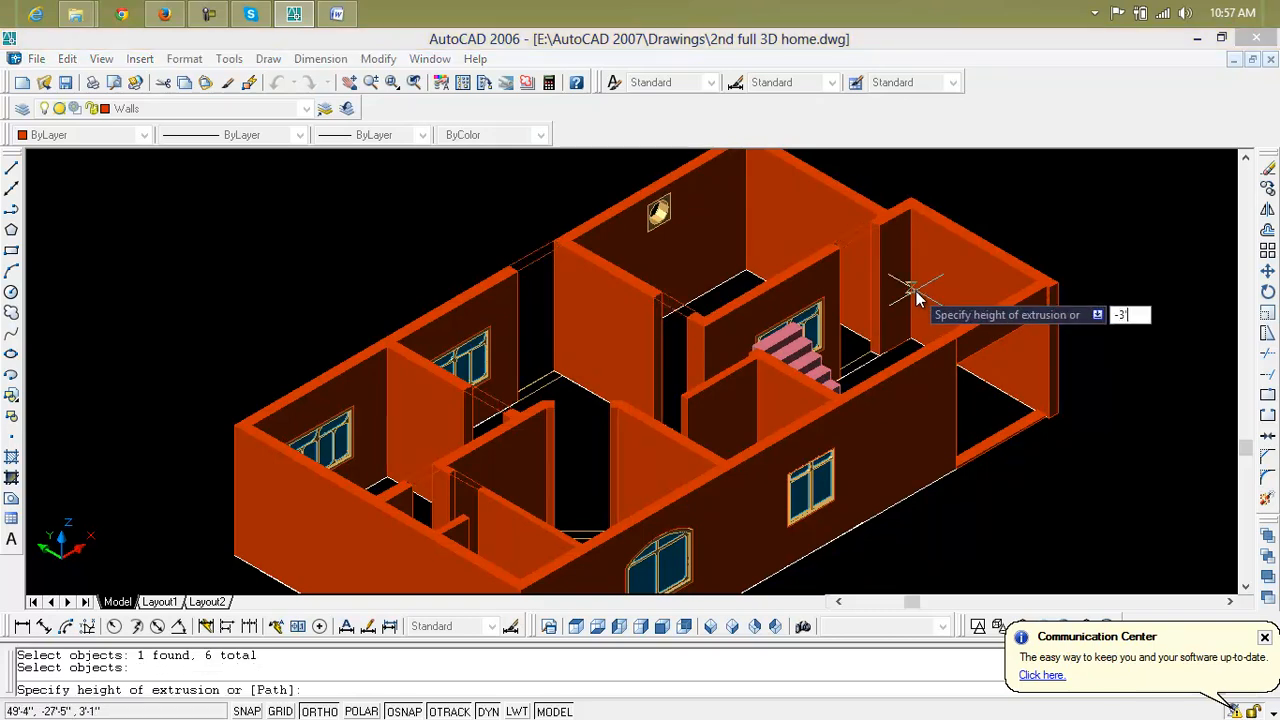
text(-3')
key(Return)
key(Return)
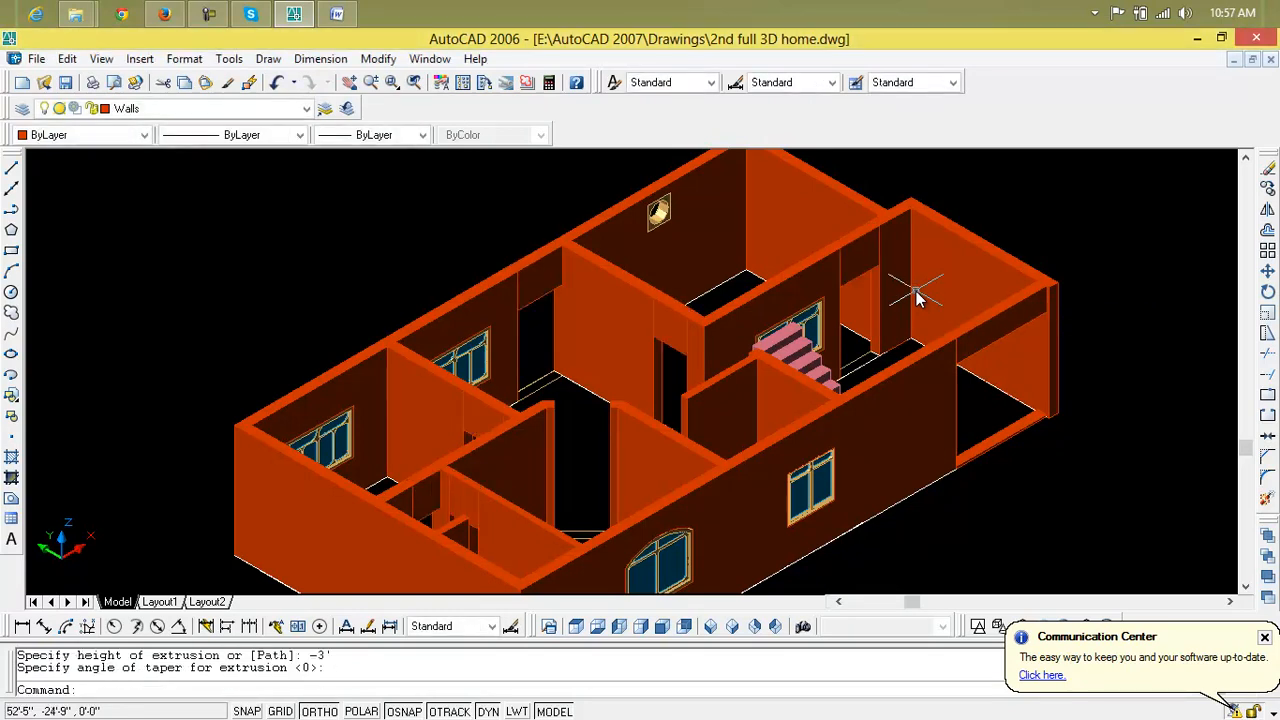
Examine the extruded door headers inside the house and the wide opening at the end of the building
scroll(481, 497, up, 6)
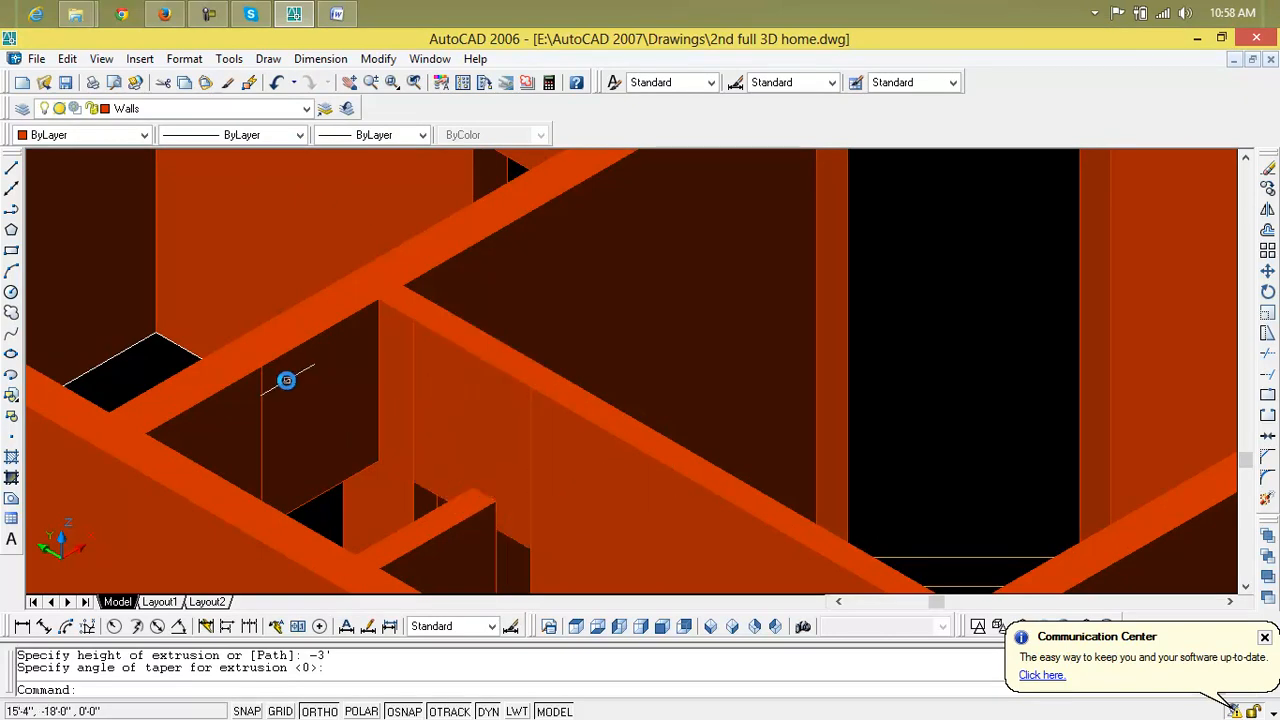
scroll(534, 296, down, 5)
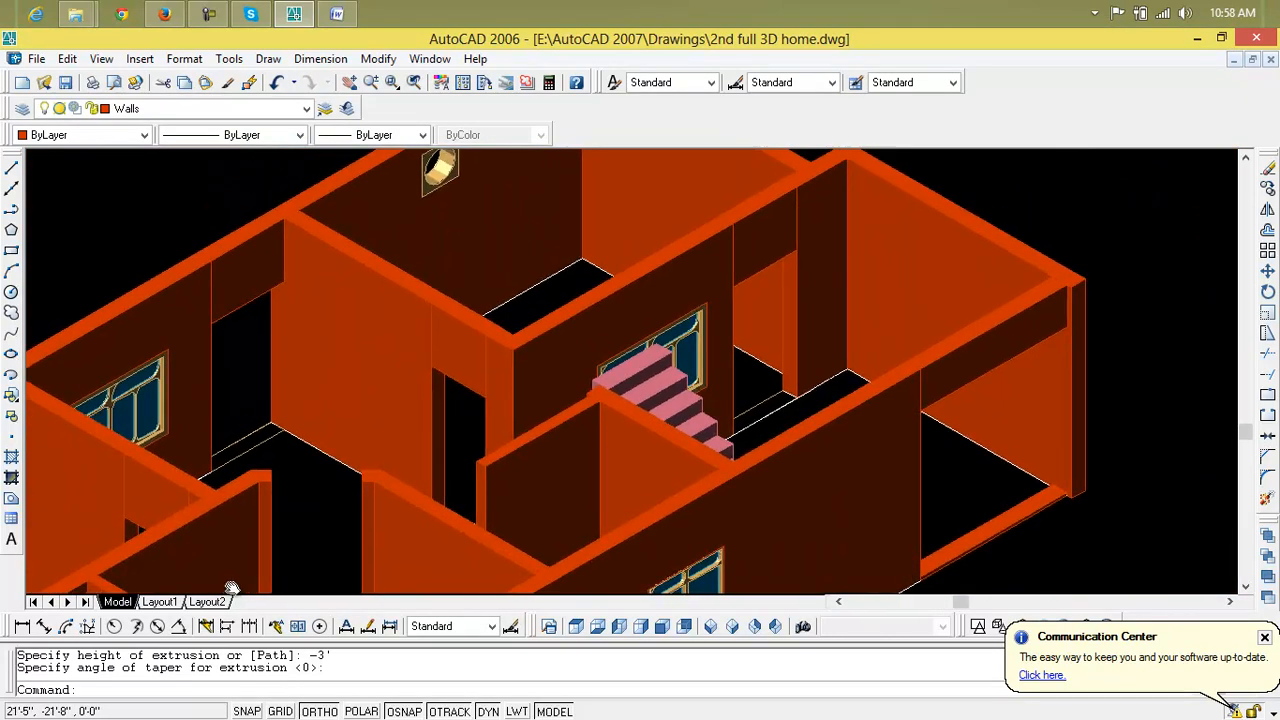
scroll(254, 360, up, 5)
scroll(254, 360, down, 6)
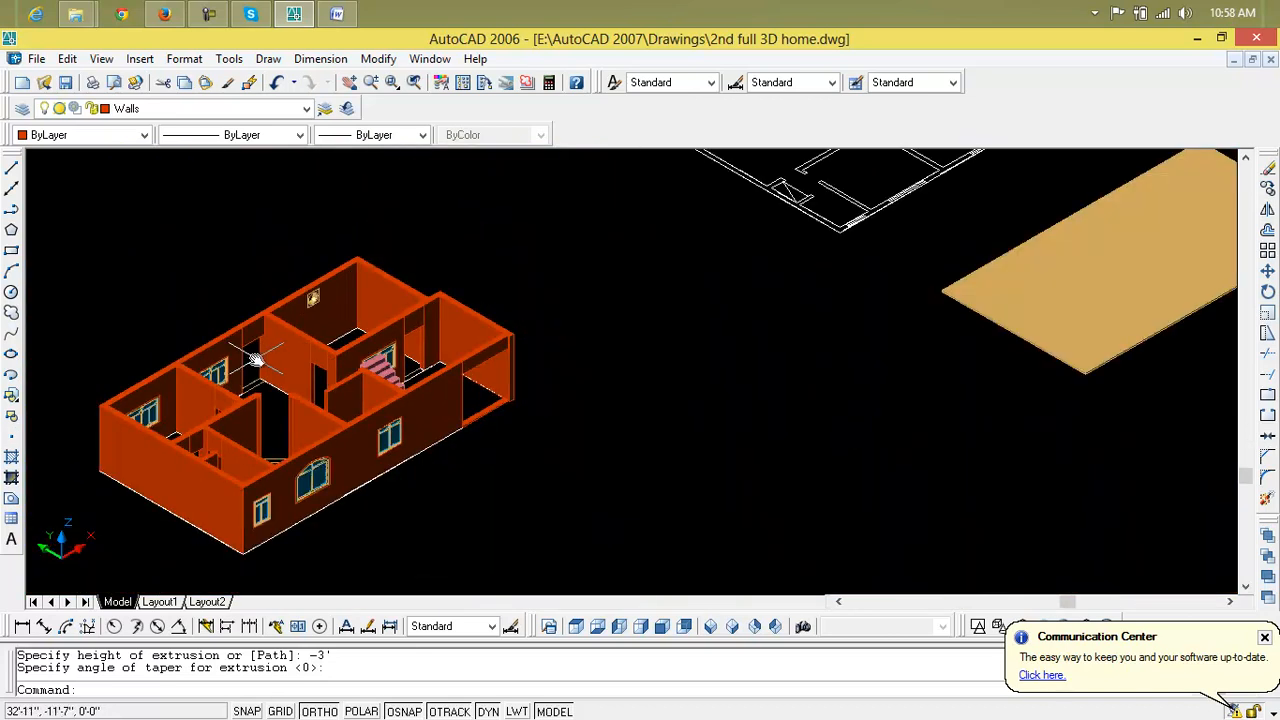
scroll(258, 430, up, 5)
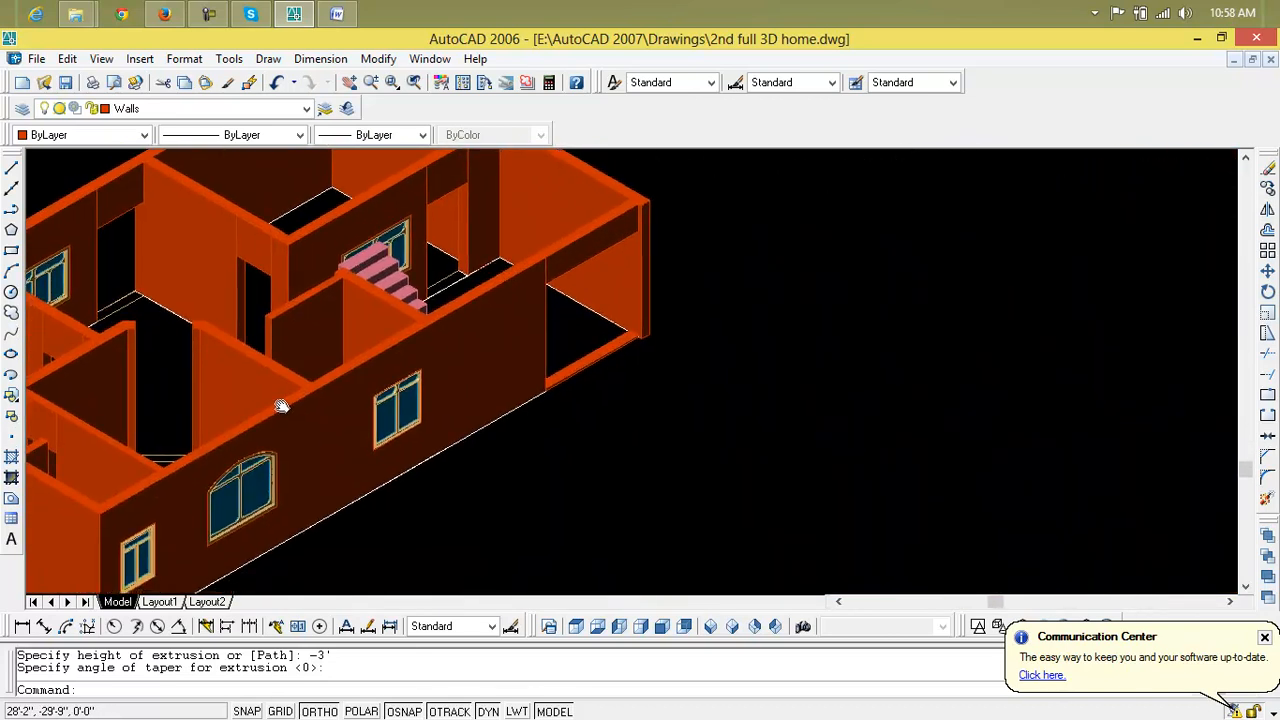
mouse_move(589, 330)
middle_down()
mouse_move(563, 363)
mouse_move(594, 321)
middle_up()
scroll(614, 314, up, 2)
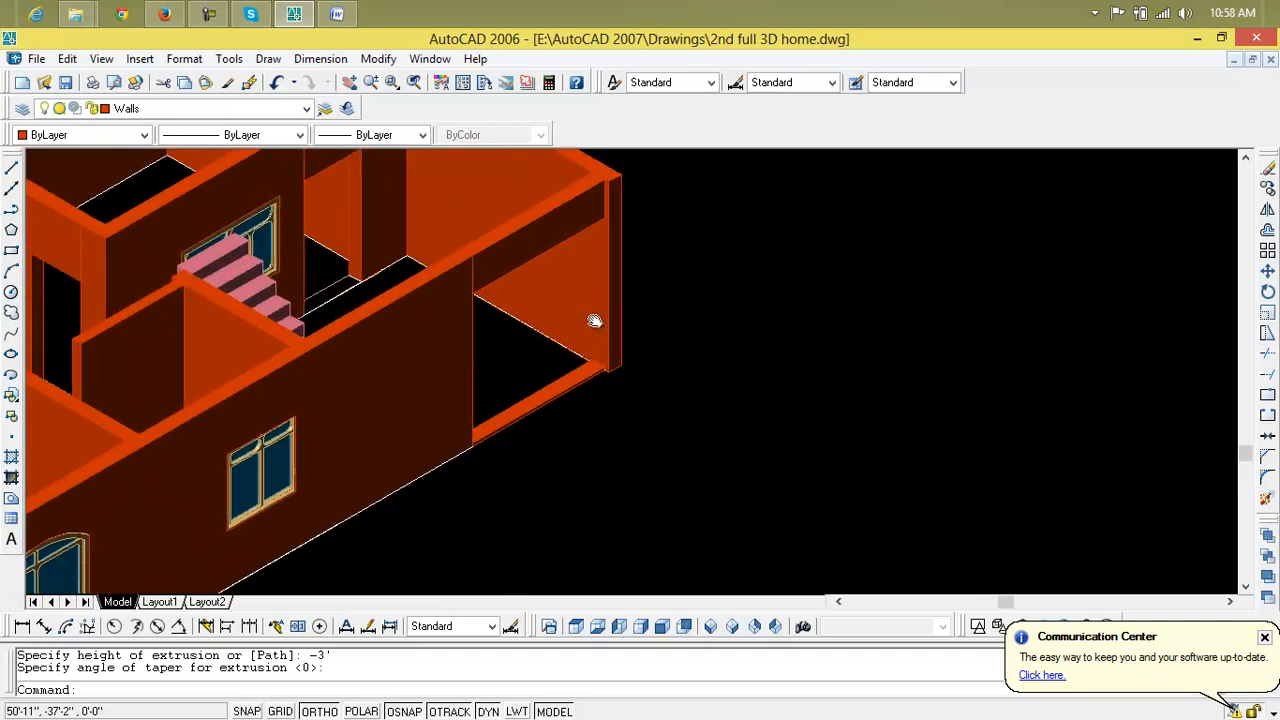
key(Escape)
key(Escape)
scroll(420, 398, down, 3)
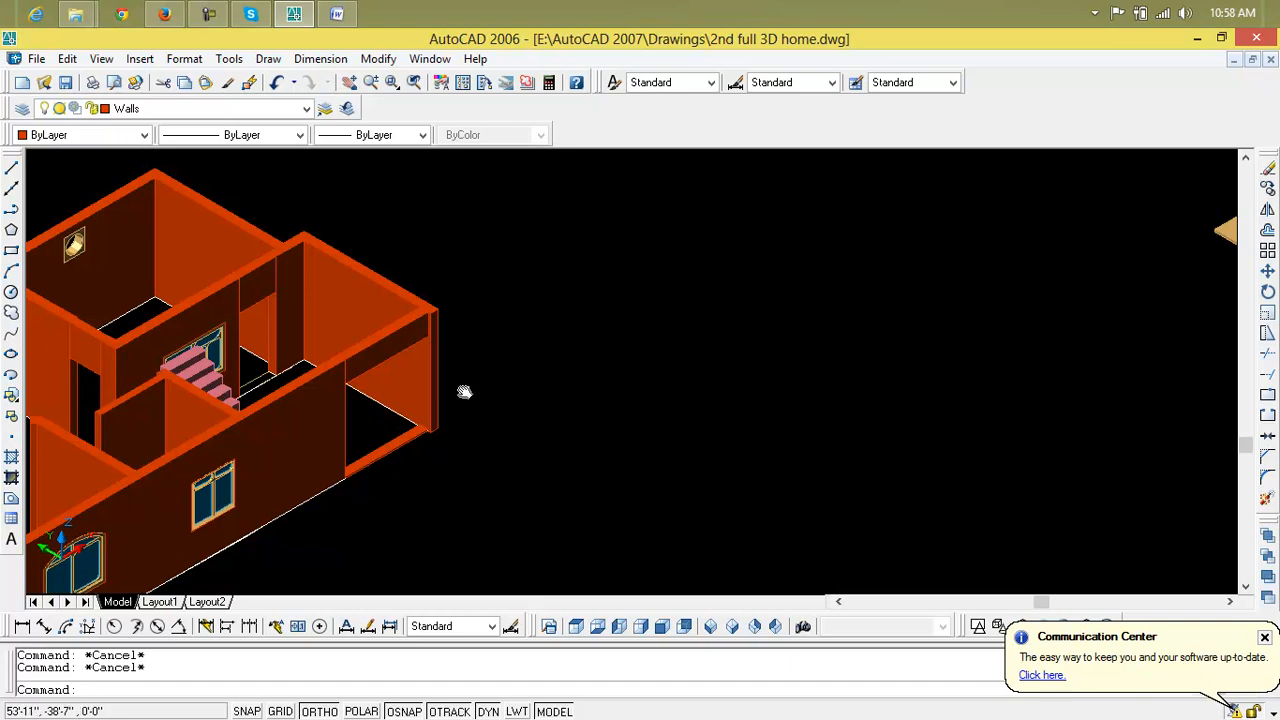
Try to shift the low strip at the base of the wide end opening outward to the adjoining column's outer corner
scroll(437, 423, up, 3)
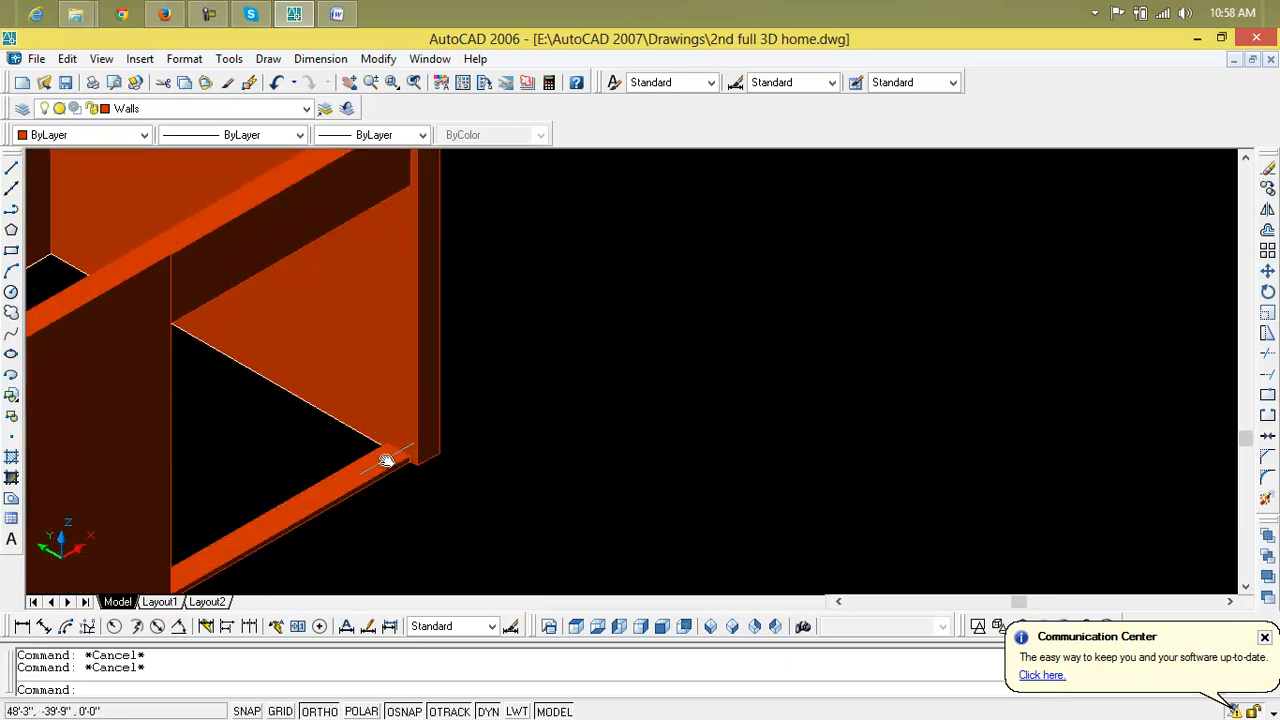
click(390, 458)
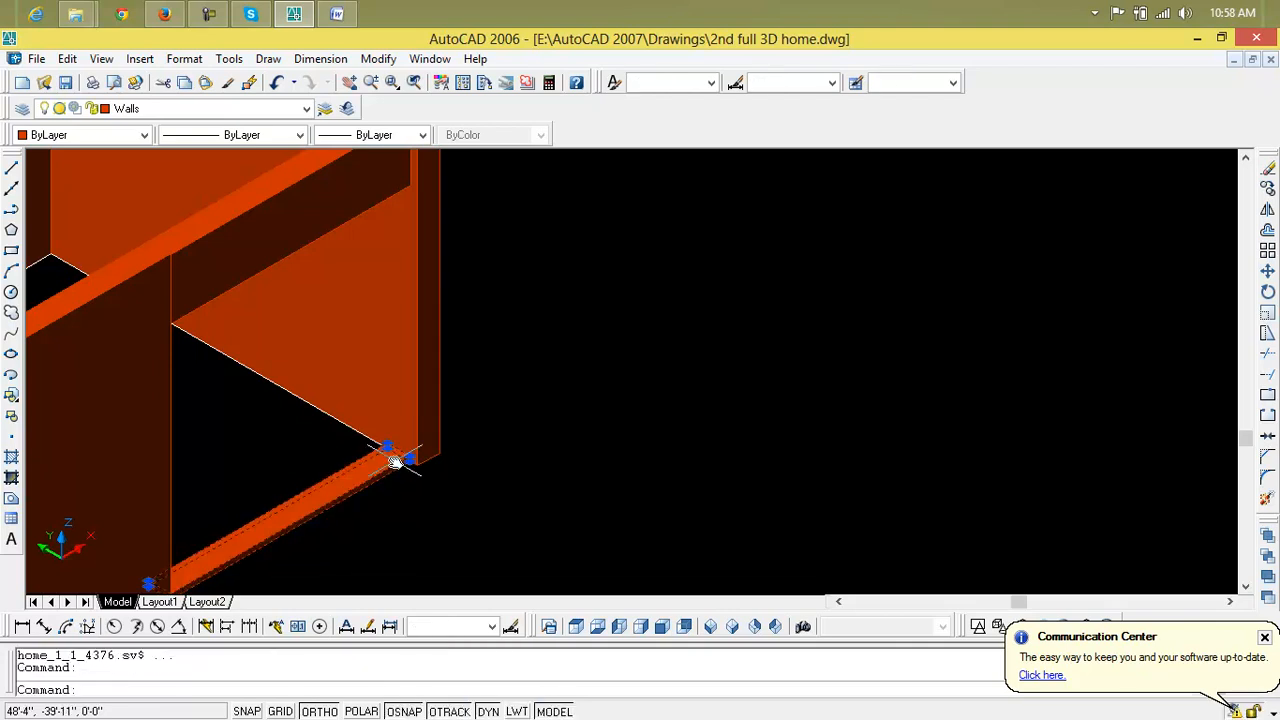
scroll(397, 463, up, 2)
scroll(397, 463, up, 3)
middle_drag(243, 443, 357, 371)
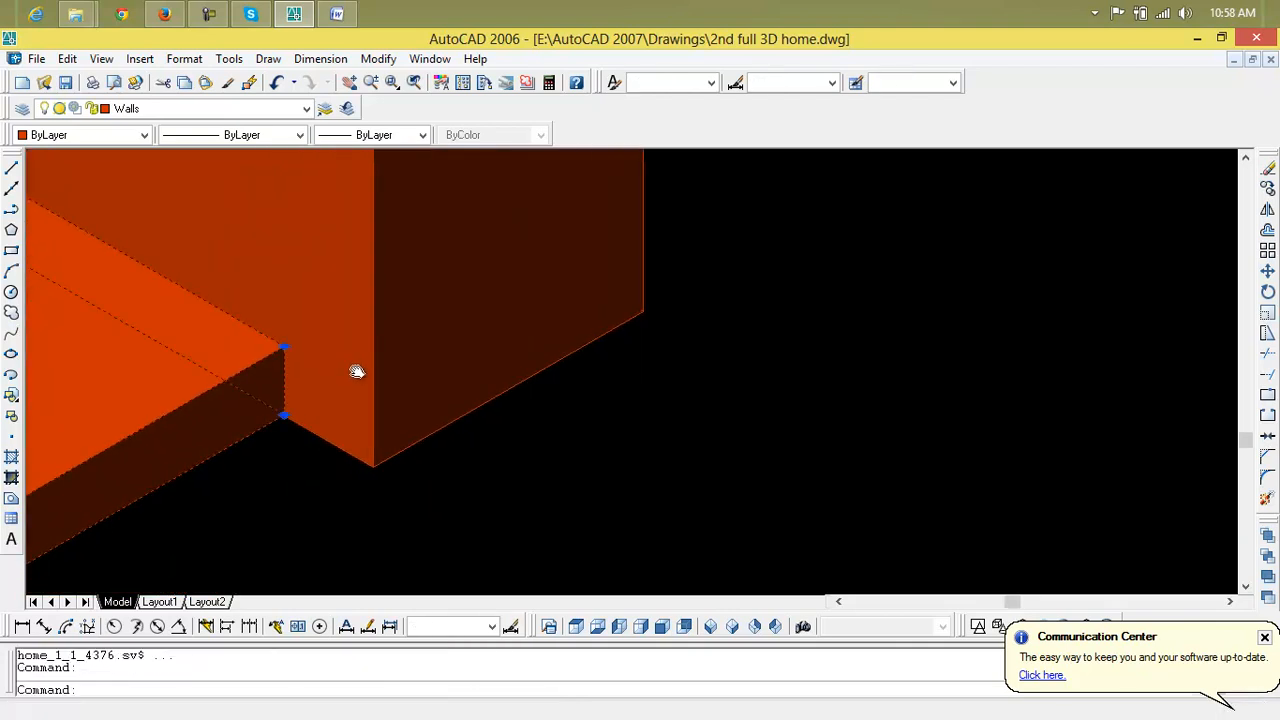
scroll(316, 358, up, 2)
click(246, 334)
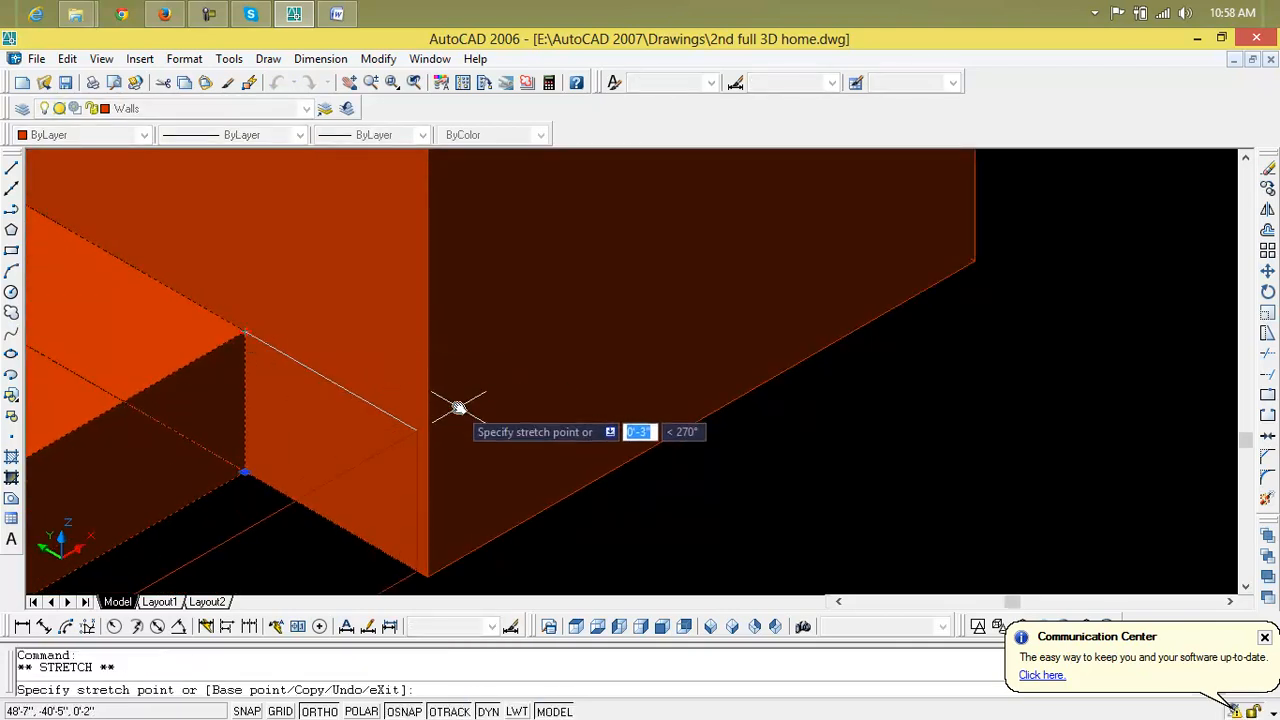
click(422, 458)
scroll(421, 461, down, 3)
middle_drag(421, 461, 737, 157)
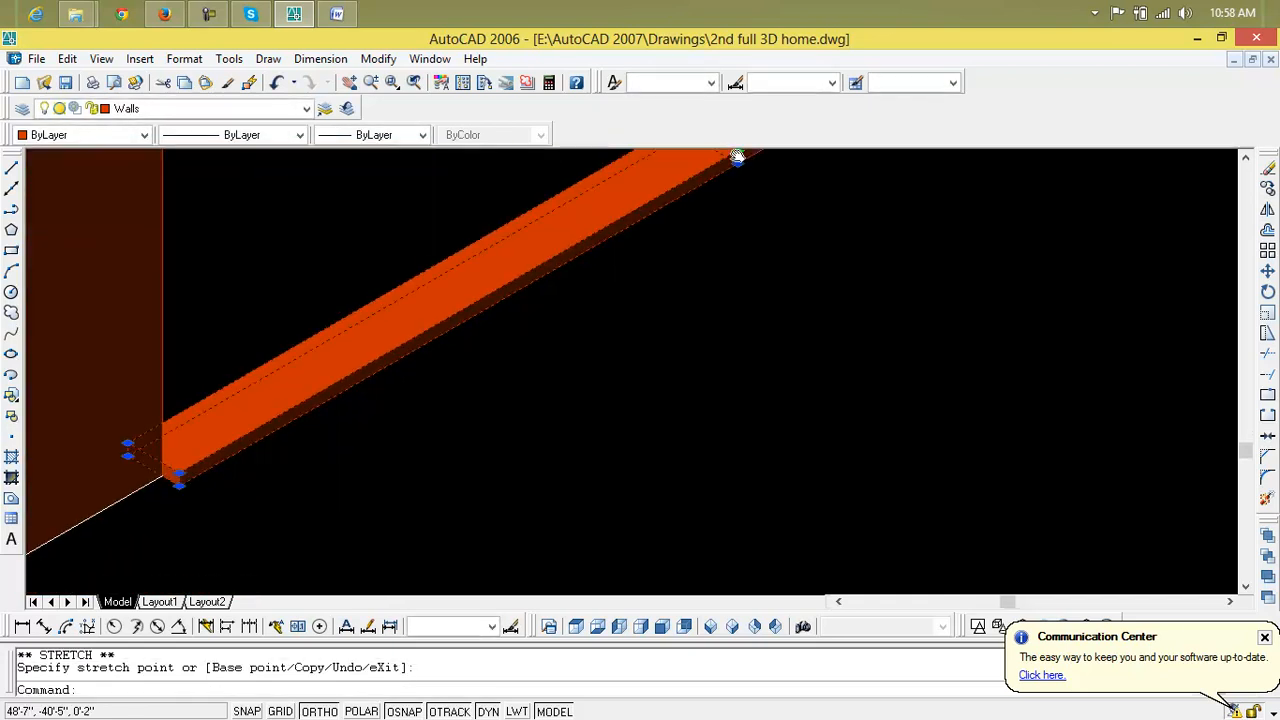
Shift the low strip back inward so its opposite end meets the long wall's corner
scroll(237, 420, up, 4)
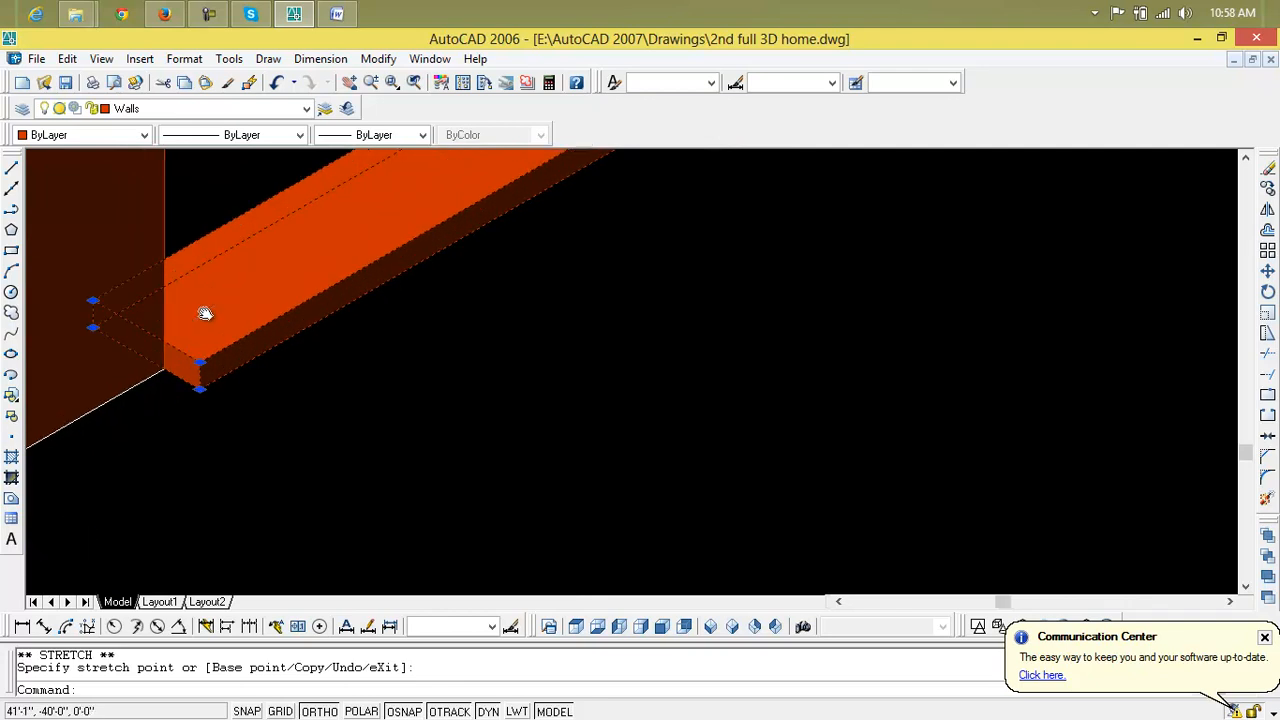
click(191, 459)
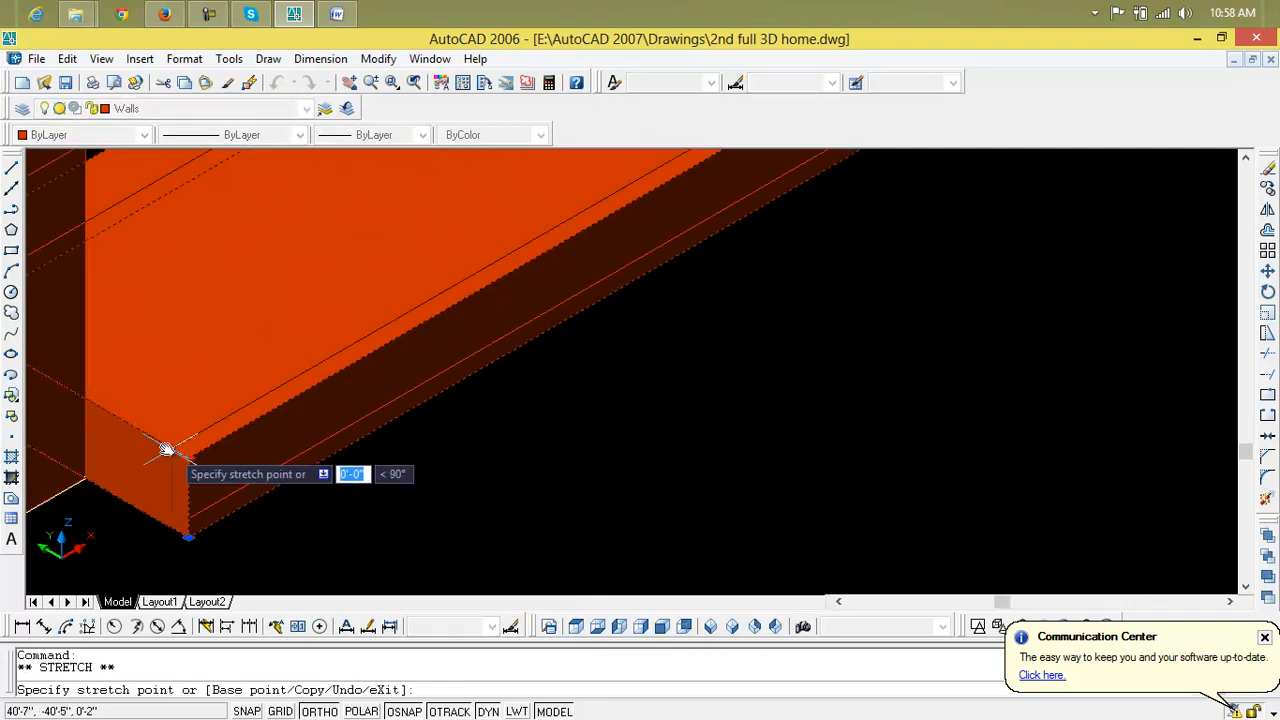
click(88, 401)
scroll(442, 398, down, 2)
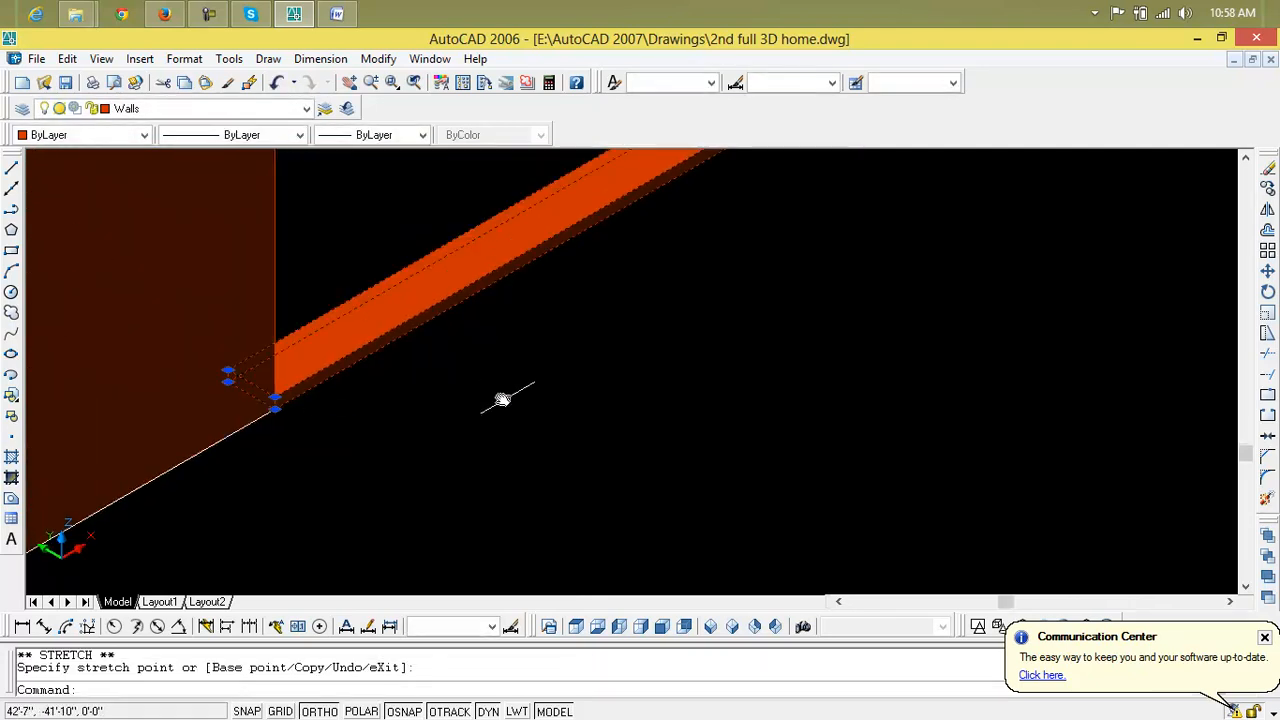
scroll(611, 350, down, 2)
middle_drag(620, 349, 506, 418)
scroll(561, 252, up, 4)
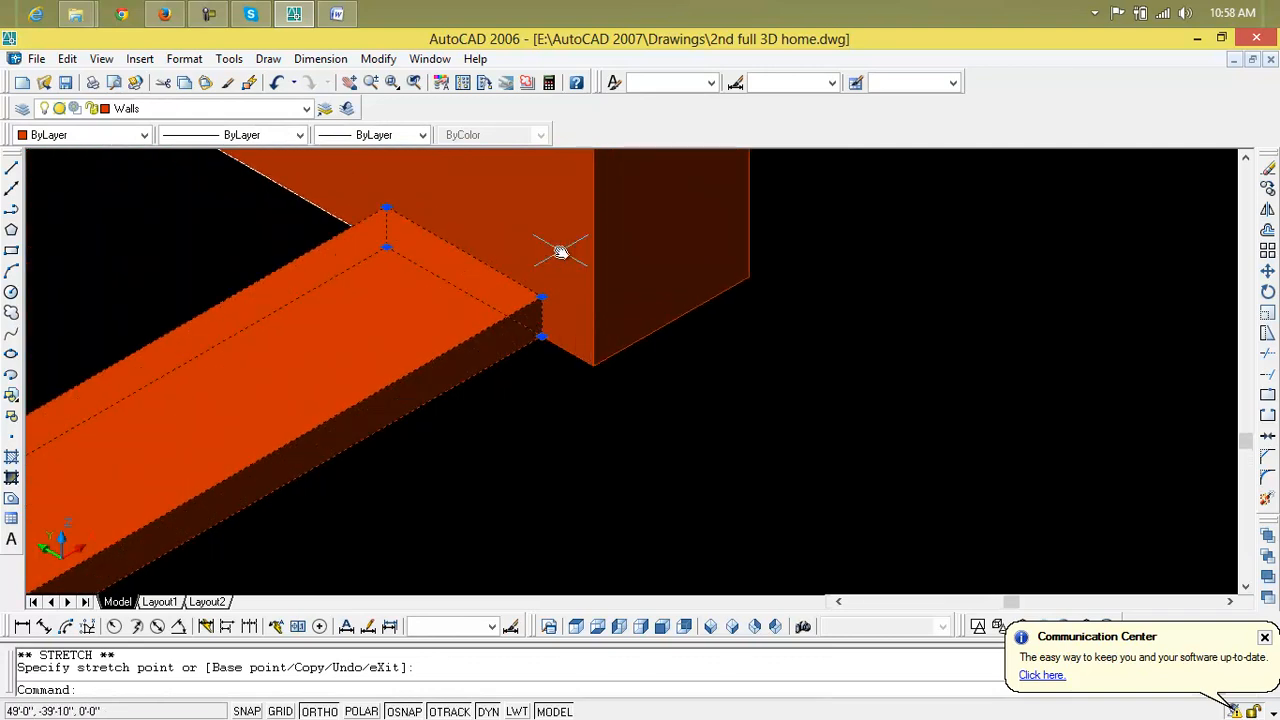
key(Escape)
key(Escape)
Examine the beam and the low base strip across the wide end opening, within the whole house
scroll(561, 275, down, 5)
middle_drag(560, 290, 530, 424)
scroll(605, 370, down, 1)
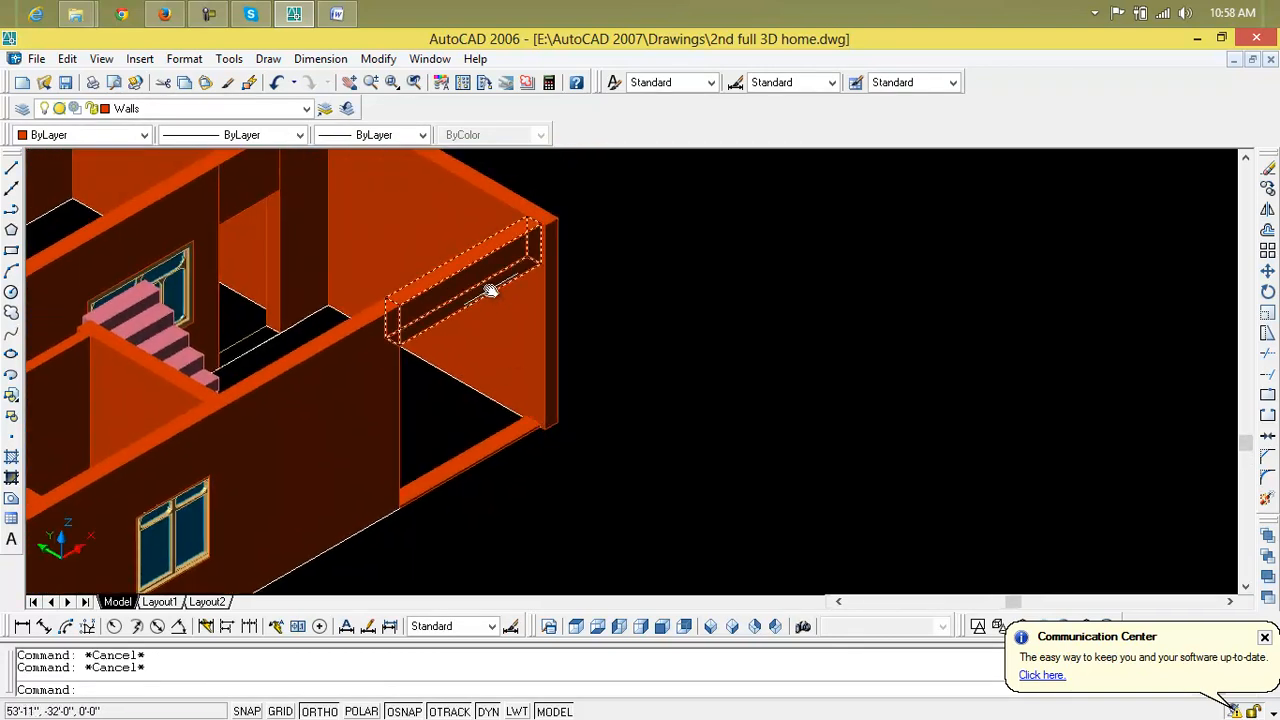
click(512, 443)
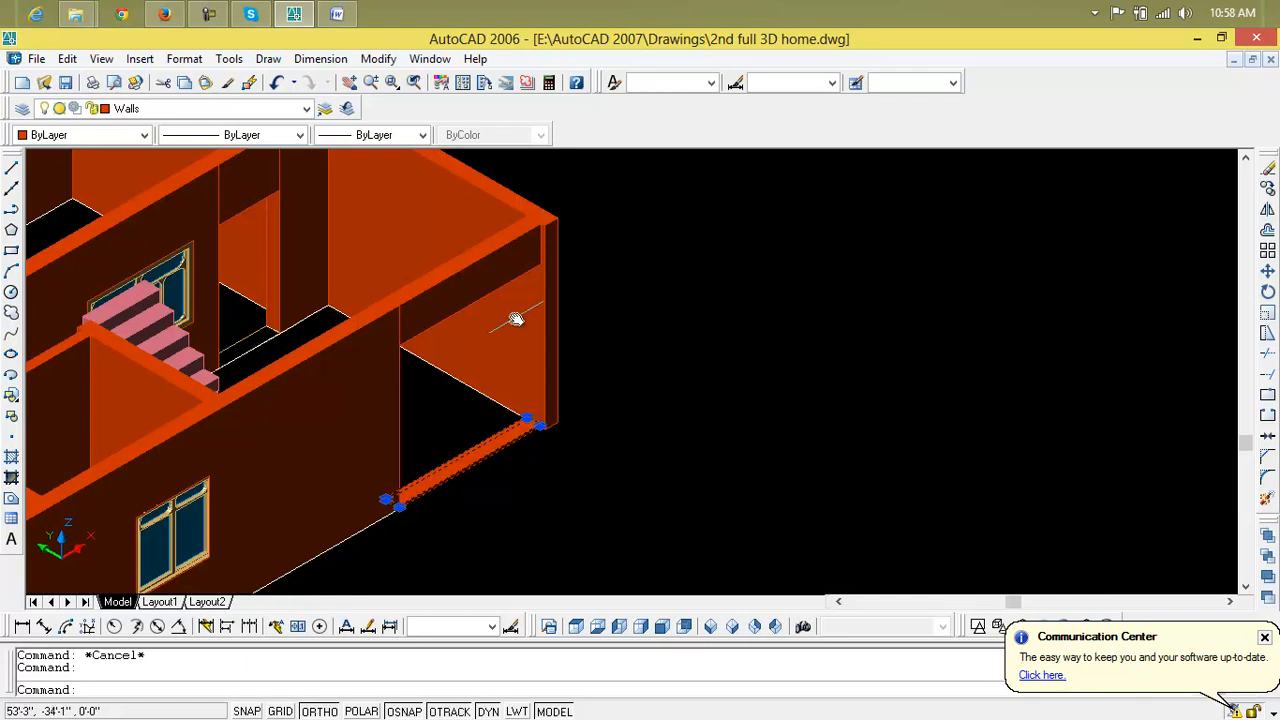
scroll(557, 202, up, 5)
scroll(520, 214, down, 6)
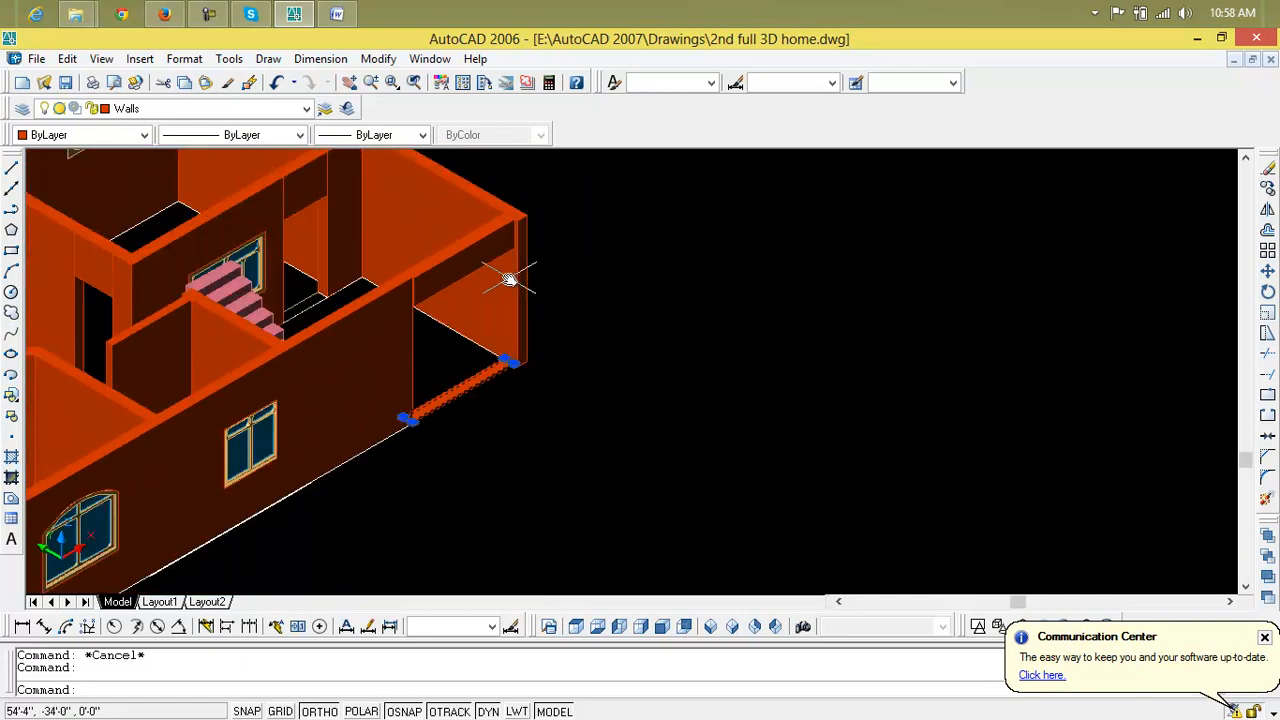
key(Escape)
scroll(515, 377, down, 8)
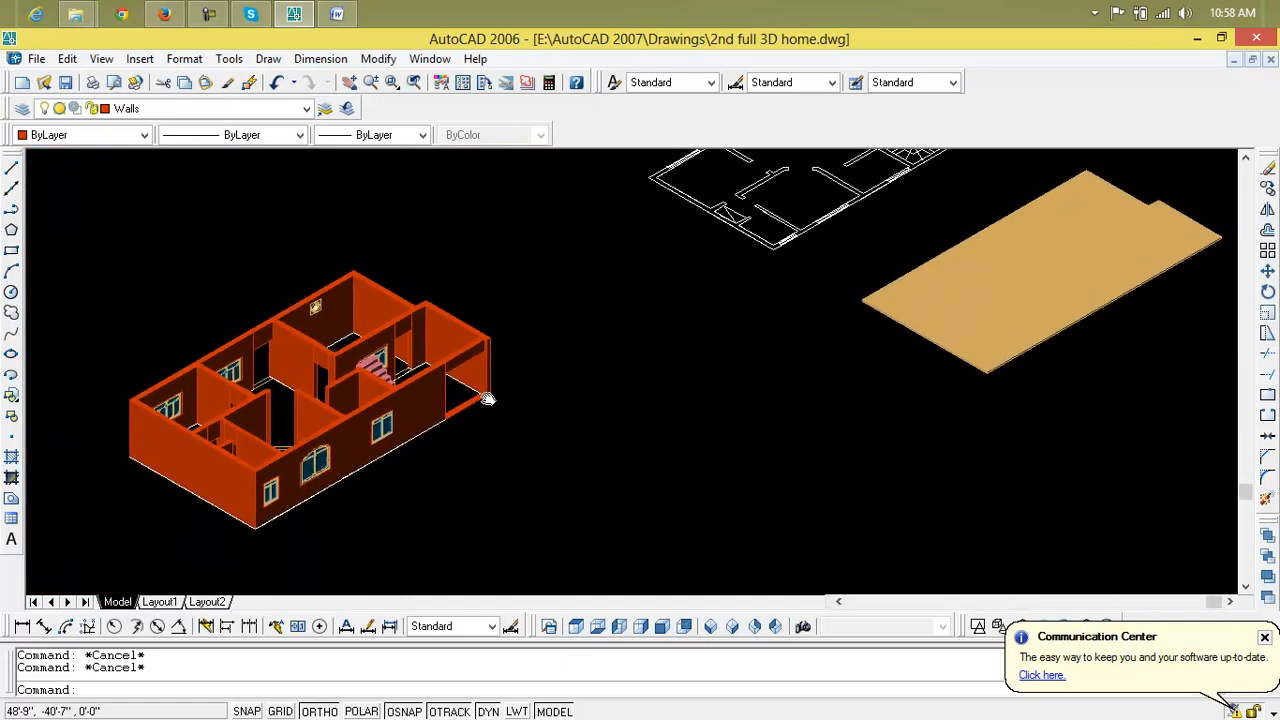
Copy the low base strip of the wide end opening to two spots outside the house
scroll(440, 398, up, 6)
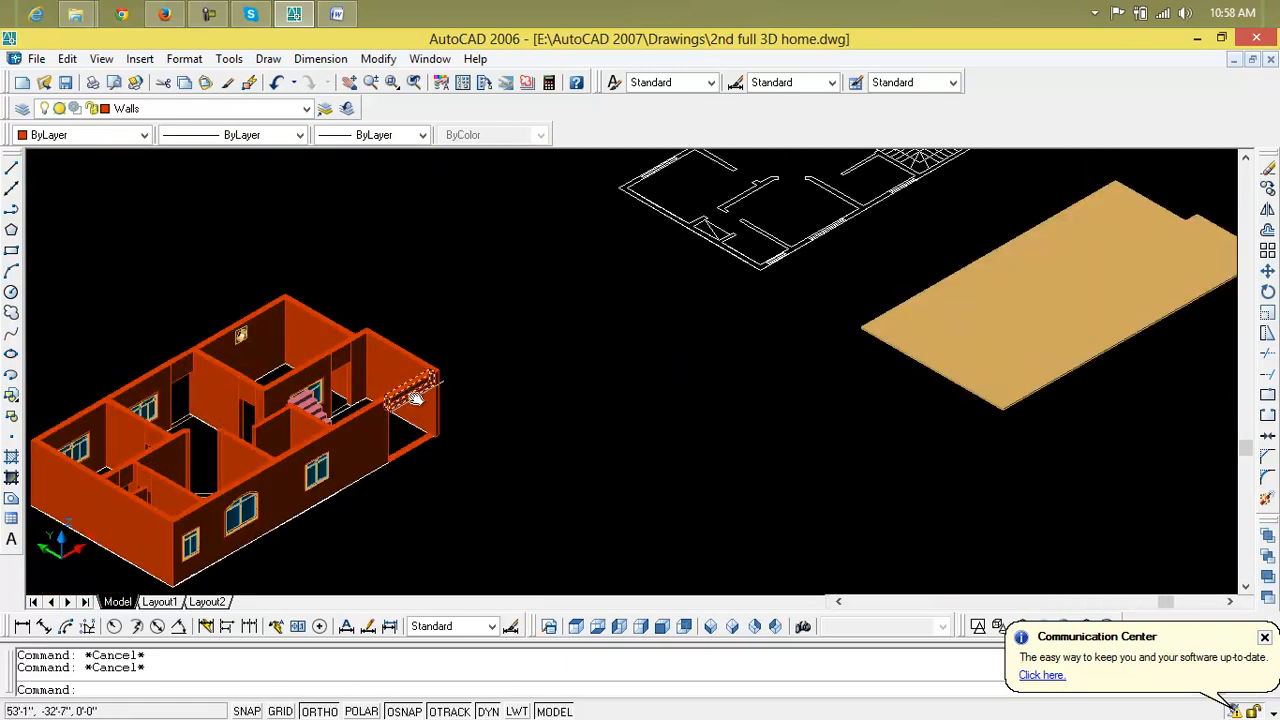
scroll(423, 414, up, 4)
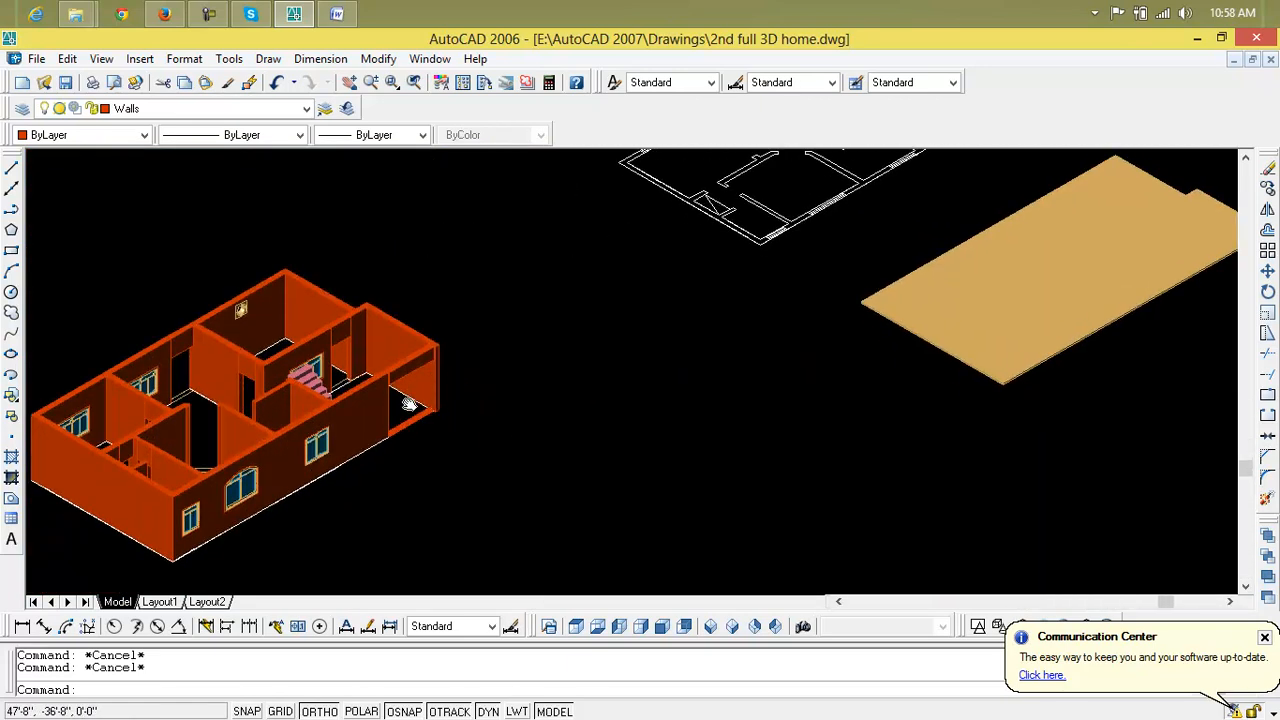
click(415, 468)
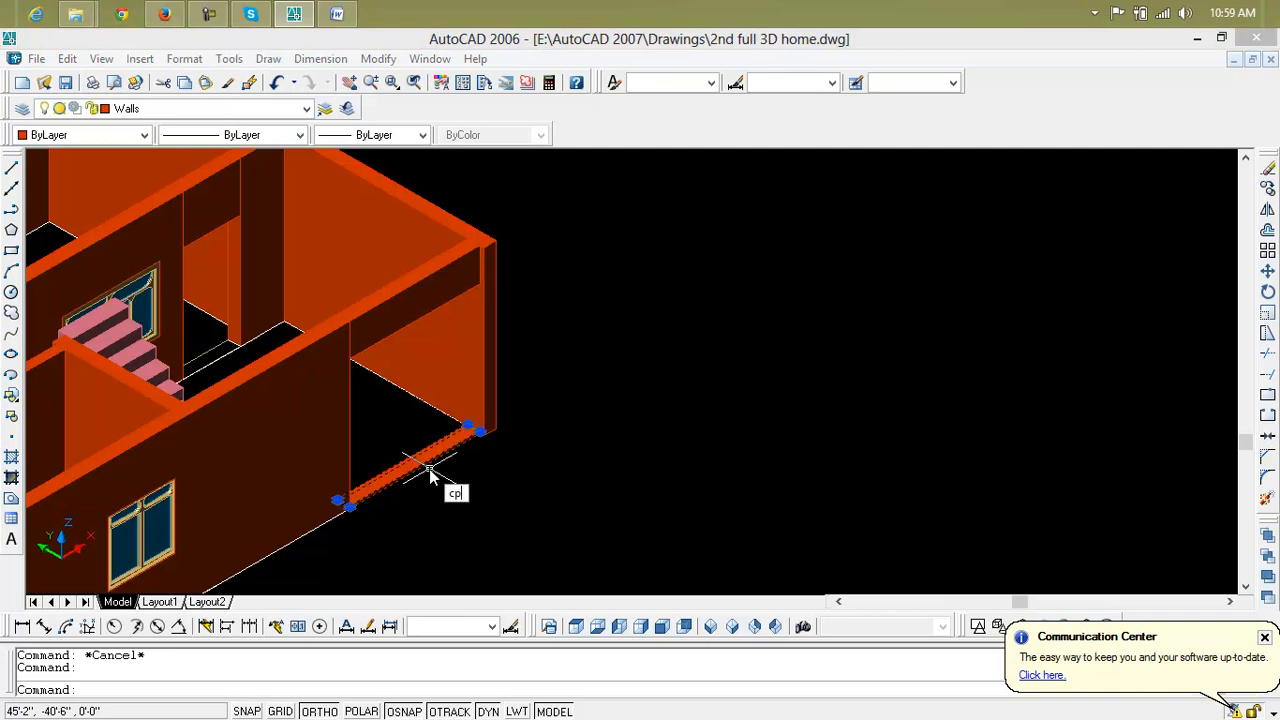
key(Return)
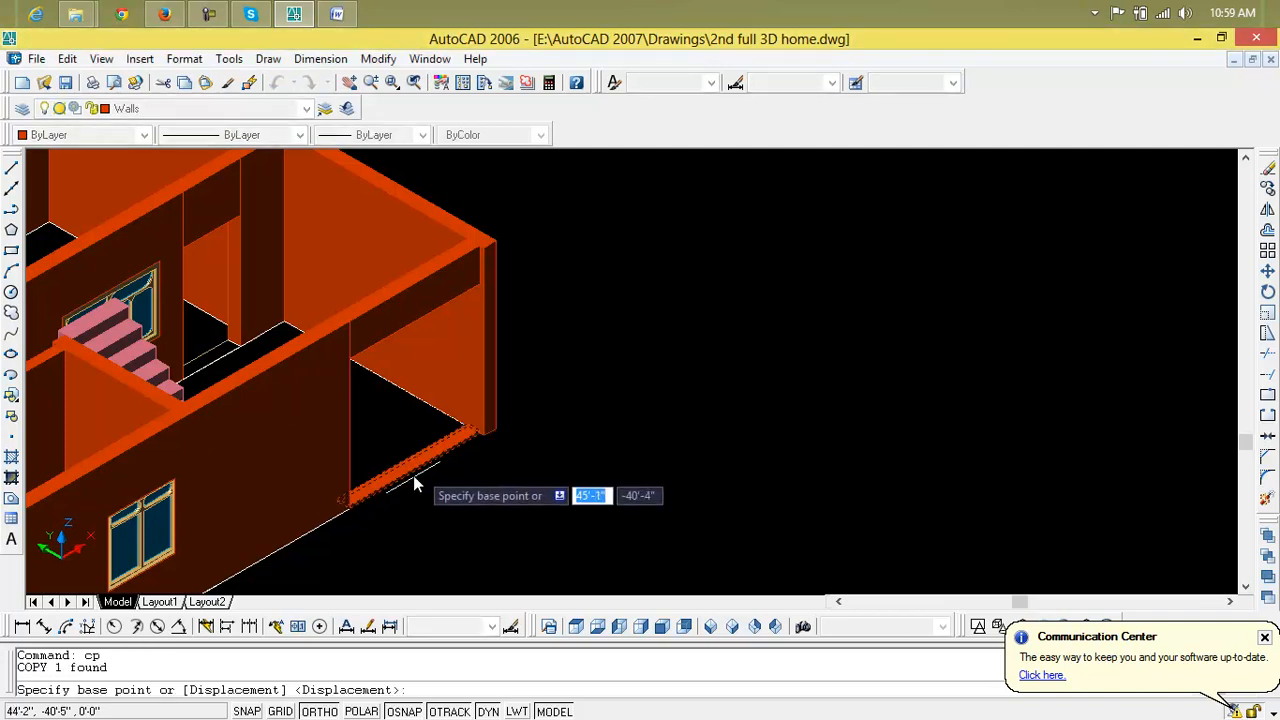
click(346, 510)
click(623, 522)
scroll(600, 525, down, 3)
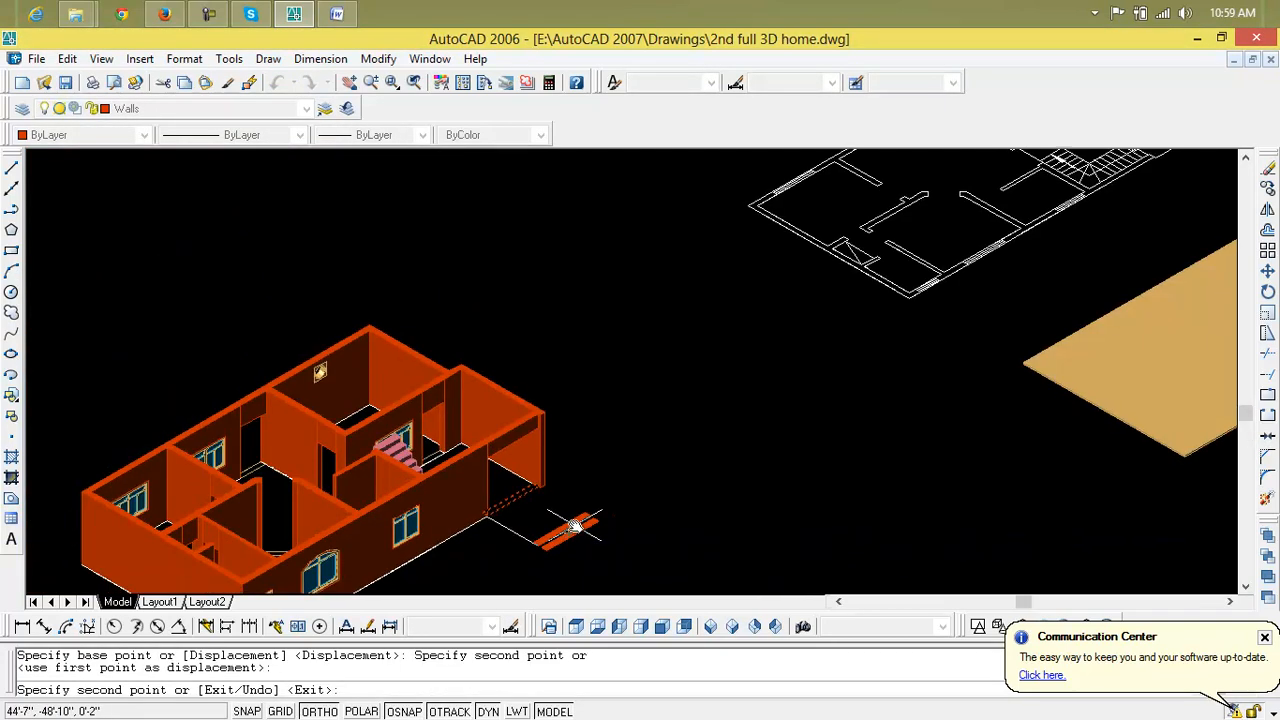
middle_drag(573, 528, 585, 482)
click(734, 516)
key(Escape)
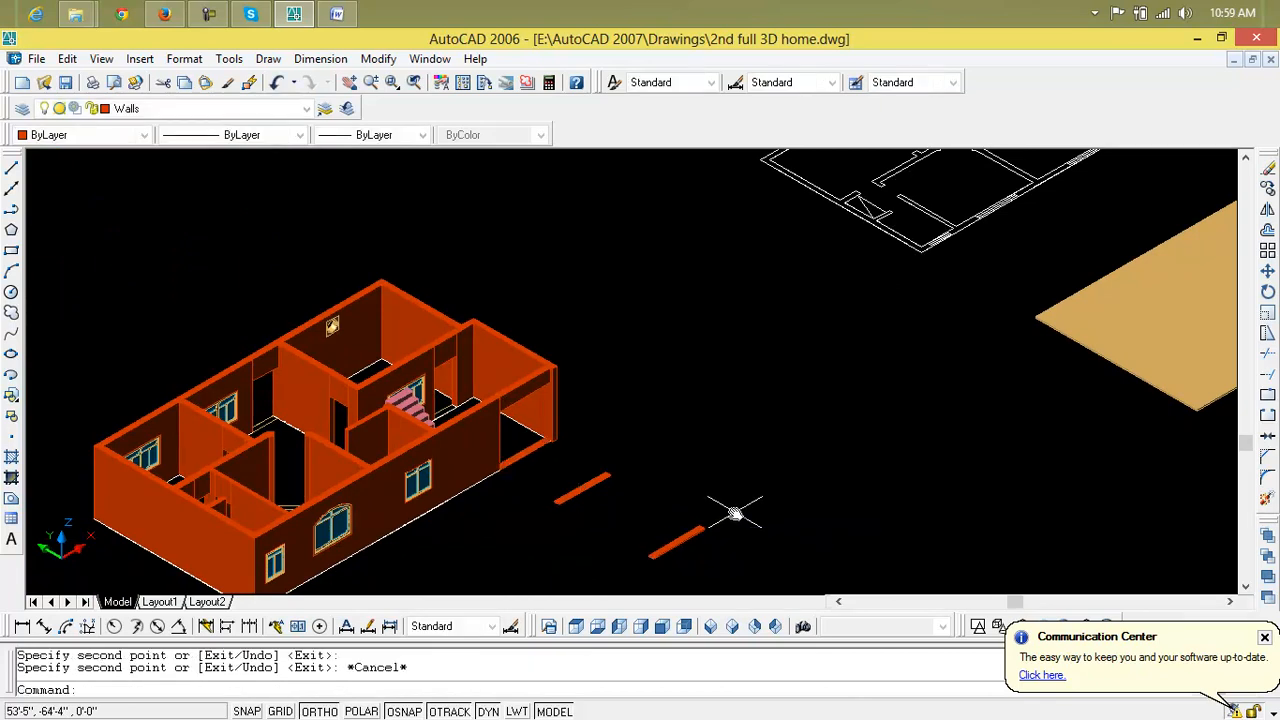
Erase both base strip copies lying outside the house
scroll(600, 505, up, 3)
click(583, 475)
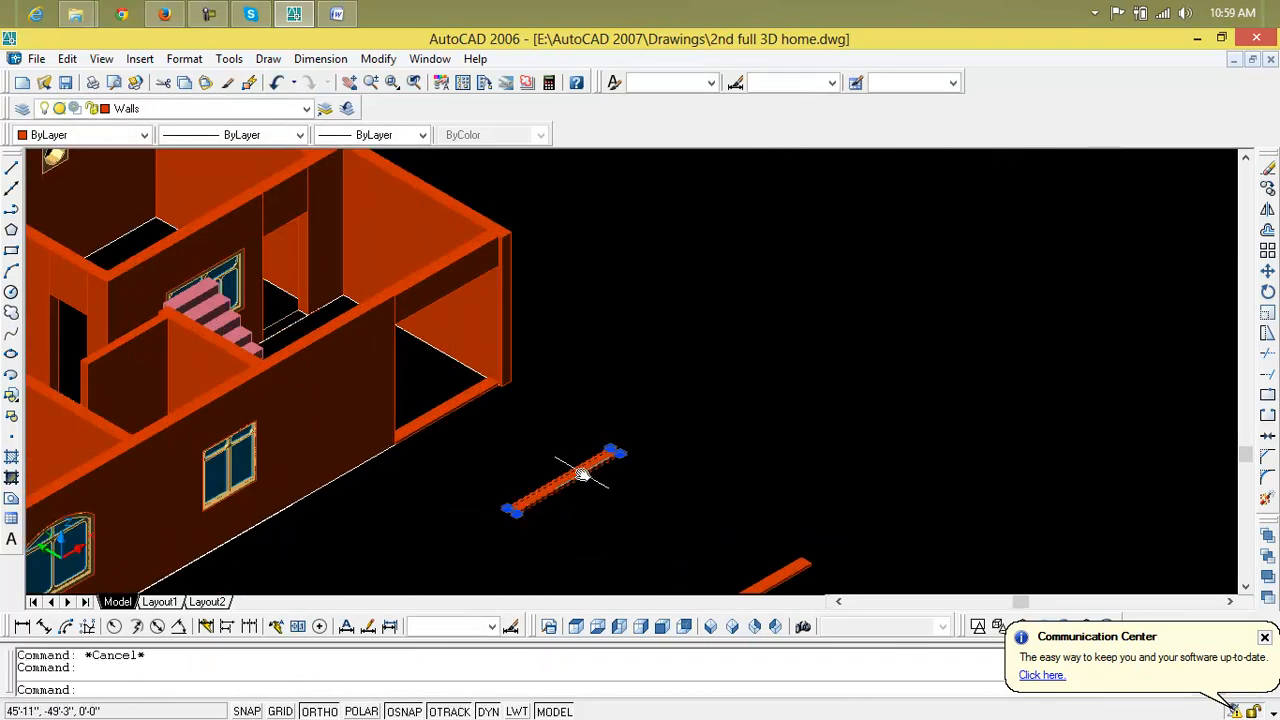
key(Delete)
middle_drag(755, 522, 686, 329)
scroll(686, 366, up, 5)
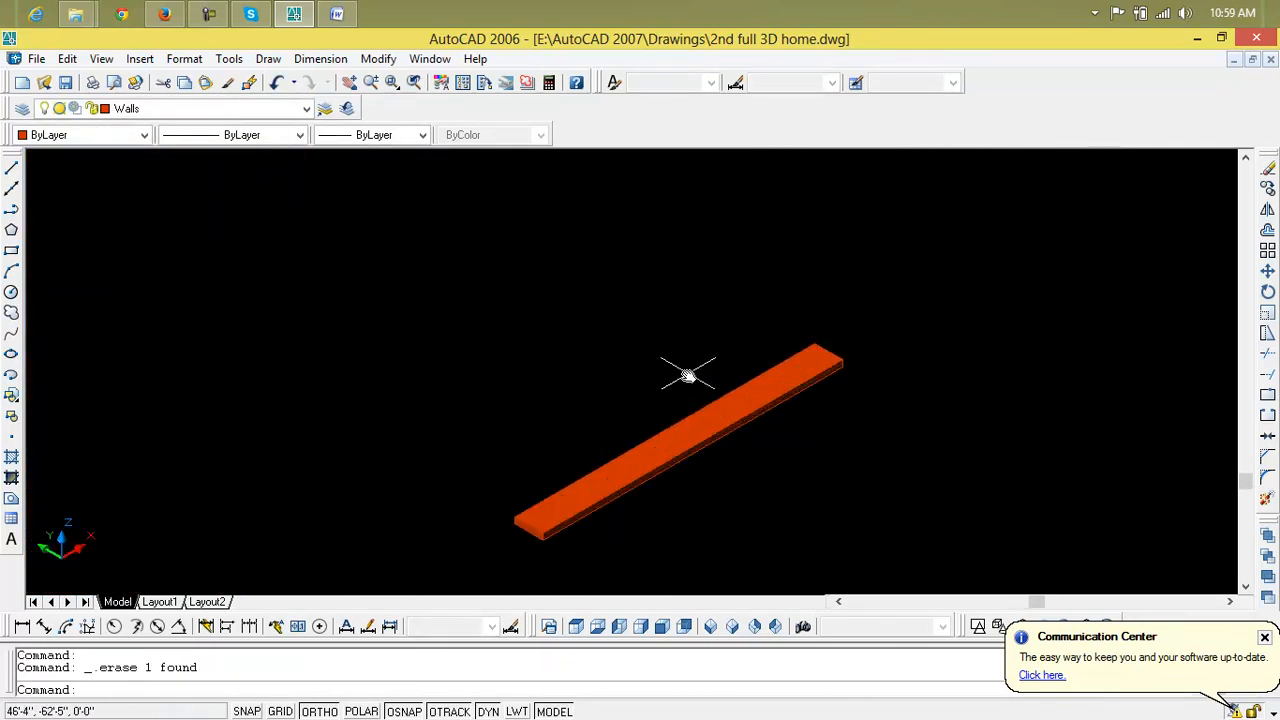
click(710, 435)
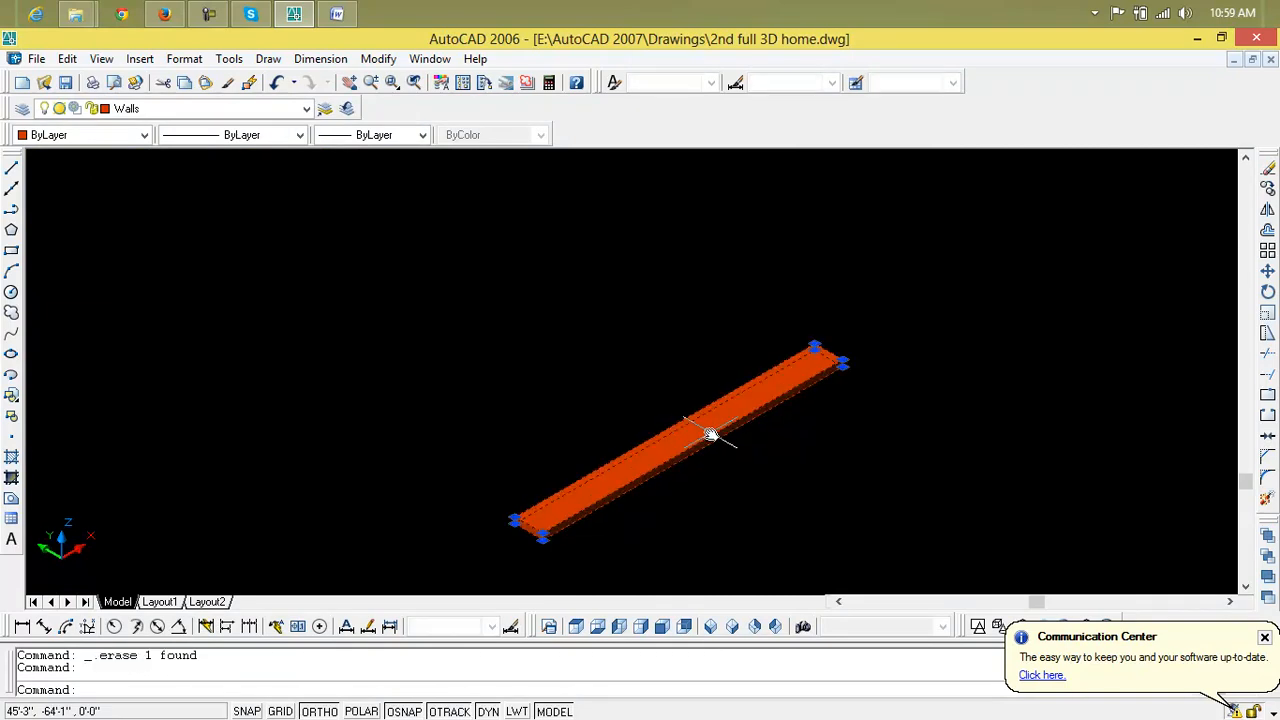
key(Delete)
scroll(711, 434, down, 5)
middle_drag(711, 434, 711, 514)
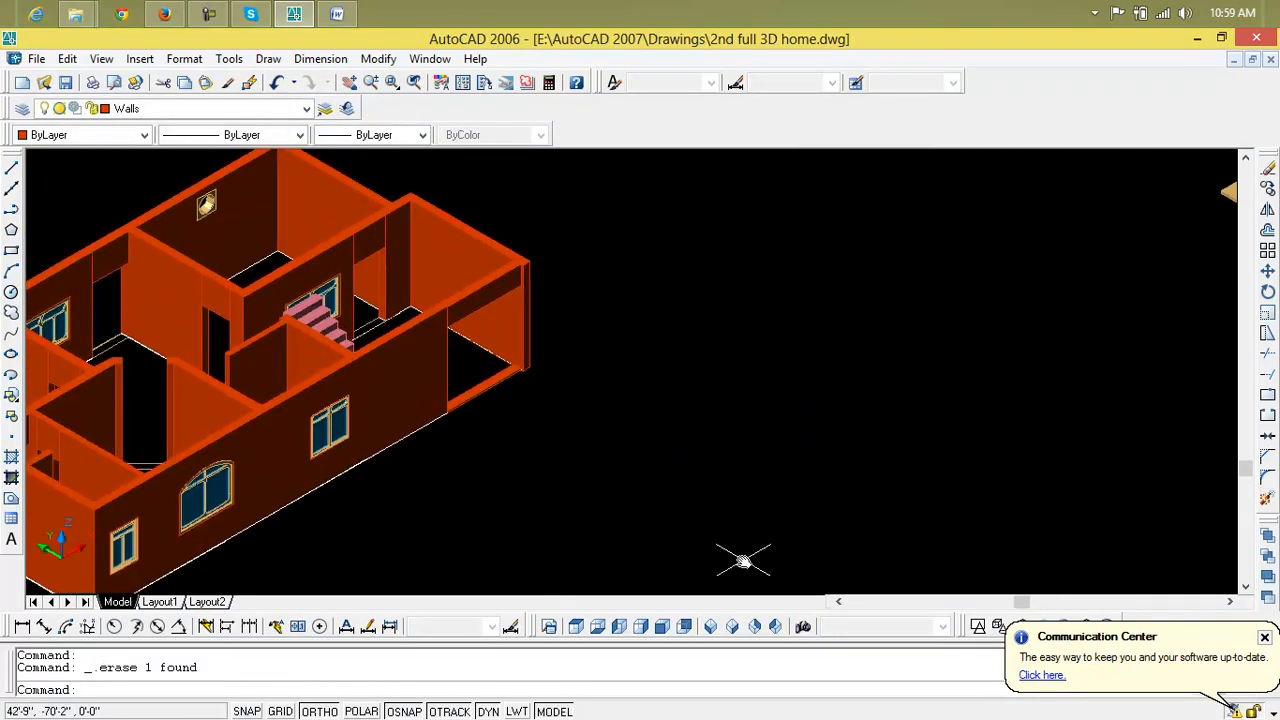
Show the model in wireframe and draw a rectangle between opposite bottom corners of the low strip at the wide end opening
click(977, 627)
scroll(407, 377, up, 5)
key(Escape)
key(Escape)
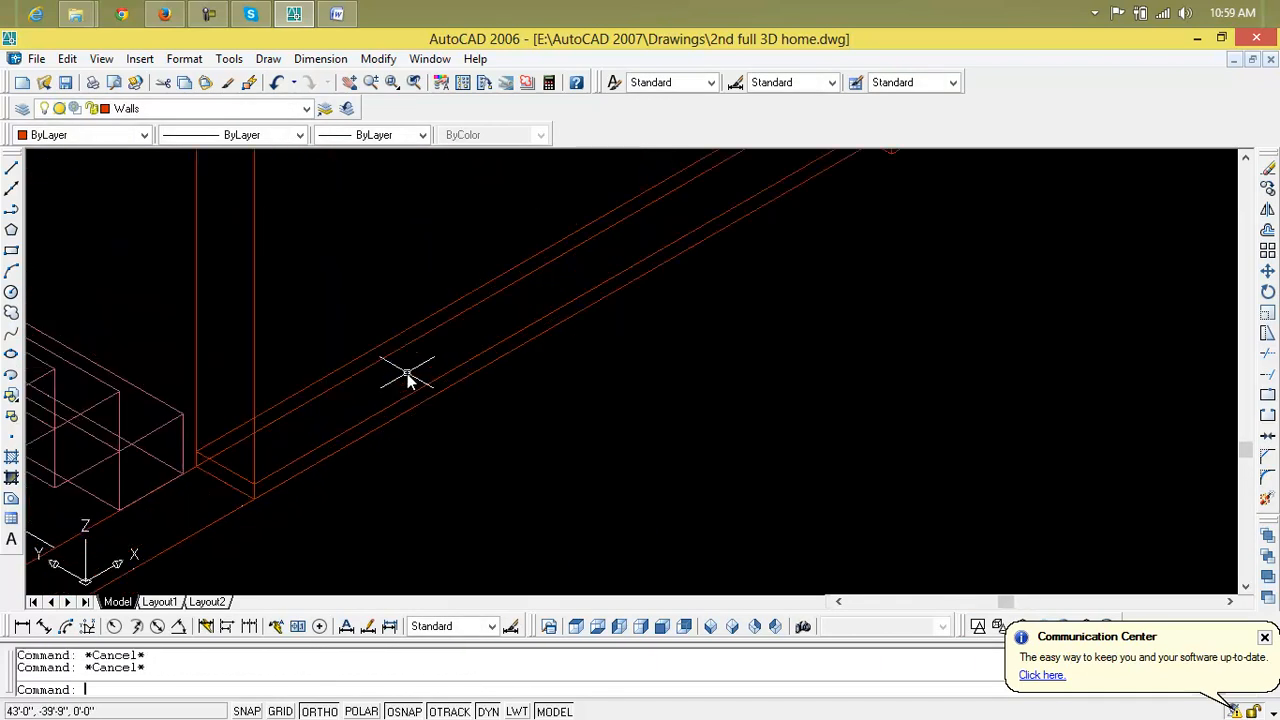
text(rec)
key(Return)
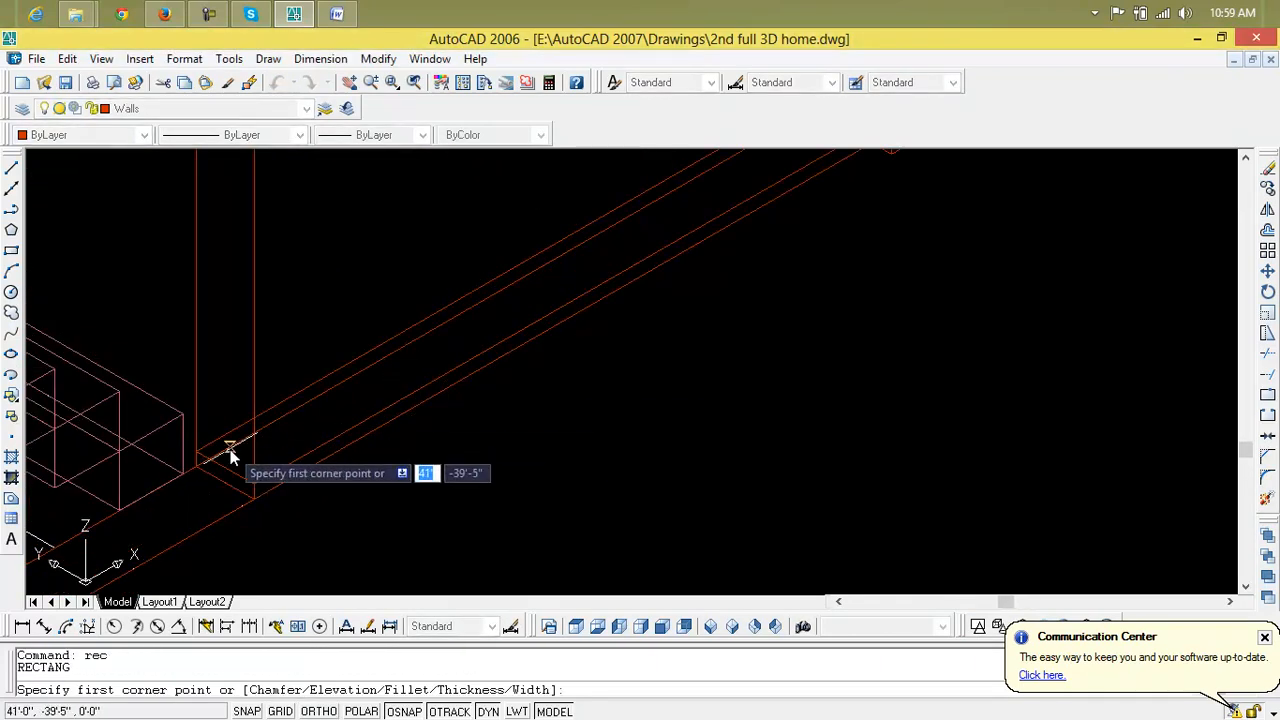
scroll(214, 445, up, 3)
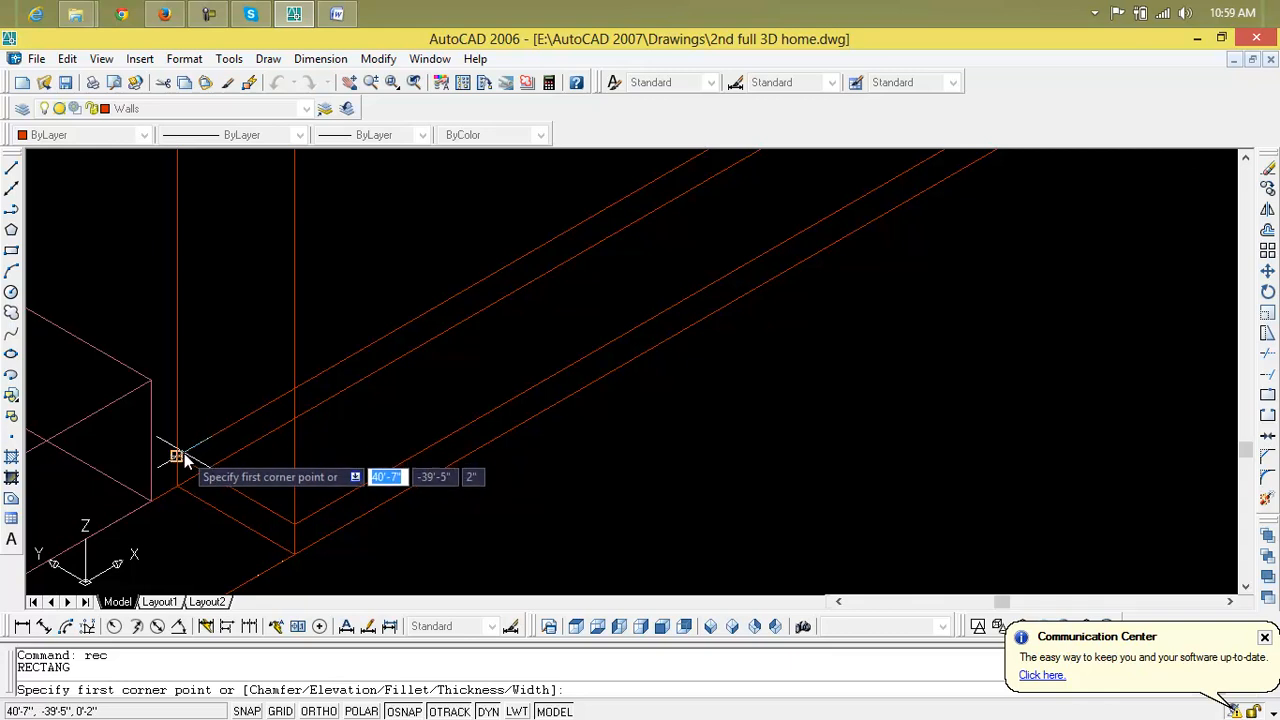
click(177, 487)
scroll(854, 283, down, 3)
middle_drag(872, 261, 383, 689)
scroll(694, 571, up, 3)
scroll(630, 462, up, 3)
scroll(602, 434, up, 3)
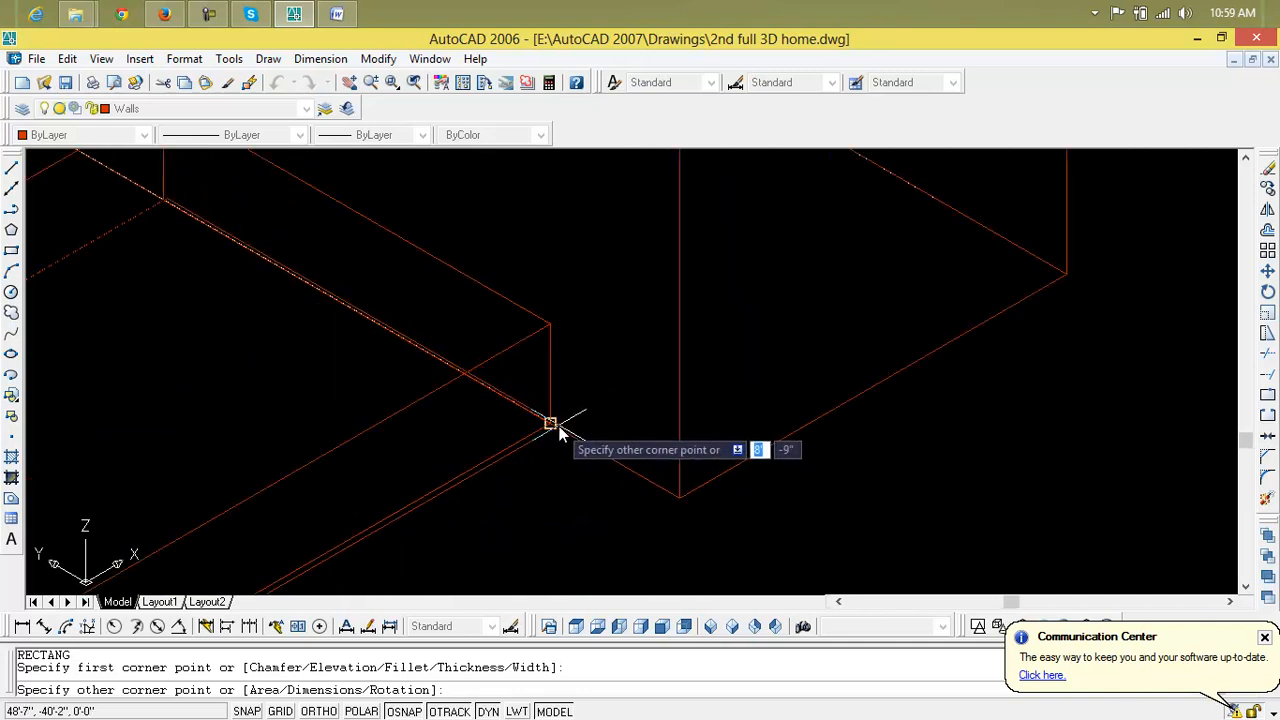
click(551, 425)
Move the new rectangle straight out from the wide end opening by about 4'-8", clear of the house
key(Escape)
key(Escape)
text(m)
key(Return)
click(449, 484)
key(Return)
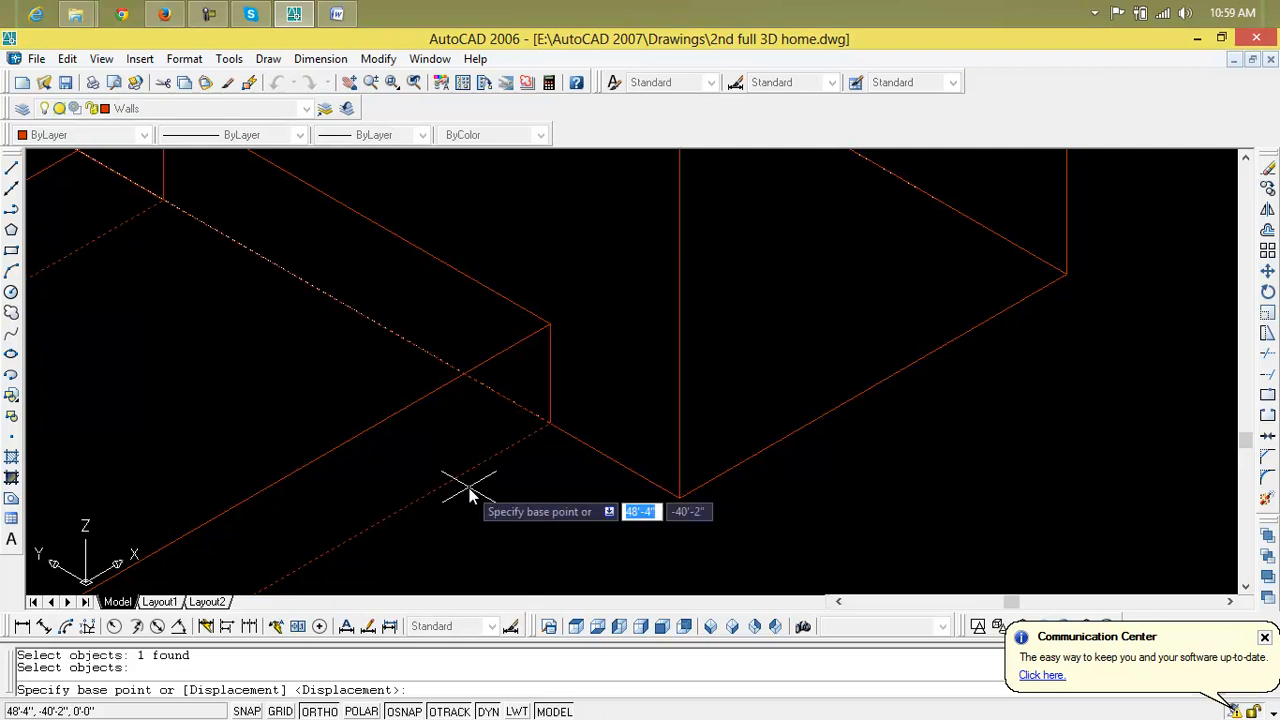
click(551, 425)
scroll(822, 594, down, 6)
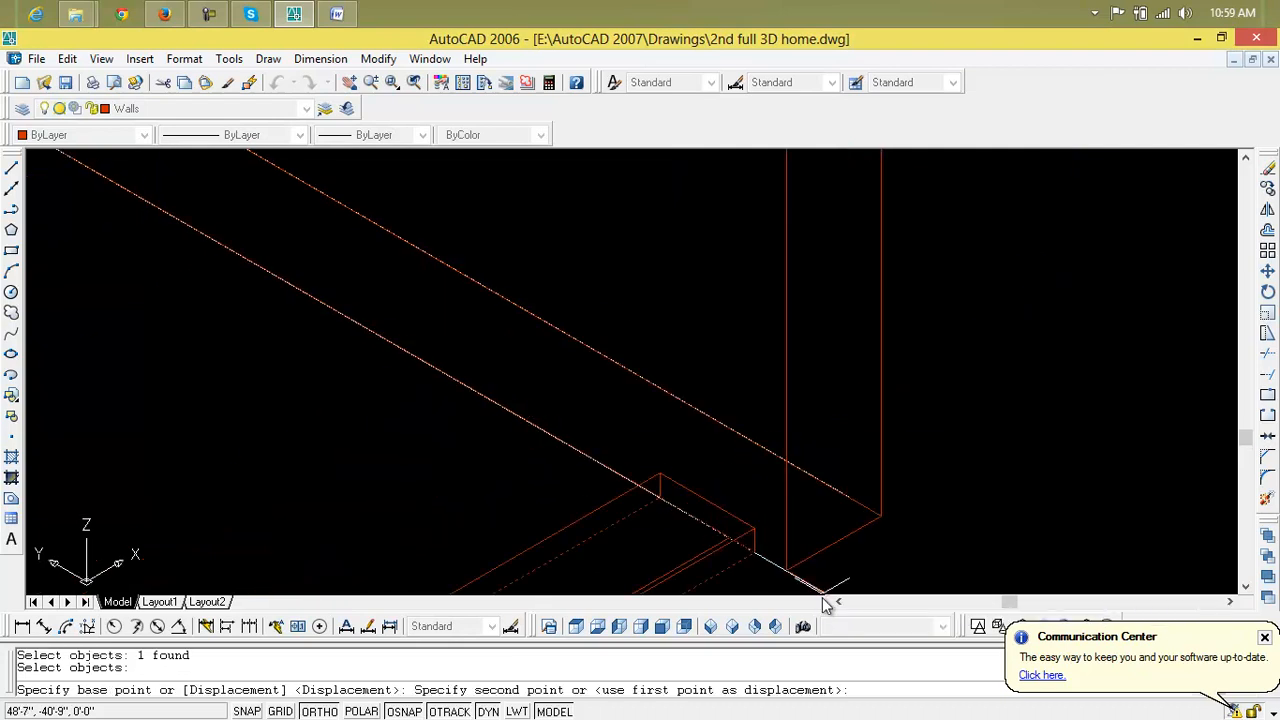
scroll(766, 560, down, 4)
middle_drag(774, 563, 606, 251)
key(Escape)
key(Escape)
scroll(687, 340, down, 4)
middle_drag(687, 340, 663, 343)
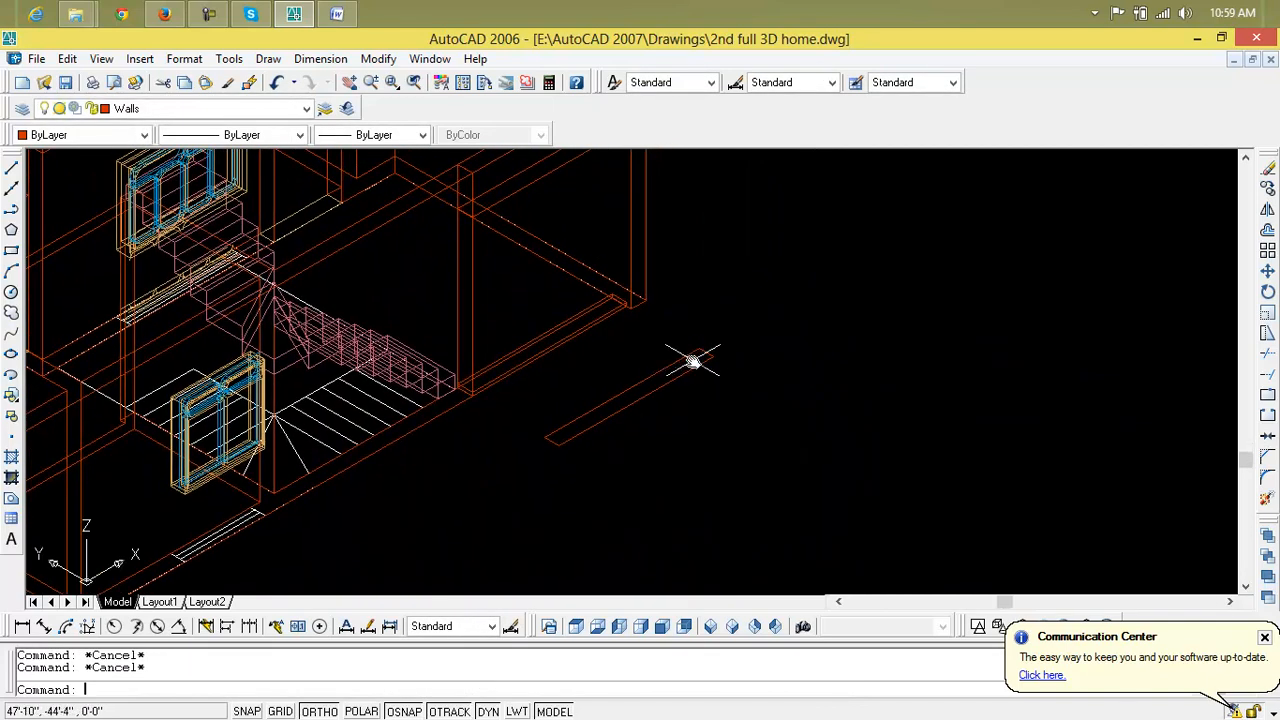
Move the rectangle farther outward in the same direction, into empty space well away from the house
key(Return)
click(697, 362)
key(Return)
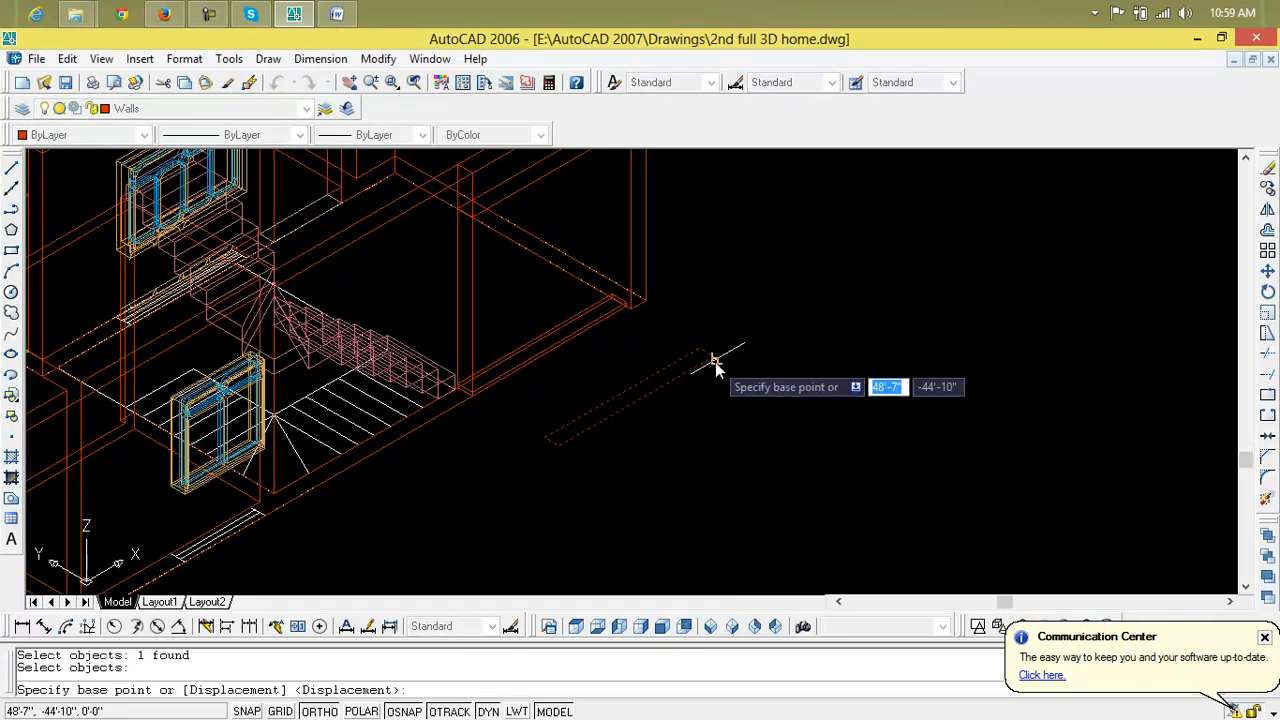
click(713, 358)
scroll(855, 451, down, 6)
middle_drag(855, 451, 663, 372)
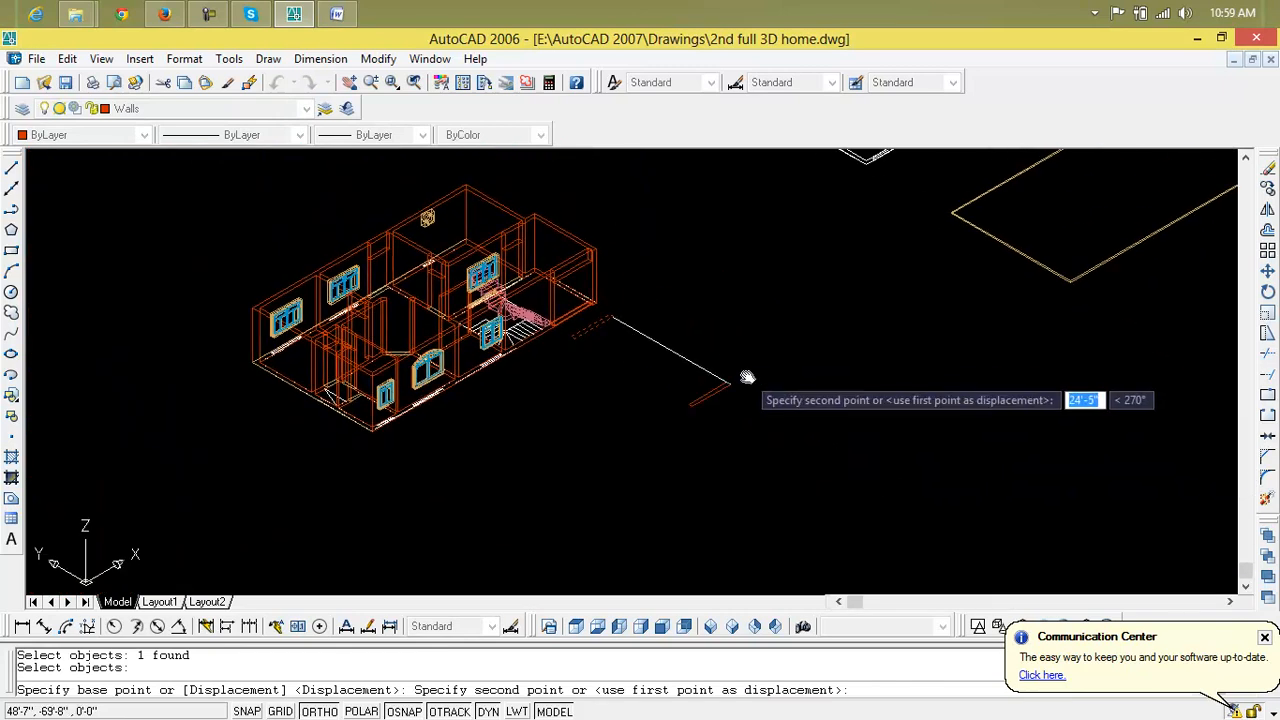
click(787, 402)
scroll(768, 418, up, 6)
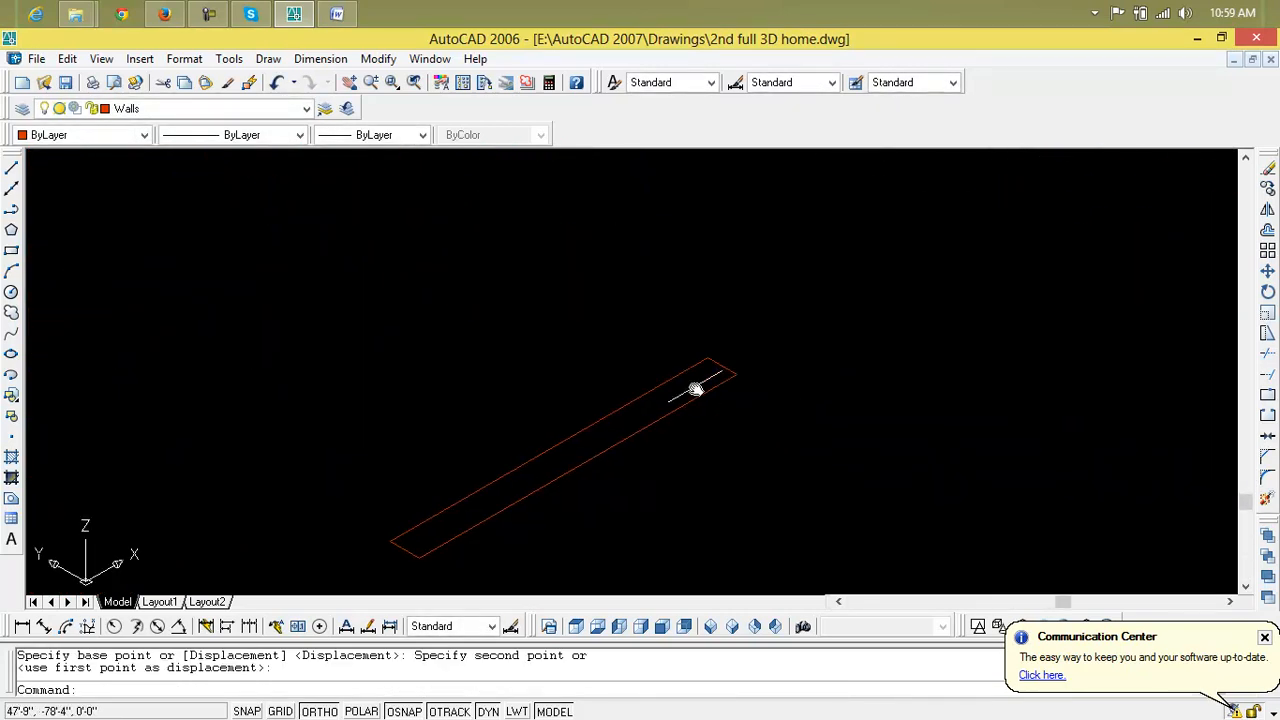
key(Escape)
scroll(724, 378, up, 3)
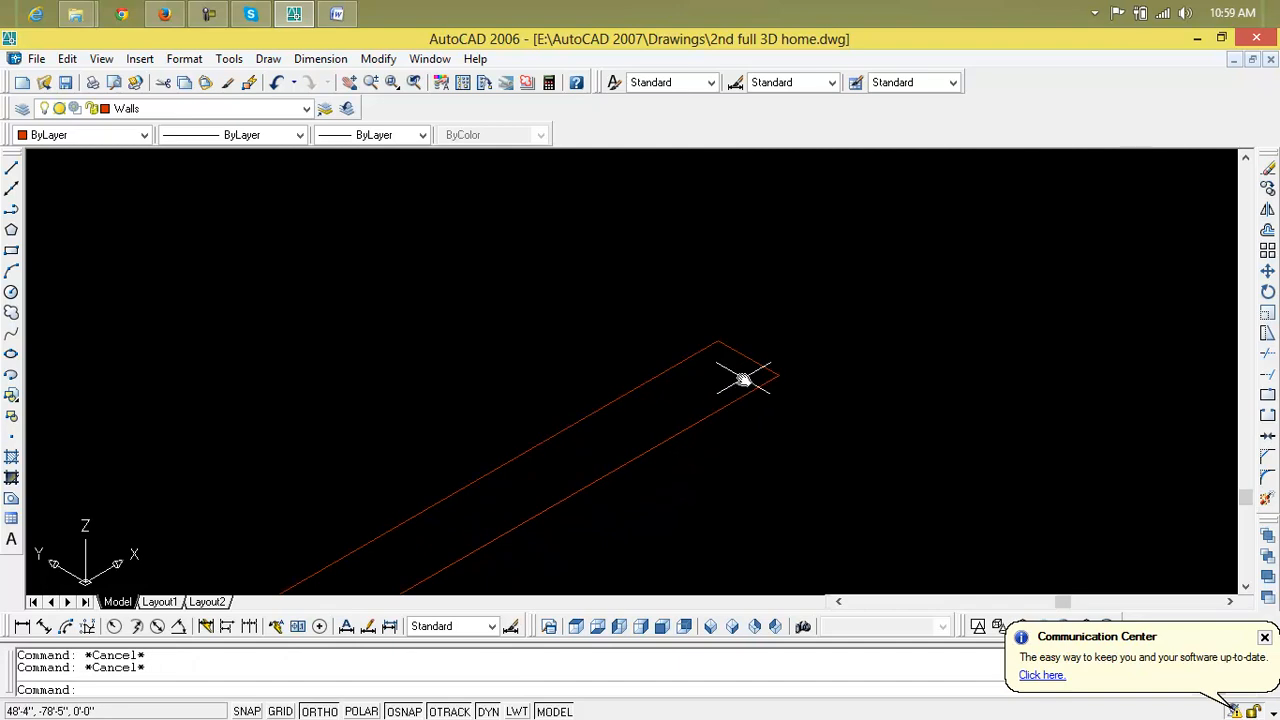
text(o)
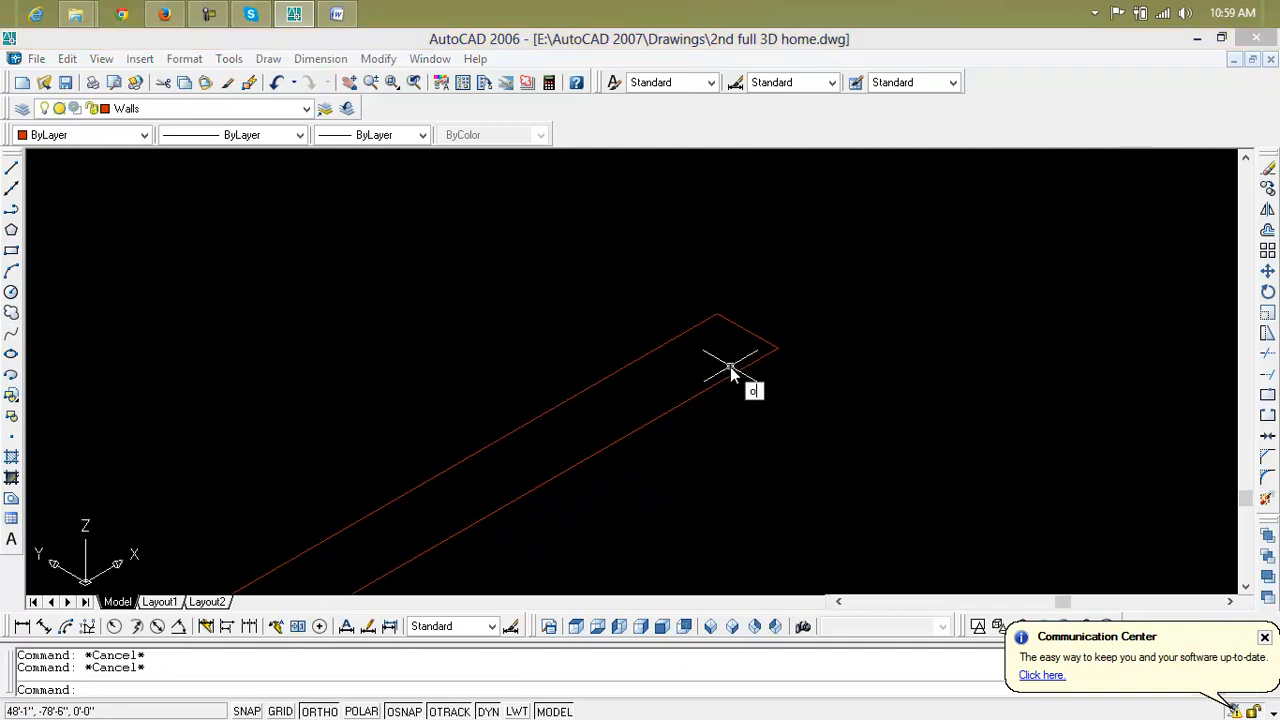
key(Return)
key(Escape)
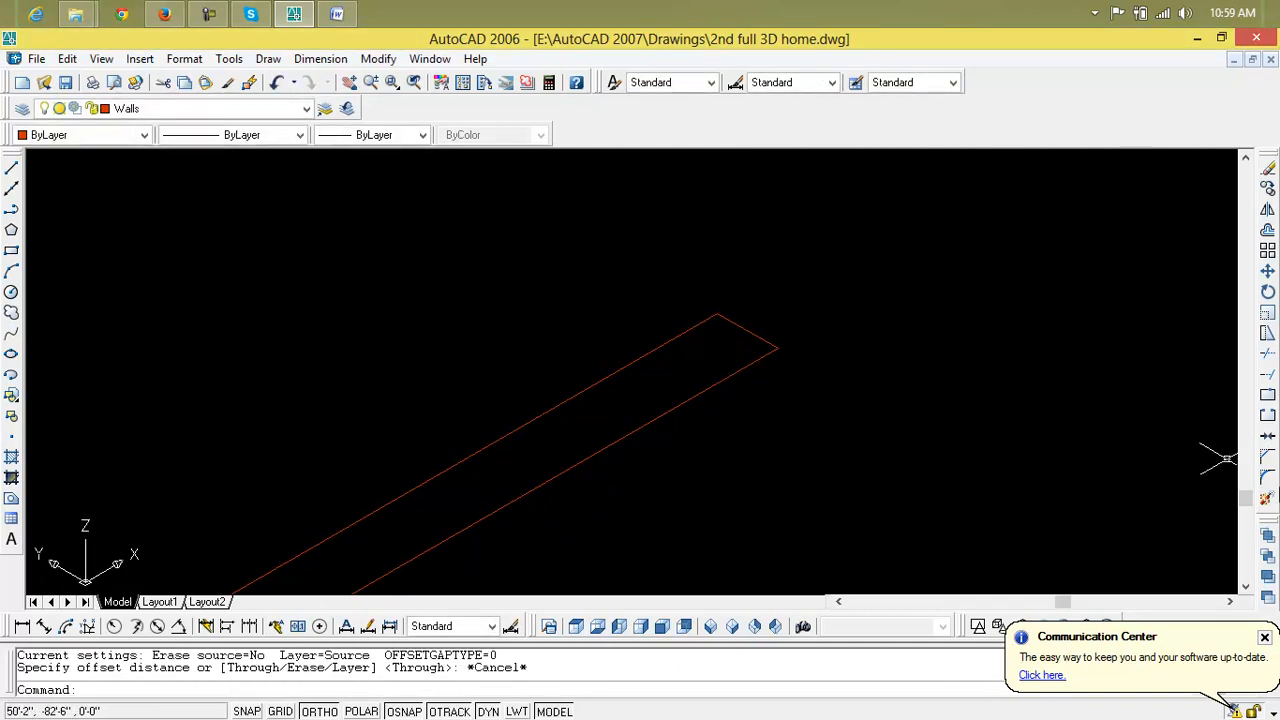
Explode the rectangle into separate lines and erase all of them except the long edge nearer the house
click(1268, 499)
click(632, 429)
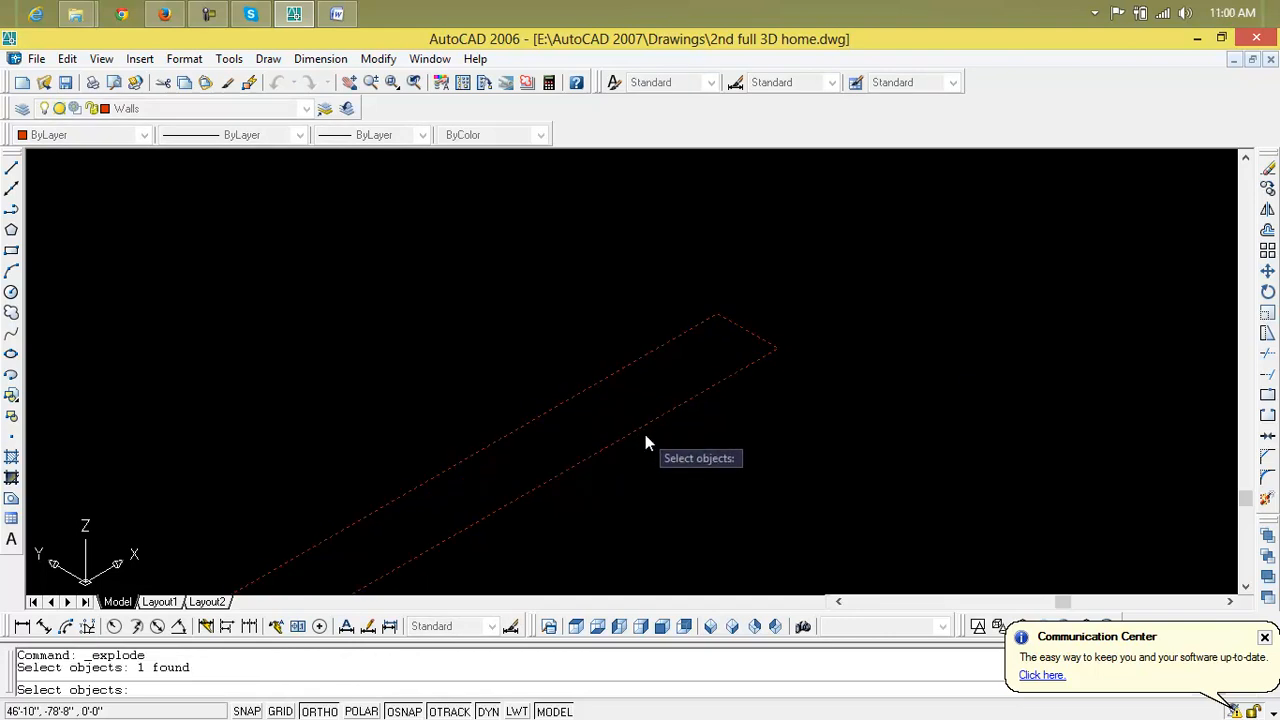
key(Return)
click(643, 425)
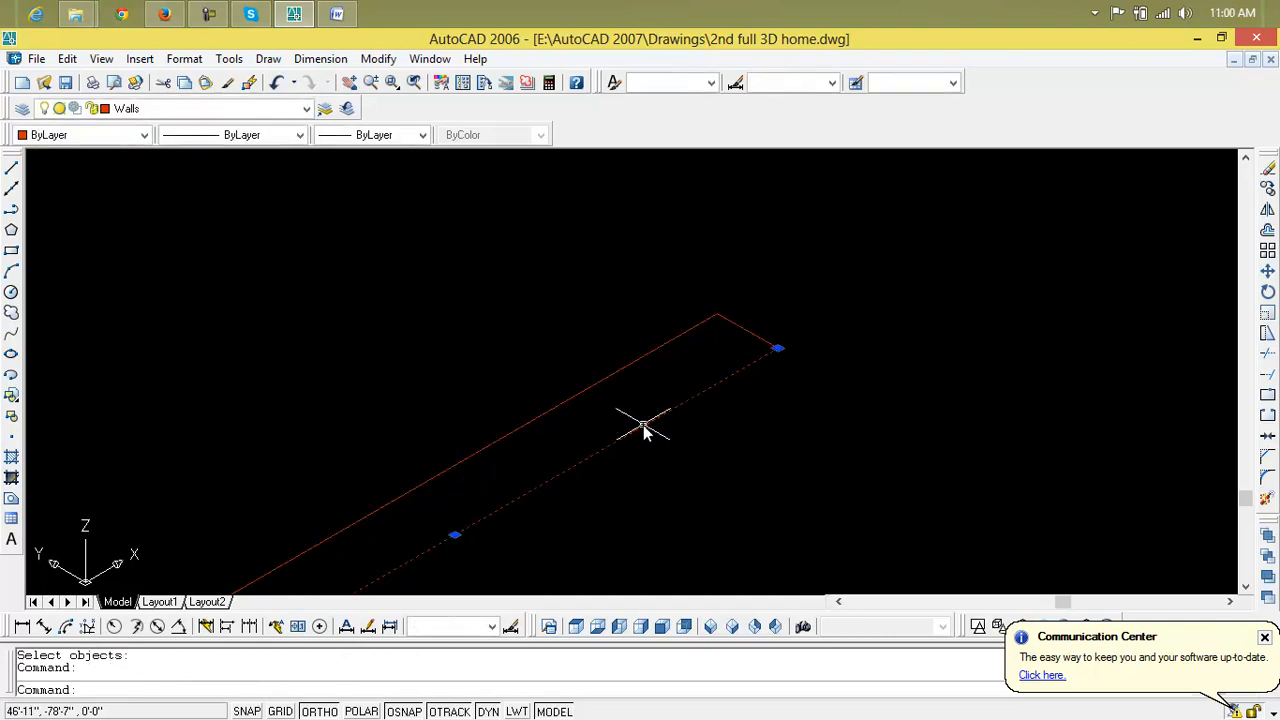
key(Delete)
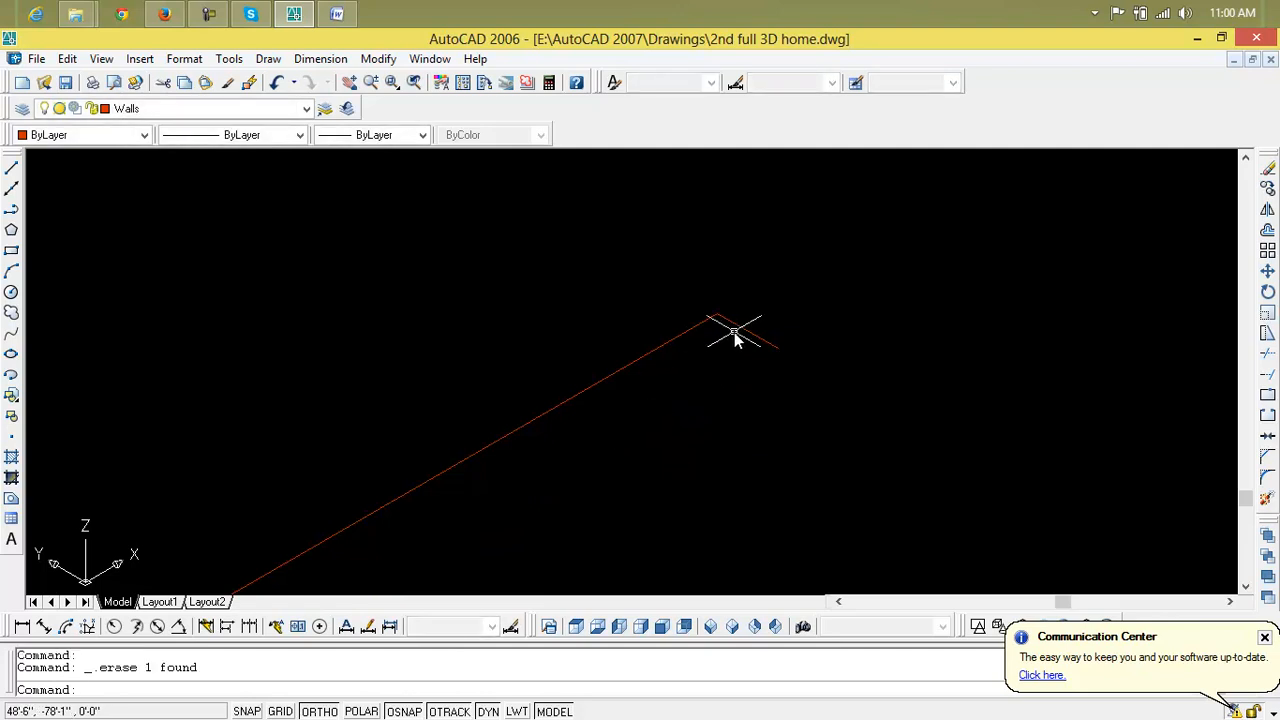
mouse_move(443, 487)
middle_down()
mouse_move(471, 457)
mouse_move(346, 523)
mouse_move(343, 563)
mouse_move(458, 540)
middle_up()
click(320, 577)
key(Delete)
scroll(394, 544, down, 2)
scroll(459, 540, down, 1)
key(Escape)
key(Escape)
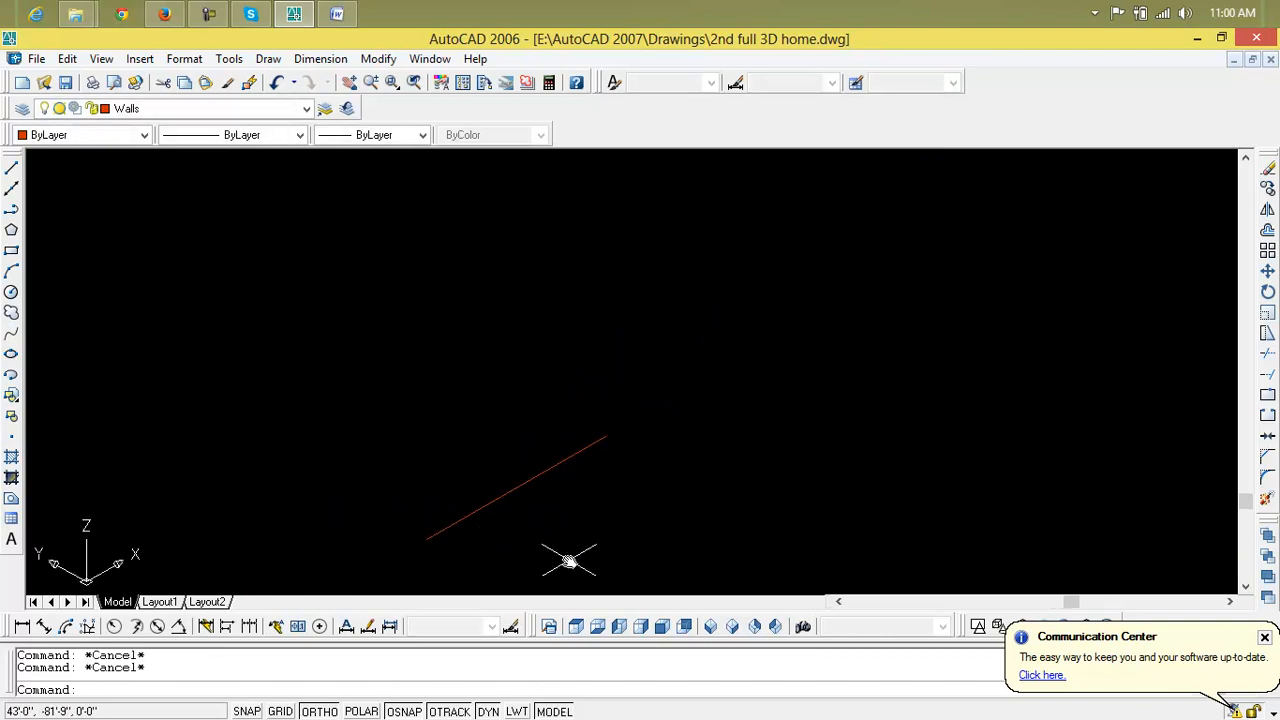
Offset the remaining long line by 8' towards the house
text(o)
key(Return)
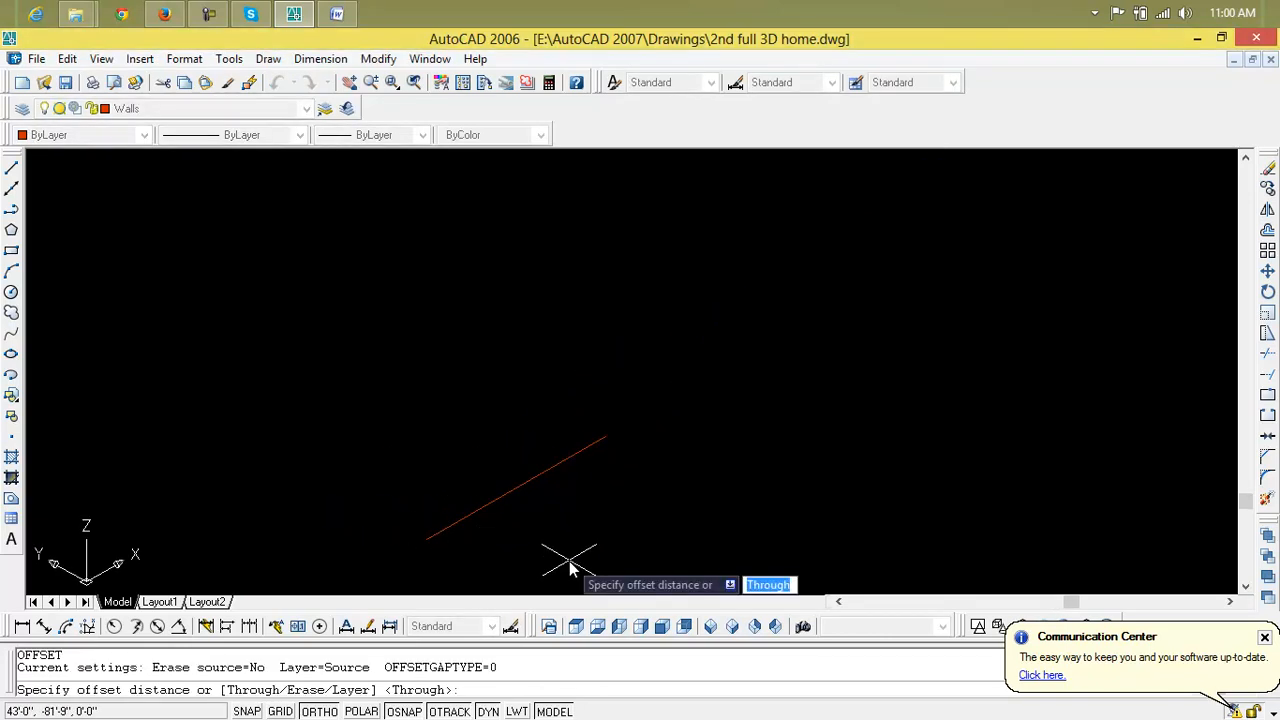
text(8')
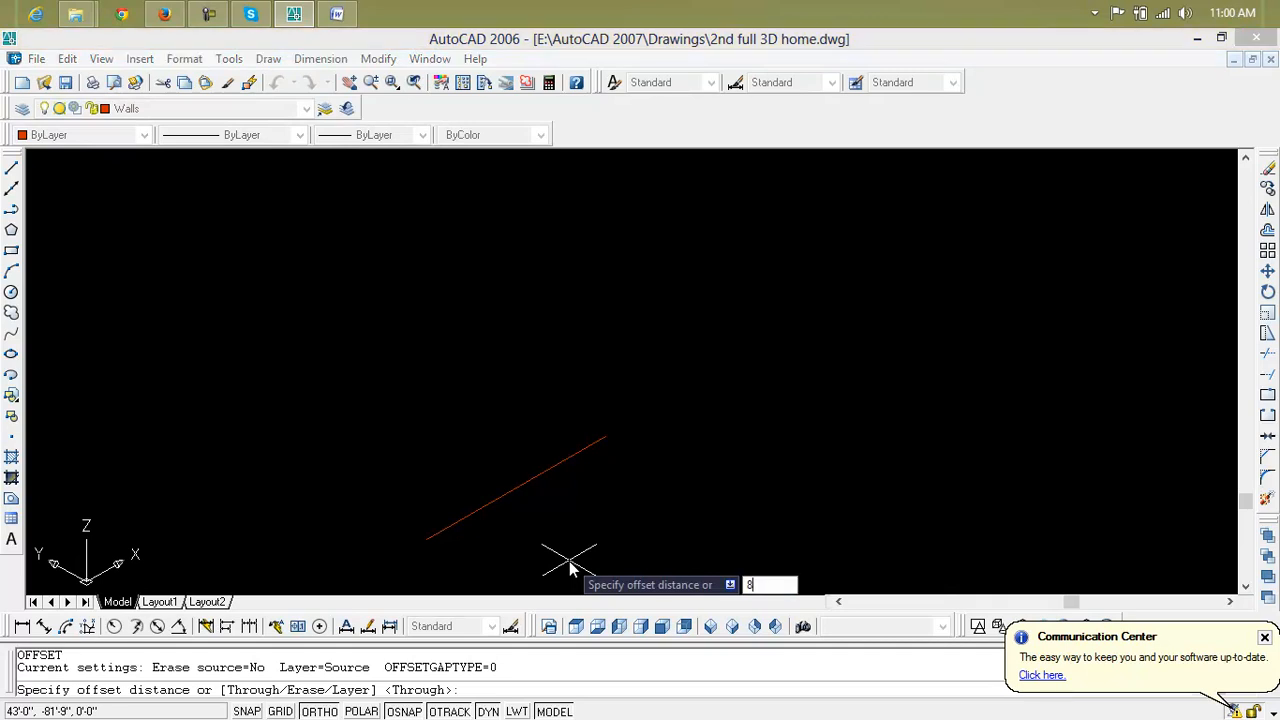
key(Return)
click(526, 487)
click(465, 405)
middle_drag(463, 401, 615, 420)
key(Escape)
key(Escape)
Draw two lines joining the matching ends of the parallel lines to close the four-sided outline
text(l)
key(Return)
click(573, 339)
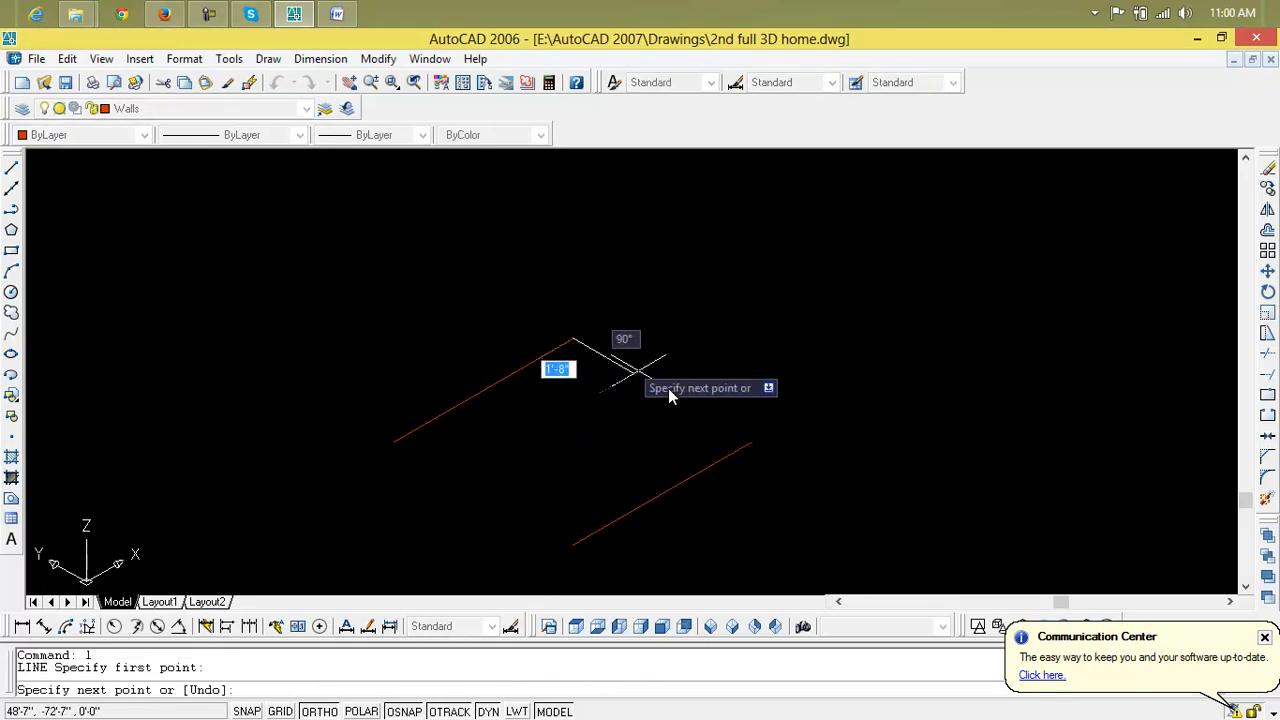
click(752, 442)
key(Return)
key(Return)
click(393, 443)
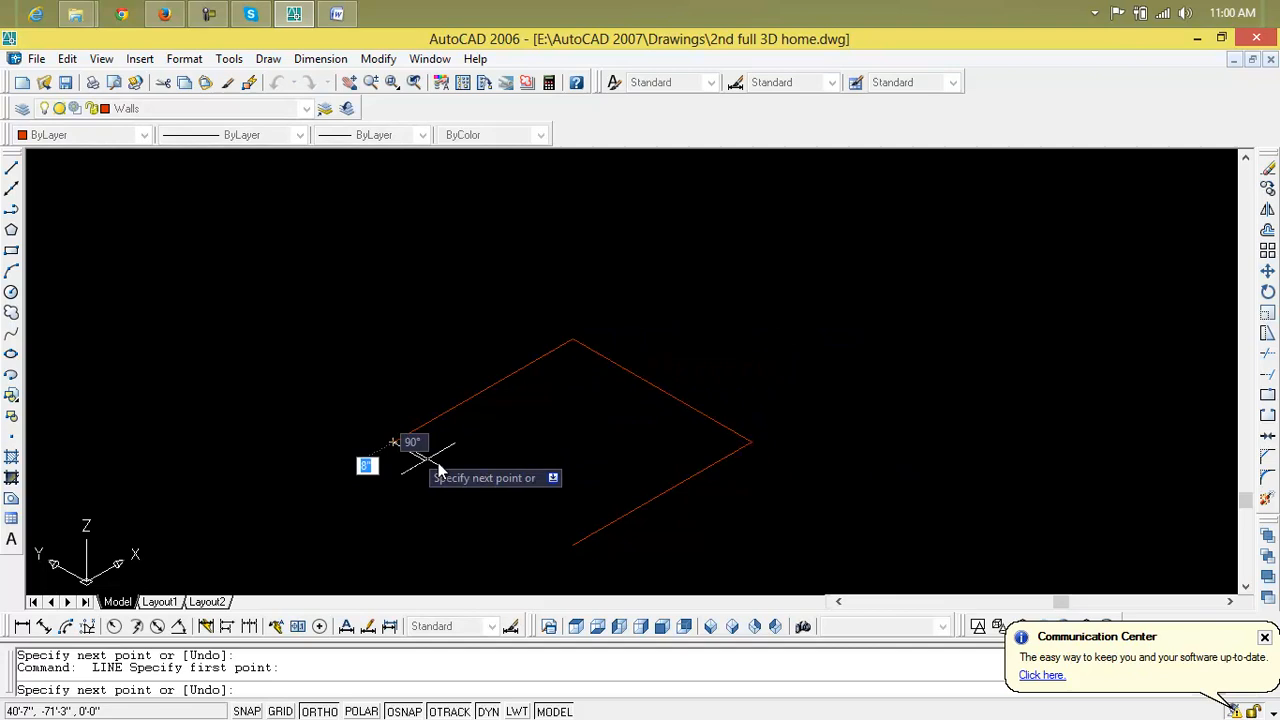
click(573, 547)
key(Return)
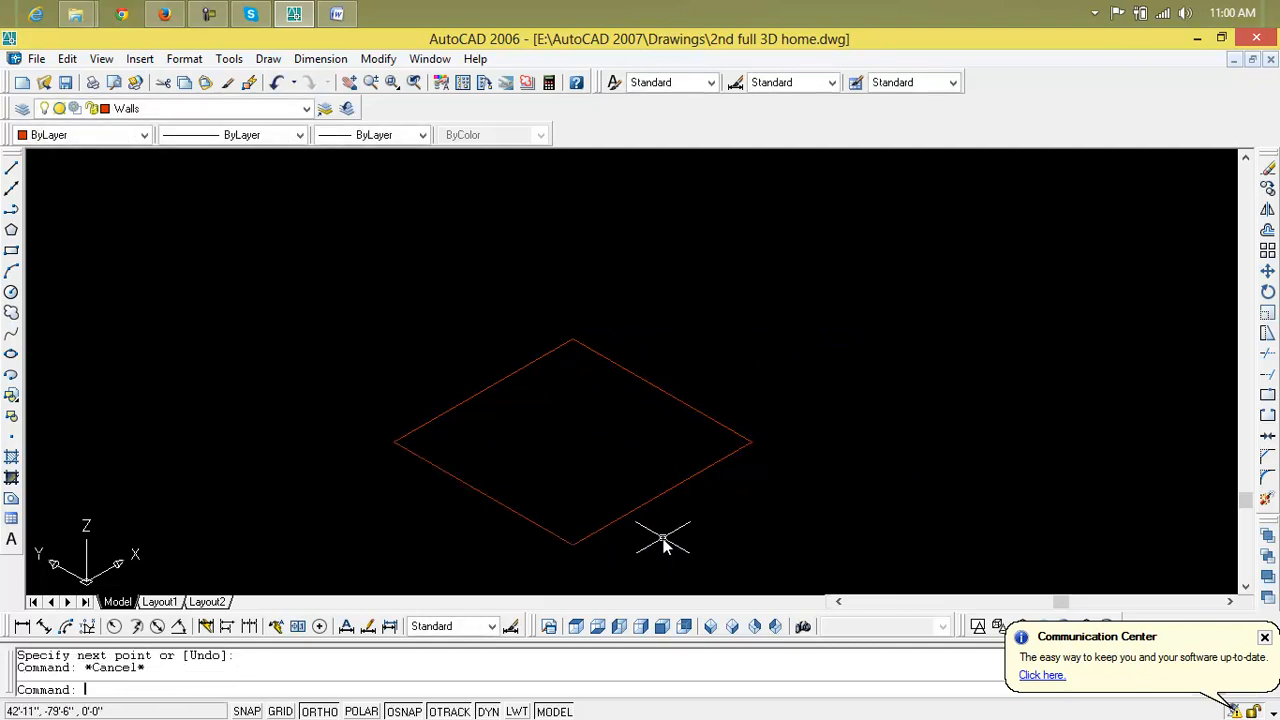
Offset each of the outline's four sides inward by 3"
text(o)
key(Return)
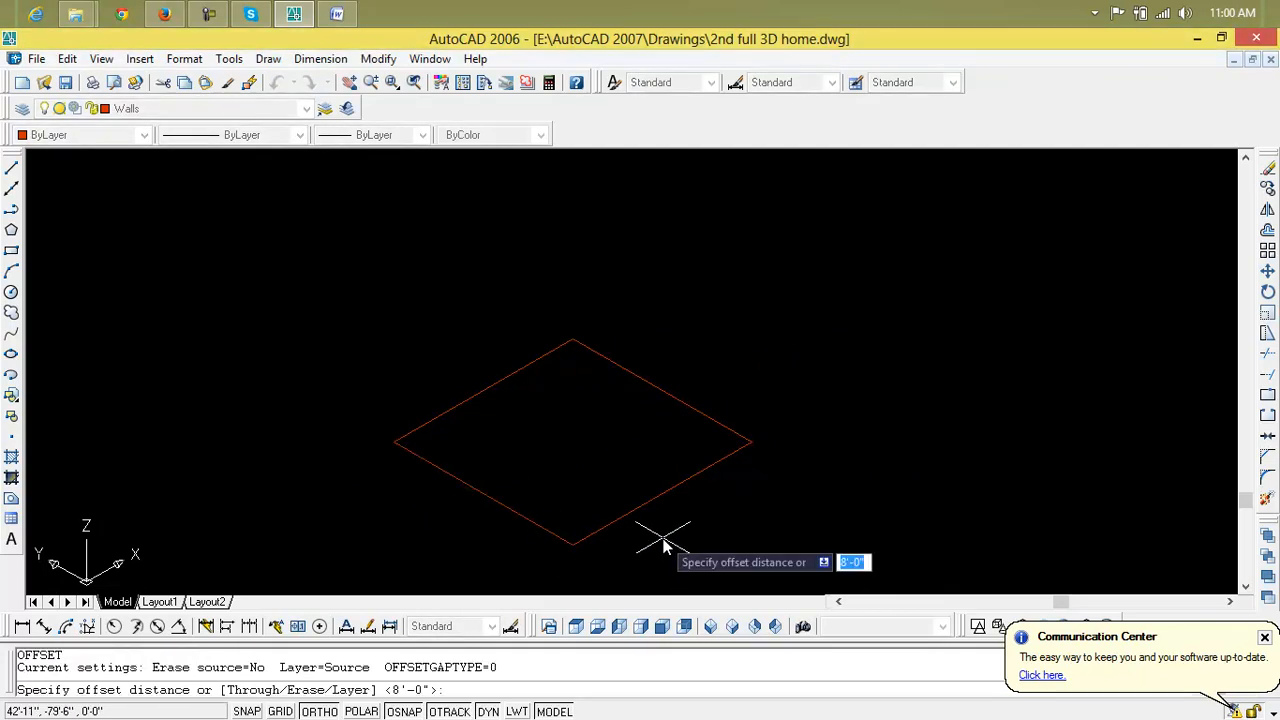
text(3)
key(Return)
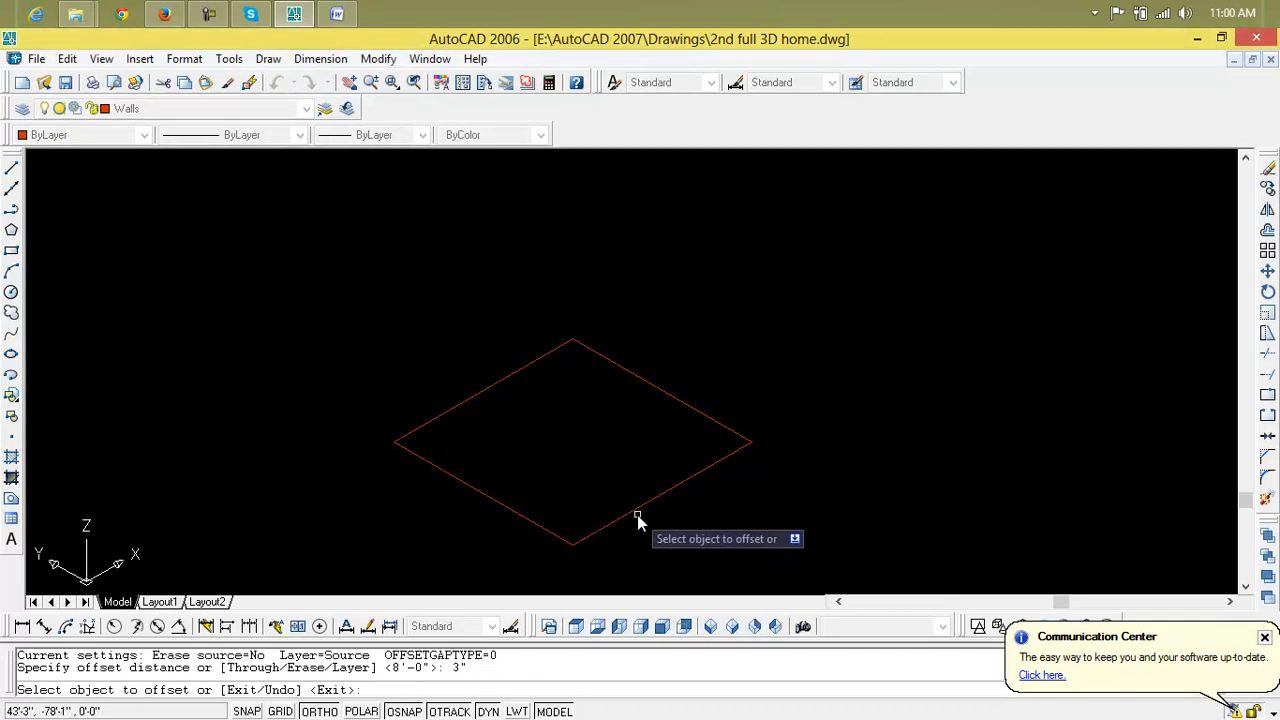
click(640, 512)
click(622, 528)
click(560, 533)
click(548, 470)
click(498, 383)
click(525, 410)
click(652, 382)
click(632, 408)
scroll(652, 425, up, 6)
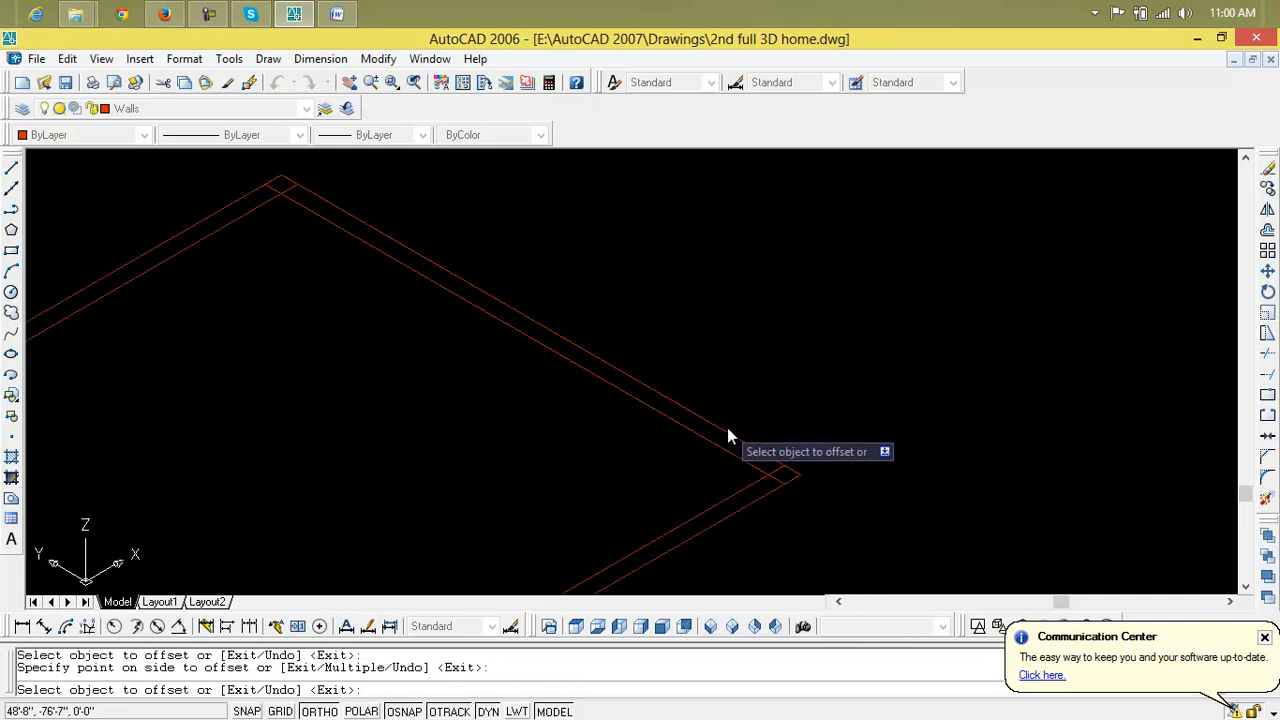
scroll(614, 371, down, 3)
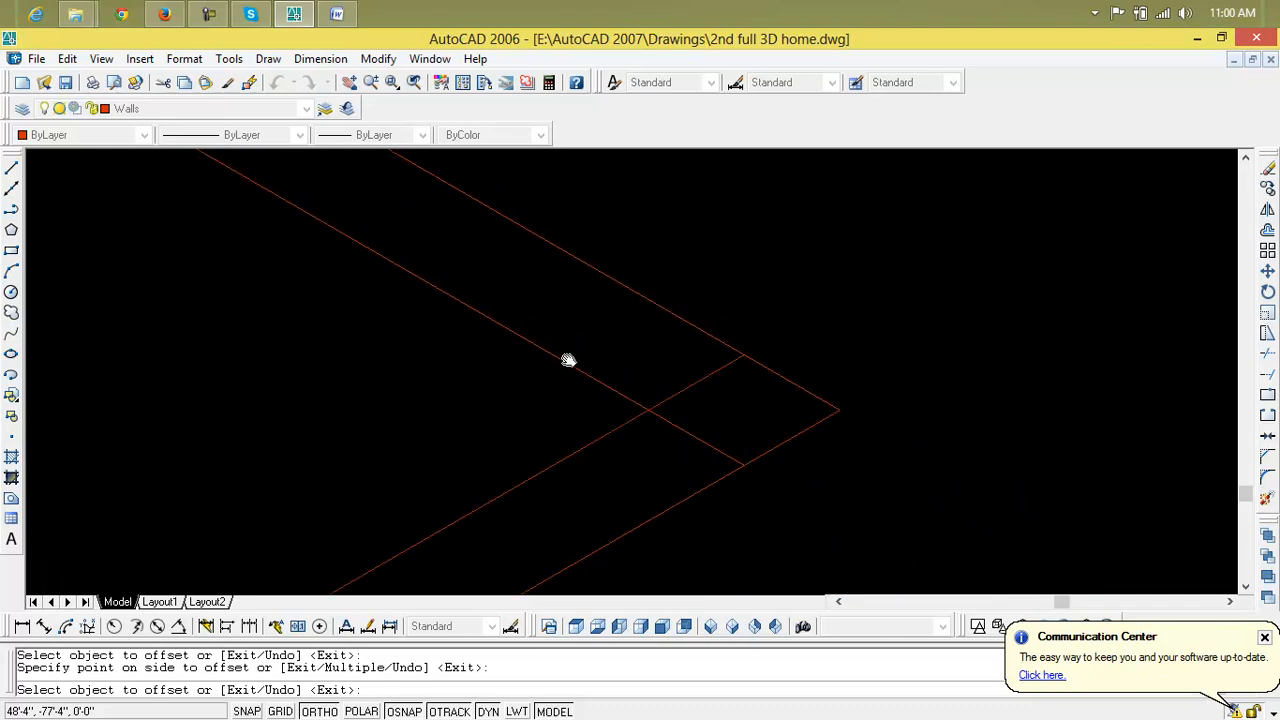
Trim the two overlapping inner line ends at the right corner of the wall outline
key(Escape)
key(Escape)
key(Escape)
text(tr)
key(Return)
key(Return)
click(683, 395)
click(685, 430)
Trim the overlapping inner line ends at the far and left corners of the wall outline
scroll(683, 435, down, 5)
scroll(681, 440, down, 4)
scroll(583, 365, up, 6)
click(641, 375)
click(674, 373)
click(632, 368)
scroll(613, 381, down, 5)
mouse_move(586, 434)
middle_down()
mouse_move(649, 409)
mouse_move(694, 434)
mouse_move(599, 513)
mouse_move(486, 377)
middle_up()
scroll(480, 486, up, 4)
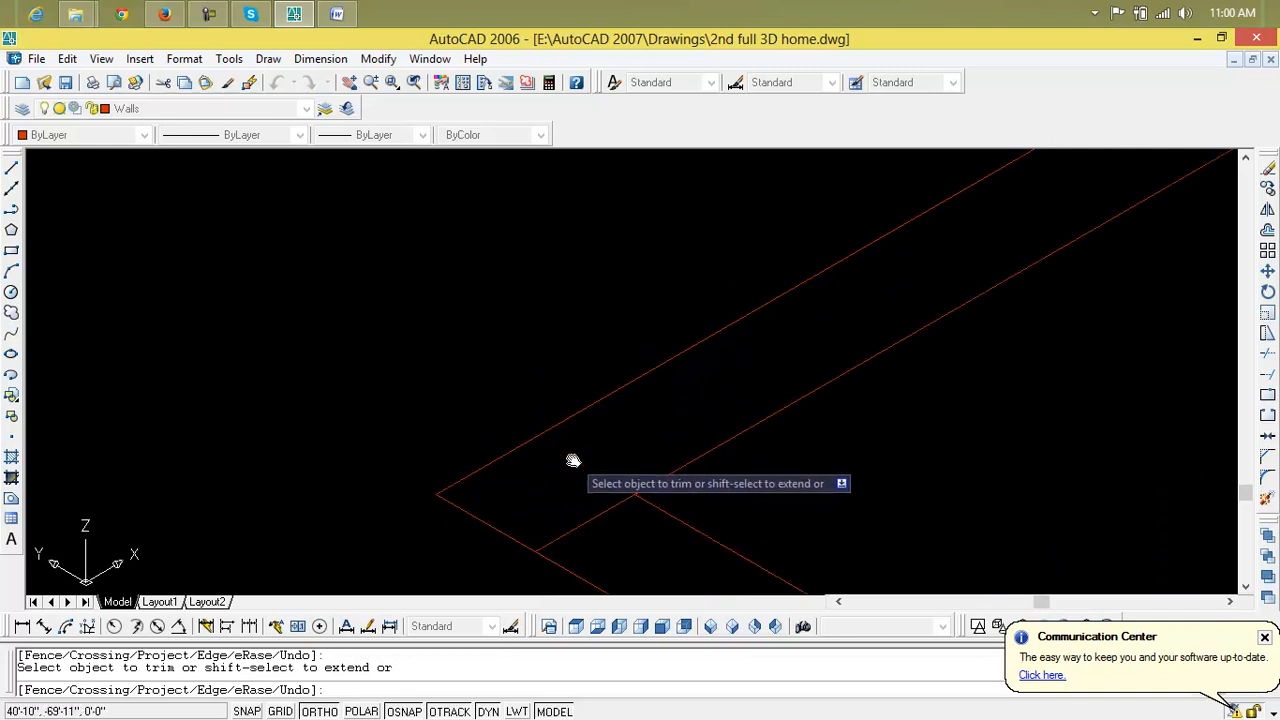
click(586, 520)
Trim the two overlapping inner line ends at the nearest corner and finish trimming
scroll(645, 519, down, 5)
middle_drag(645, 519, 686, 543)
scroll(500, 450, up, 4)
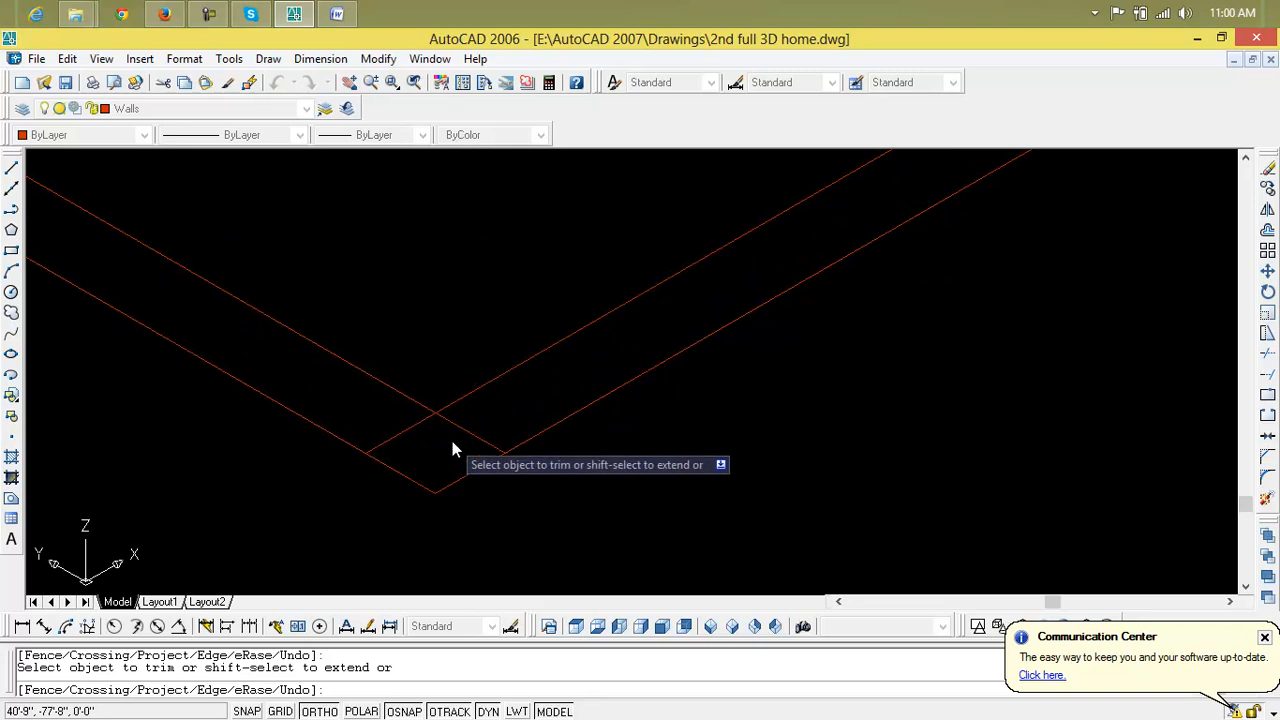
click(468, 431)
click(410, 438)
scroll(455, 455, down, 5)
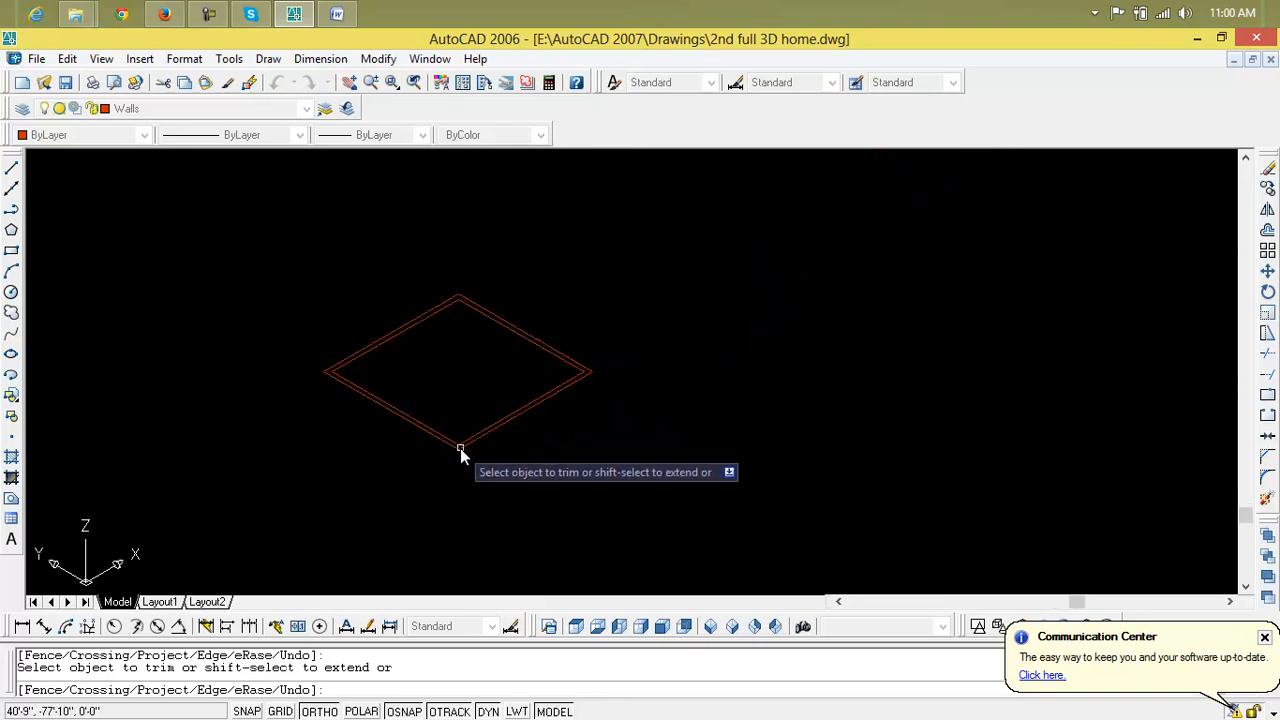
key(Escape)
key(Escape)
key(Escape)
Copy the whole double-line wall outline from its nearest outer corner to a clear spot beside the original in the 270° direction
click(645, 288)
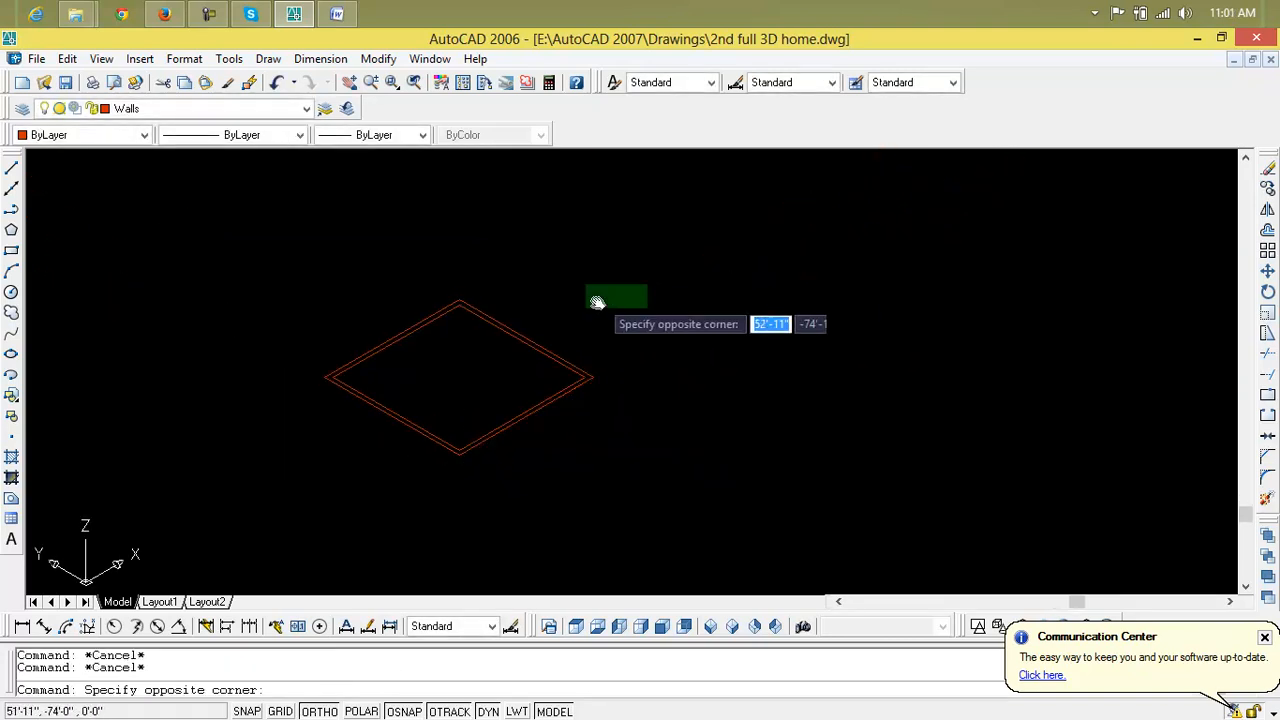
click(274, 490)
text(cp)
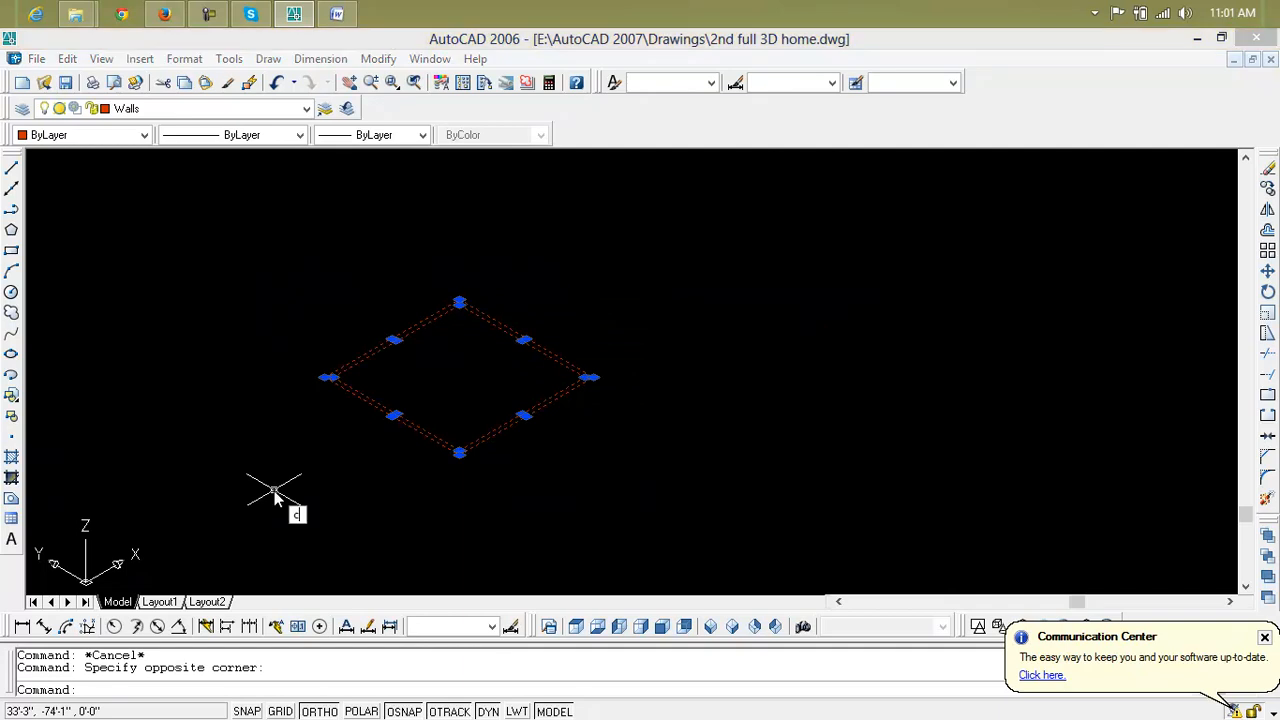
key(Return)
scroll(460, 468, up, 5)
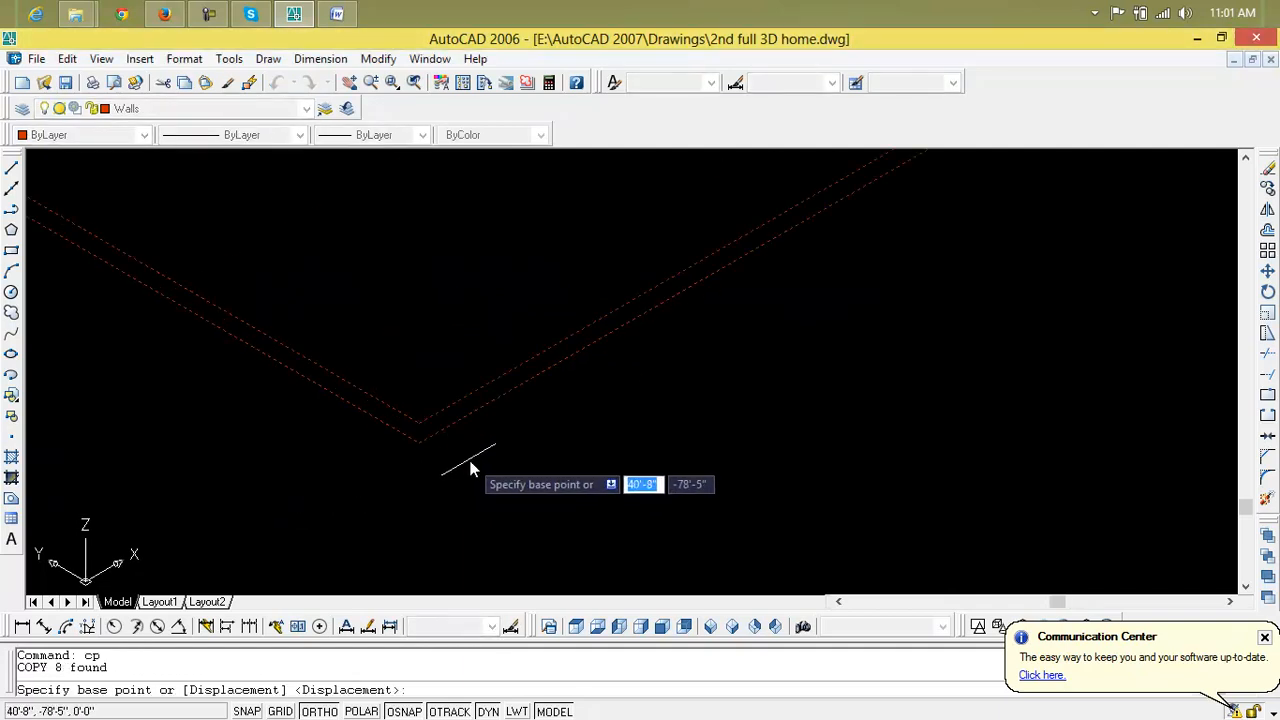
click(418, 440)
scroll(686, 451, down, 5)
middle_drag(686, 451, 276, 430)
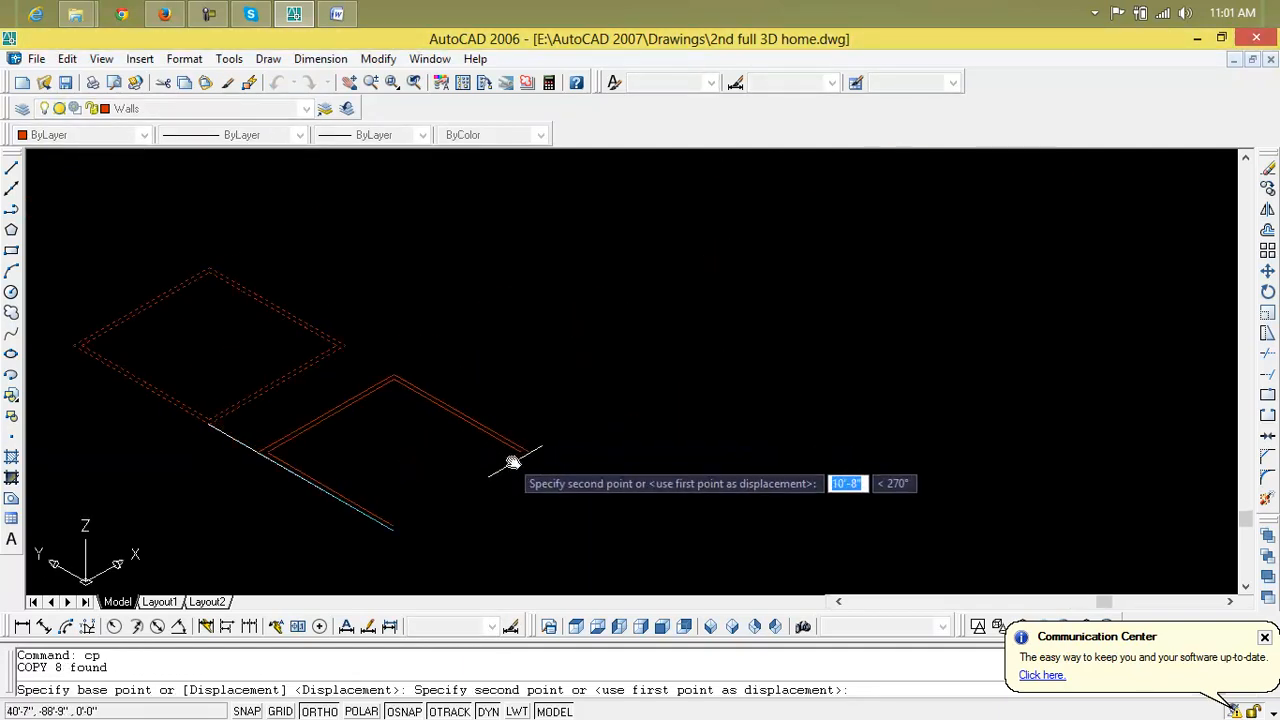
click(520, 470)
key(Escape)
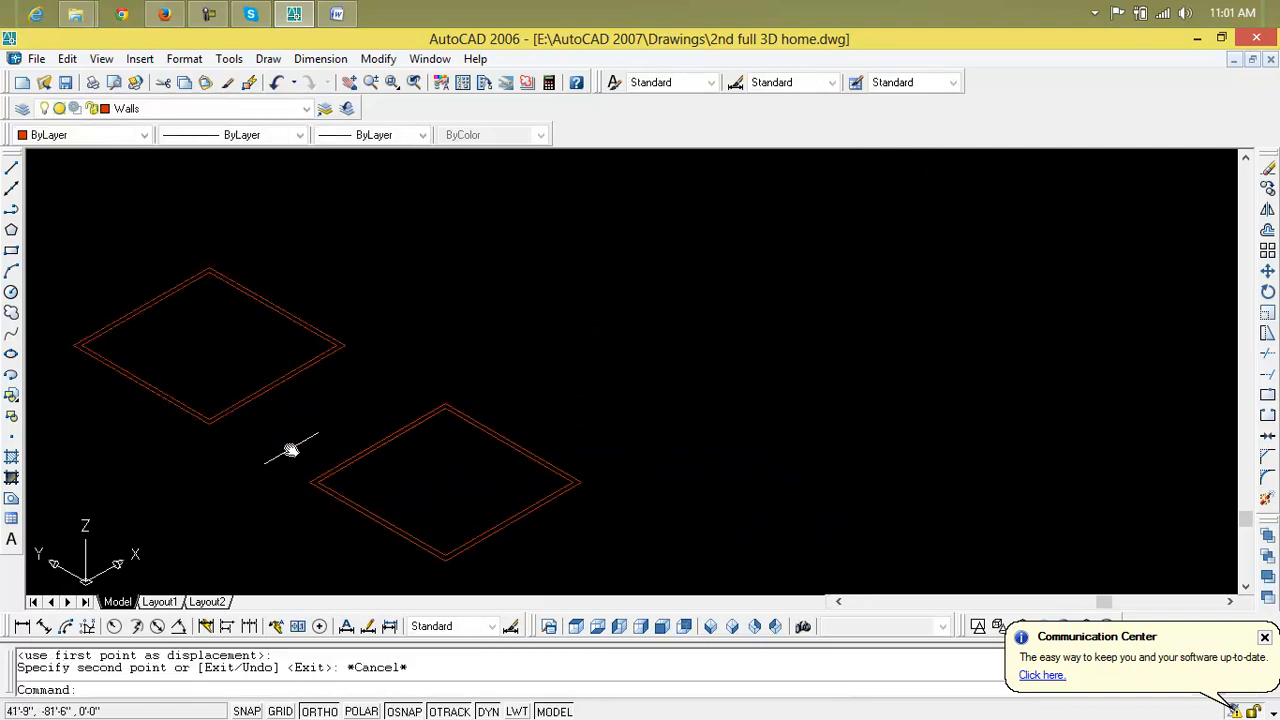
Draw a line across the original outline between the midpoints of two opposite inner wall lines
scroll(194, 406, up, 5)
middle_drag(194, 406, 490, 494)
key(Escape)
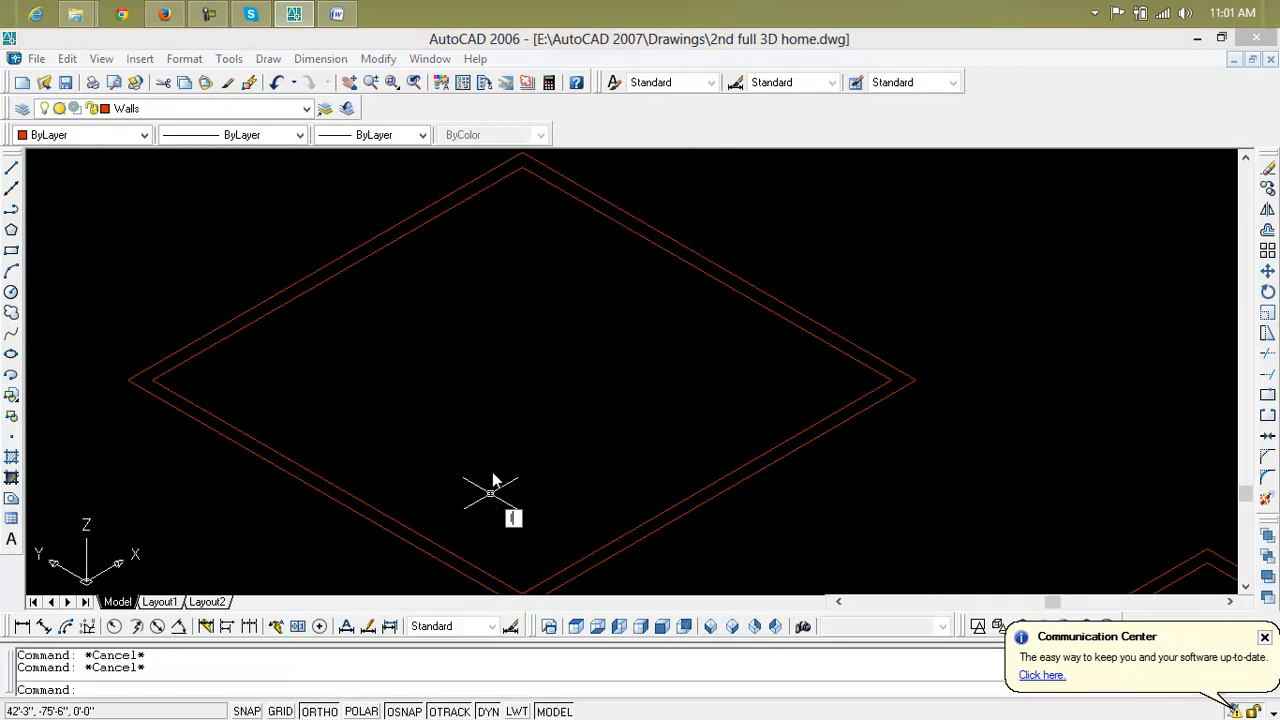
text(l)
key(Return)
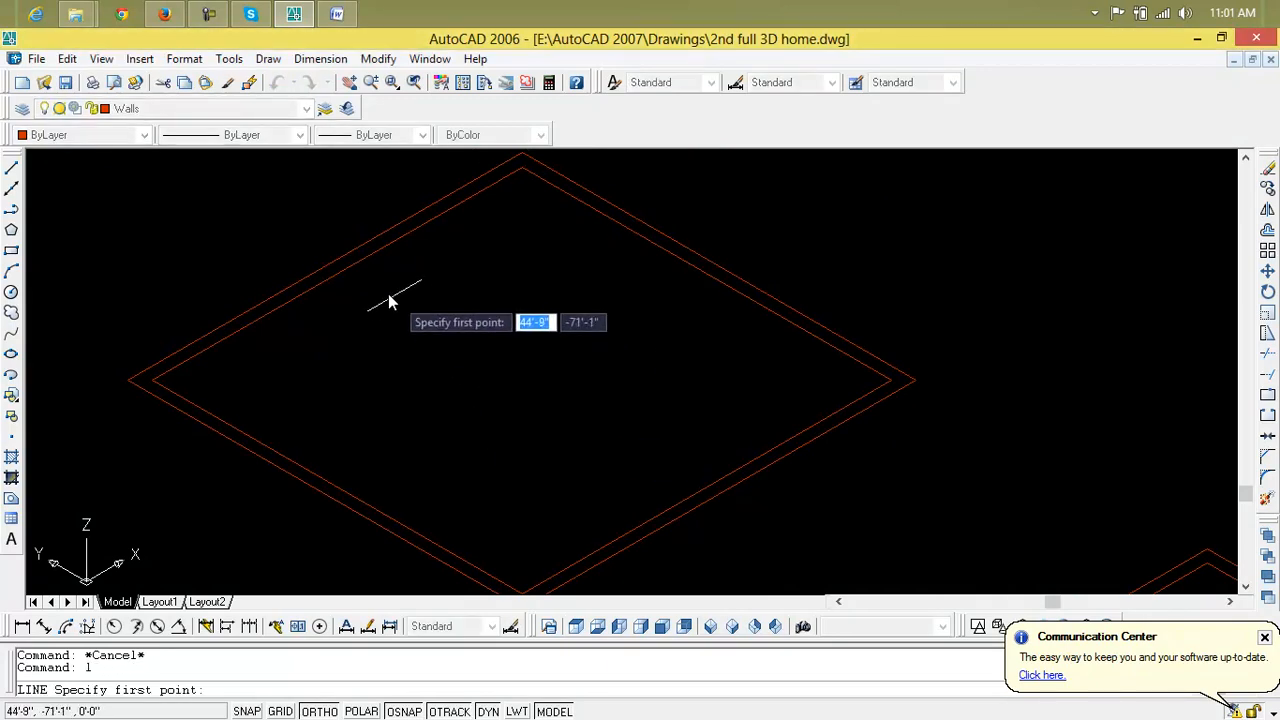
click(337, 273)
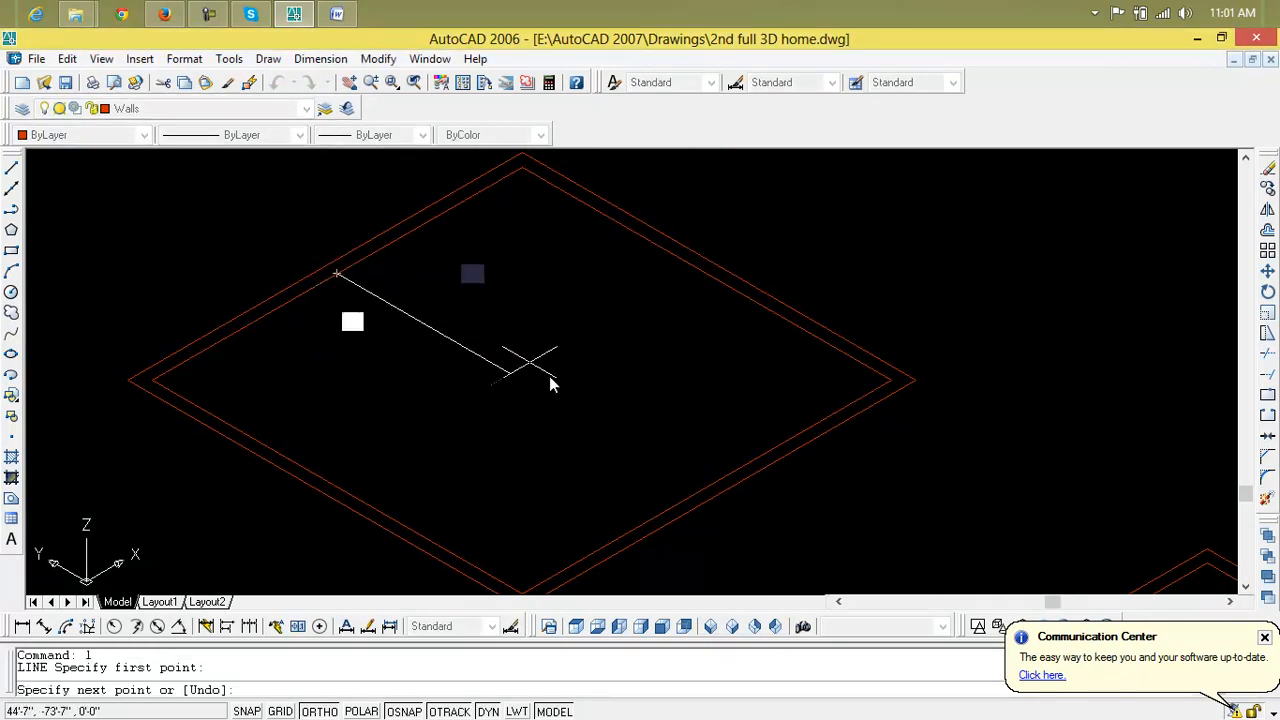
click(706, 488)
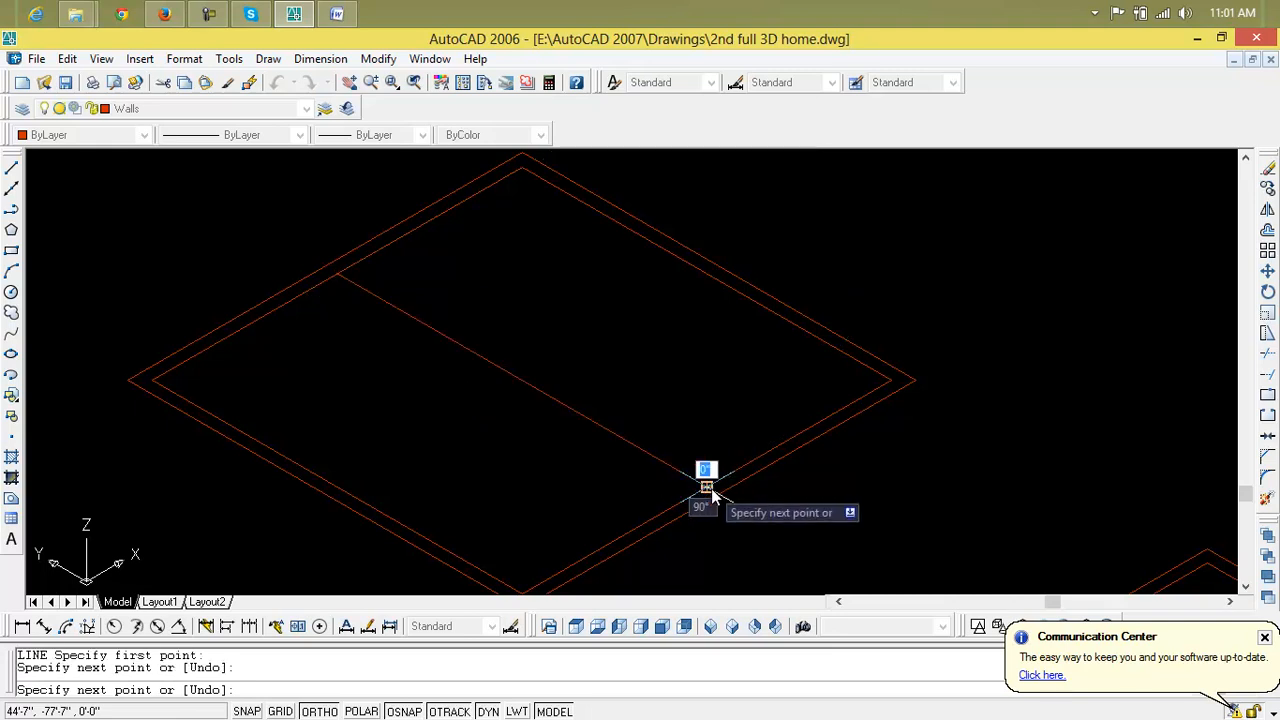
key(Escape)
key(Escape)
text(o)
key(Return)
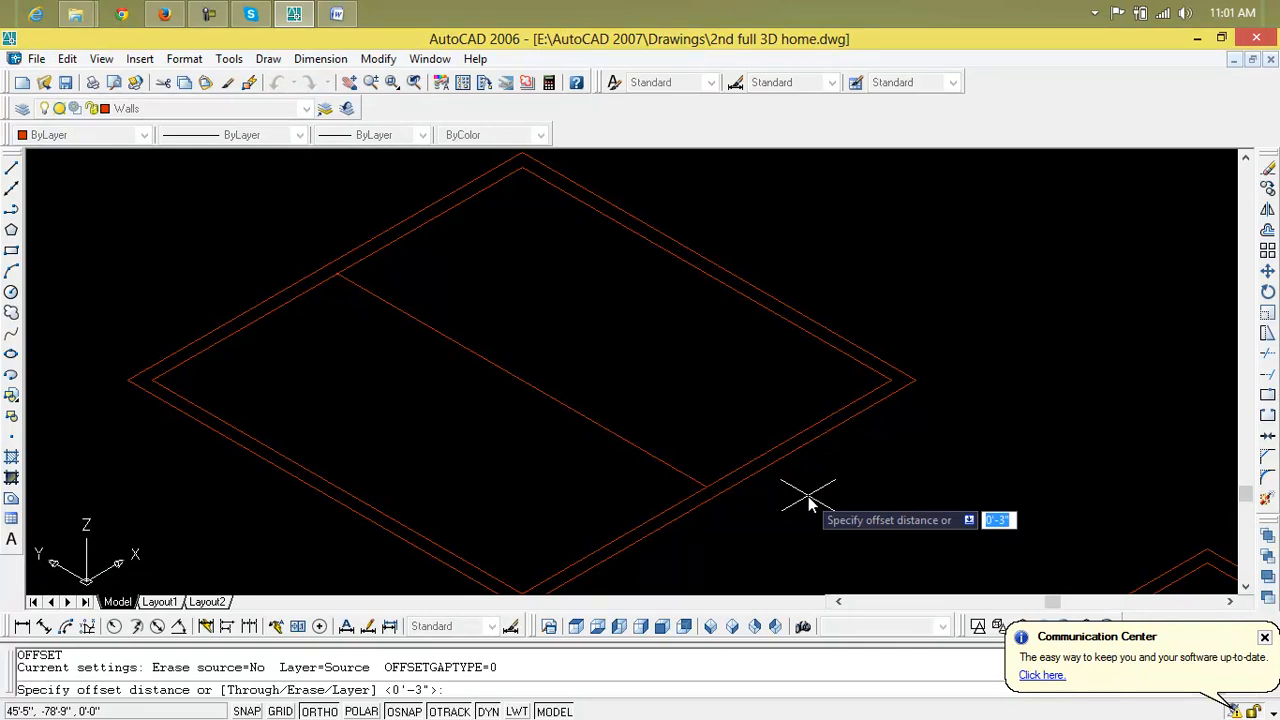
text(1)
key(Return)
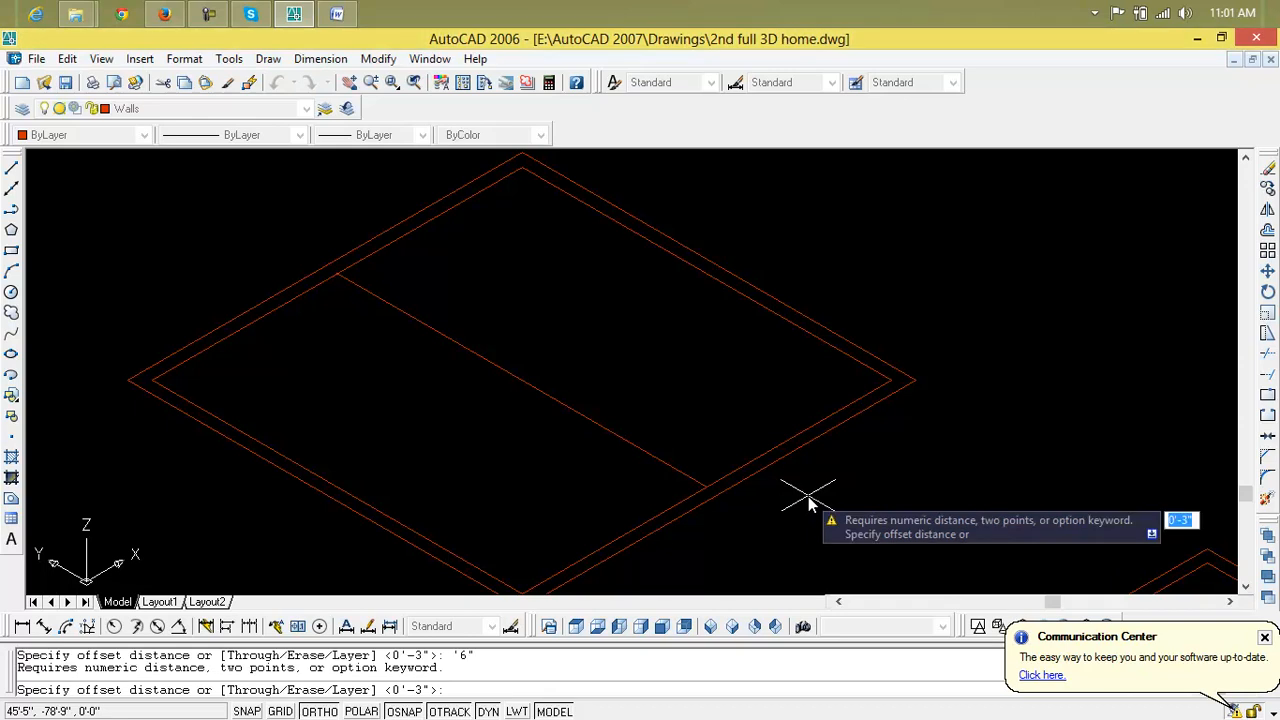
key(Escape)
Offset the middle dividing line by .6" to both sides
text(o)
key(Return)
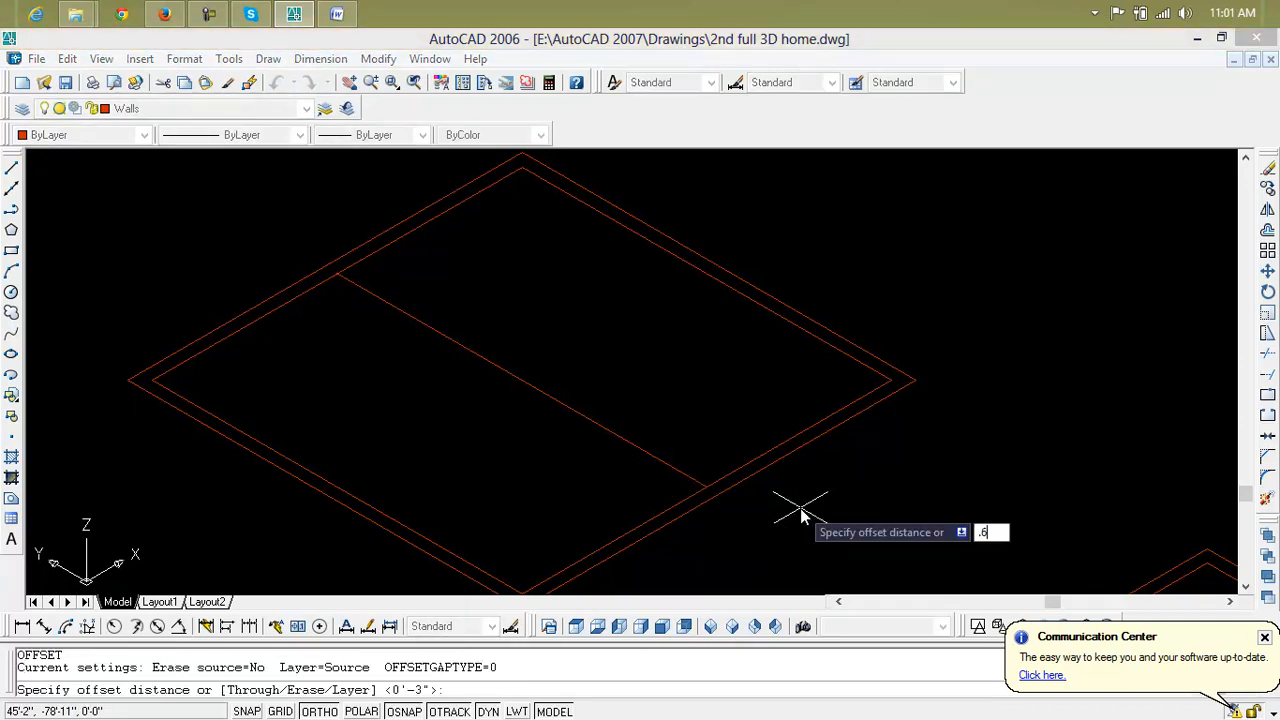
key(Return)
click(683, 474)
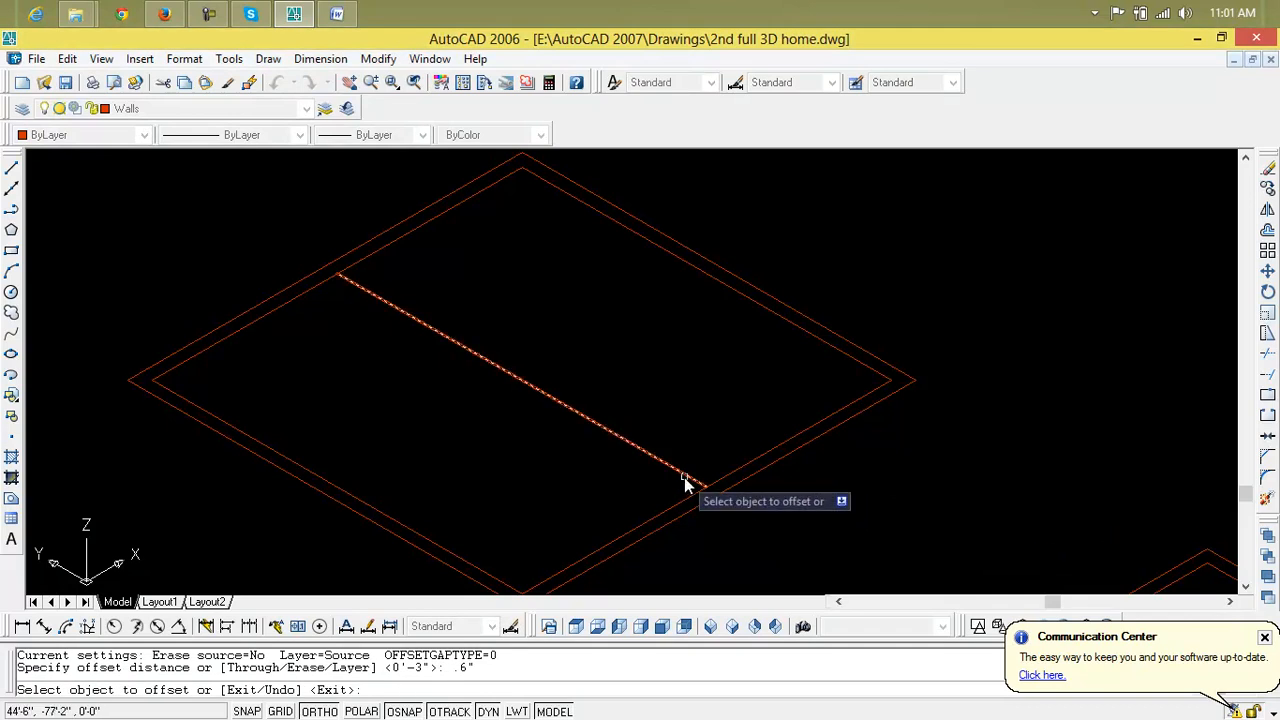
click(688, 475)
scroll(687, 472, up, 3)
click(689, 490)
click(680, 500)
scroll(666, 520, down, 3)
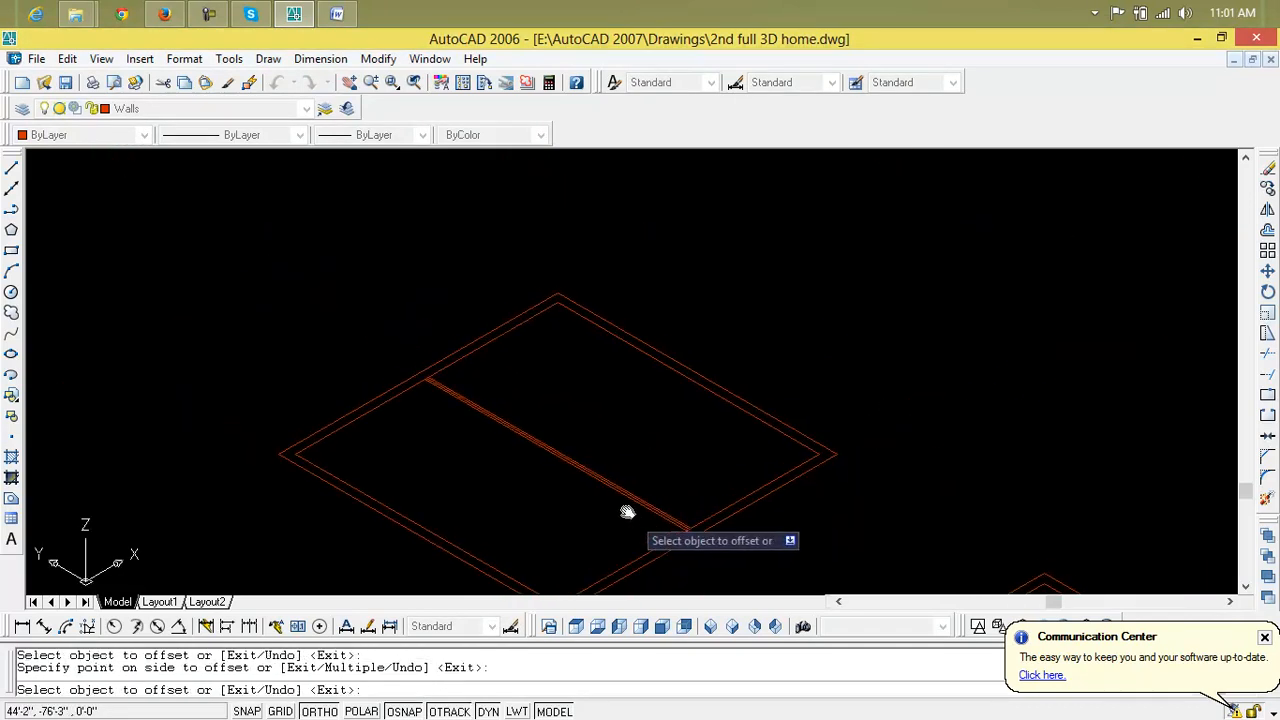
key(Escape)
key(Escape)
Delete the centre line between the two offset partition lines
scroll(630, 505, up, 3)
scroll(630, 497, up, 2)
scroll(640, 490, down, 1)
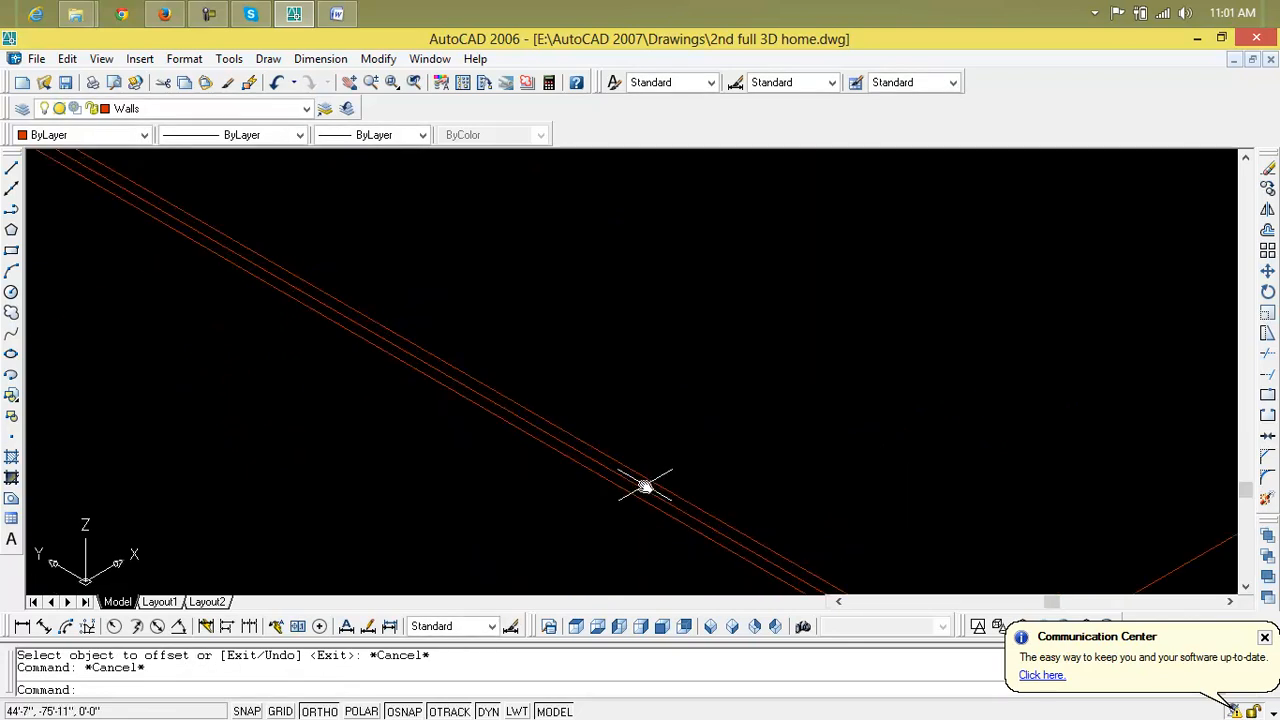
click(645, 488)
key(Delete)
scroll(647, 490, down, 3)
middle_drag(647, 490, 650, 516)
text(l)
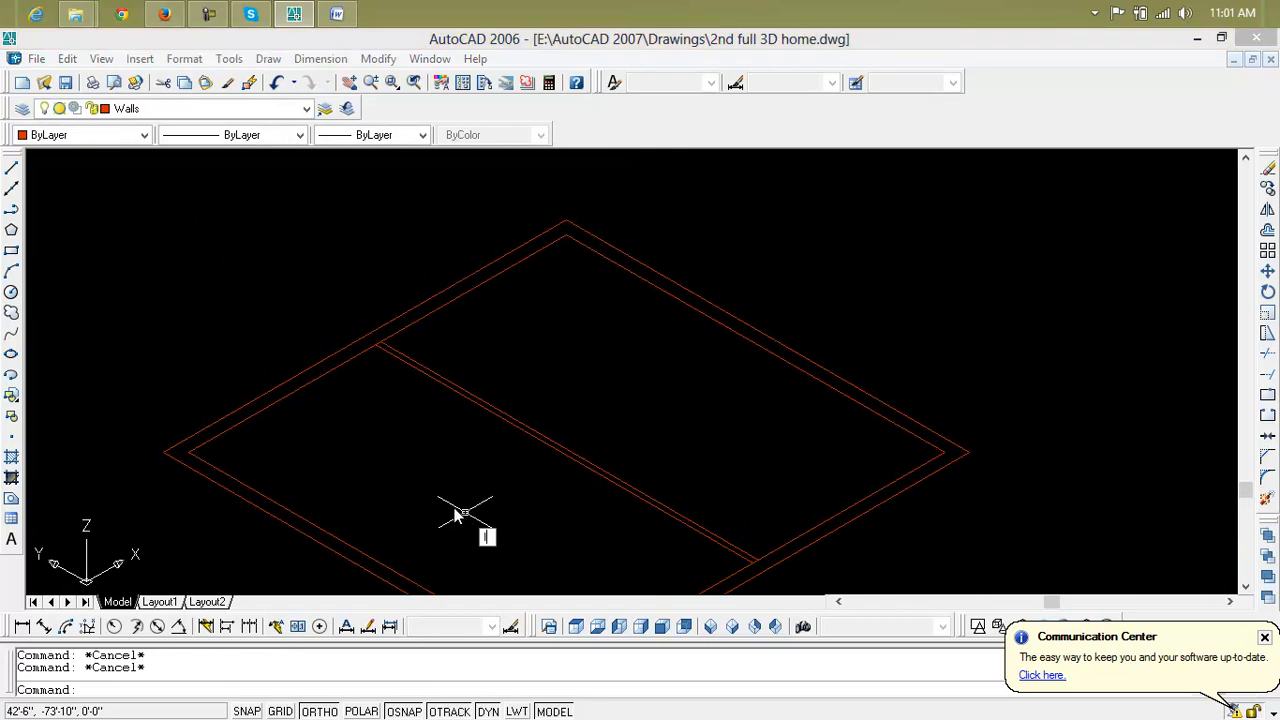
key(Return)
key(Escape)
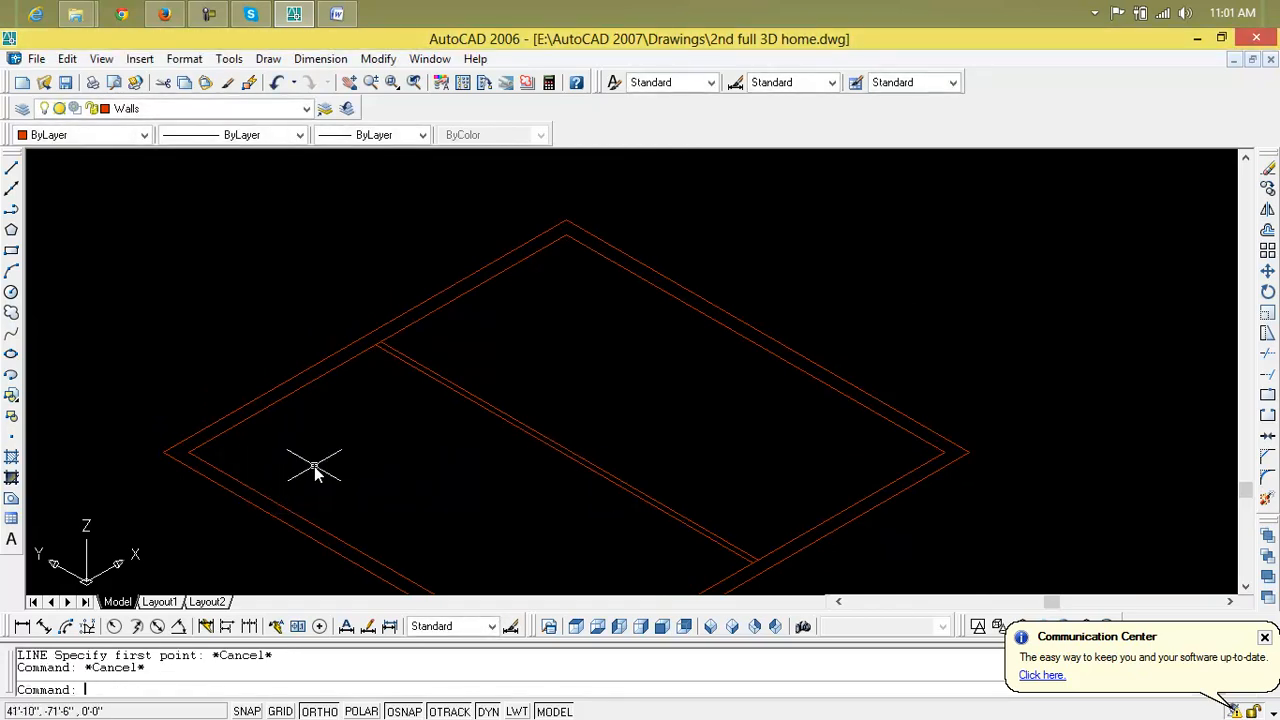
Offset the inner line of the upper-left wall 1' toward the inside of the outline
text(o)
key(Return)
text(1')
key(Return)
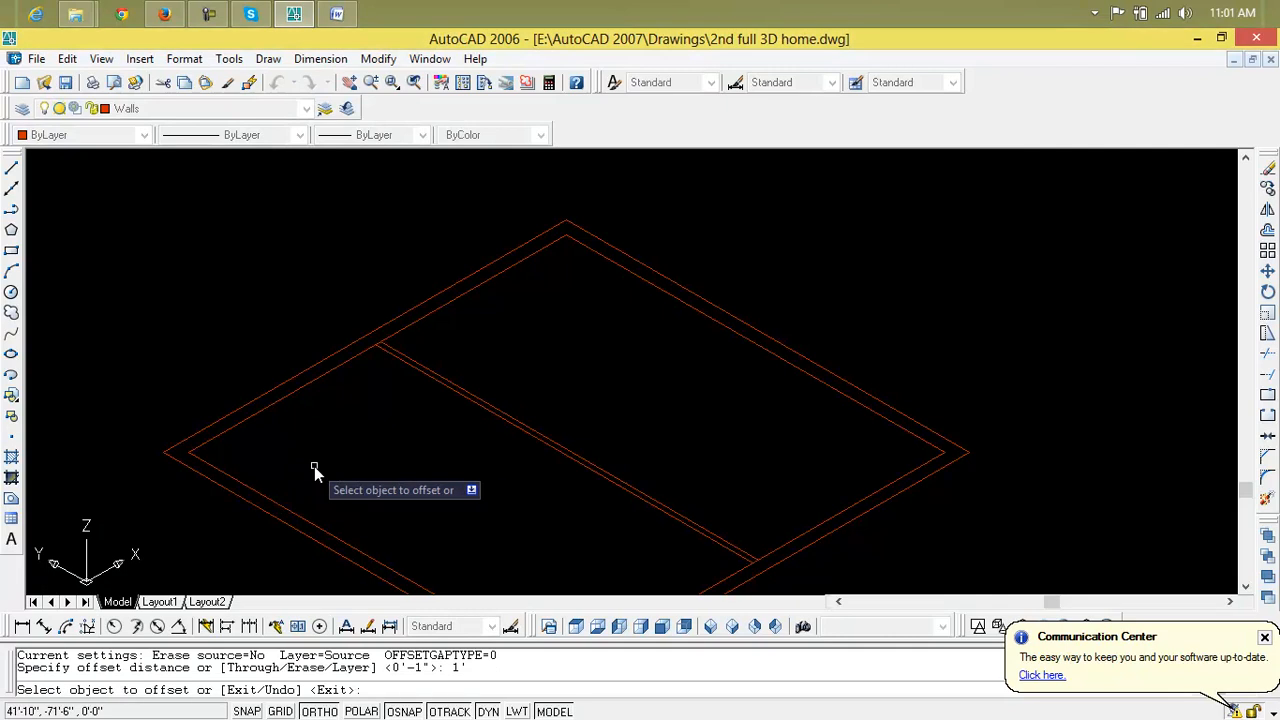
click(265, 411)
click(294, 458)
key(Escape)
key(Escape)
scroll(385, 436, up, 2)
mouse_move(391, 437)
middle_down()
mouse_move(549, 437)
mouse_move(510, 405)
middle_up()
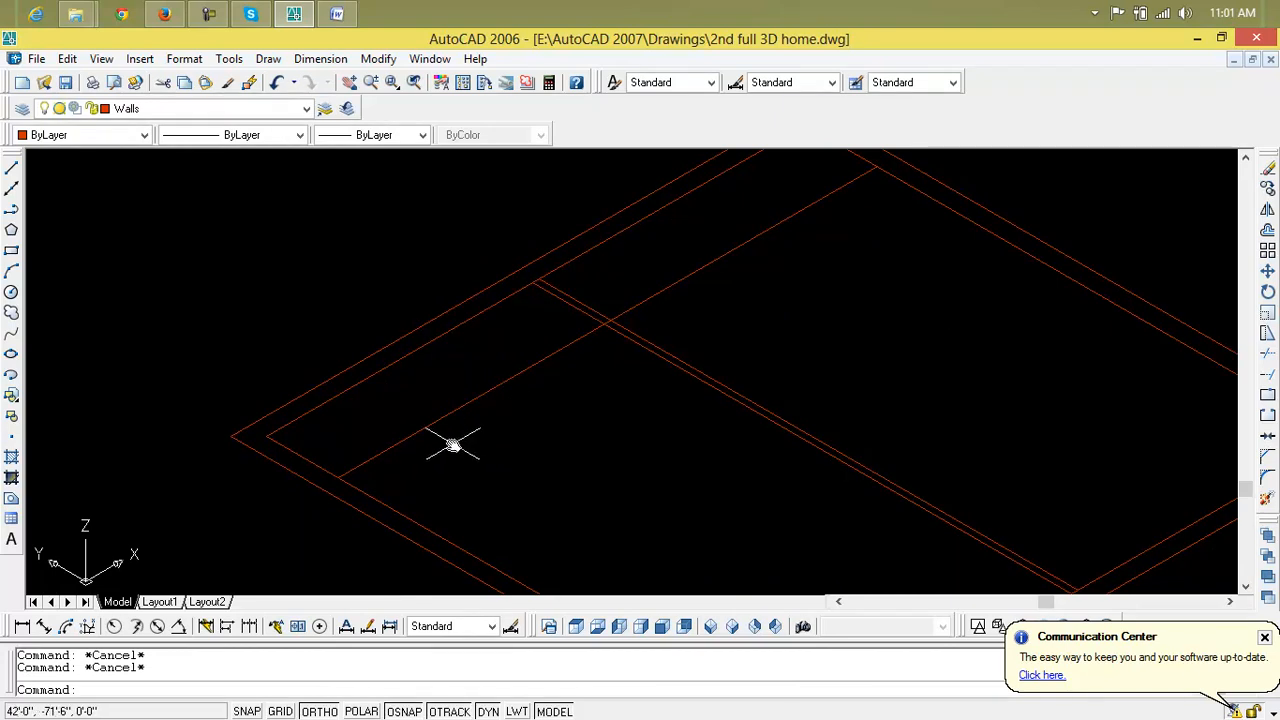
Offset the new cross line by 1" toward the inside to form a second thin partition
key(Return)
text(1)
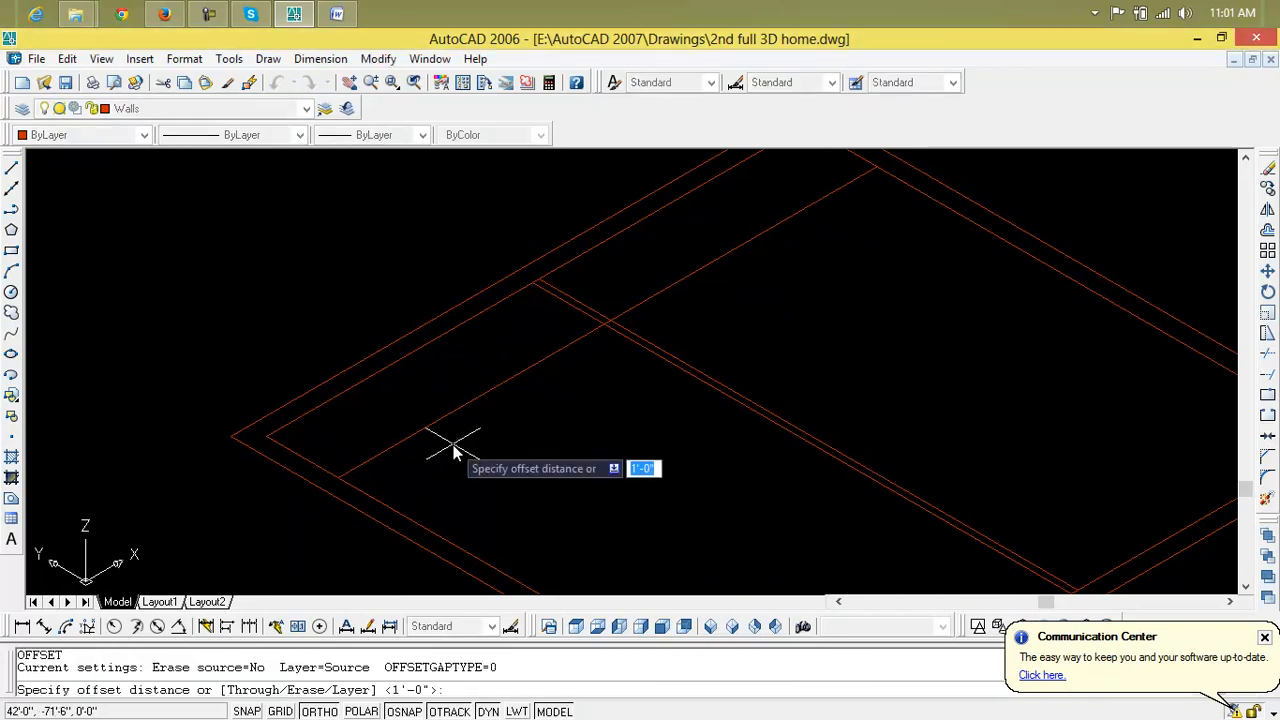
key(Return)
click(444, 419)
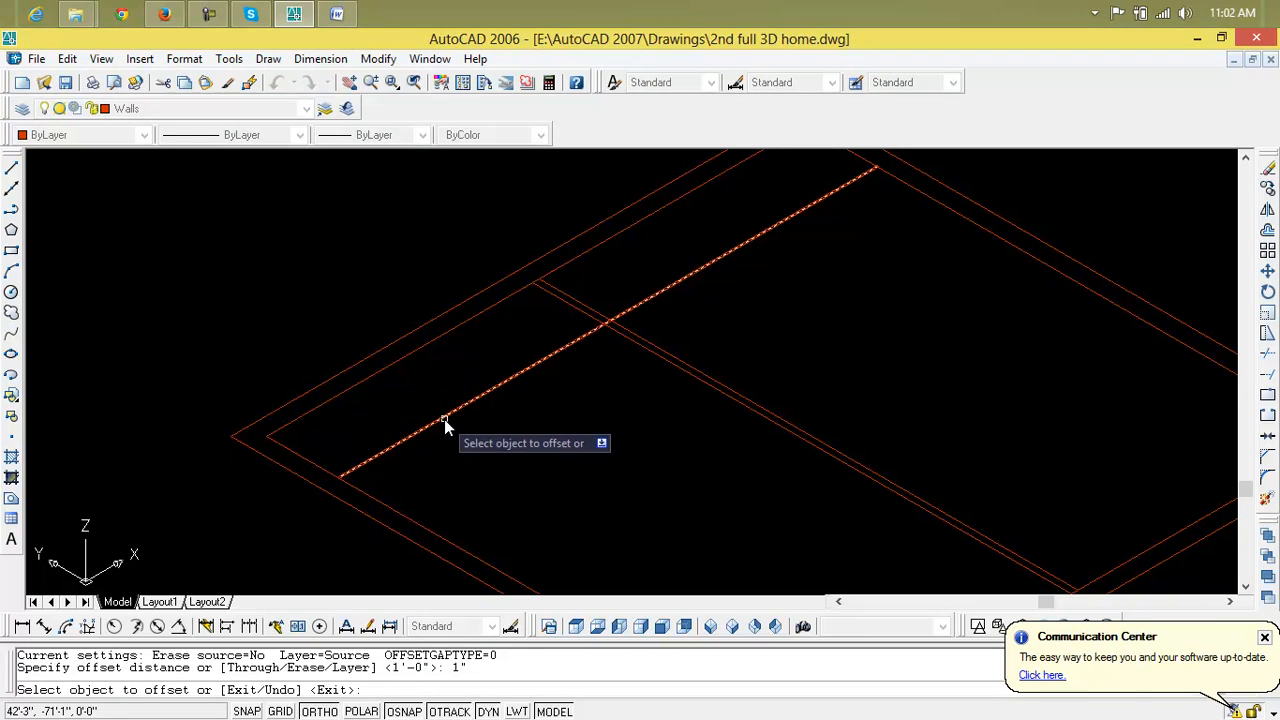
click(478, 459)
scroll(551, 285, up, 2)
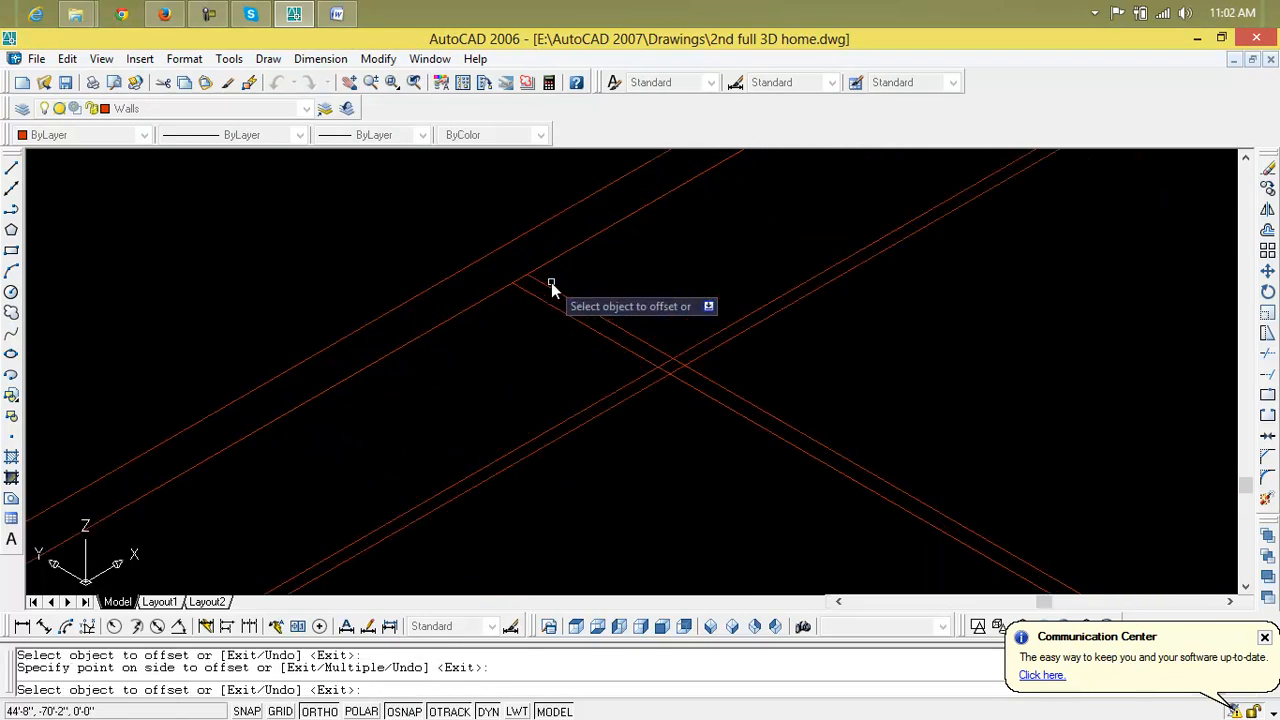
scroll(555, 285, down, 2)
key(Escape)
key(Escape)
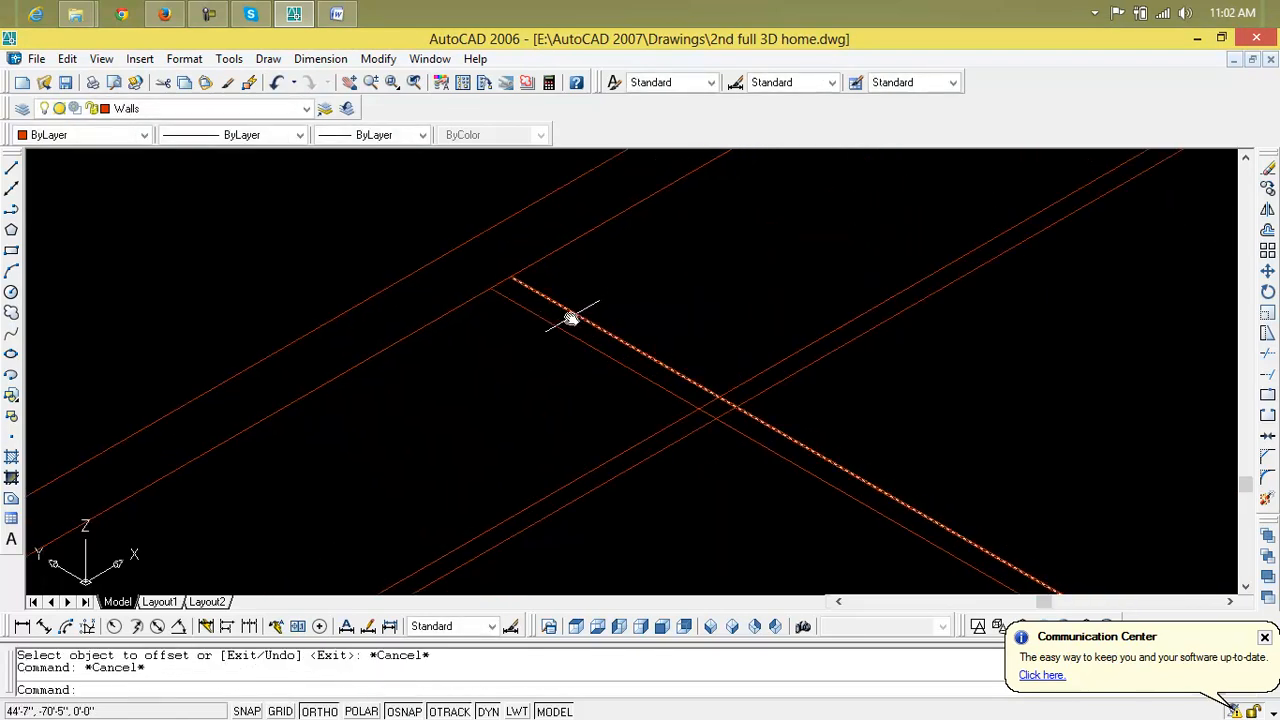
Try a three-point arc from the cross partition's left end past the inner wall to the partition crossing, and delete it
scroll(570, 330, down, 1)
middle_drag(564, 340, 571, 337)
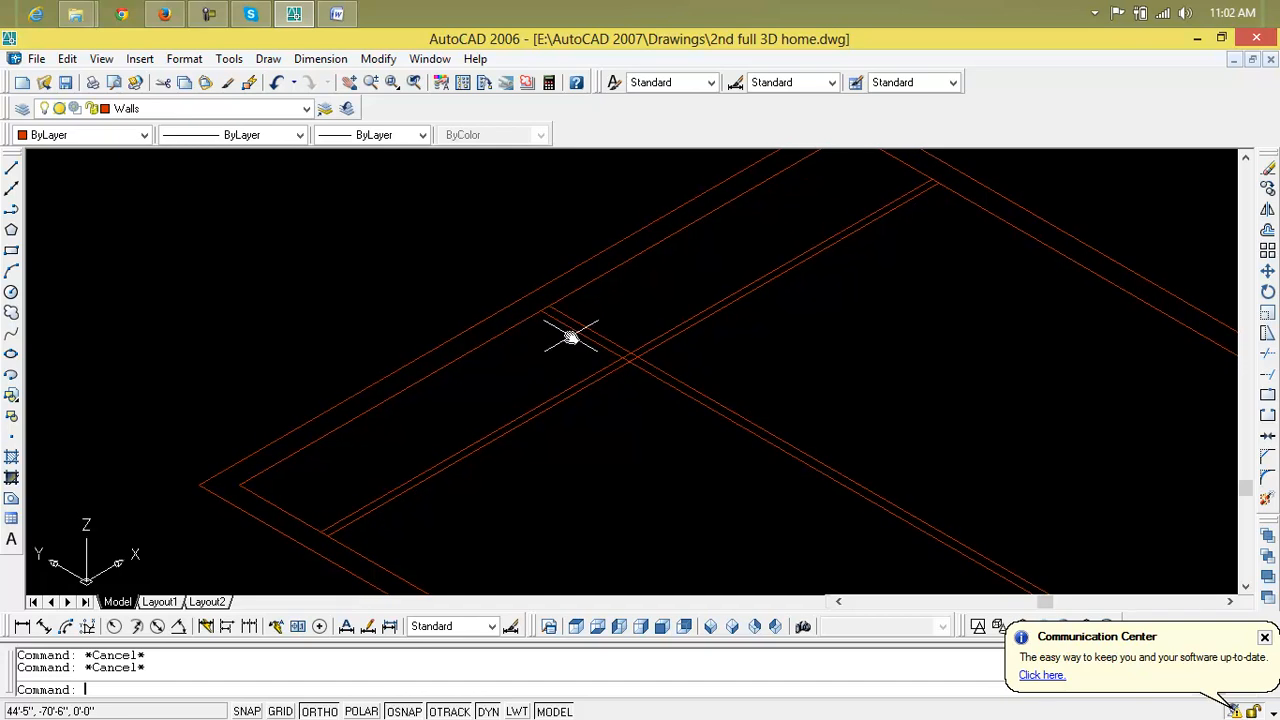
text(zrc)
key(Return)
scroll(342, 535, up, 2)
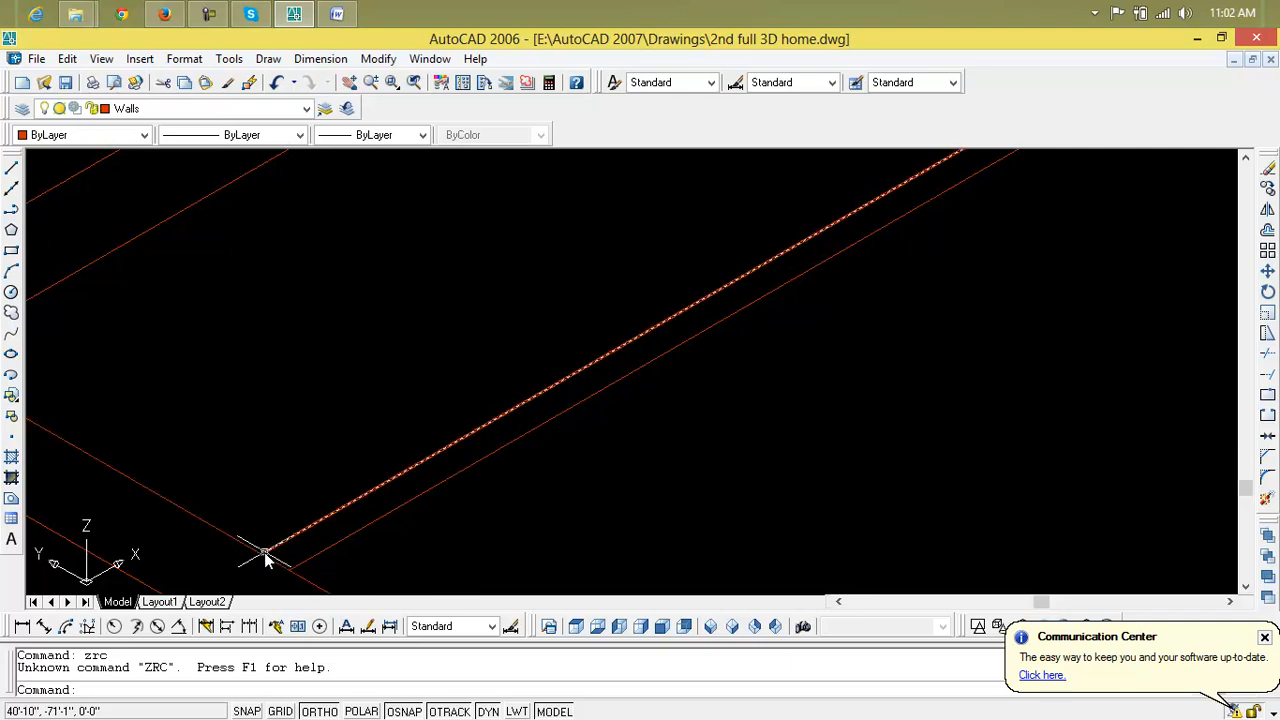
text(a)
key(Return)
click(264, 552)
scroll(425, 237, down, 4)
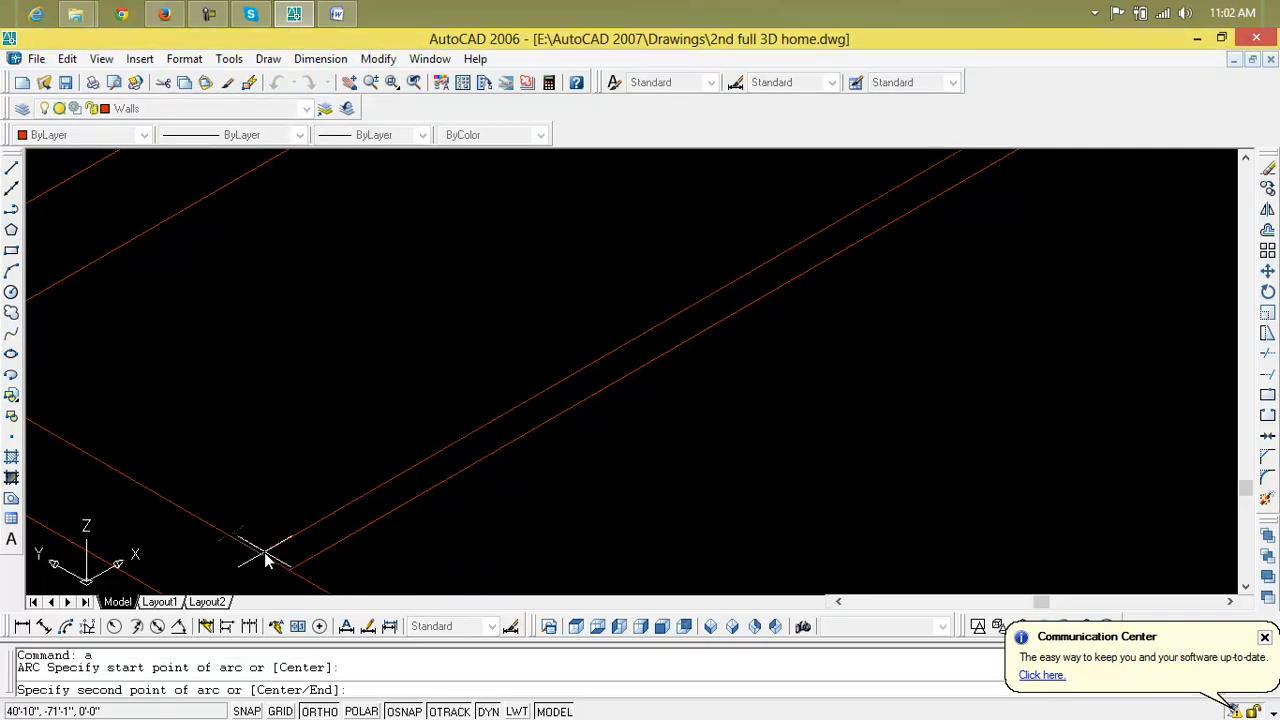
middle_drag(427, 237, 343, 420)
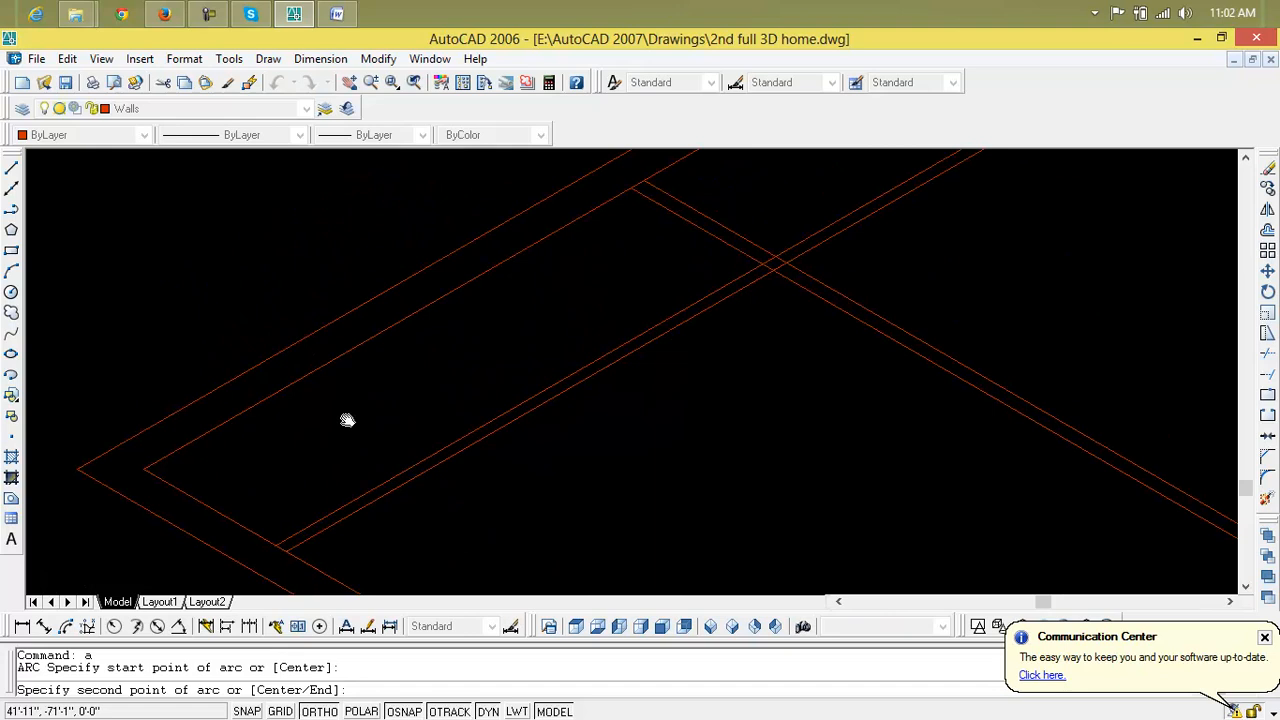
click(409, 314)
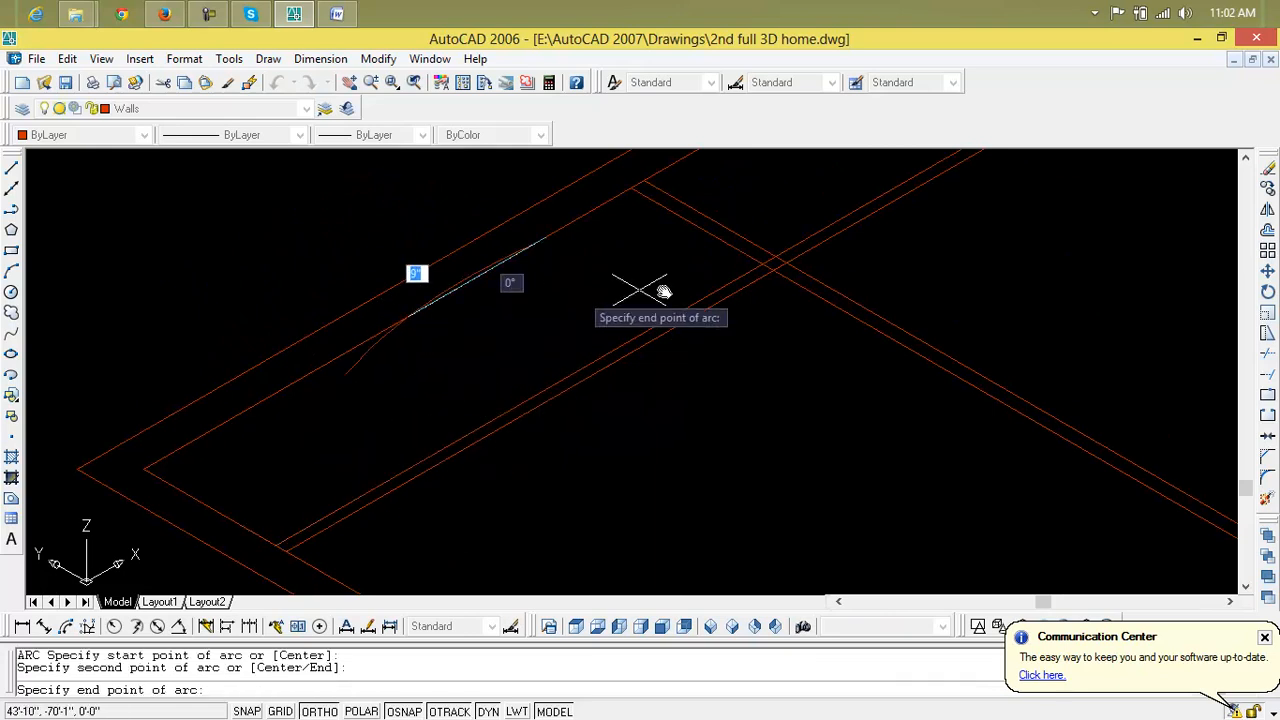
click(762, 265)
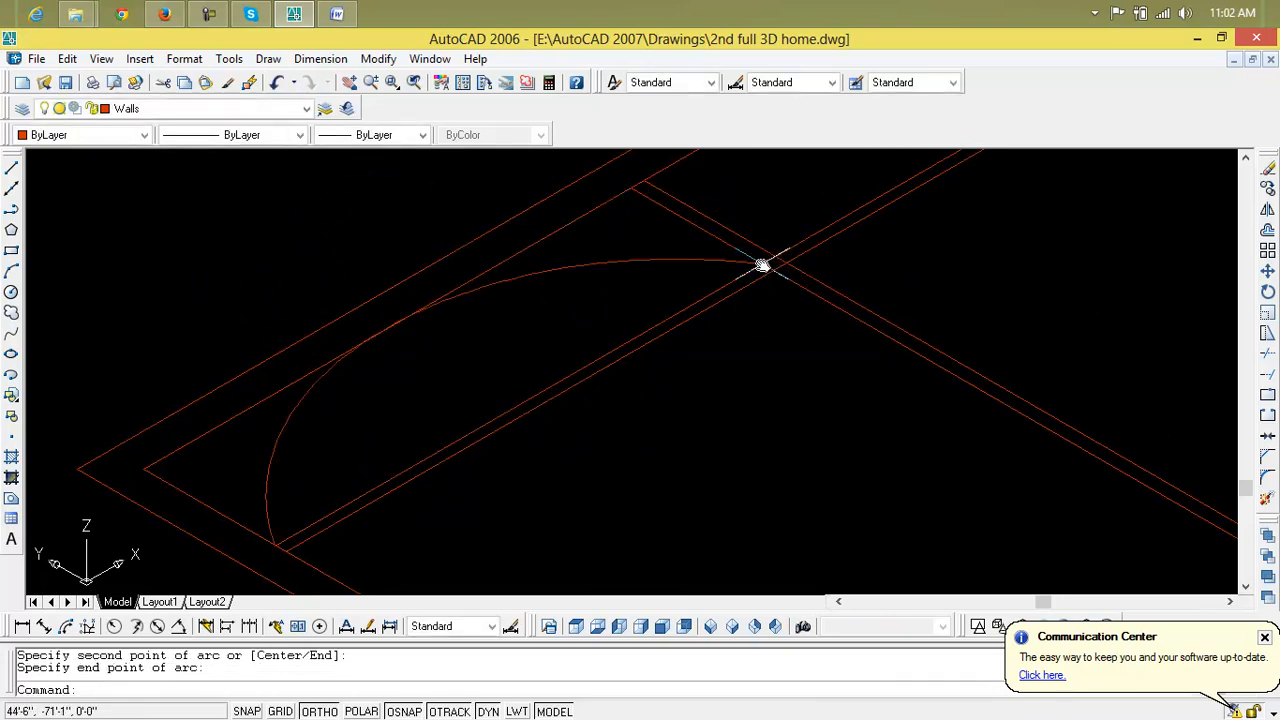
click(591, 266)
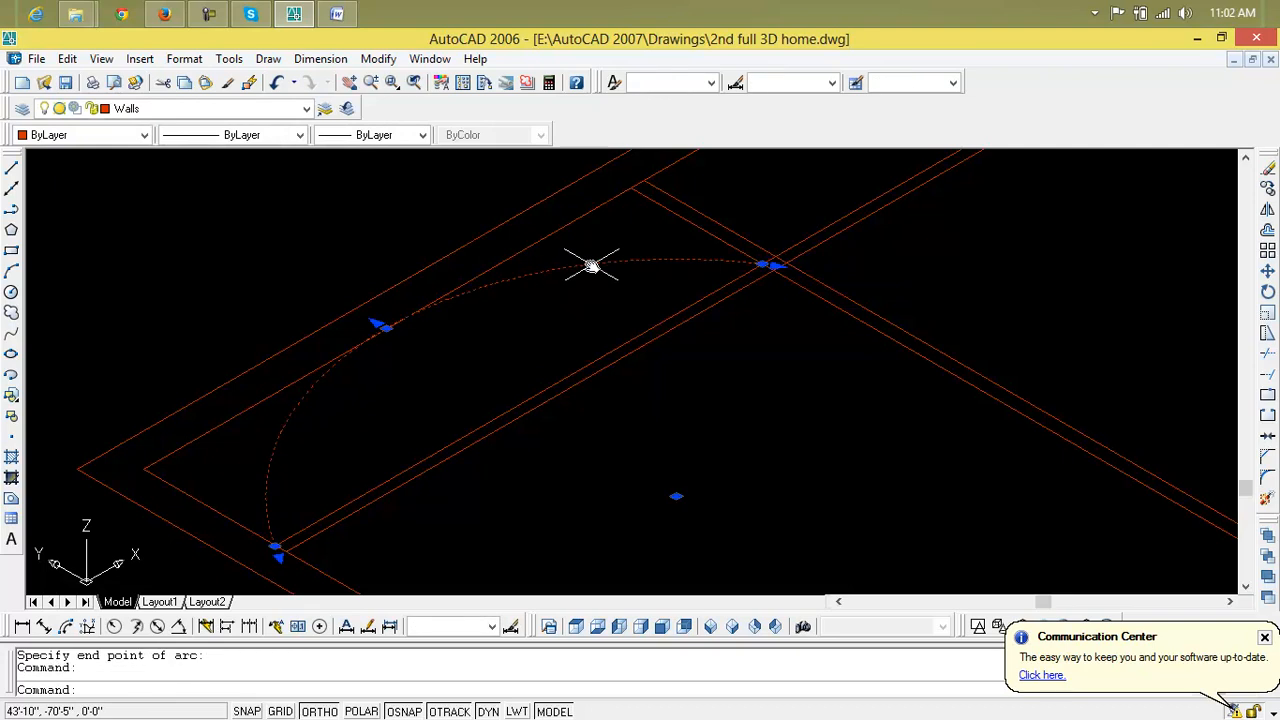
key(Delete)
Draw a line along the upper-left inner wall from its left inner corner to the near line of the long partition
text(l)
key(Return)
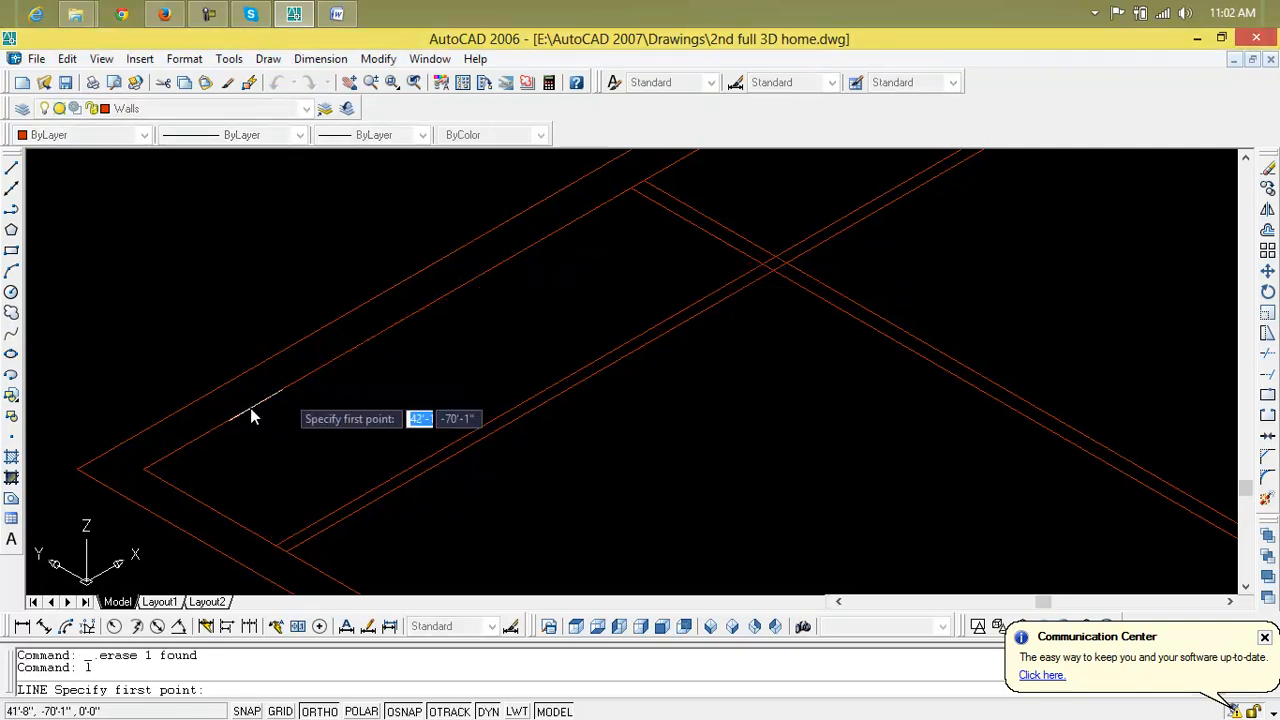
click(146, 470)
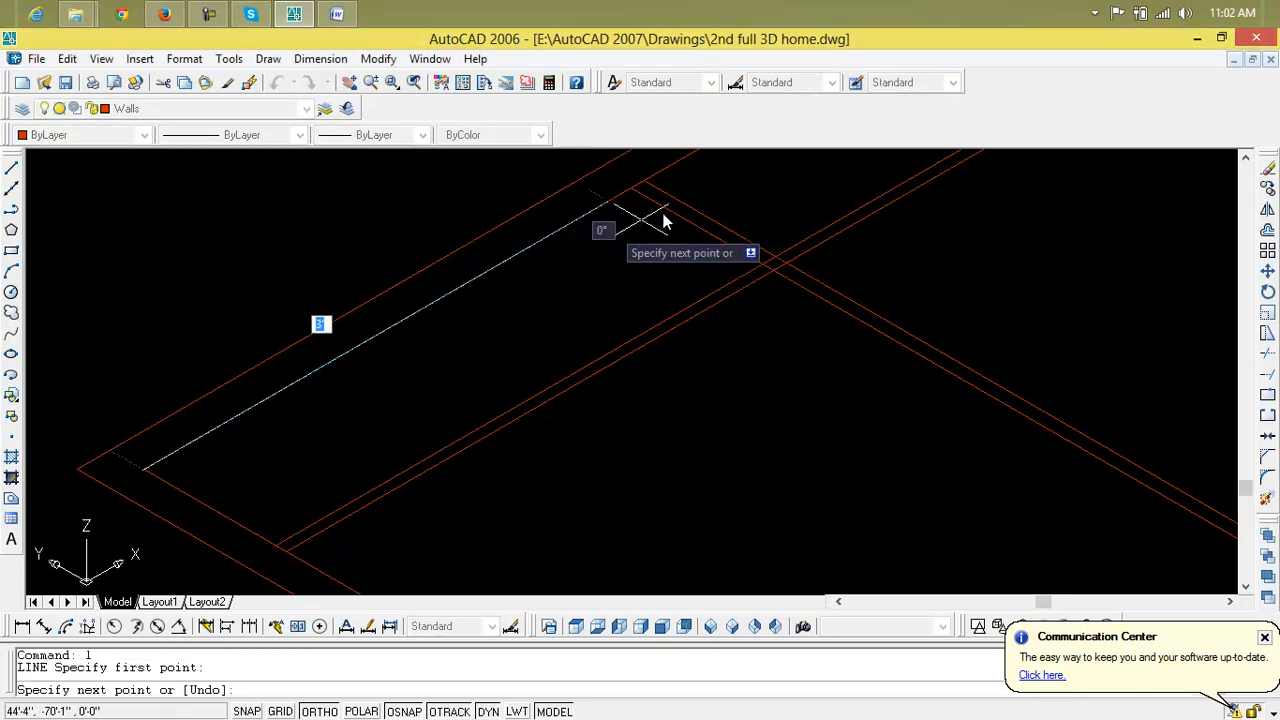
click(632, 190)
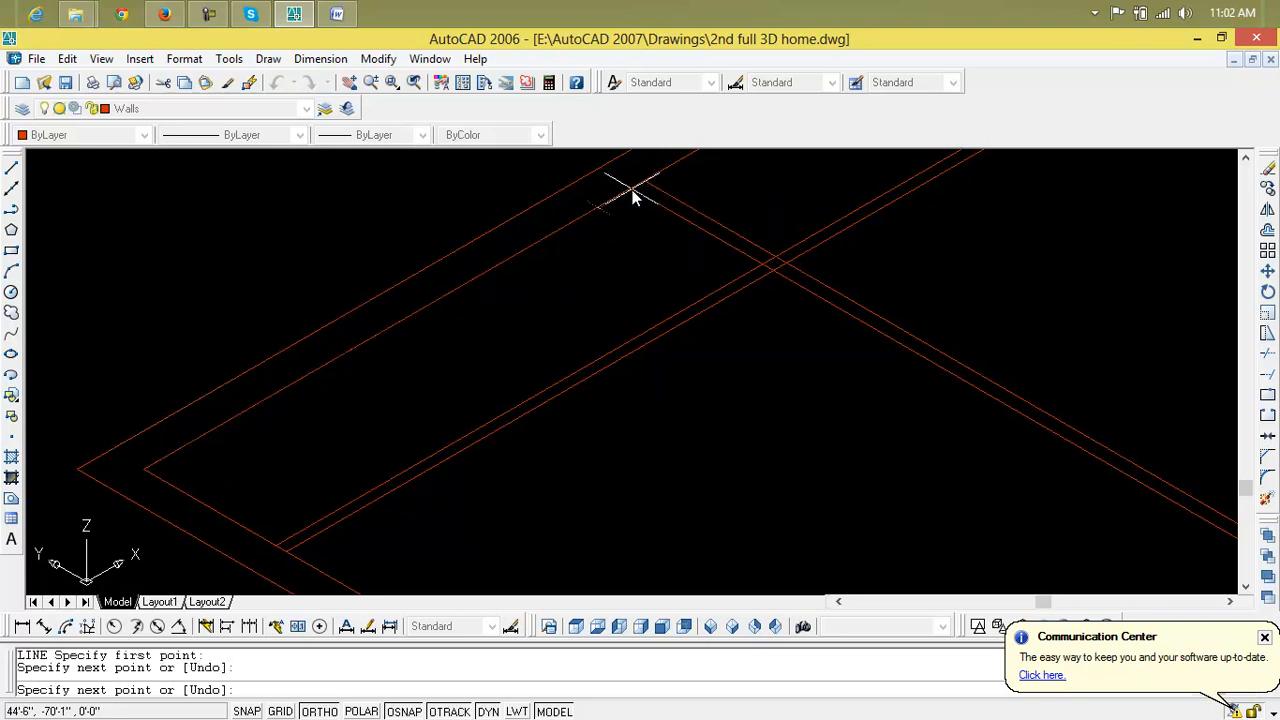
key(Escape)
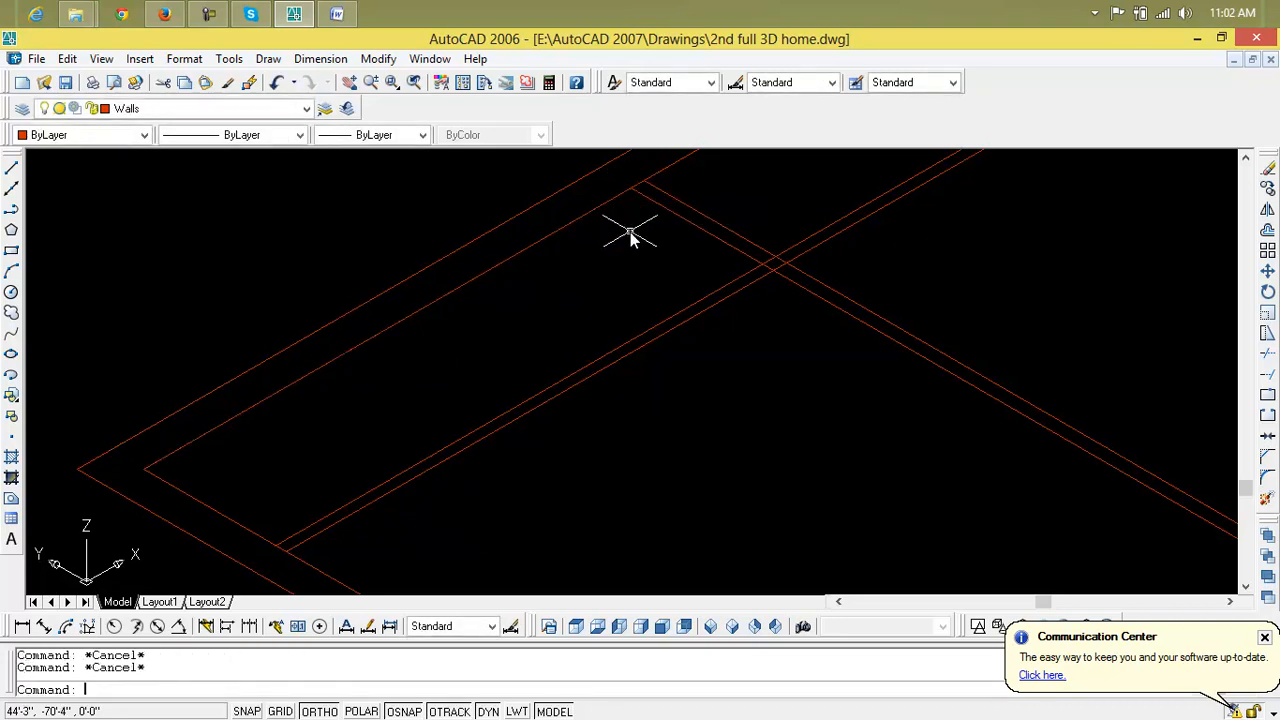
text(z)
key(Return)
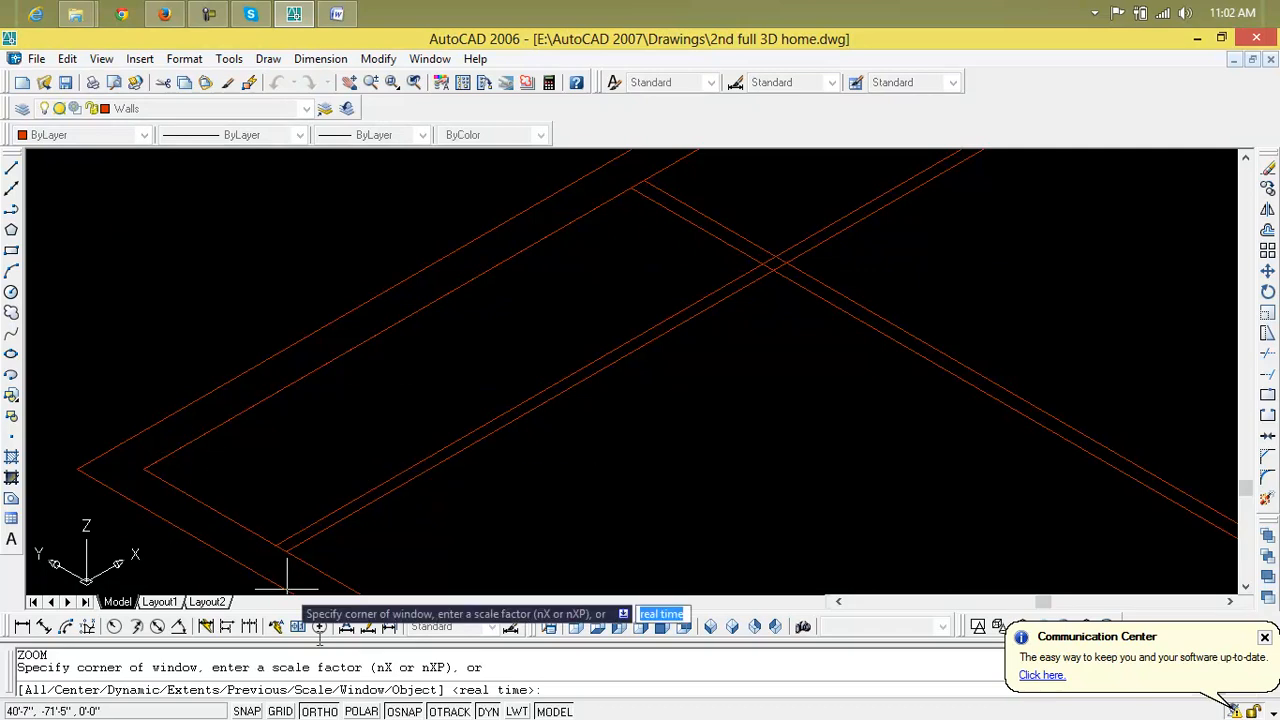
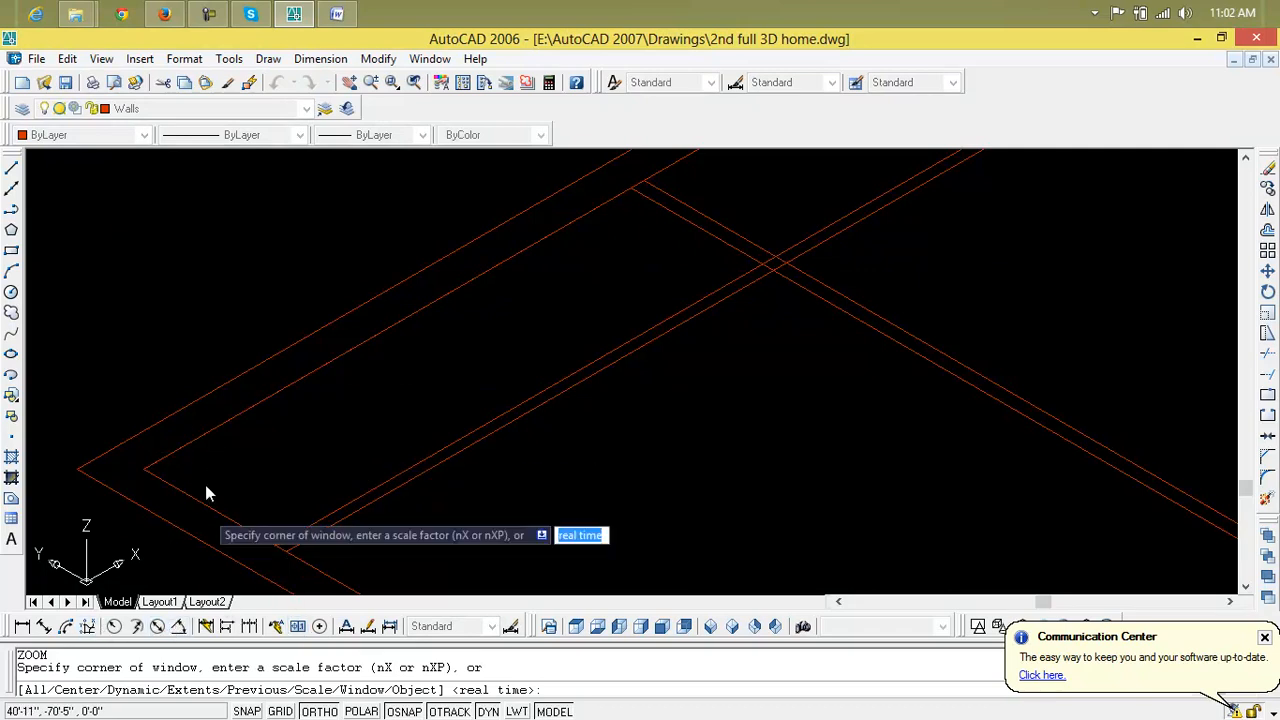
click(276, 547)
key(Escape)
key(Escape)
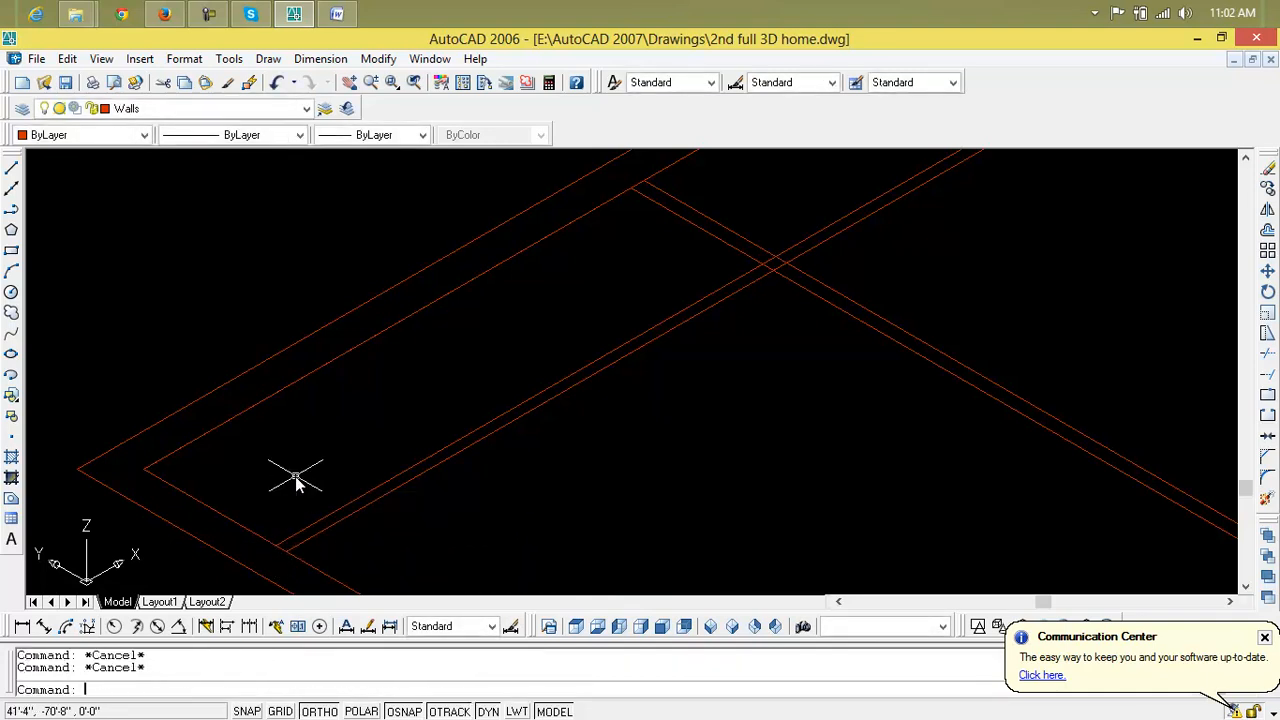
Draw a three-point arc from the cross partition's left end through the new line's midpoint to the partition crossing
text(a)
key(Return)
click(276, 547)
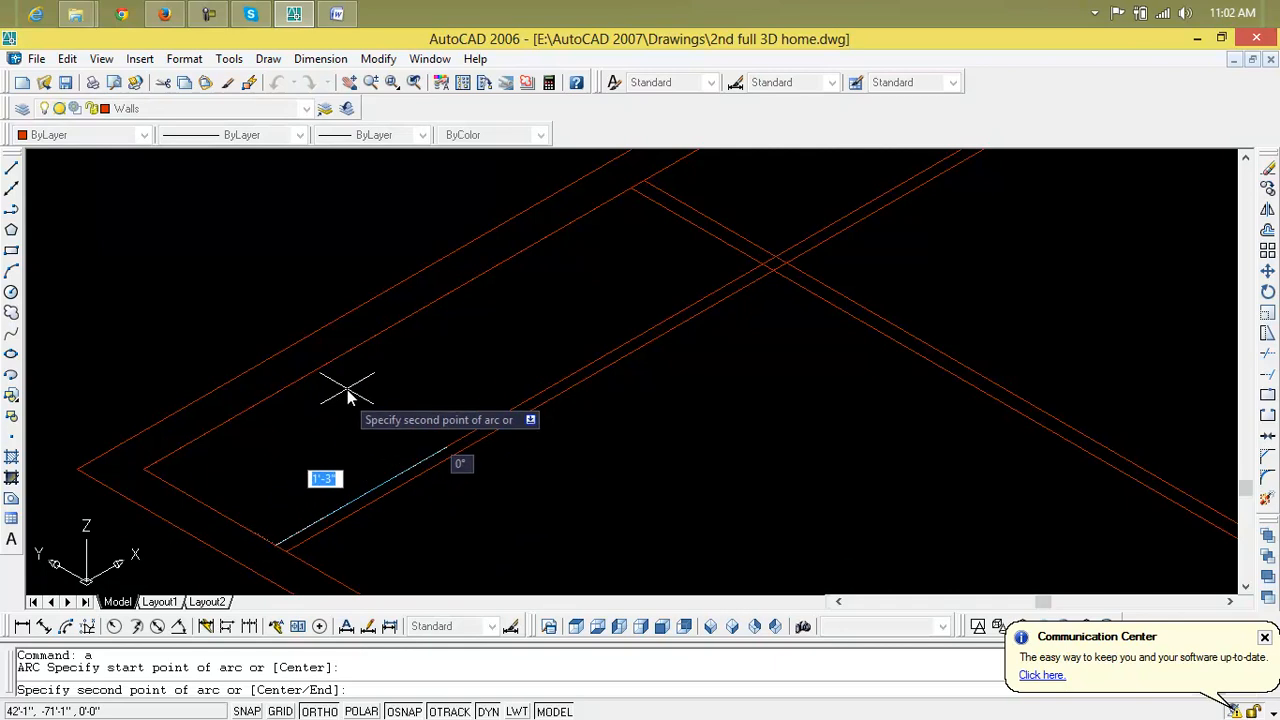
click(391, 327)
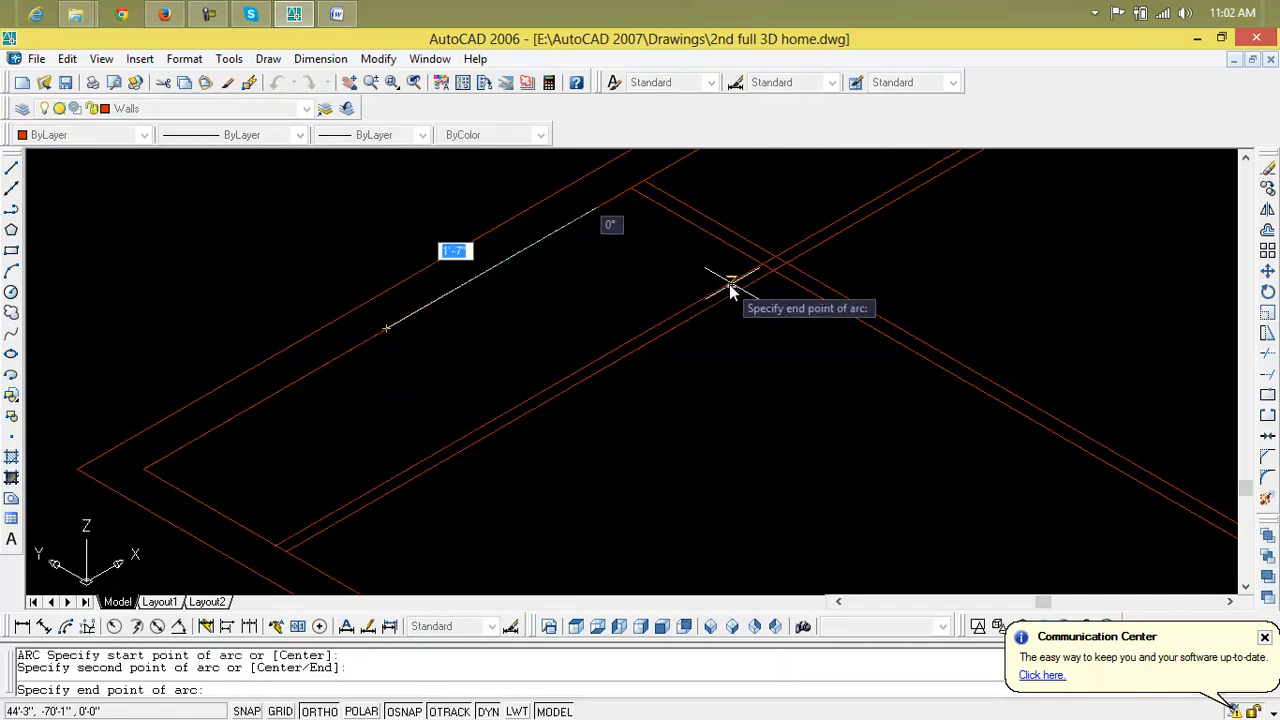
click(763, 267)
scroll(757, 300, down, 3)
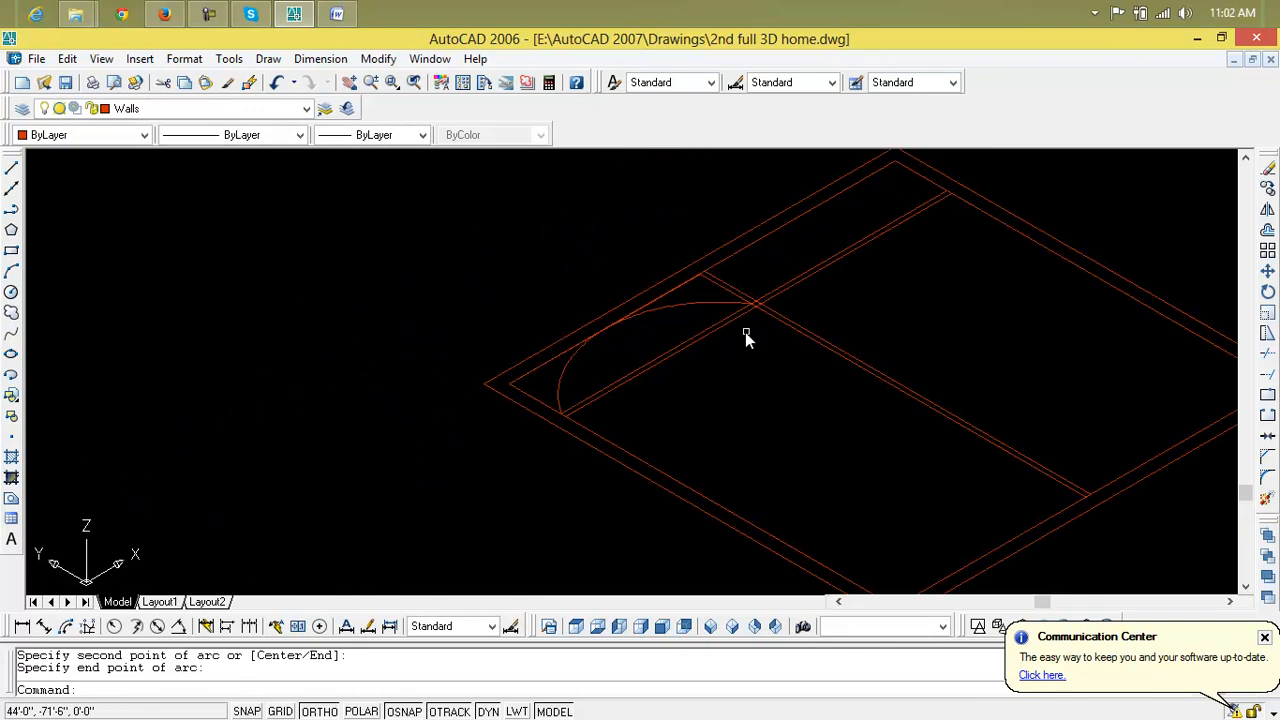
middle_drag(745, 335, 541, 406)
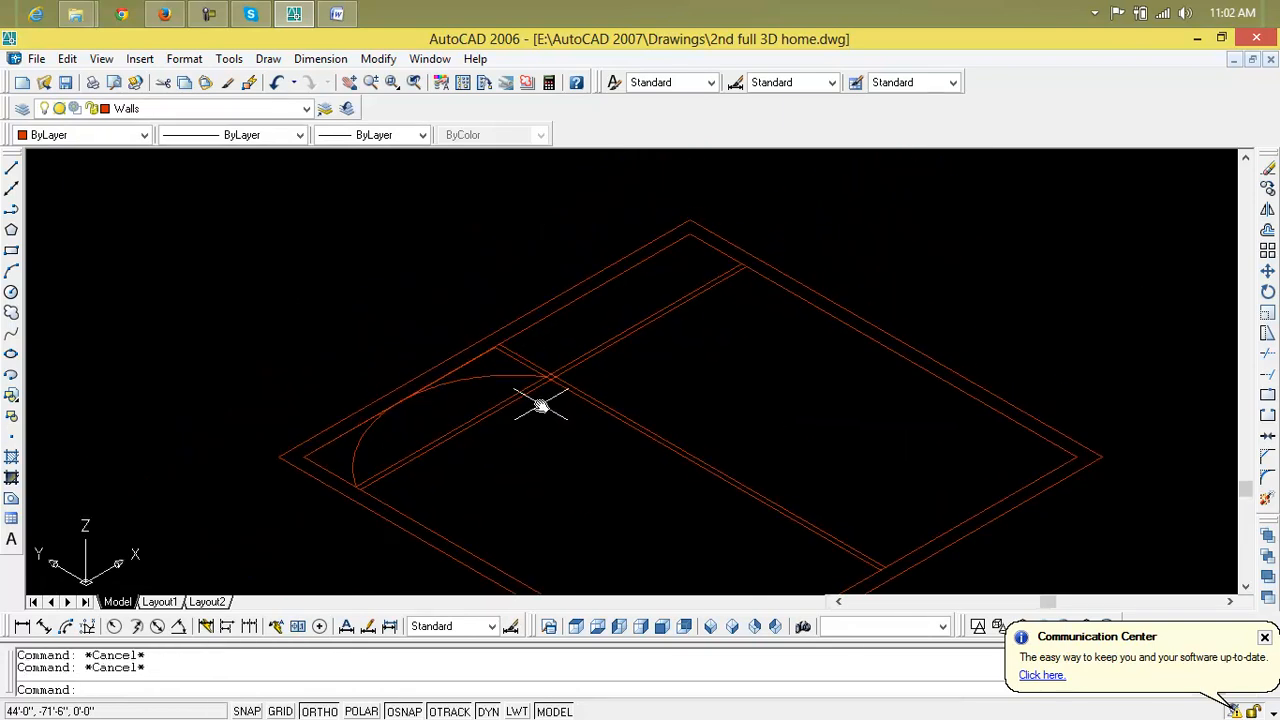
text(mi)
key(Return)
click(536, 391)
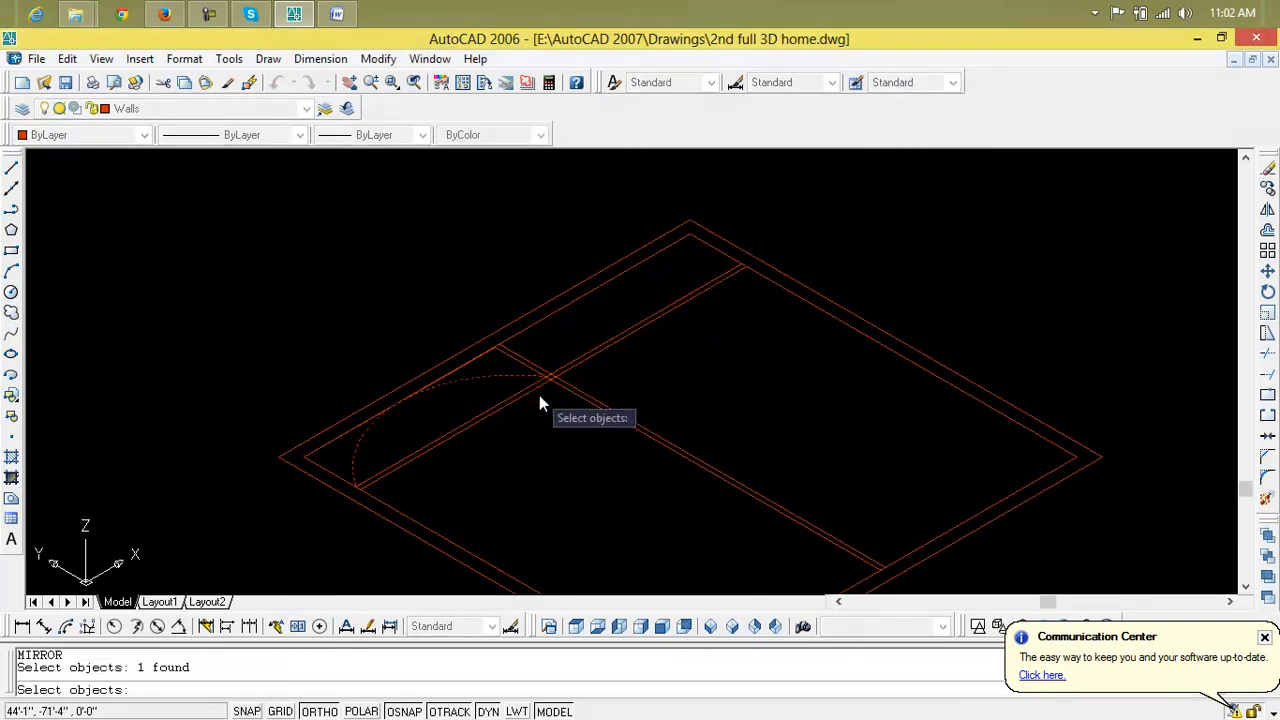
key(Return)
key(Escape)
key(Escape)
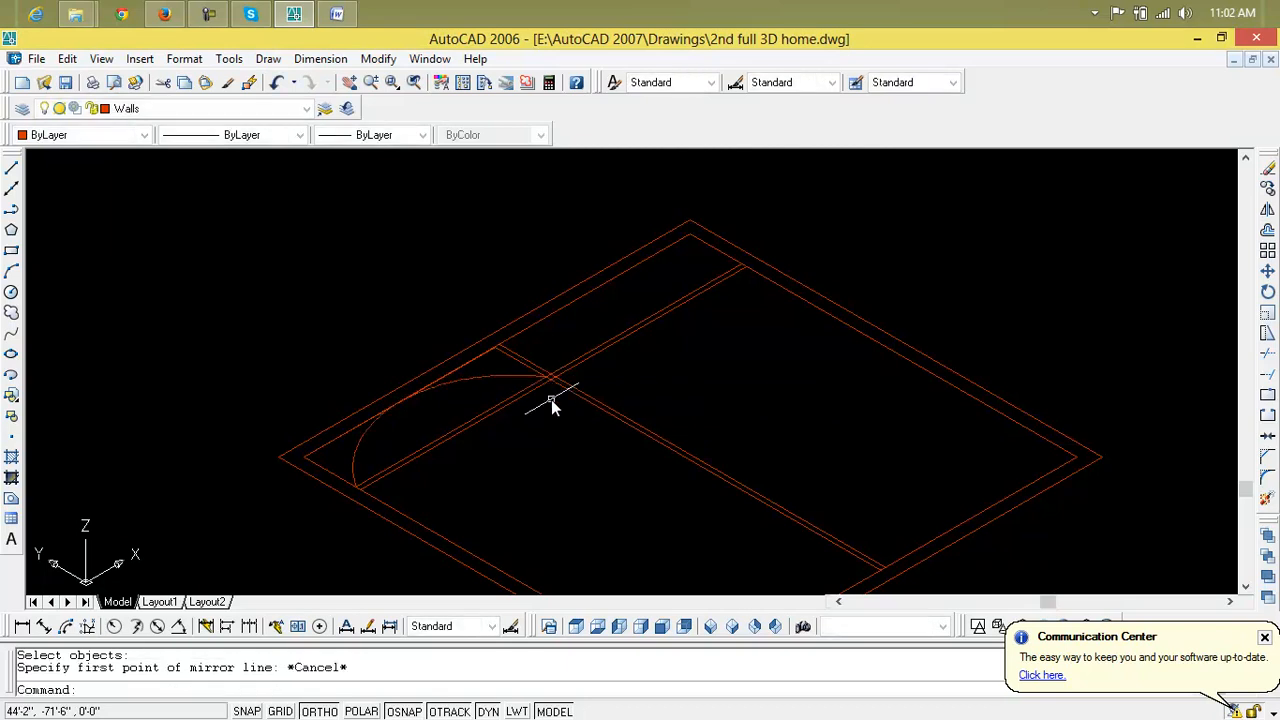
Offset the arc by 1" toward its inner side to form a thin curved wall
text(o)
key(Return)
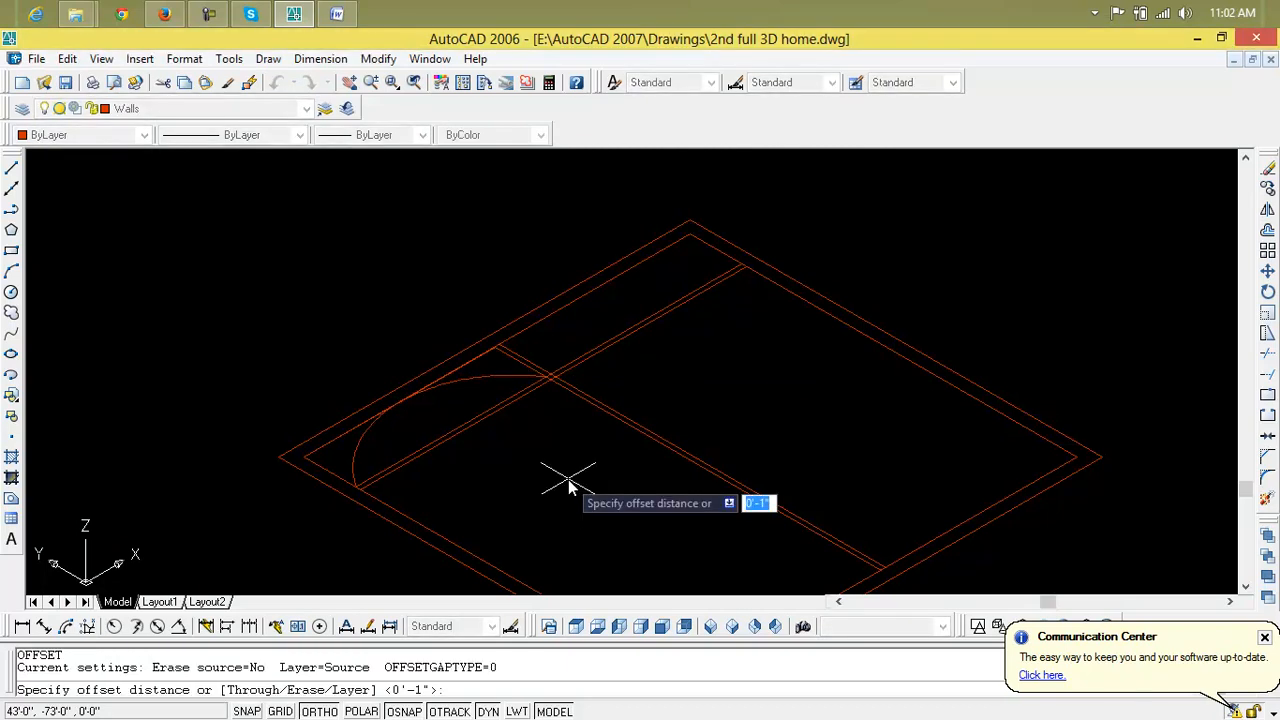
text(1)
key(Return)
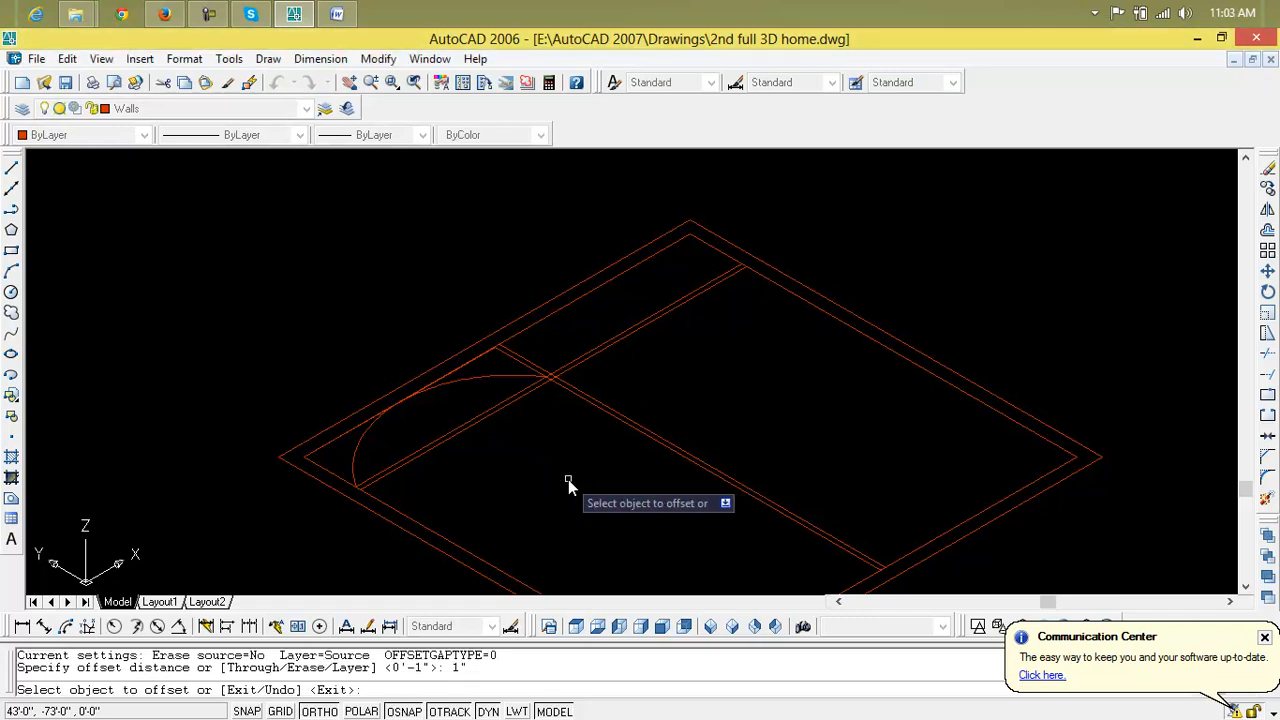
click(491, 380)
click(498, 402)
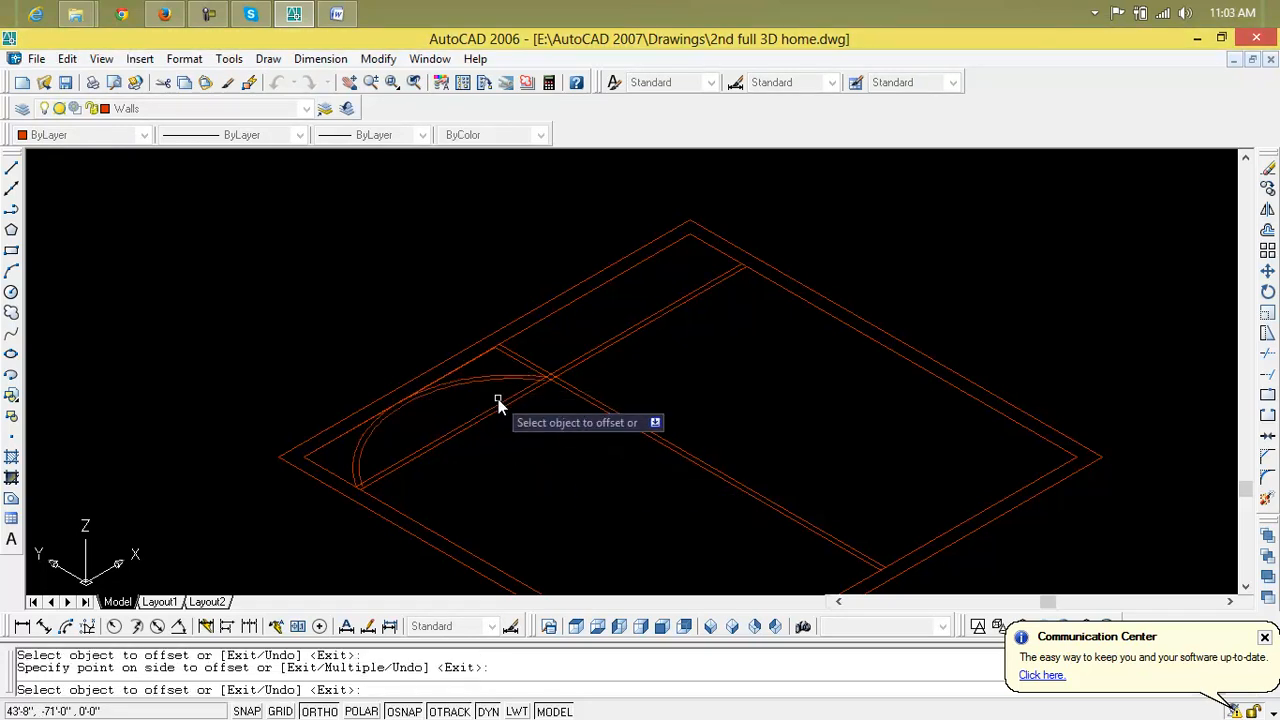
scroll(449, 397, up, 2)
key(Escape)
key(Escape)
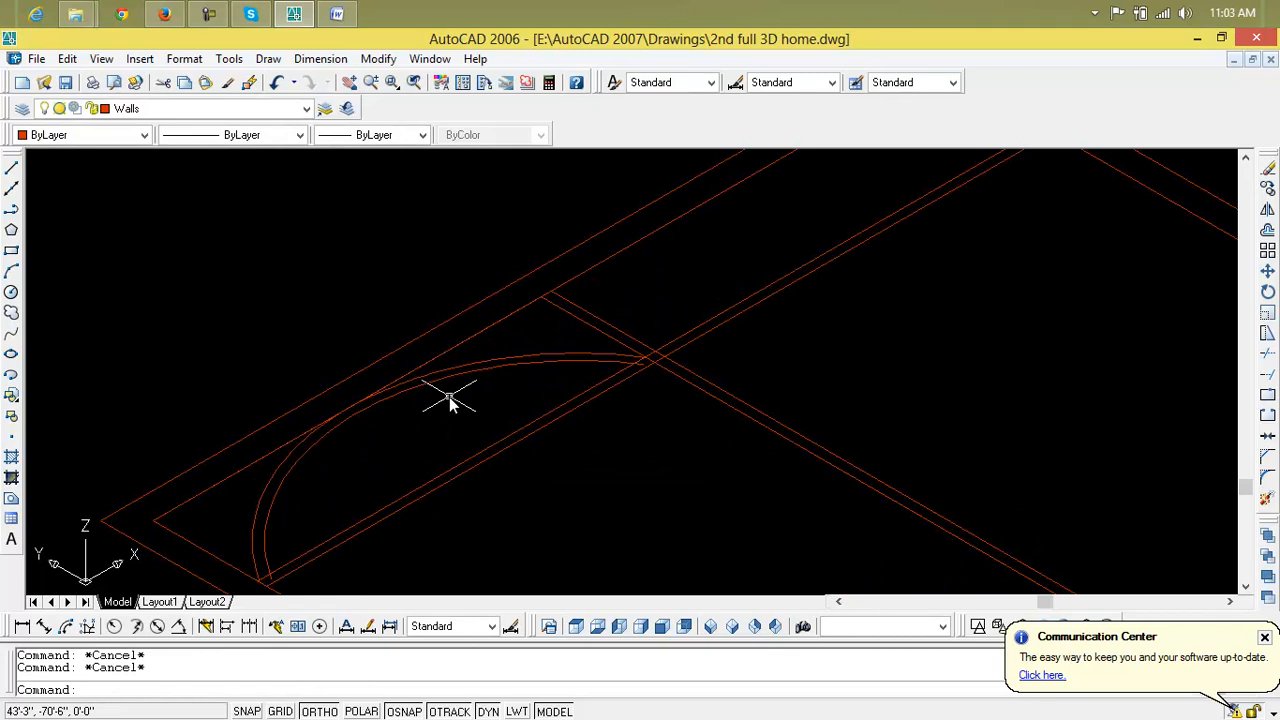
Try to mirror both arcs to the other side of the long partition, starting the mirror line at the partition crossing
text(mi)
key(Return)
click(535, 394)
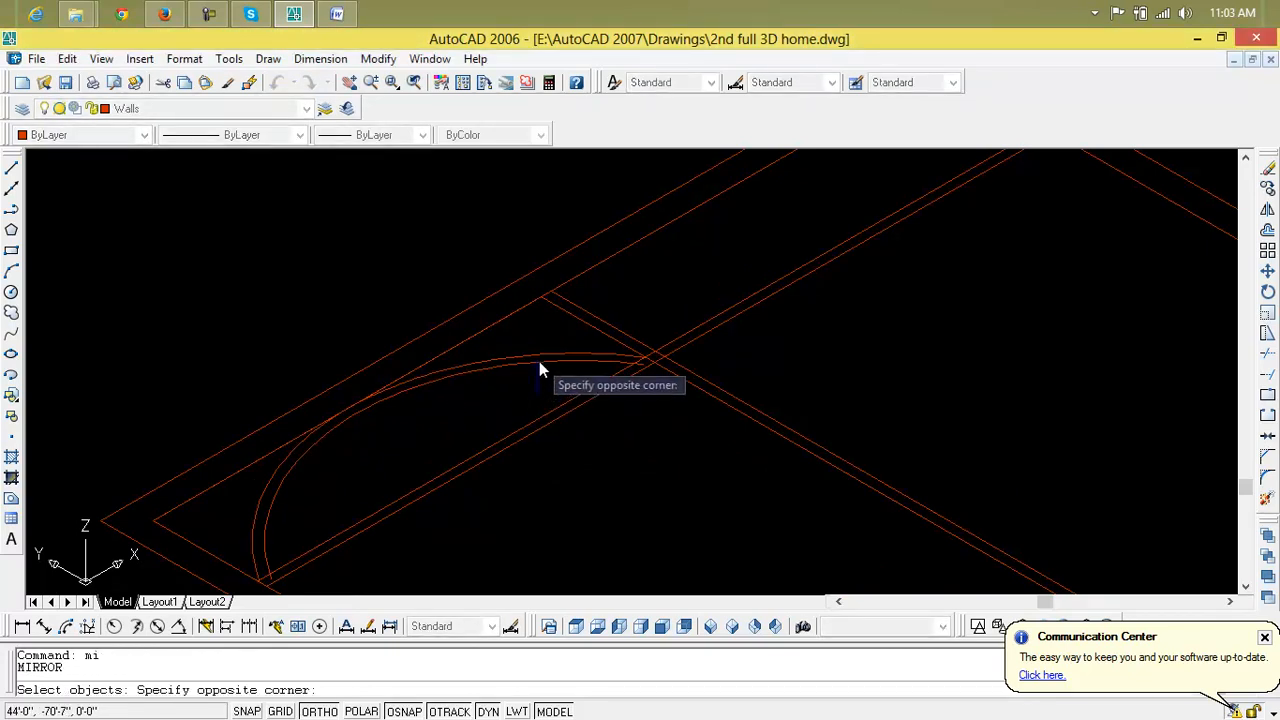
click(562, 346)
click(521, 367)
click(527, 374)
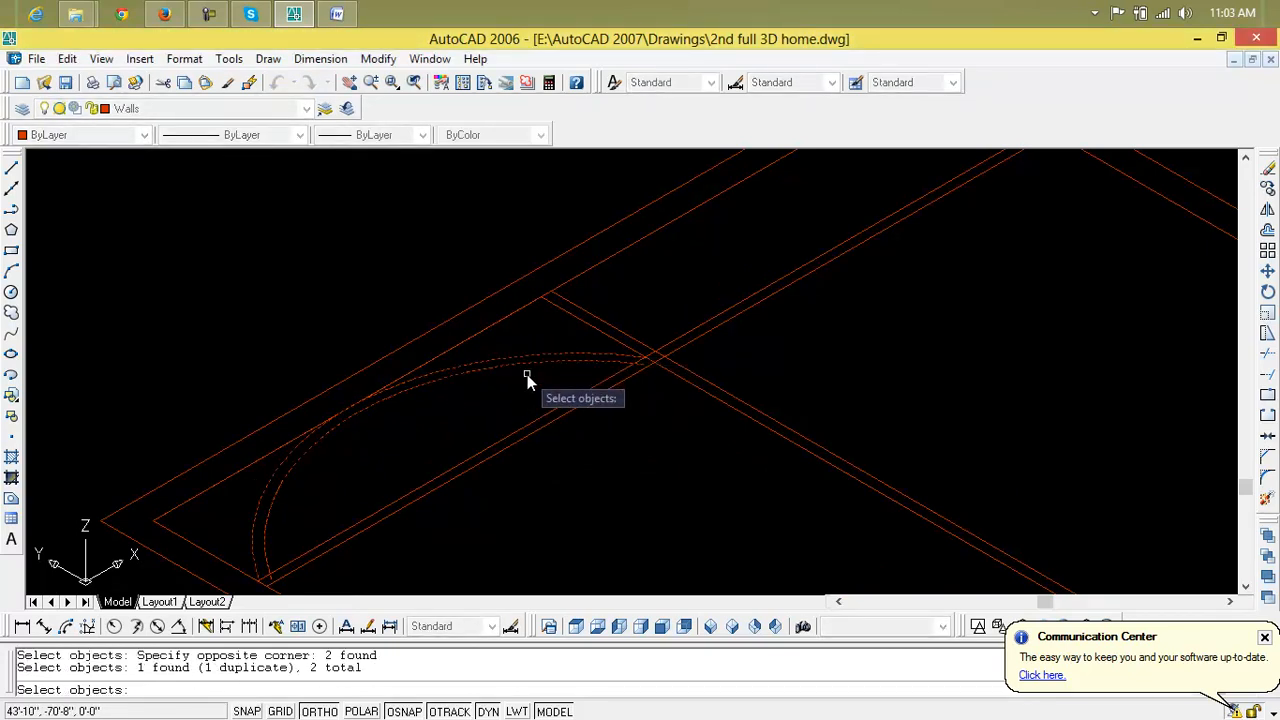
key(Return)
scroll(671, 363, up, 3)
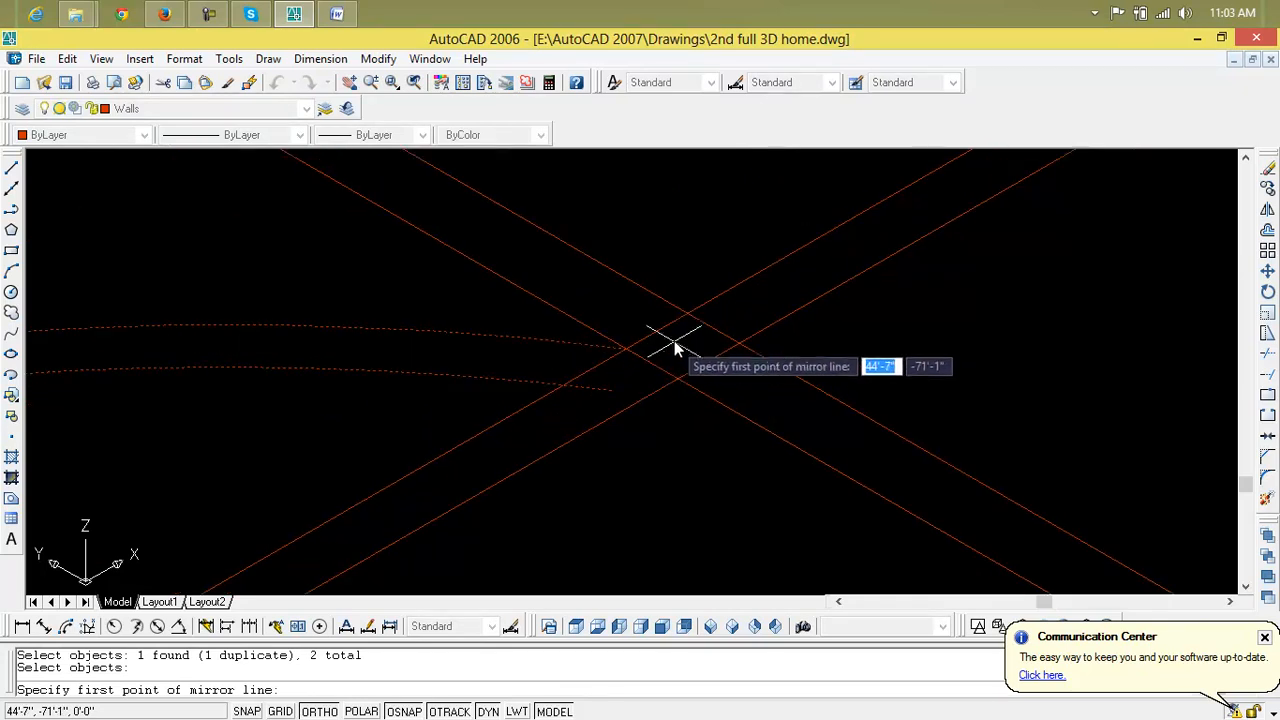
click(658, 332)
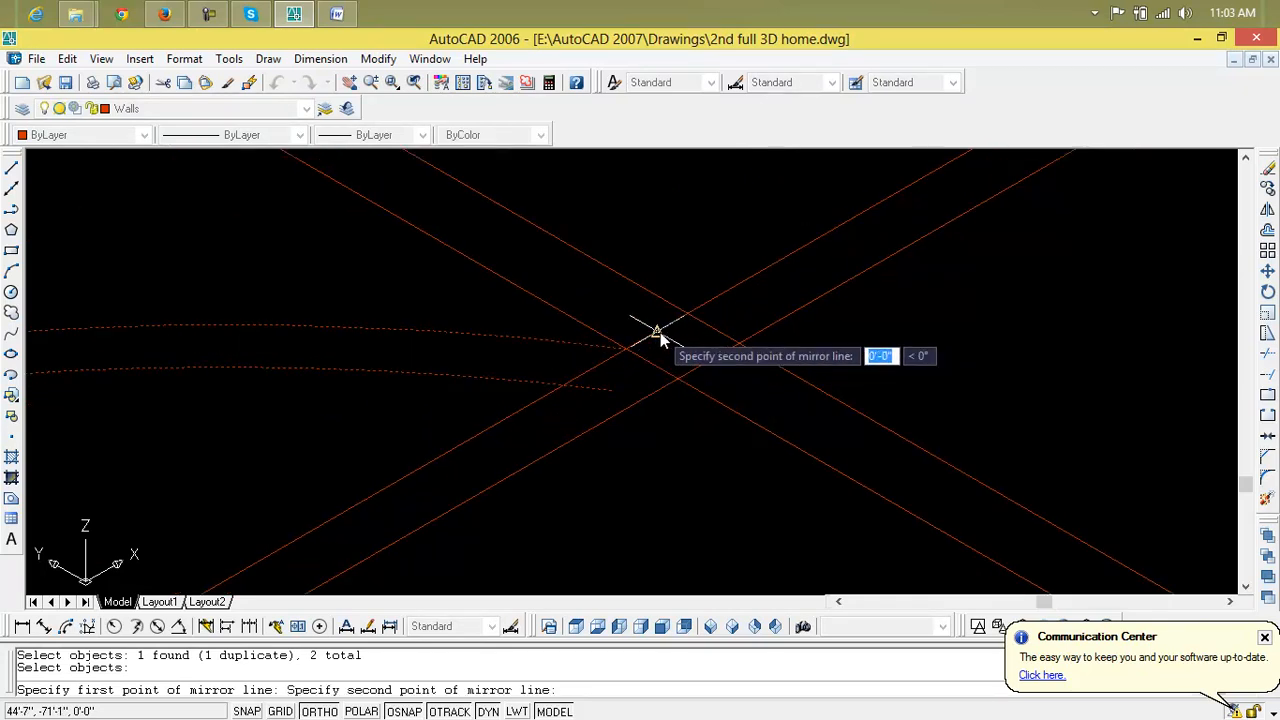
click(565, 250)
key(Return)
scroll(645, 325, down, 4)
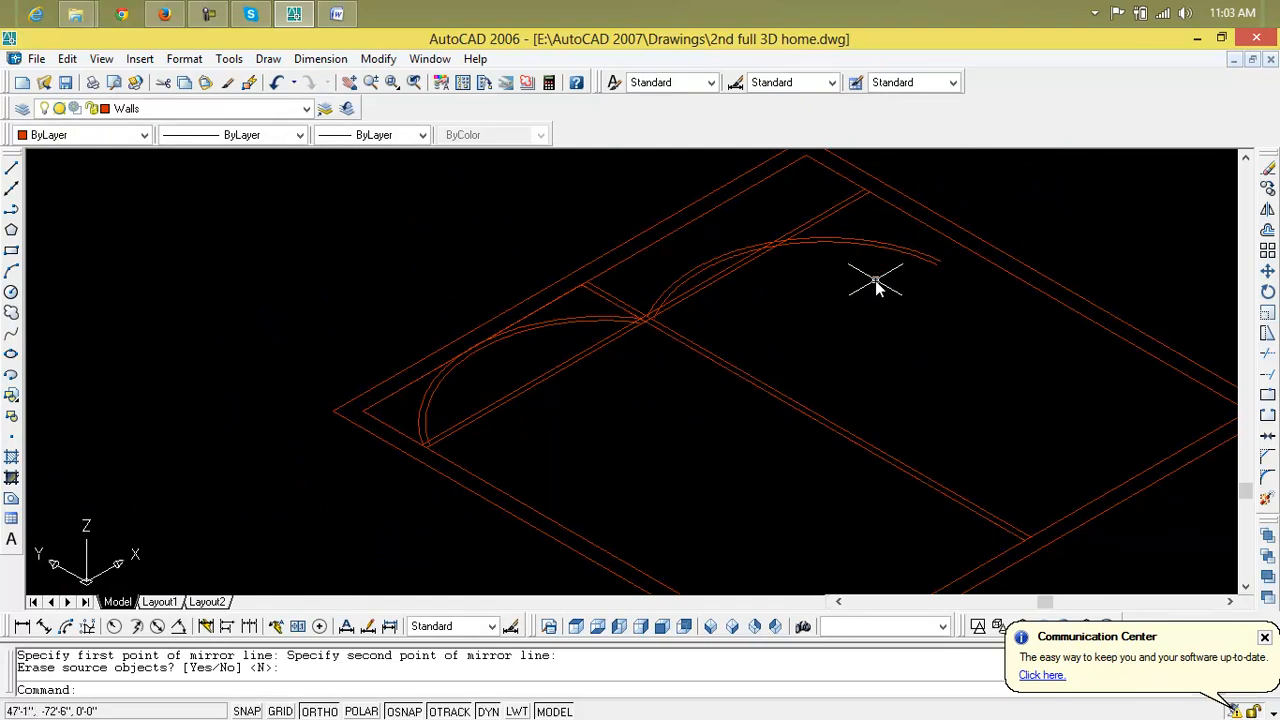
Undo the last mirror of the two arcs
scroll(875, 285, up, 3)
scroll(868, 289, up, 1)
key(ctrl+z)
key(ctrl+z)
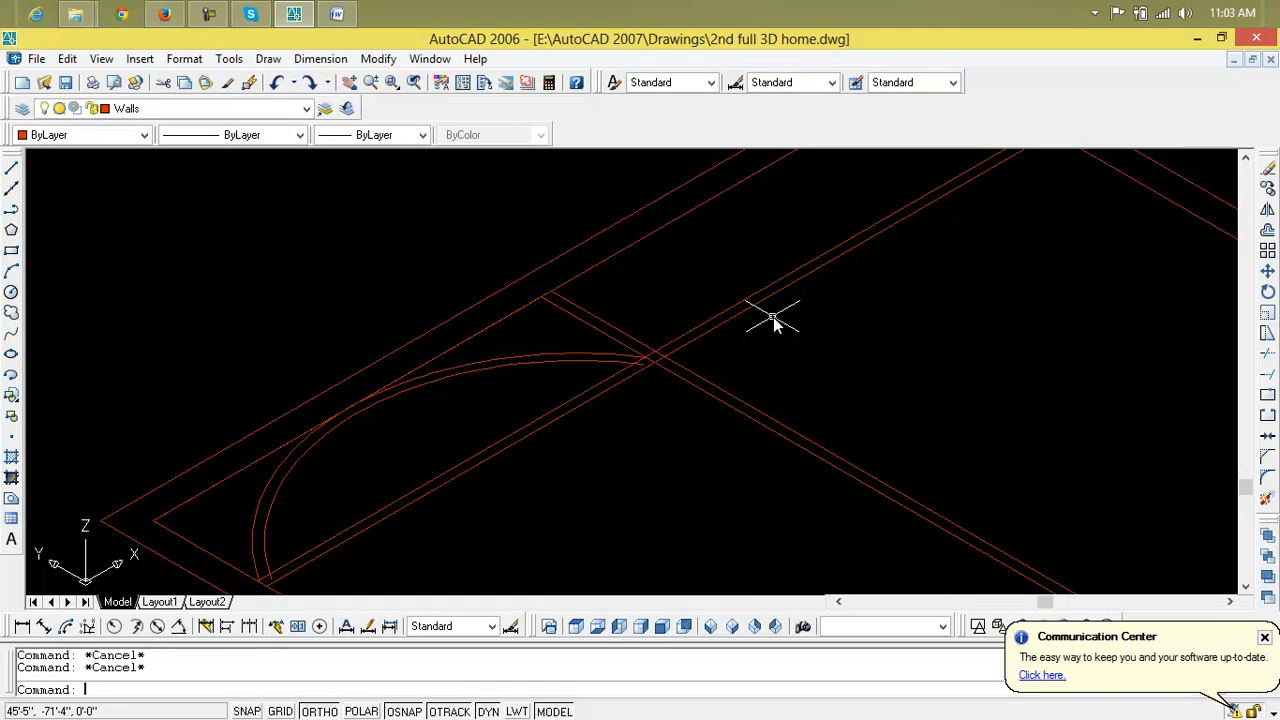
Mirror both arcs across the long partition, running the mirror line from the partition crossing toward the inner wall and keeping the originals
text(mi)
key(Return)
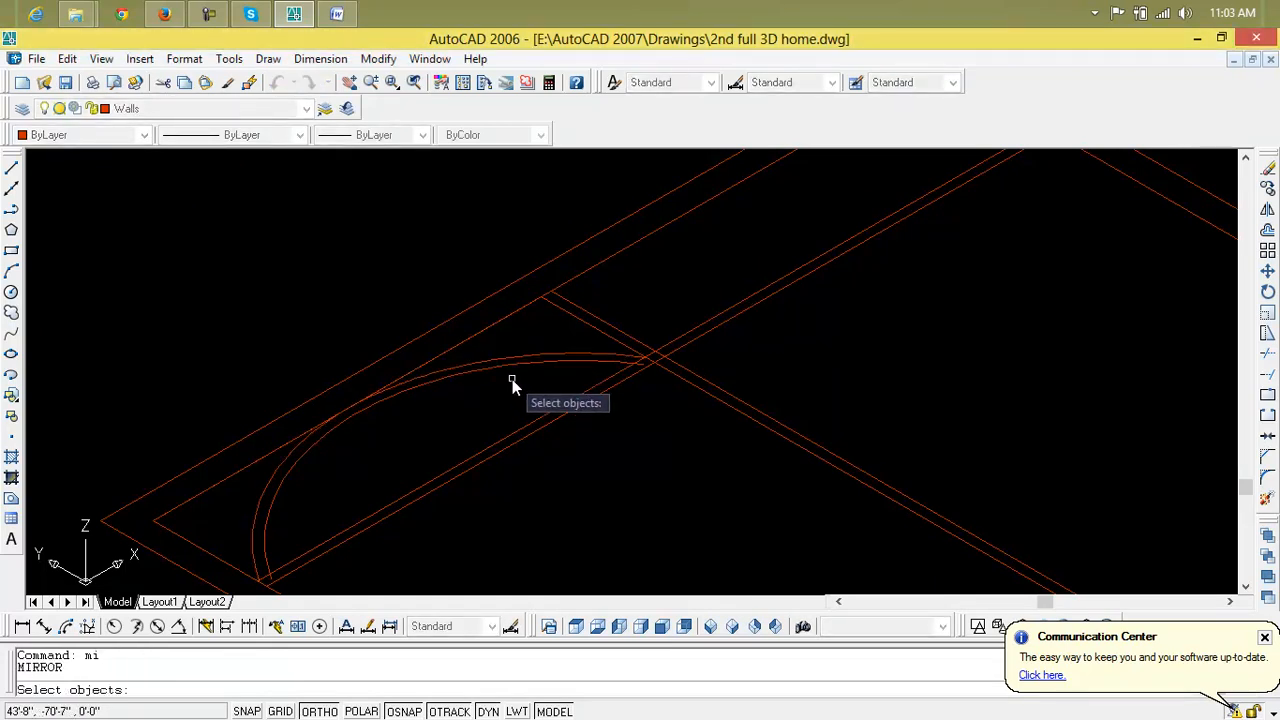
click(519, 360)
click(526, 356)
click(524, 360)
click(523, 364)
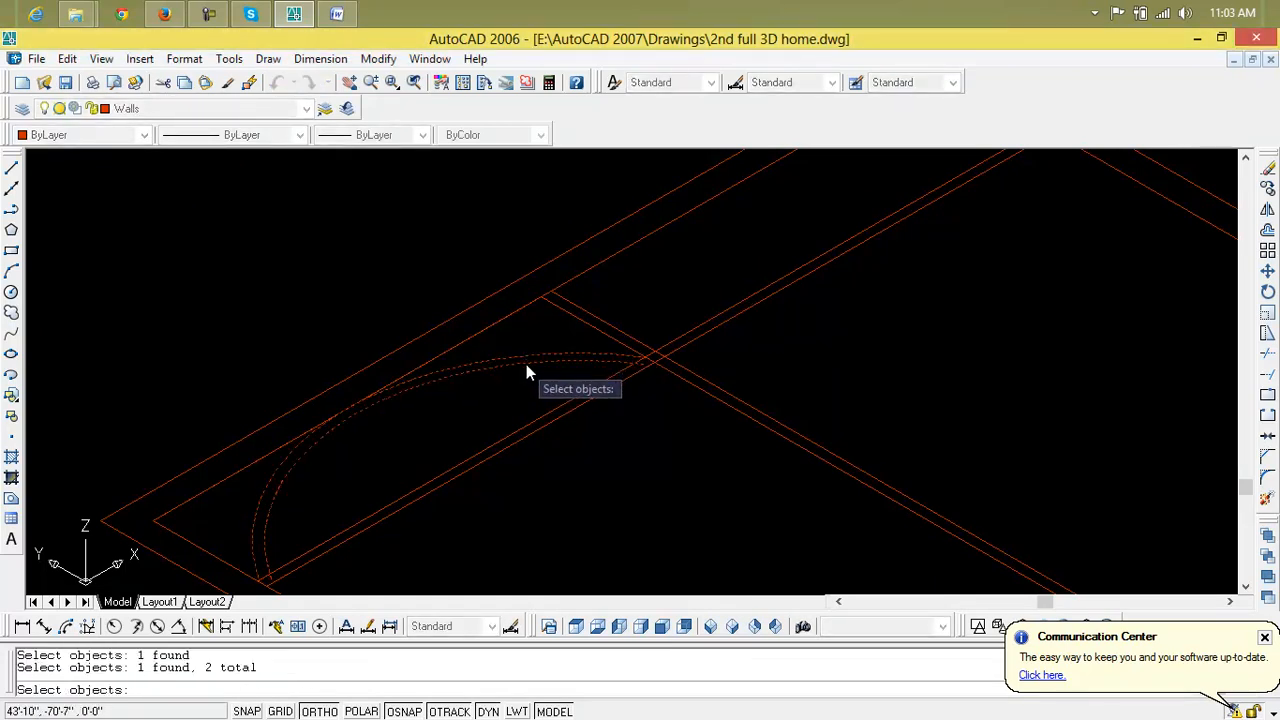
key(Return)
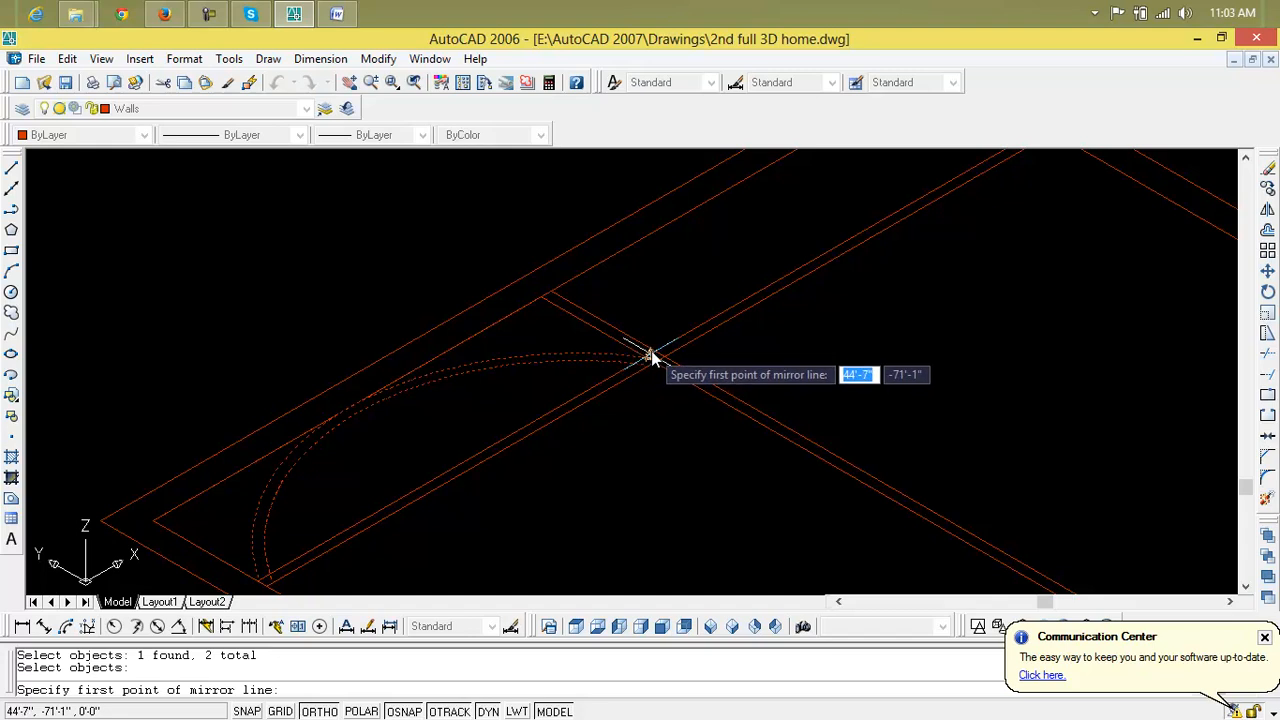
click(631, 336)
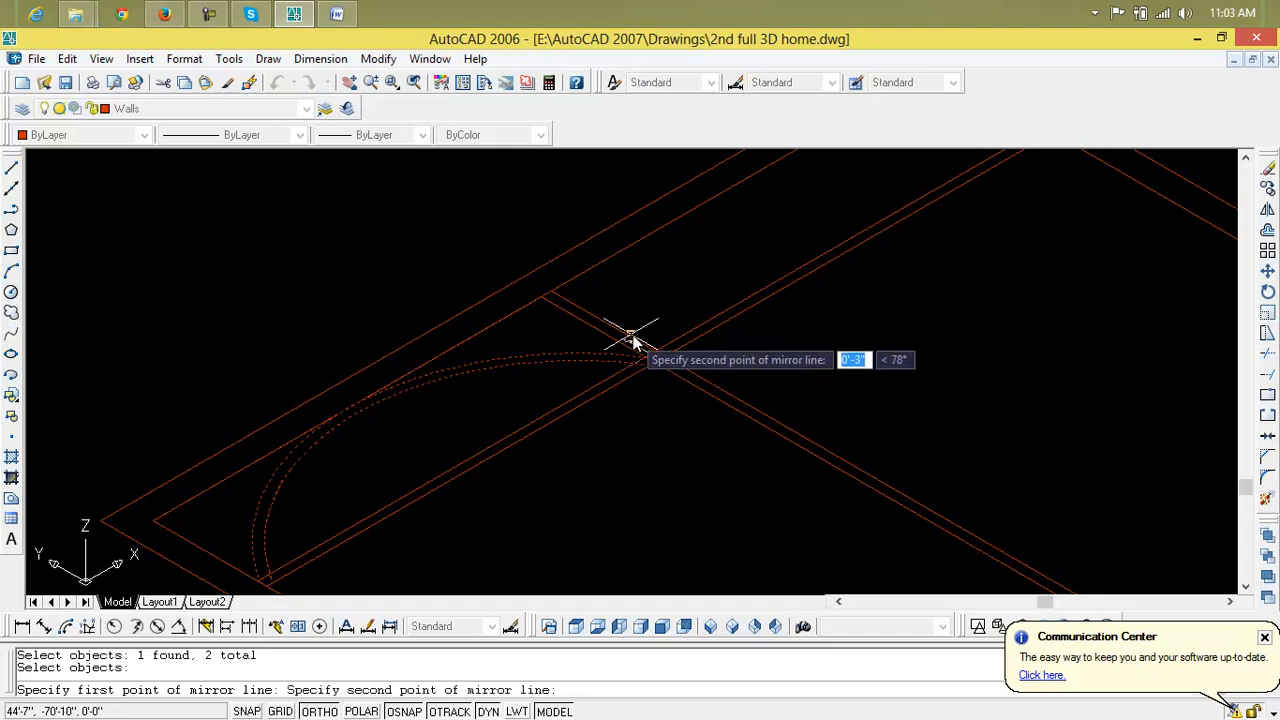
click(545, 298)
key(Return)
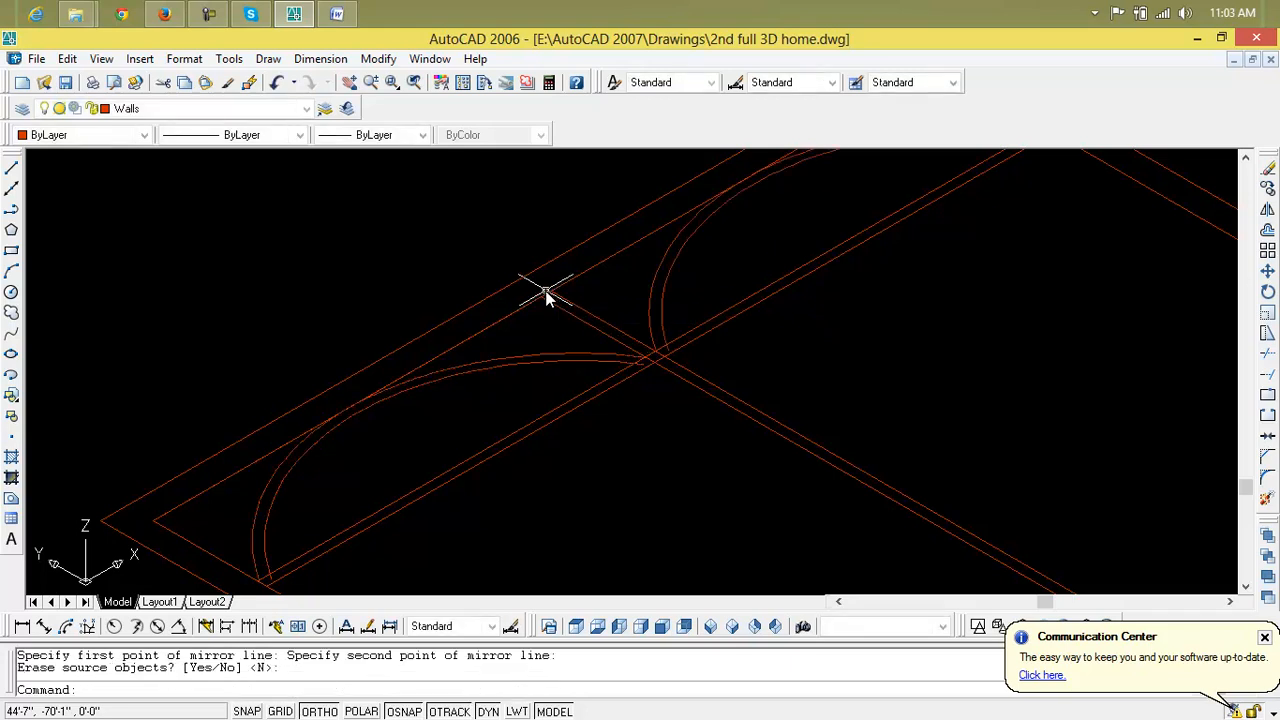
scroll(698, 322, down, 3)
middle_drag(712, 323, 665, 355)
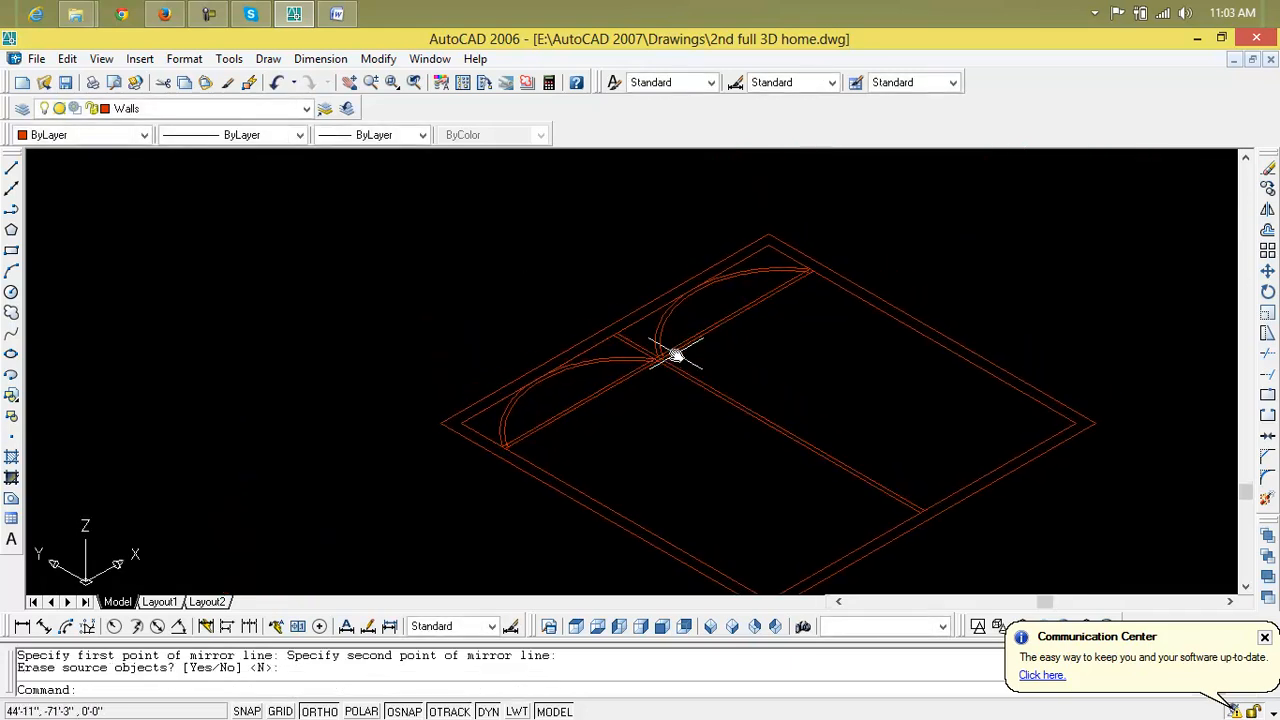
scroll(676, 355, up, 5)
drag(609, 388, 621, 391)
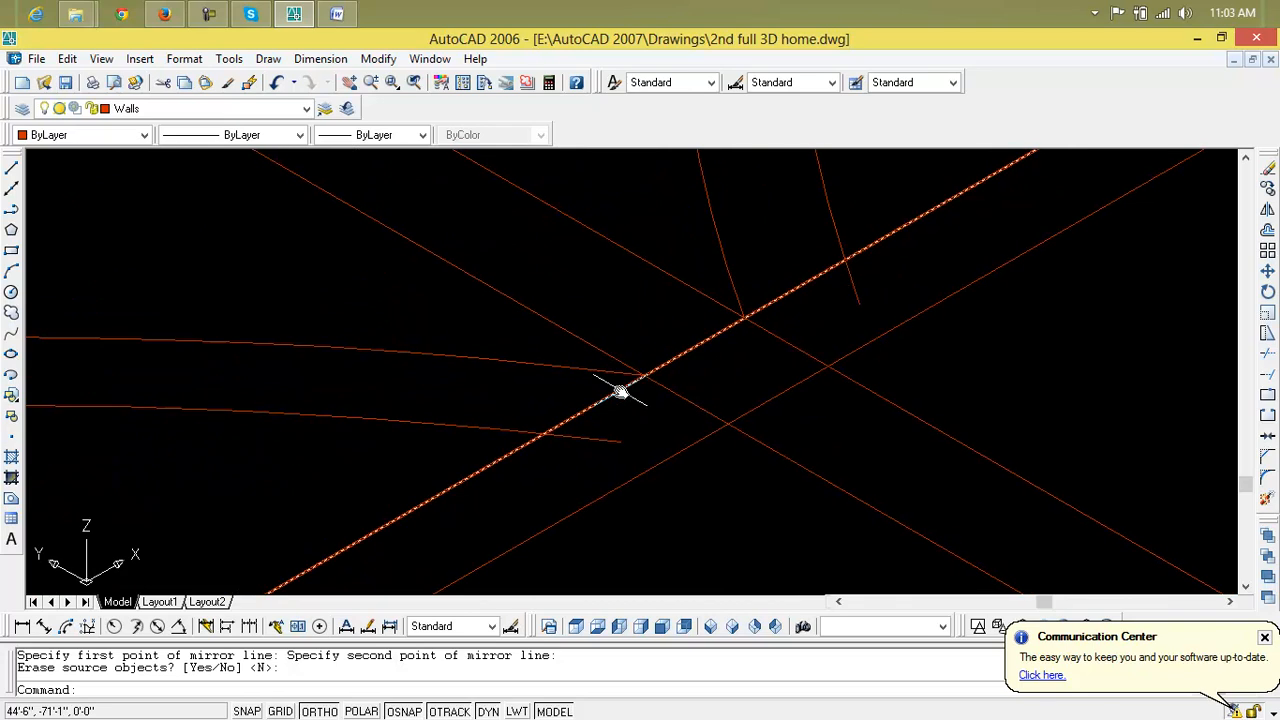
key(Escape)
key(Escape)
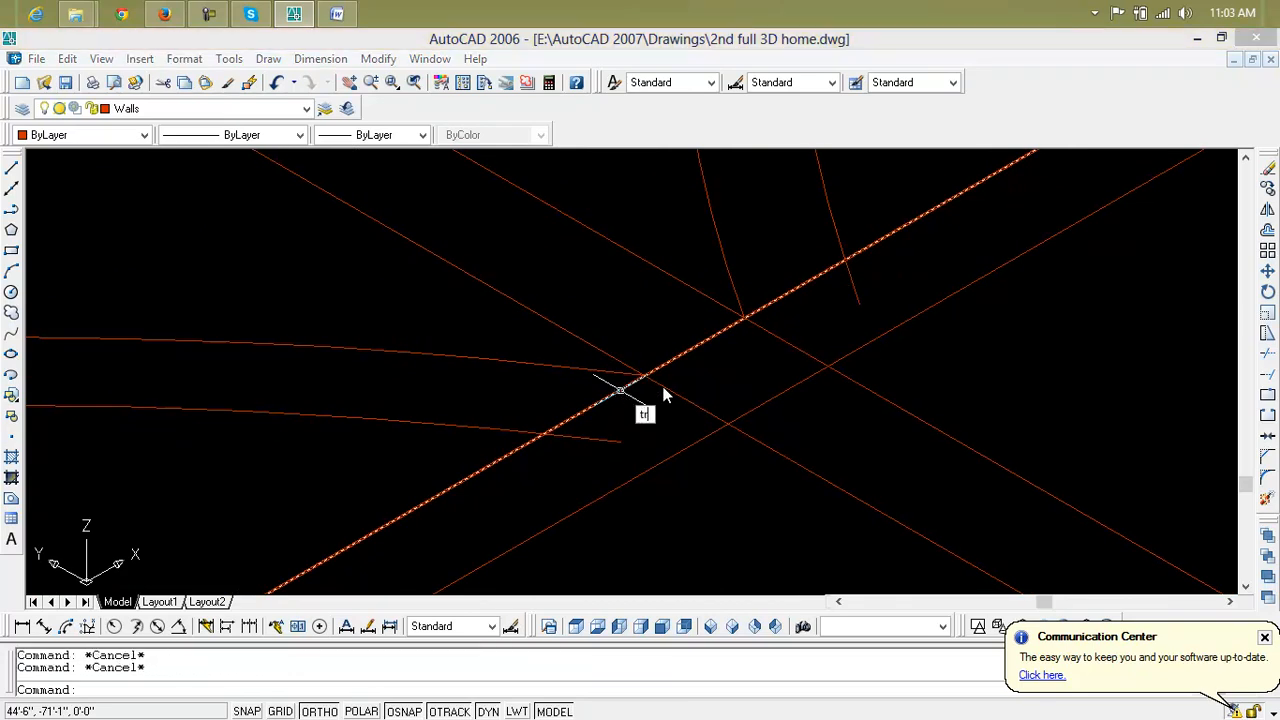
scroll(620, 394, down, 8)
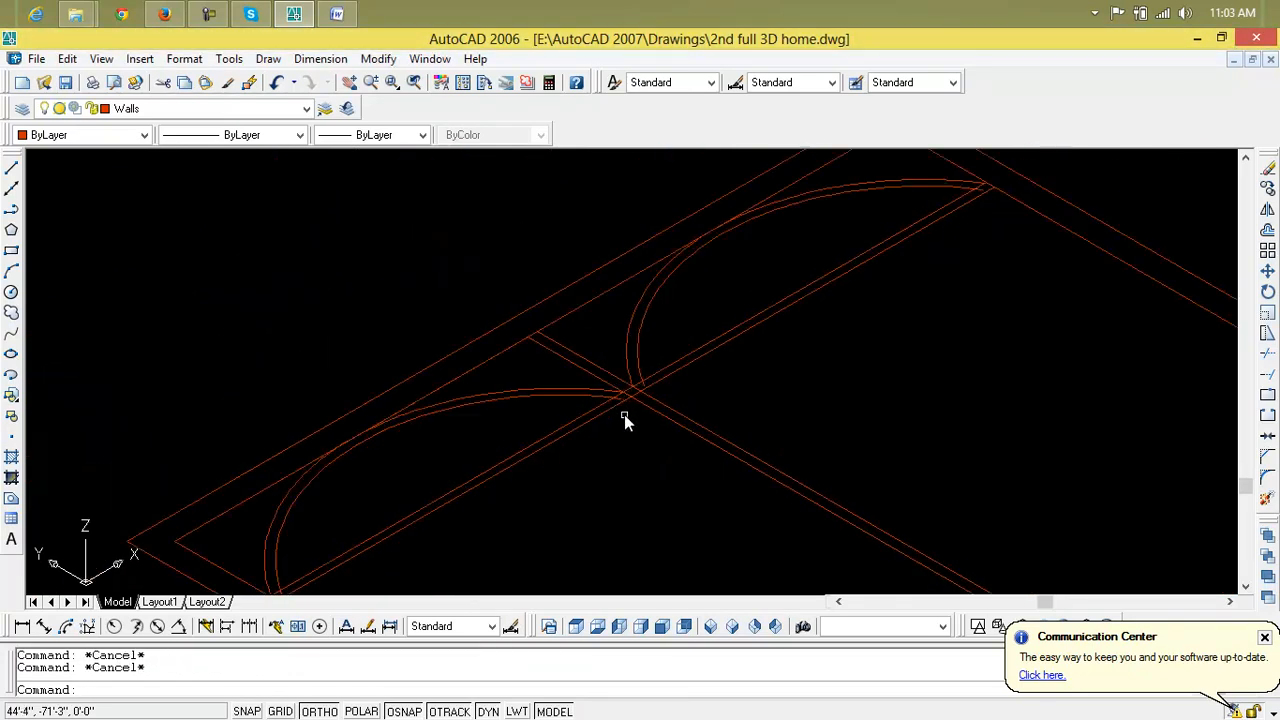
middle_drag(661, 437, 544, 392)
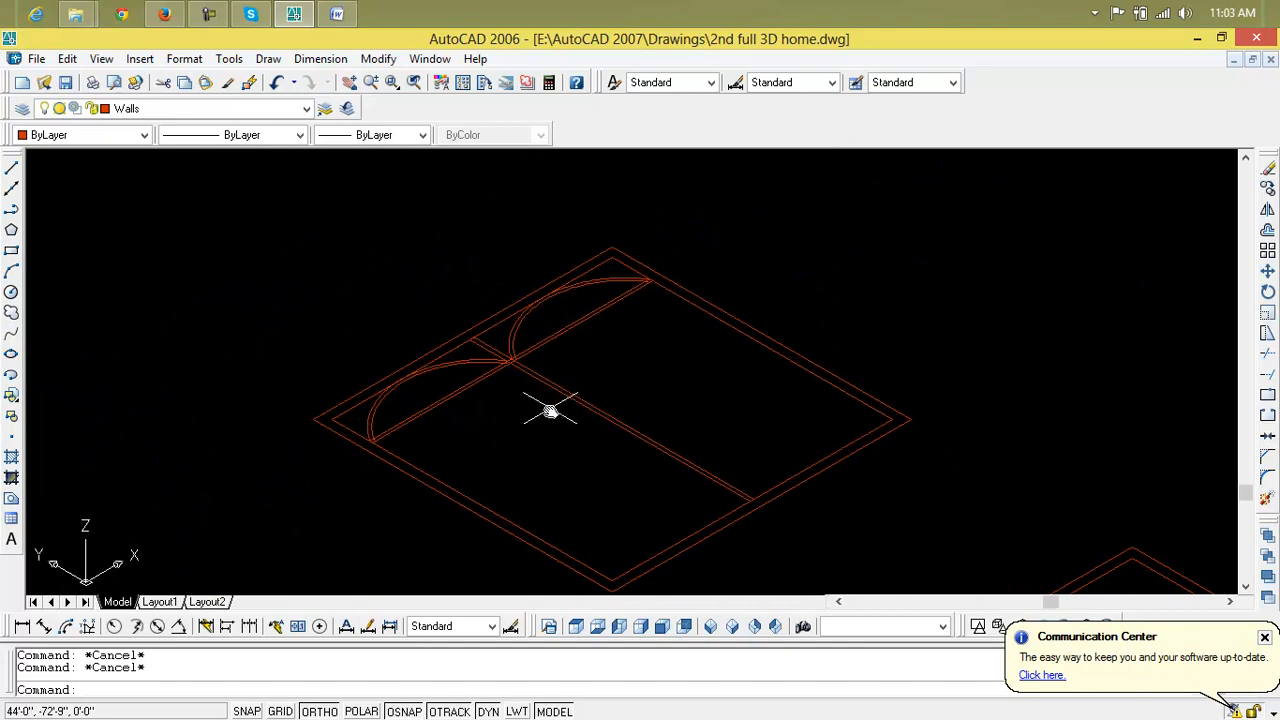
Trim the surplus line segments where the partition and curved walls meet neighbouring wall lines, away from the partition crossing
text(tr)
key(Return)
key(Return)
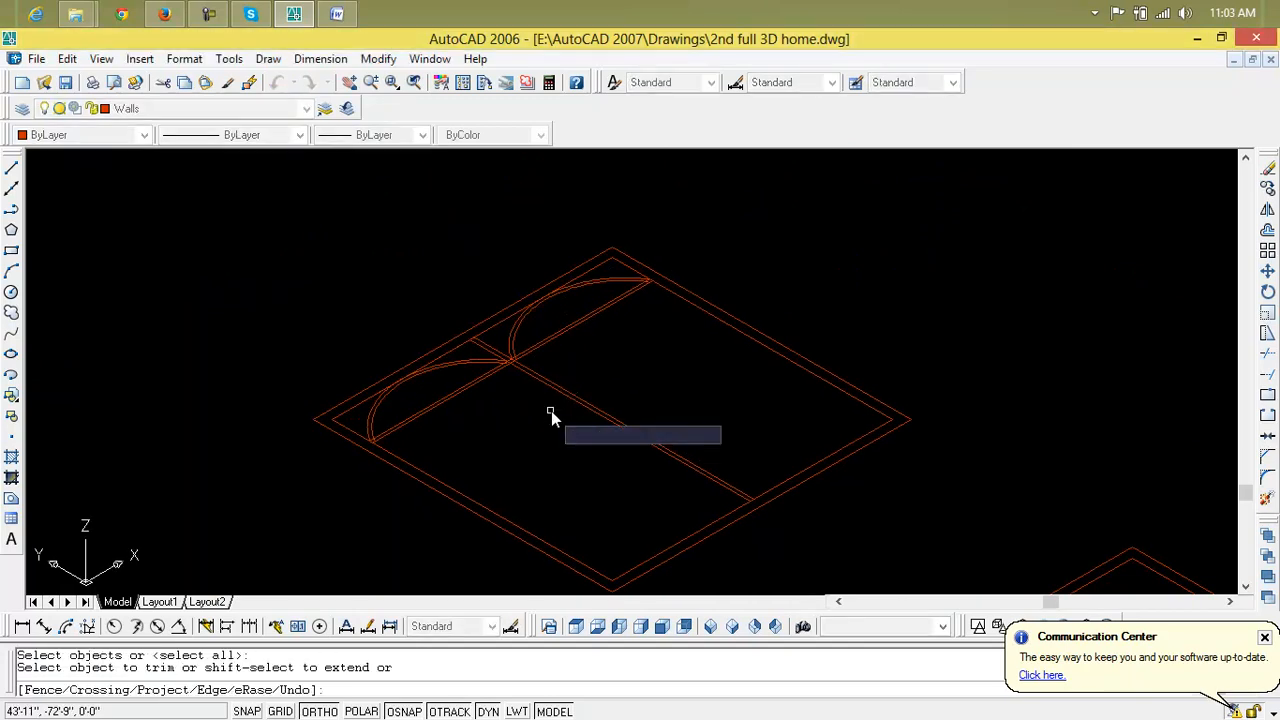
scroll(511, 369, up, 5)
scroll(600, 380, up, 1)
scroll(597, 405, up, 1)
click(585, 437)
click(584, 438)
scroll(573, 428, down, 3)
mouse_move(571, 425)
middle_down()
mouse_move(608, 400)
mouse_move(440, 390)
middle_up()
scroll(623, 380, down, 2)
scroll(442, 428, up, 4)
middle_drag(422, 478, 537, 367)
scroll(463, 390, up, 5)
click(531, 377)
click(509, 371)
scroll(550, 425, down, 3)
Trim the curved walls' overlap at the partition crossing and erase the leftover short segment between the long partition's lines
mouse_move(571, 391)
middle_down()
mouse_move(840, 394)
mouse_move(623, 429)
mouse_move(549, 374)
middle_up()
scroll(549, 374, up, 6)
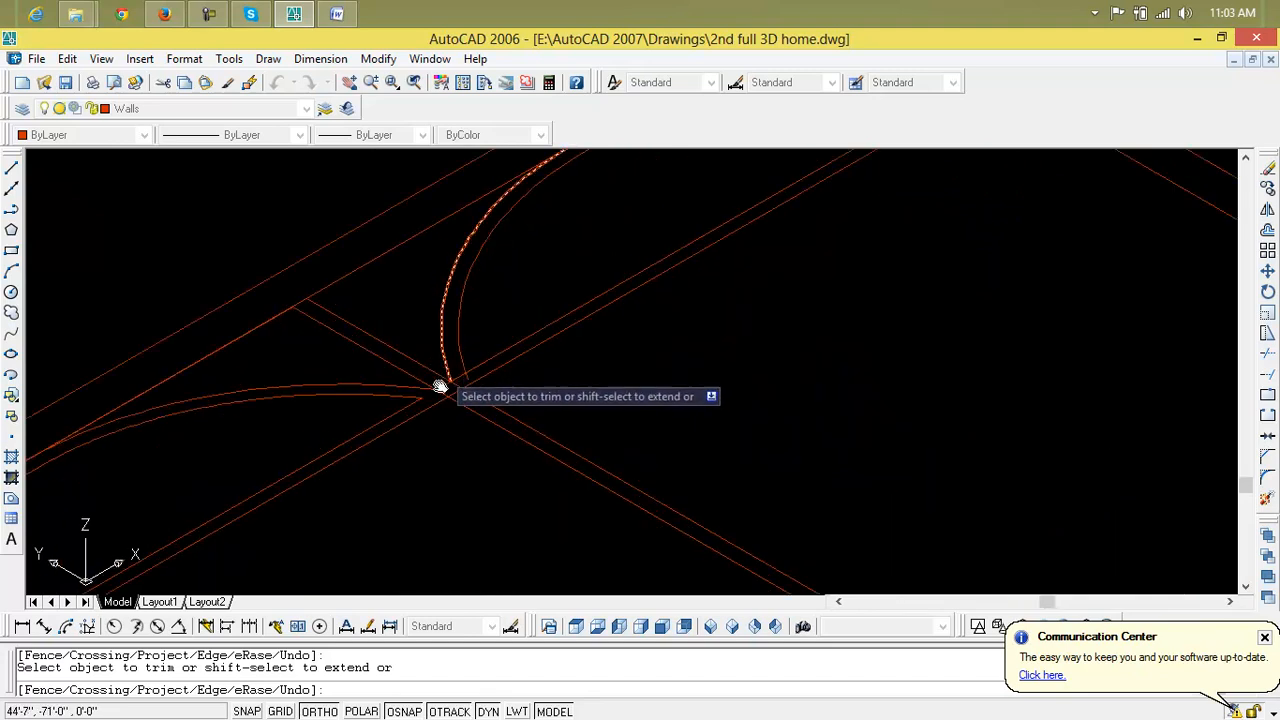
click(469, 377)
click(494, 366)
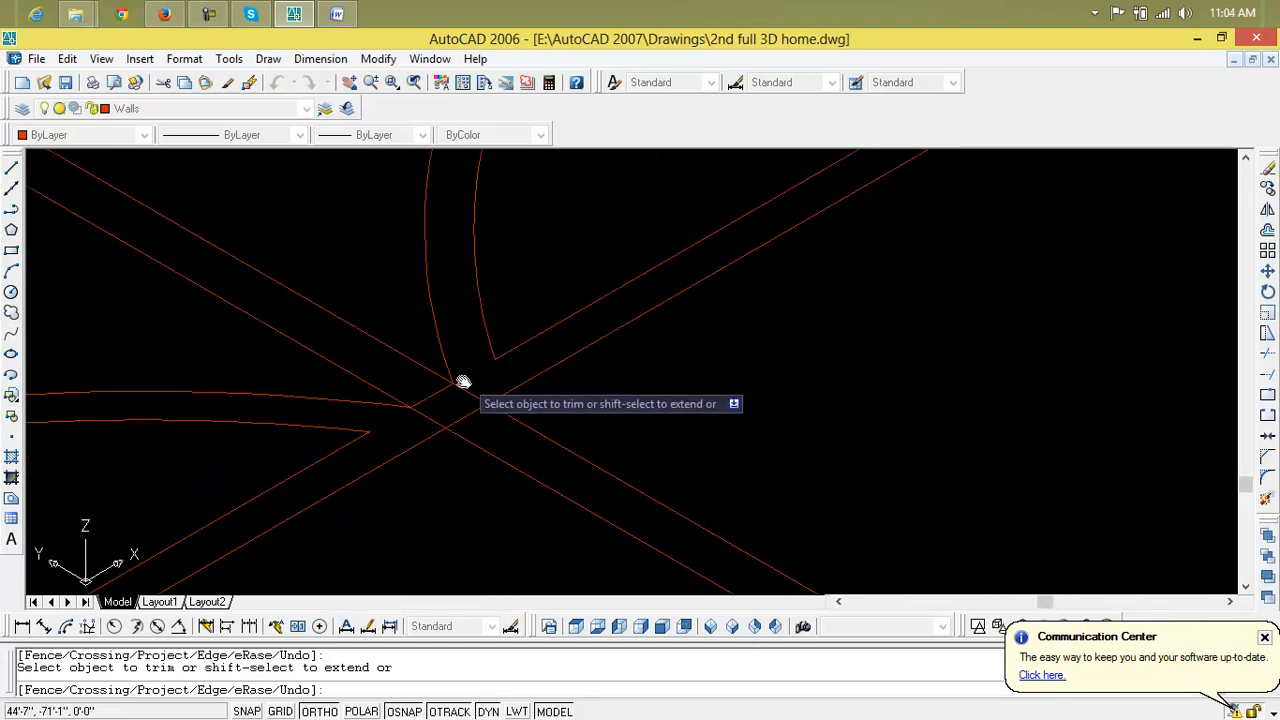
click(436, 395)
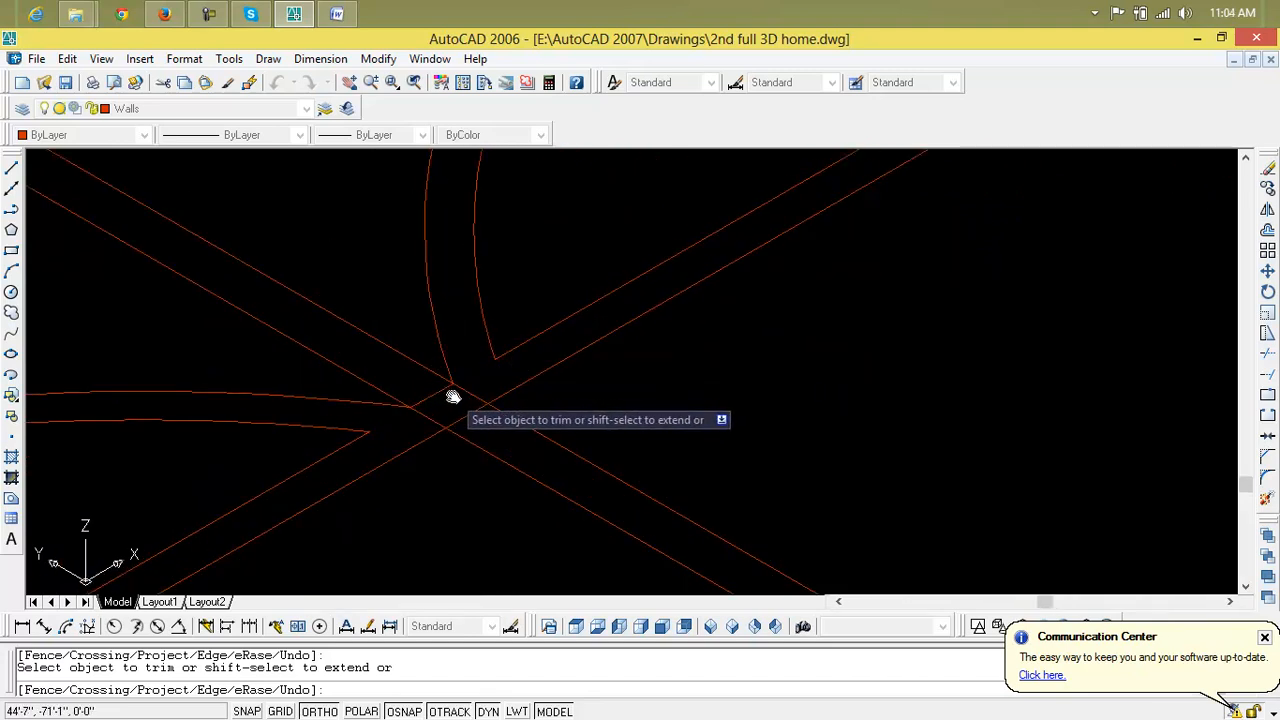
key(Escape)
click(437, 393)
double_click(437, 393)
key(Delete)
scroll(455, 397, down, 1)
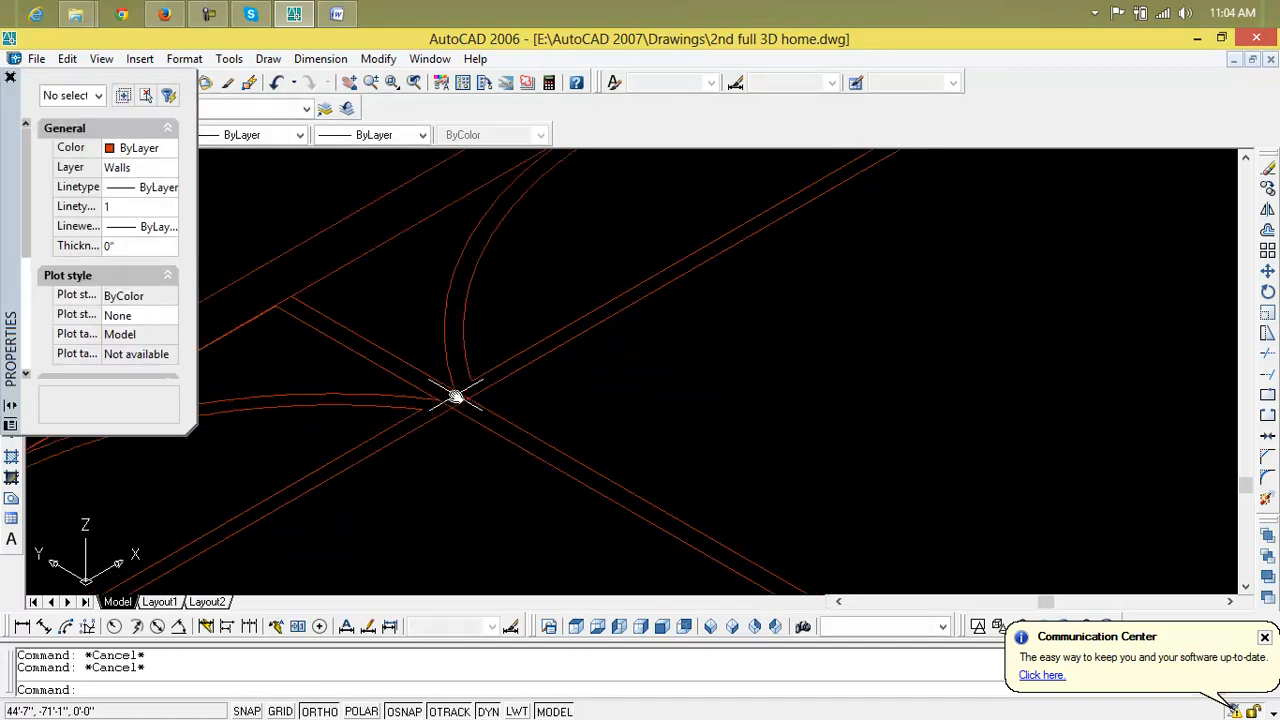
click(10, 78)
scroll(370, 330, down, 4)
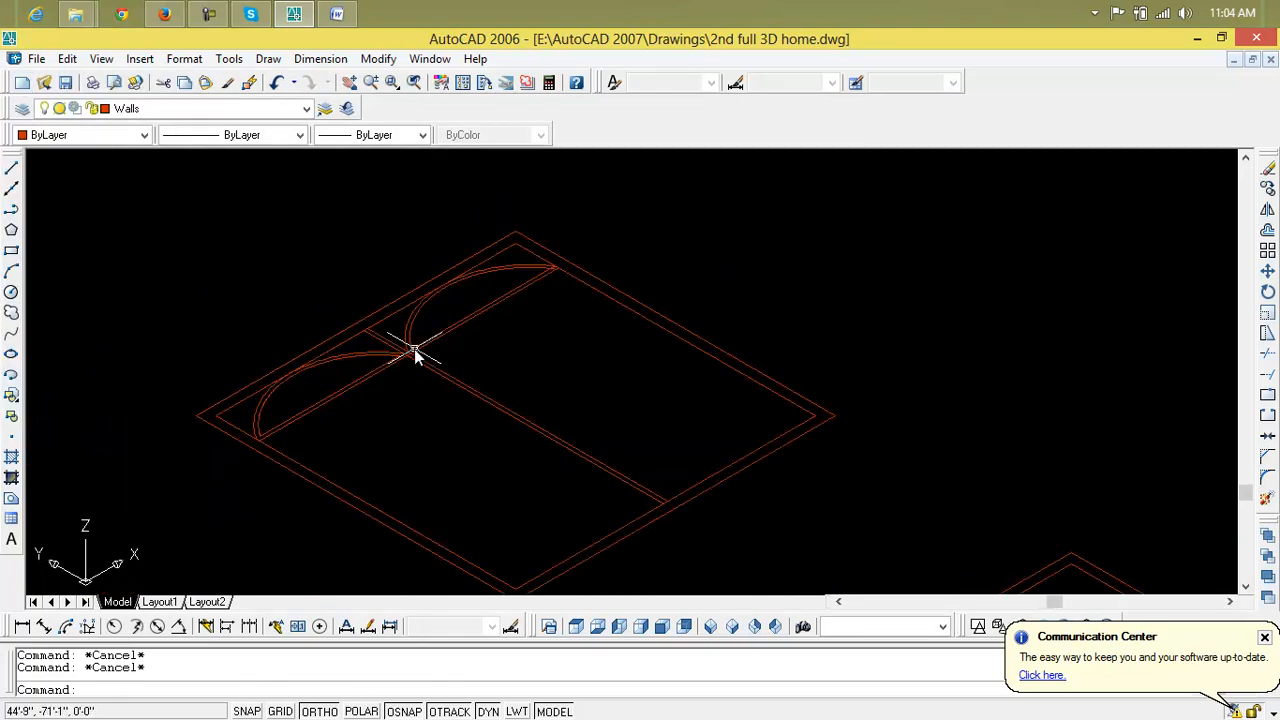
Trim the remaining cross-partition line where it passes between the two lines of the long partition
click(465, 378)
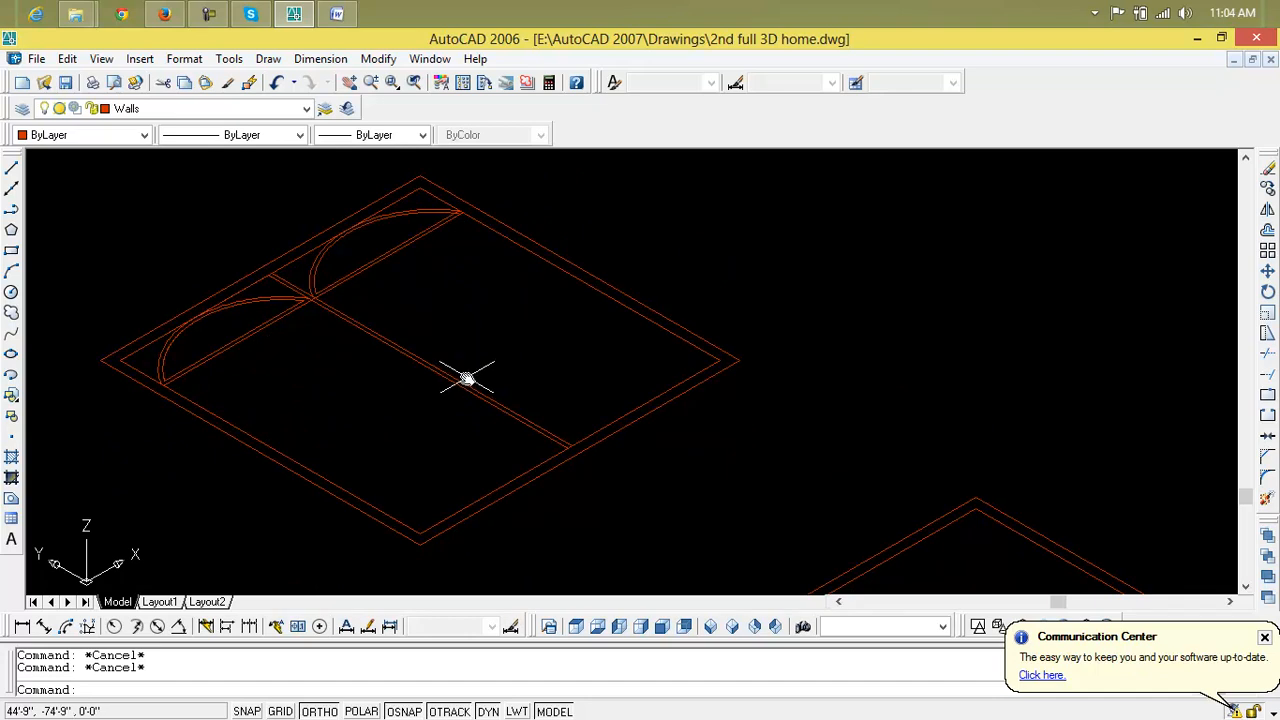
scroll(600, 390, up, 5)
middle_drag(366, 391, 763, 419)
scroll(487, 373, up, 3)
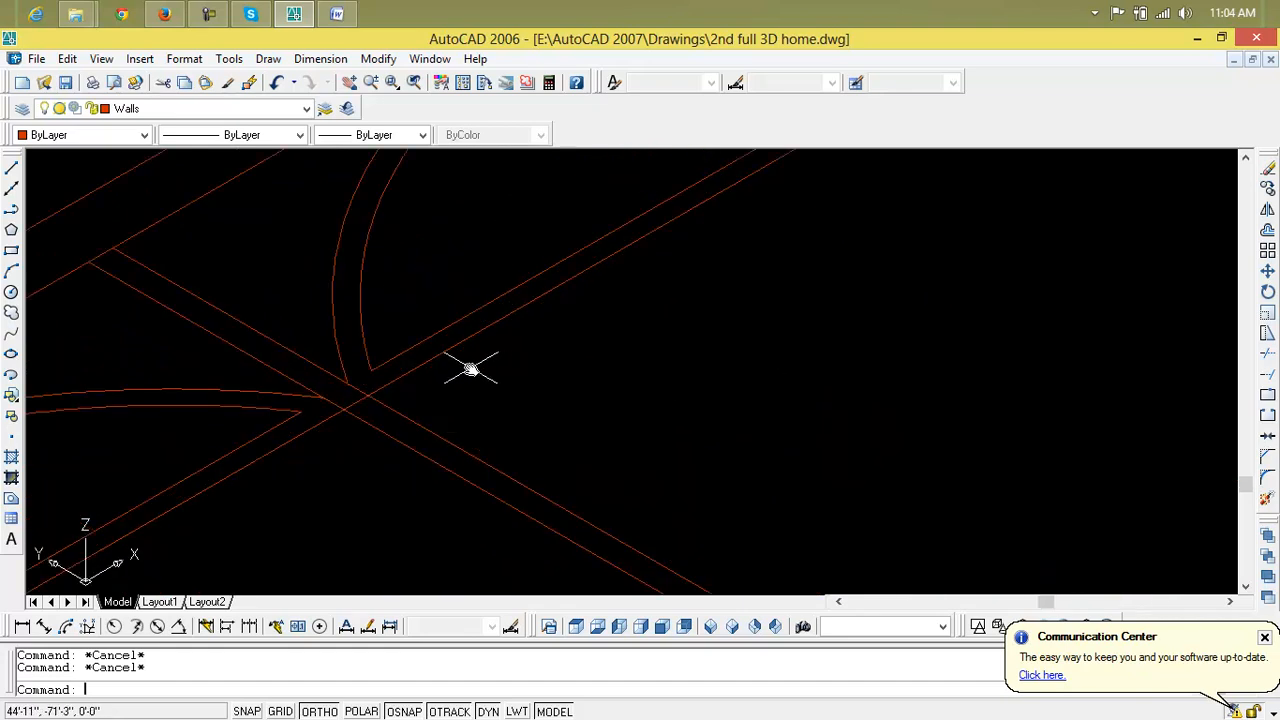
text(tr)
key(Escape)
text(tr)
key(Return)
key(Return)
scroll(148, 276, up, 3)
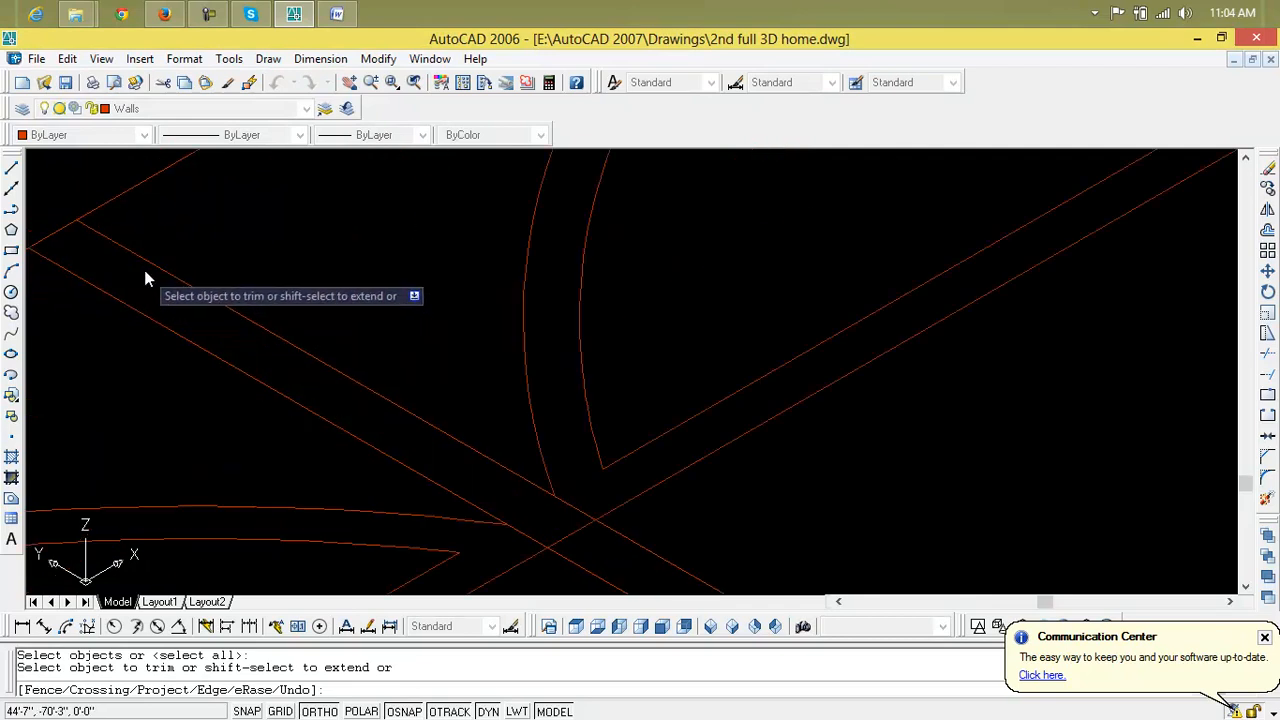
scroll(189, 268, down, 3)
scroll(374, 374, down, 5)
scroll(794, 527, up, 8)
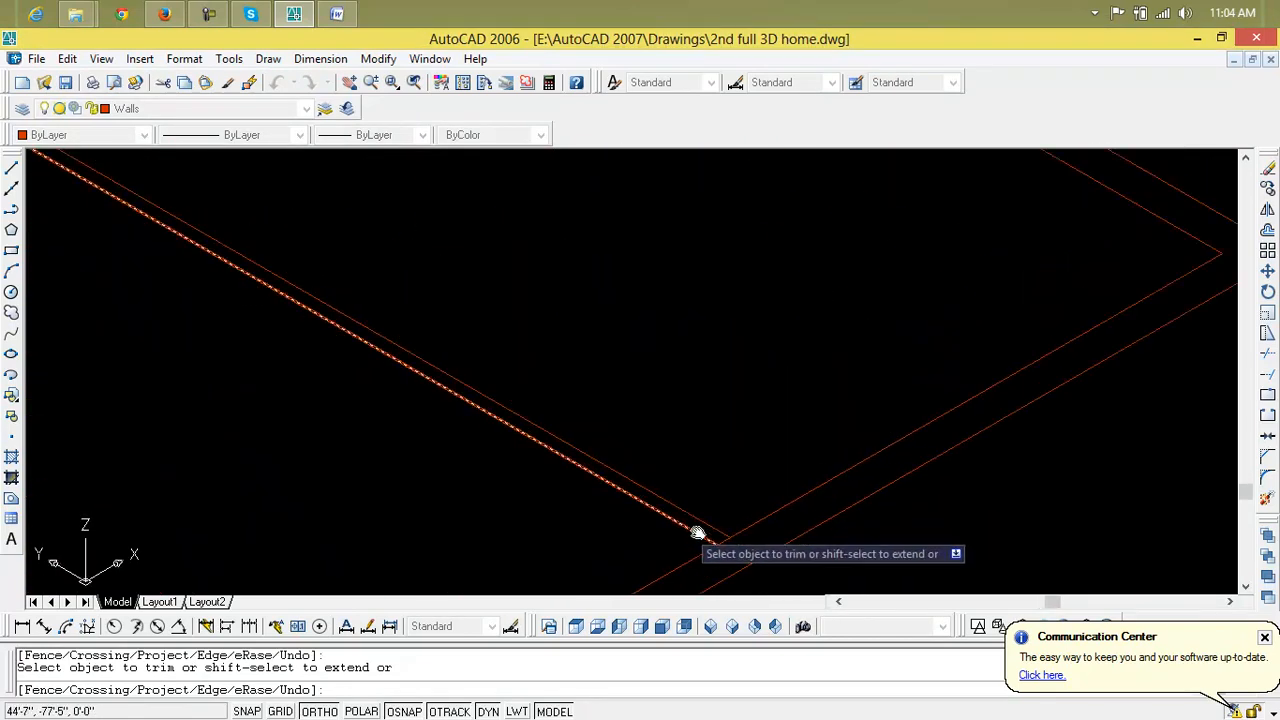
scroll(677, 543, down, 6)
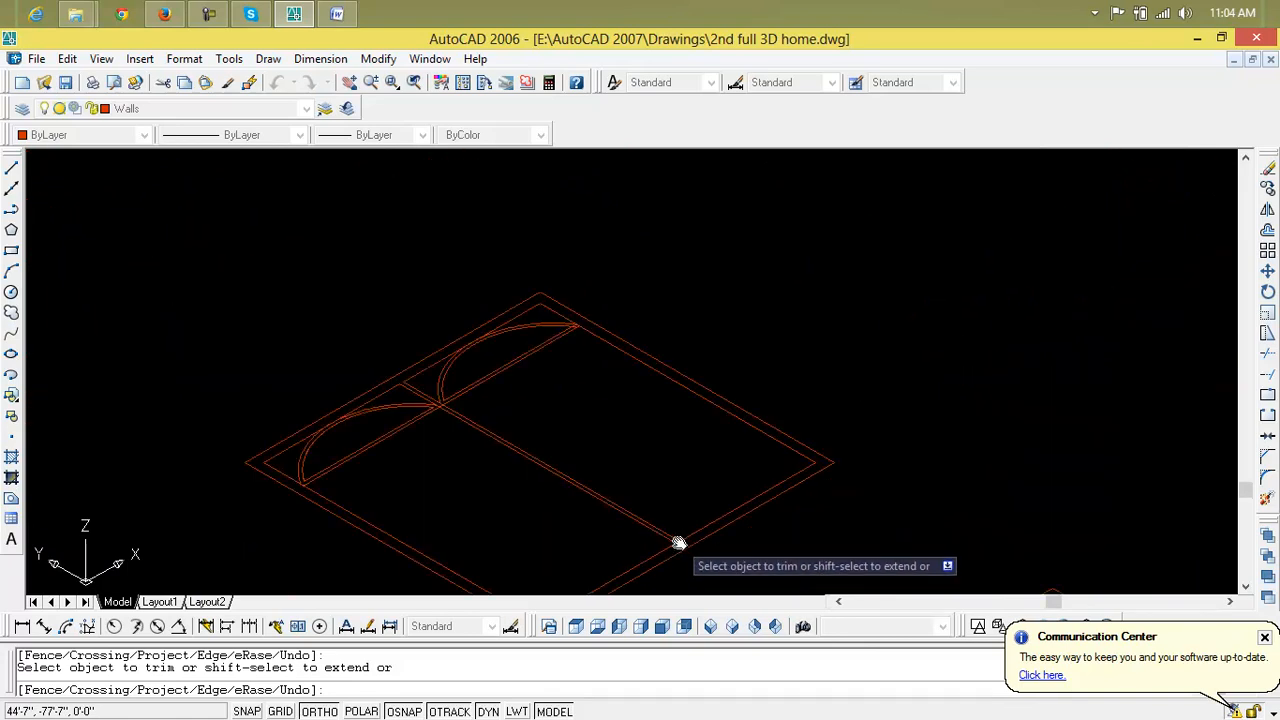
scroll(414, 471, up, 6)
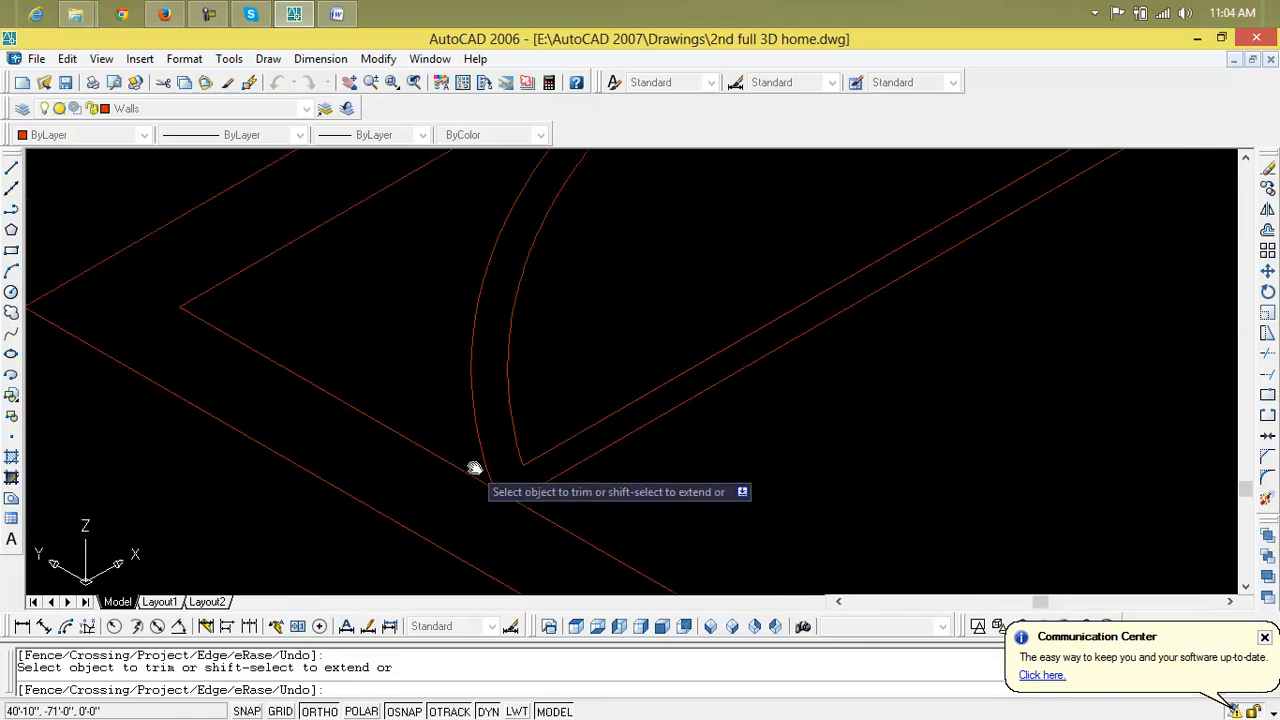
scroll(624, 494, down, 3)
scroll(640, 498, up, 5)
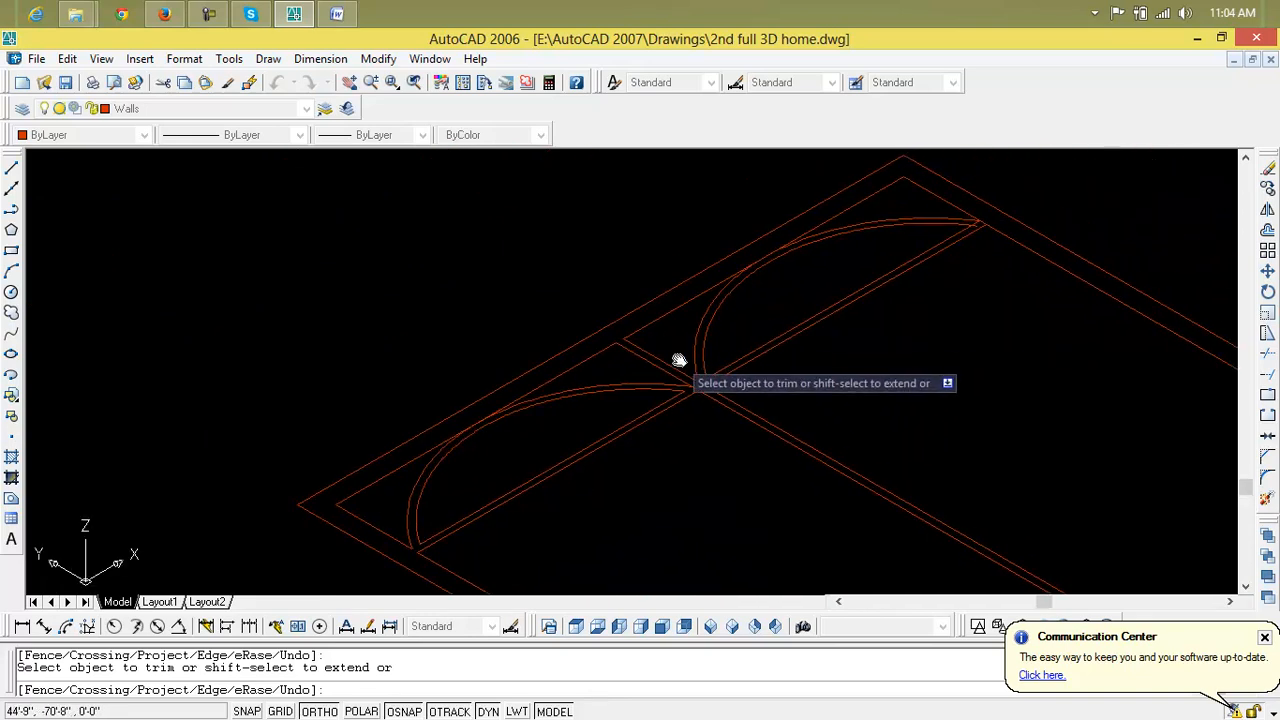
scroll(737, 415, up, 3)
click(758, 485)
scroll(752, 482, down, 2)
scroll(750, 482, up, 3)
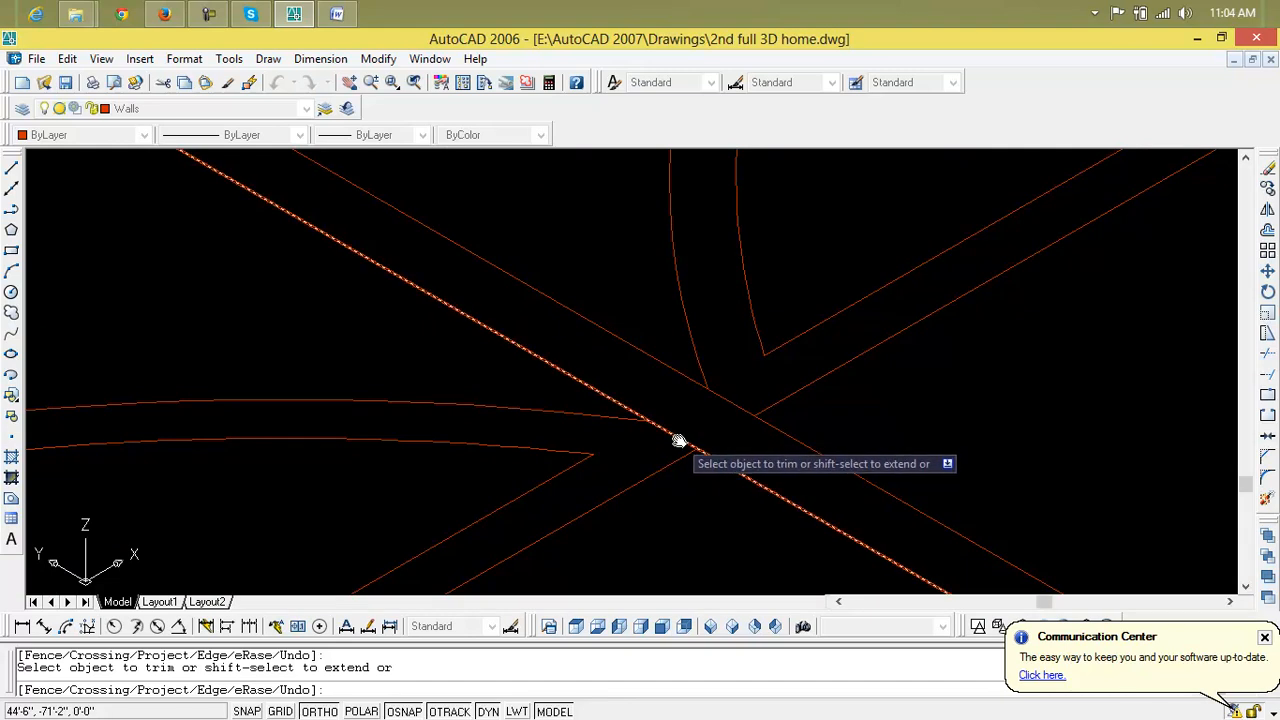
Trim the overlapping arc and partition line ends where the right-hand curved wall meets the inner outer-wall line
scroll(720, 412, down, 3)
scroll(559, 447, up, 2)
middle_drag(559, 447, 395, 538)
scroll(775, 276, up, 4)
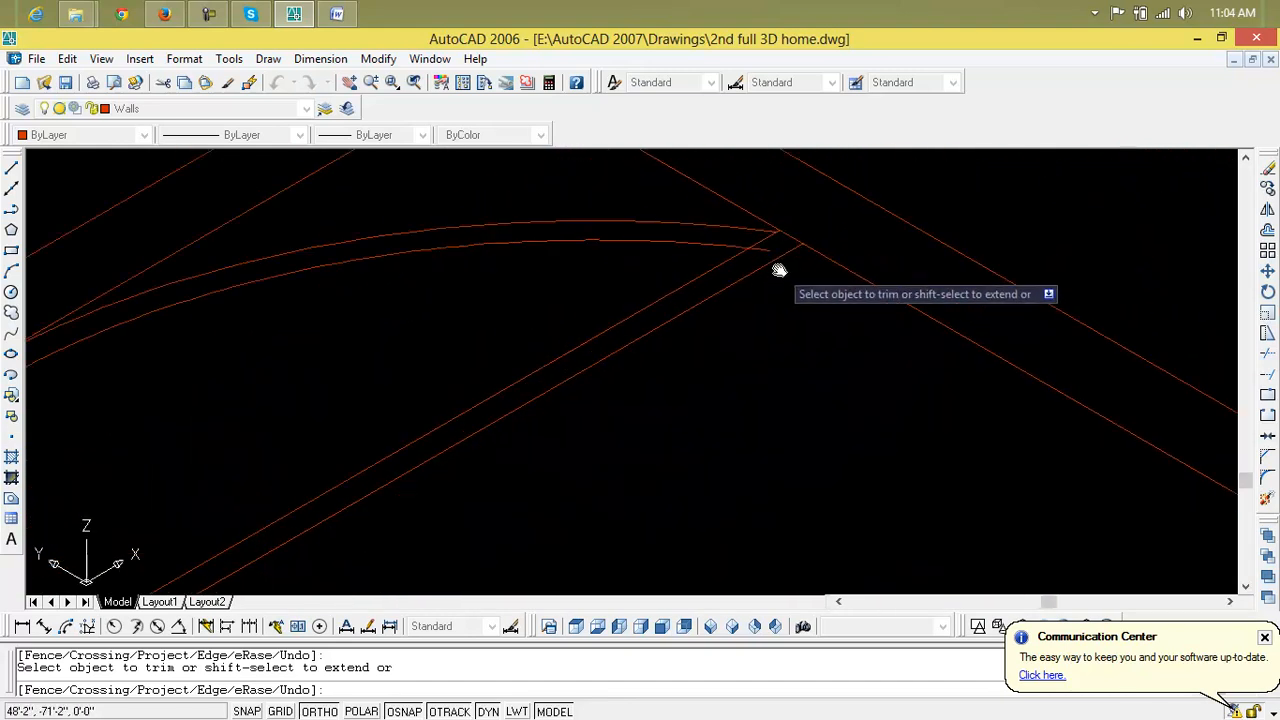
click(765, 250)
click(770, 229)
scroll(823, 349, down, 5)
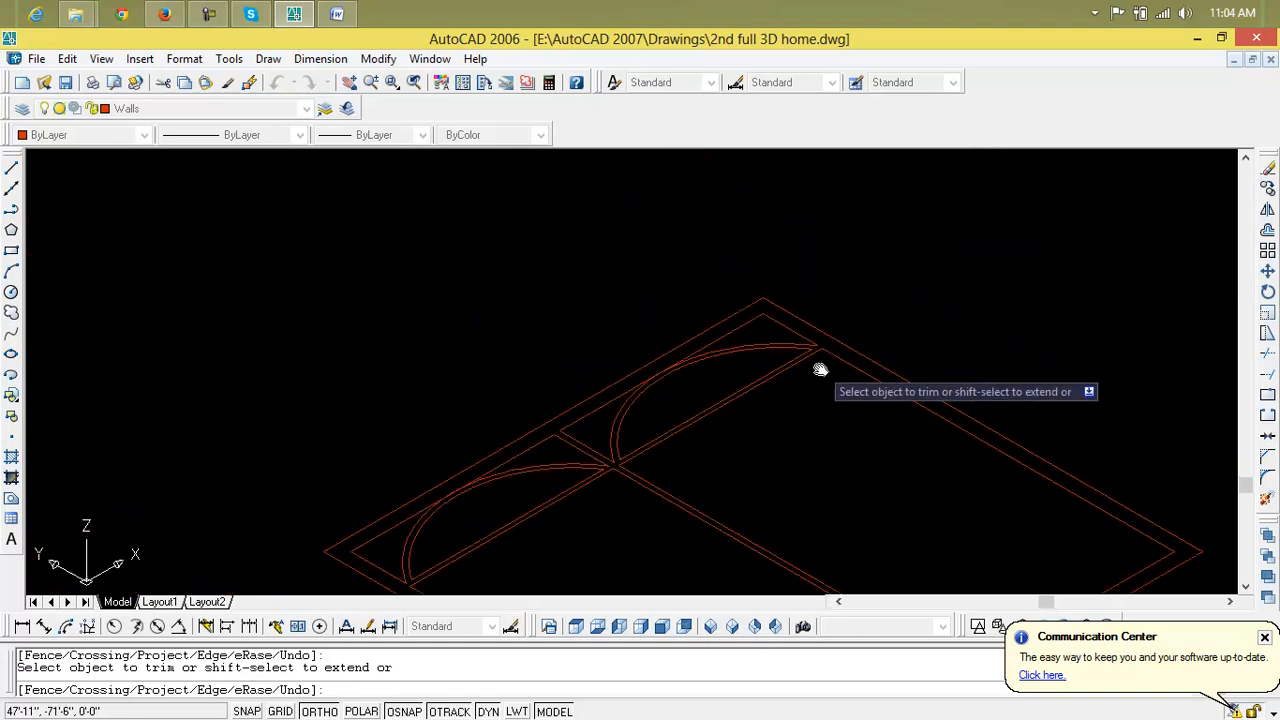
scroll(830, 357, down, 2)
key(Escape)
key(Escape)
key(Escape)
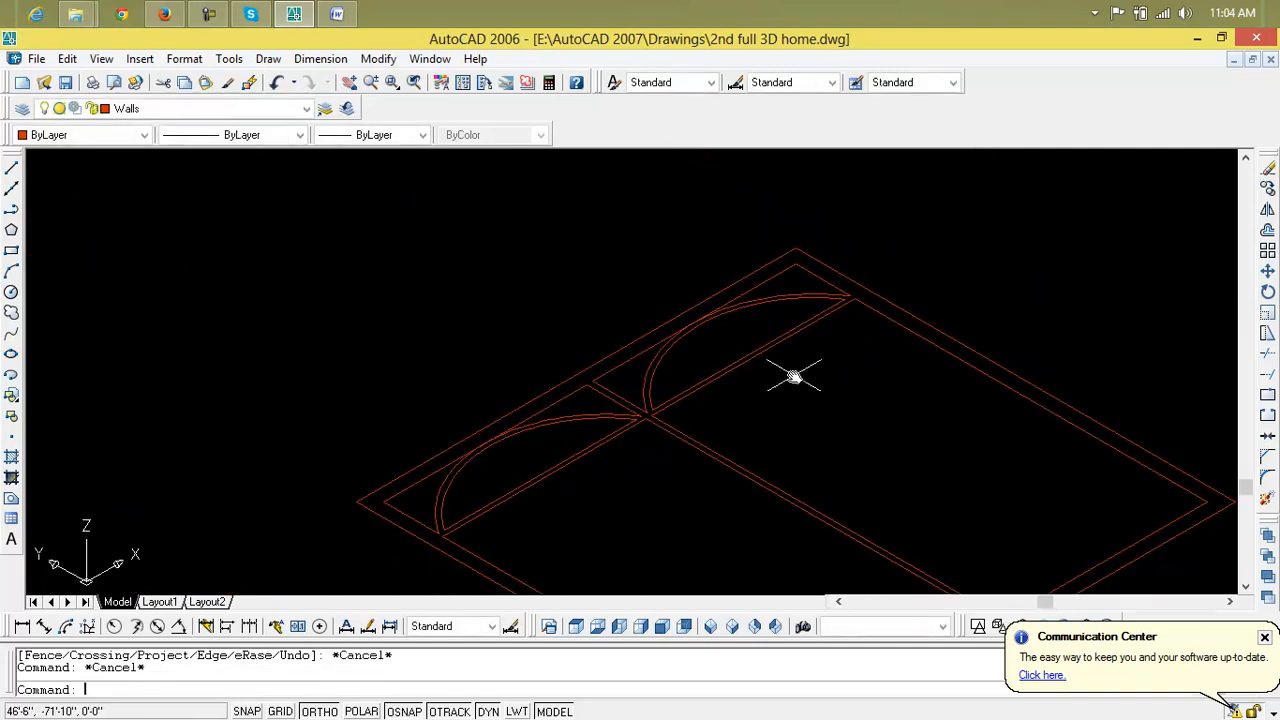
scroll(794, 380, down, 2)
middle_drag(794, 385, 749, 366)
scroll(711, 358, up, 3)
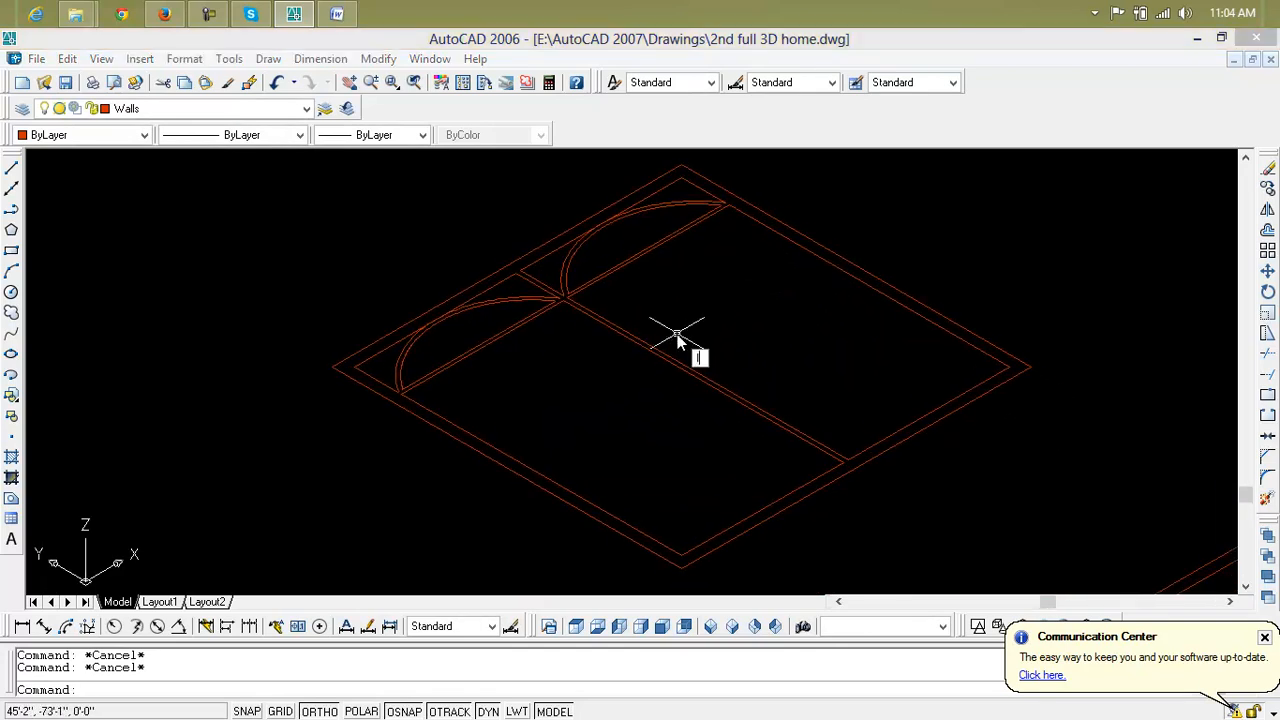
scroll(701, 338, down, 1)
middle_drag(702, 338, 623, 386)
scroll(622, 378, up, 4)
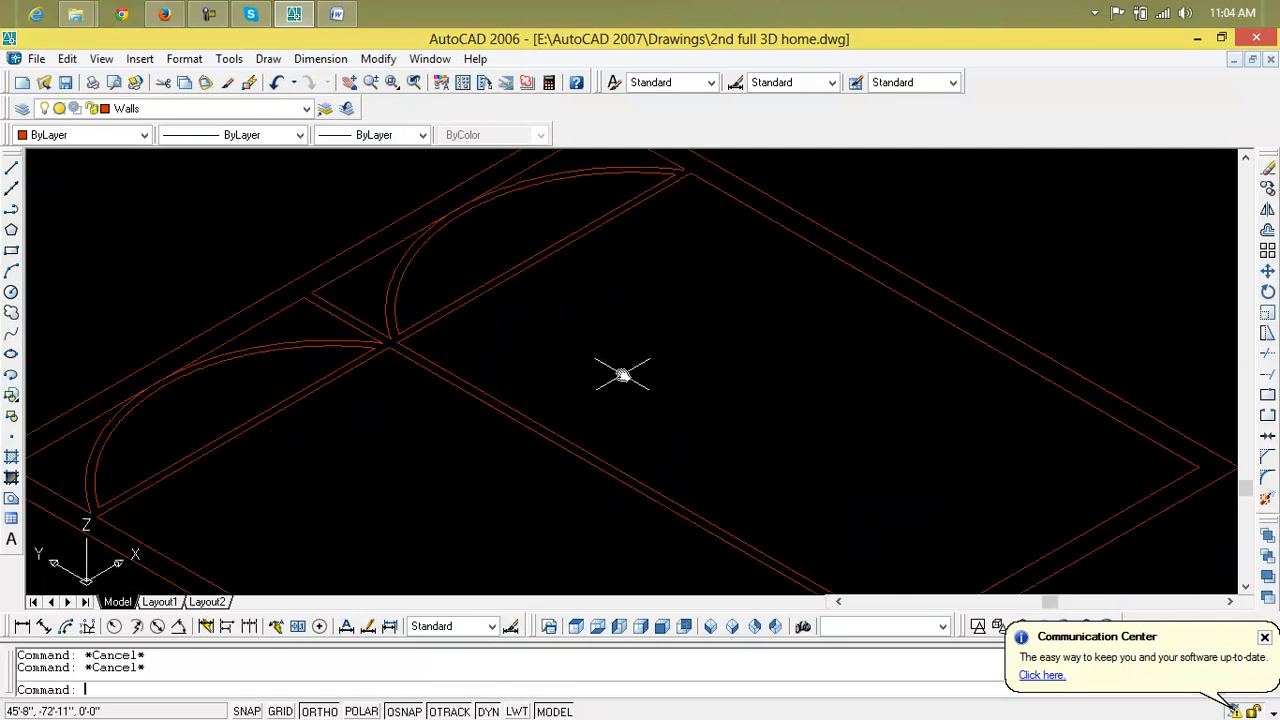
text(l)
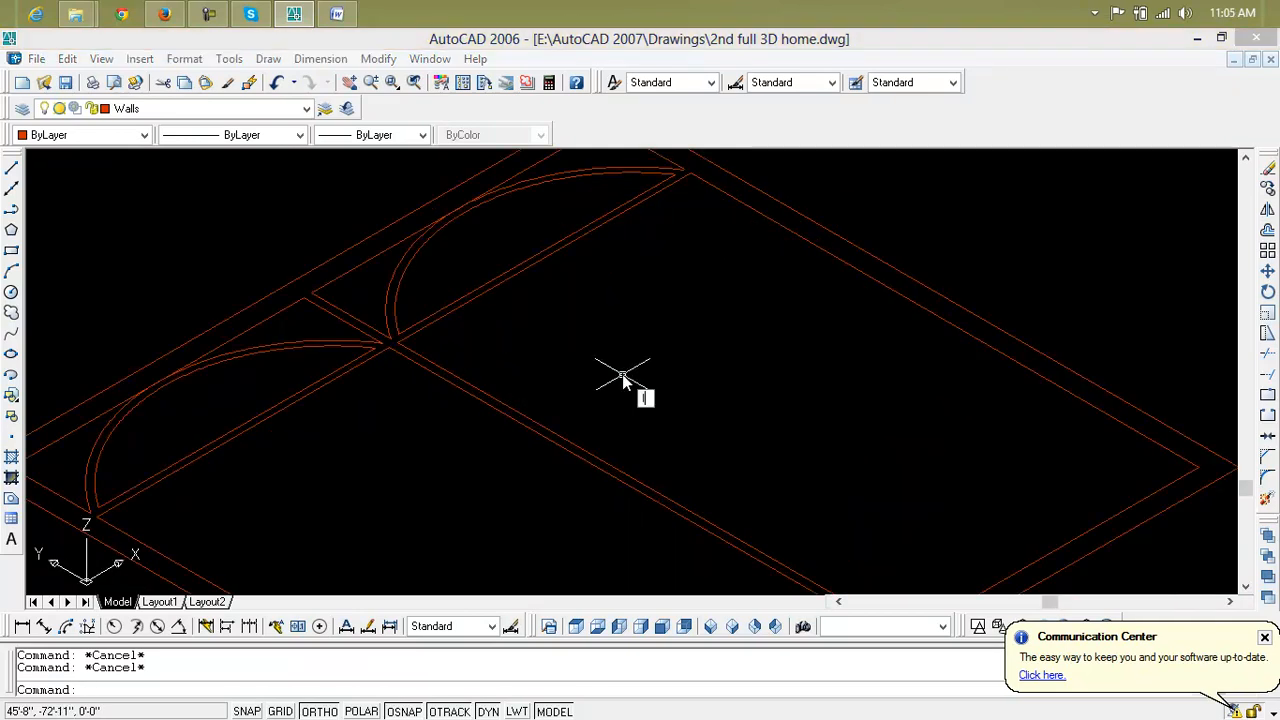
key(Return)
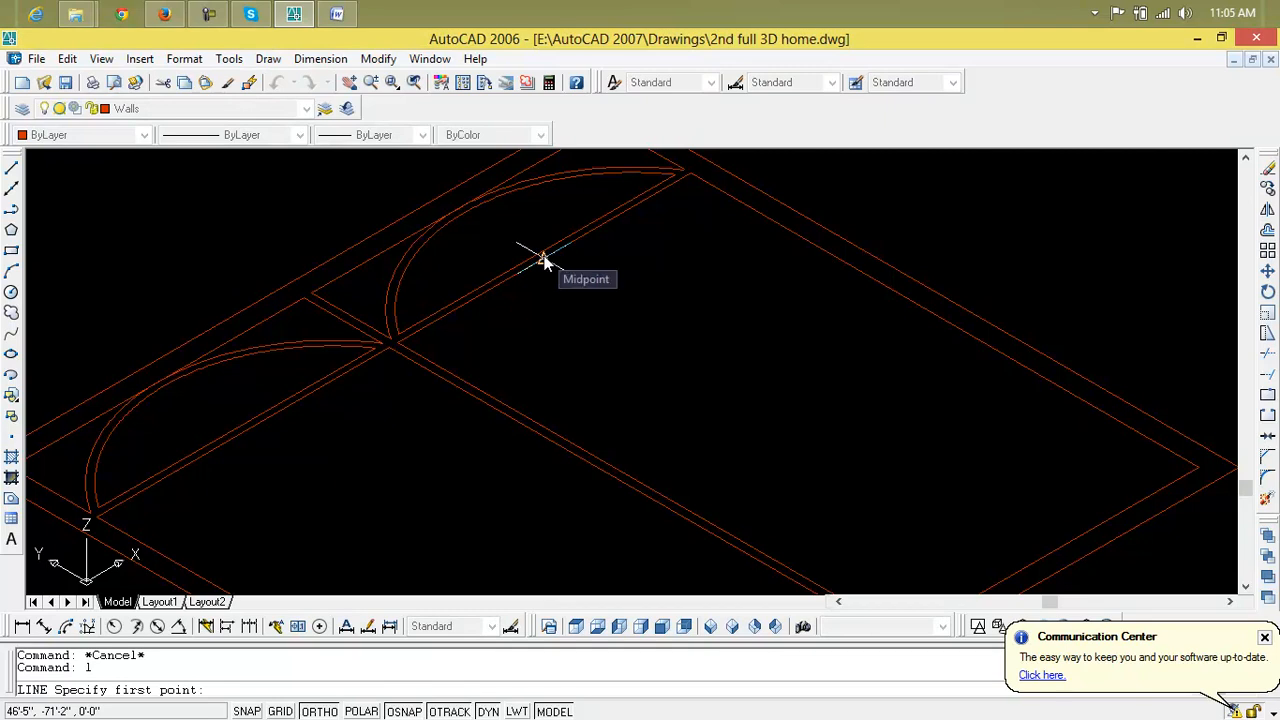
key(Escape)
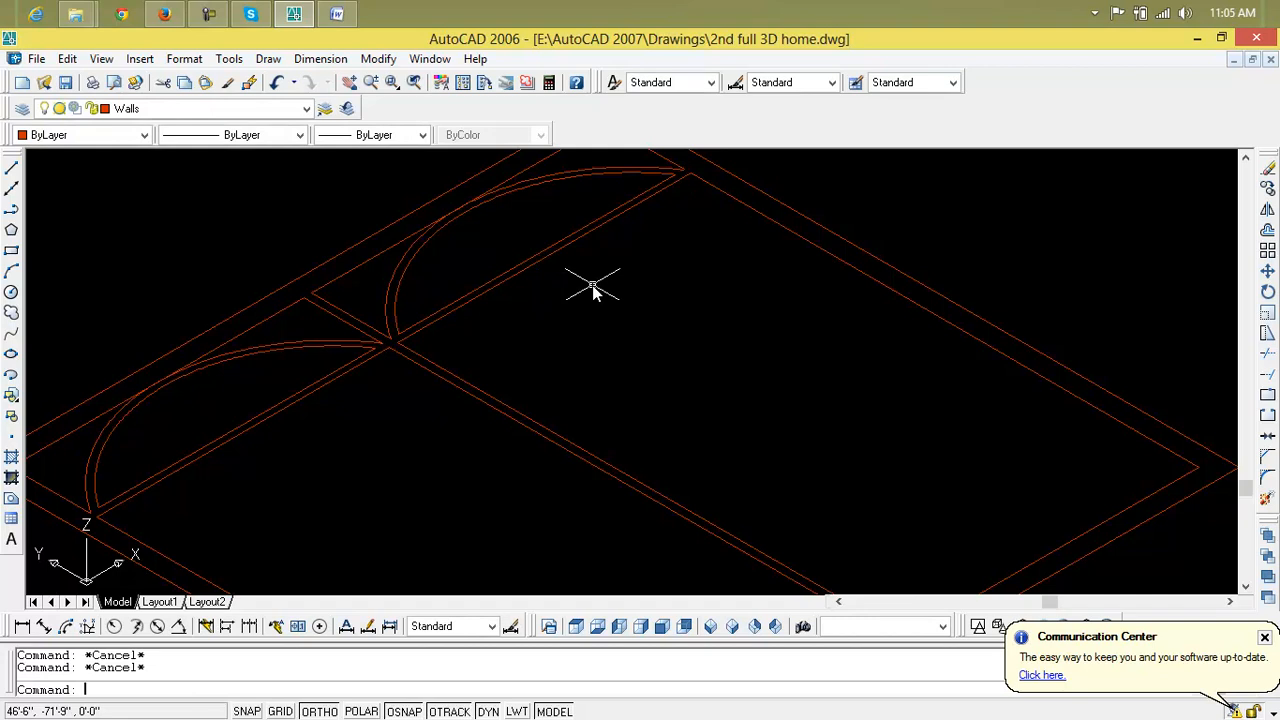
text(l)
key(Return)
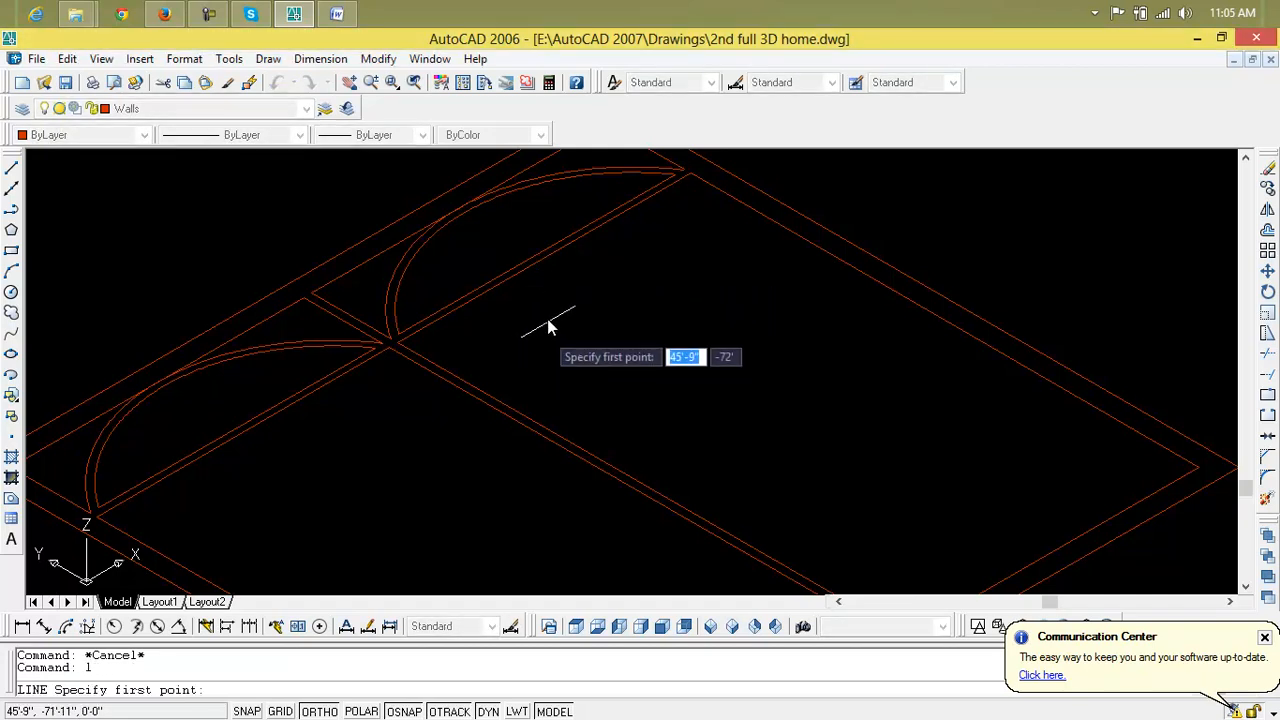
scroll(480, 449, down, 5)
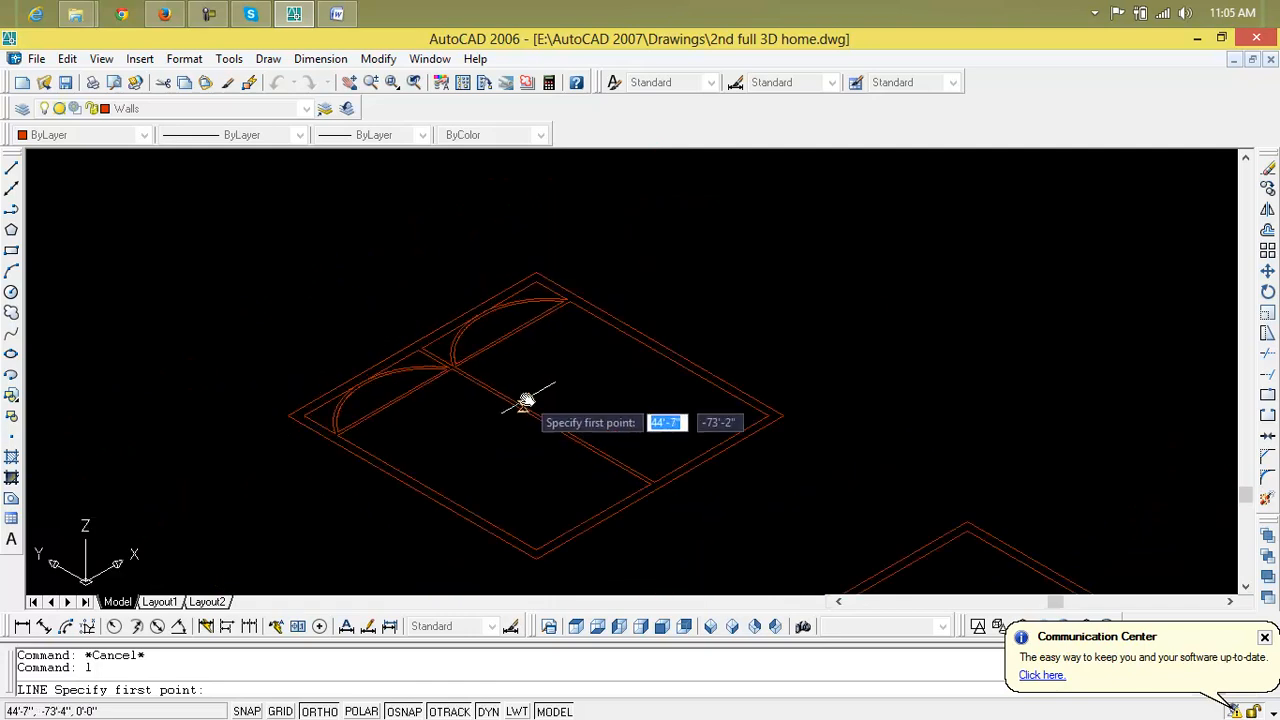
key(Escape)
Offset the room-side line of the left-hand cross partition by 2' into the left room
text(o)
key(Return)
text(2')
key(Return)
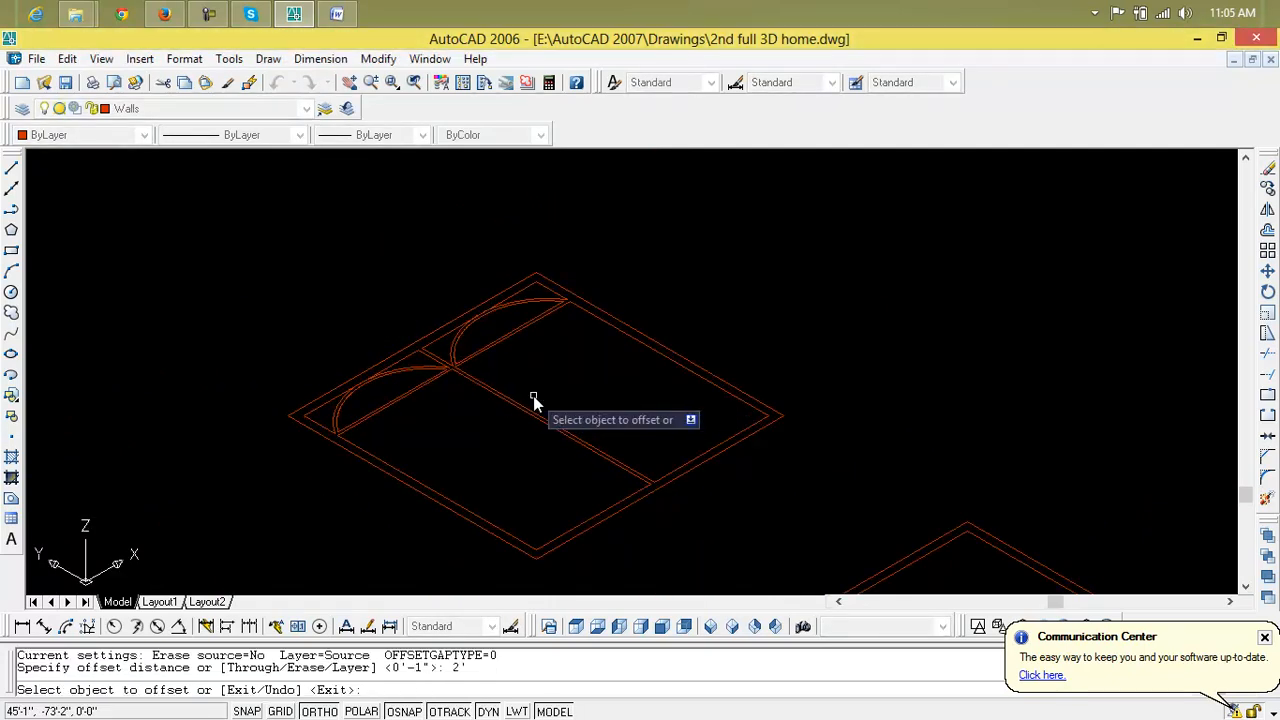
scroll(424, 390, up, 3)
click(420, 398)
click(460, 430)
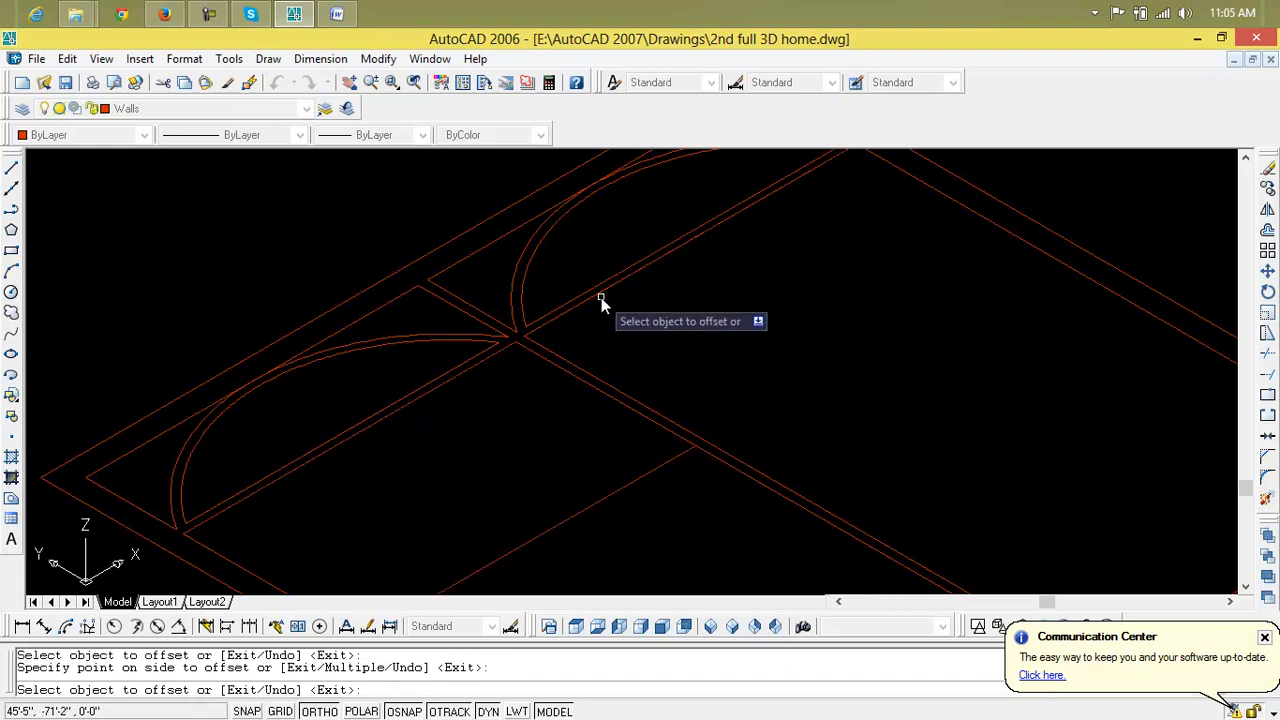
Offset the room-side line of the right-hand cross partition by 2' into the right room
click(601, 295)
click(705, 350)
click(630, 281)
click(824, 437)
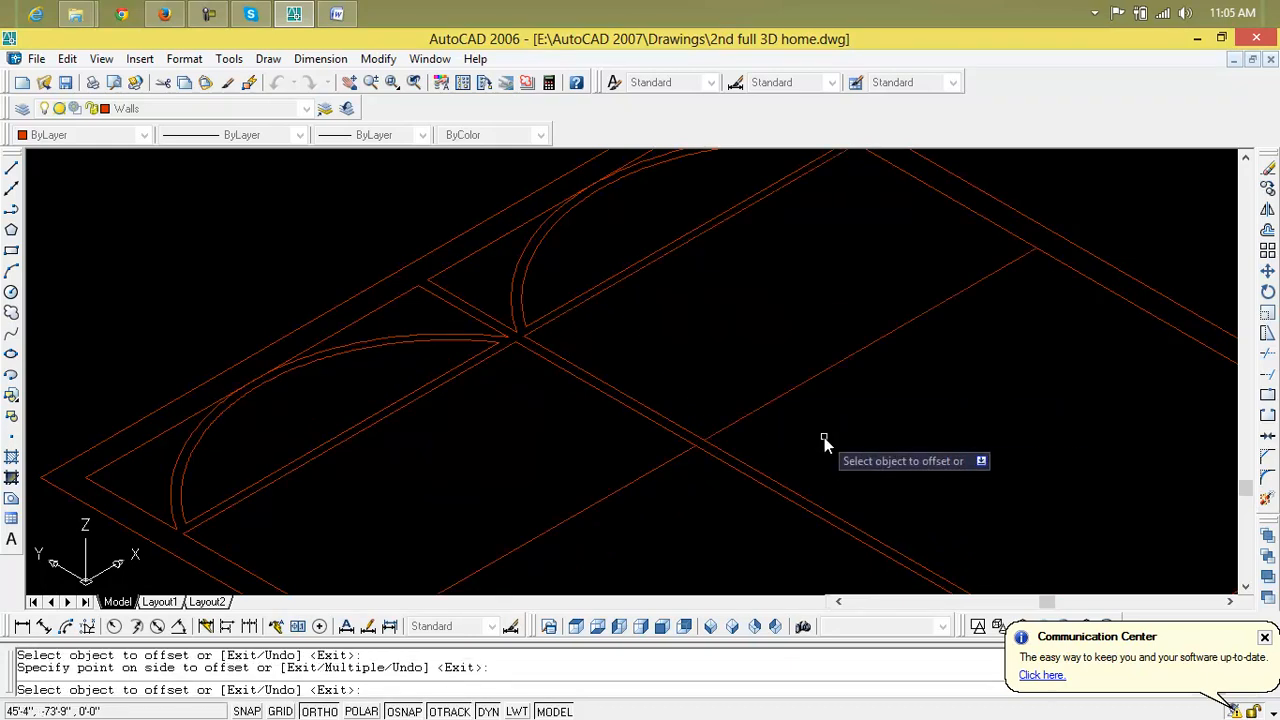
scroll(824, 437, down, 3)
middle_drag(824, 437, 734, 373)
scroll(734, 373, down, 2)
key(Escape)
key(Escape)
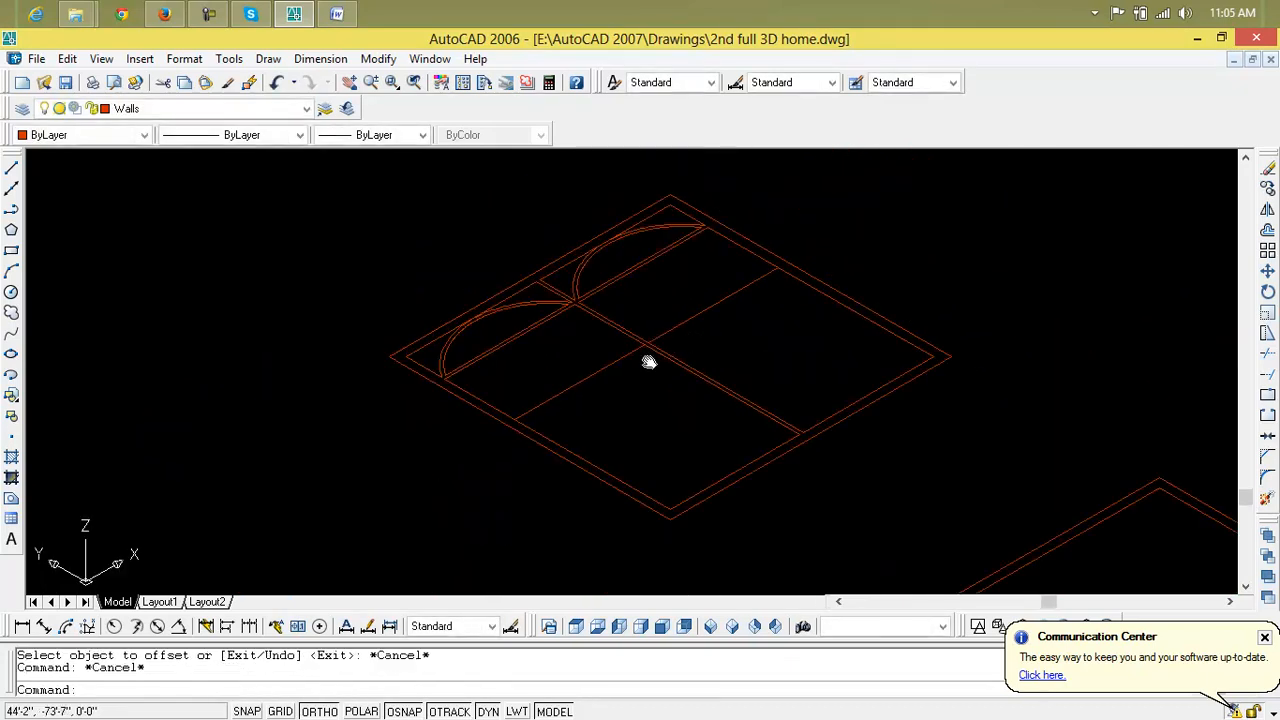
Draw a short line parallel to the long partition, ending at the midpoint of the left room's offset line
scroll(634, 366, up, 1)
text(l)
key(Return)
click(522, 369)
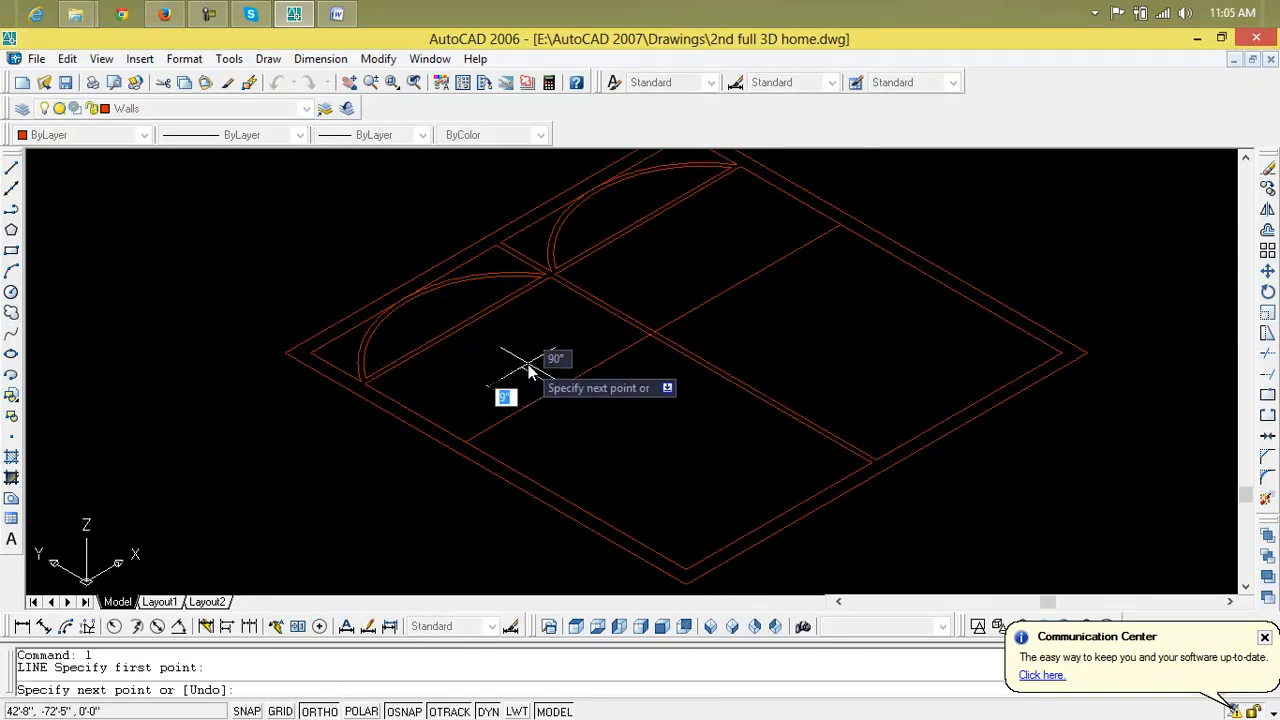
click(556, 385)
key(Escape)
Draw a matching short line from the midpoint of the right room's offset line toward the curved wall
key(Return)
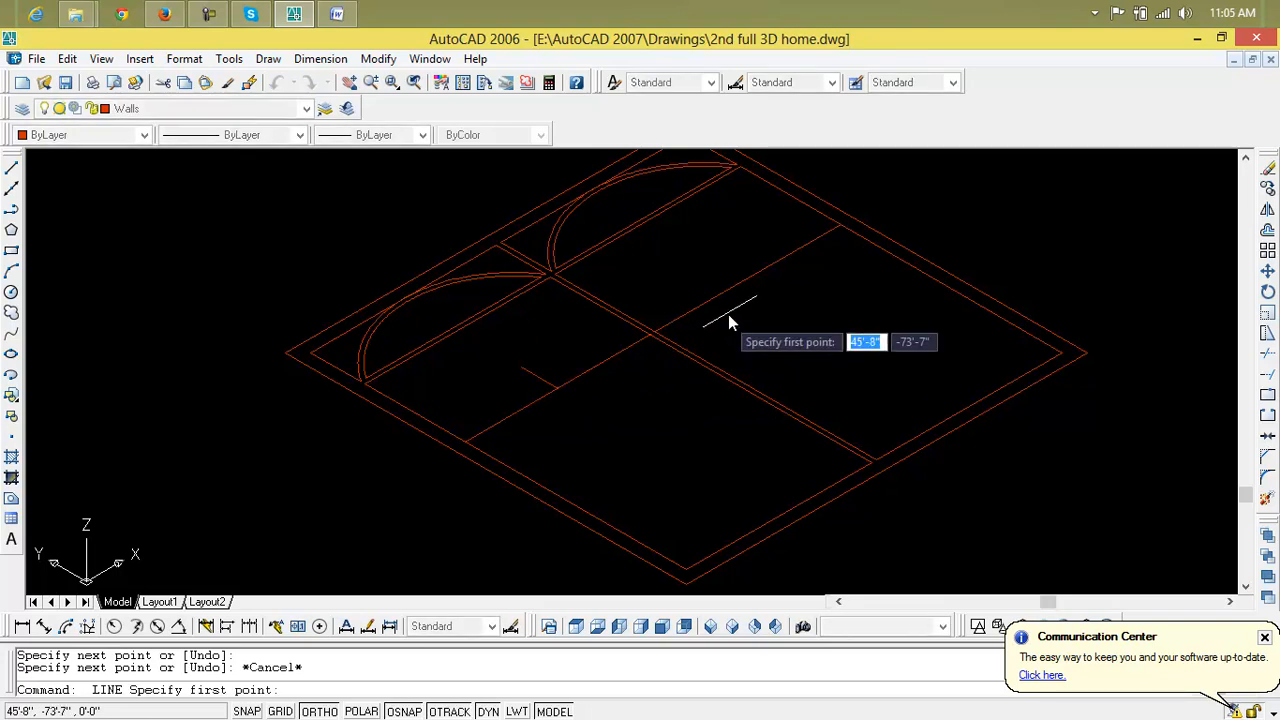
click(748, 278)
click(704, 253)
key(Return)
middle_drag(768, 290, 784, 311)
key(Escape)
Draw a circle of about 5" radius centred where the left room's short line meets the offset line
text(c)
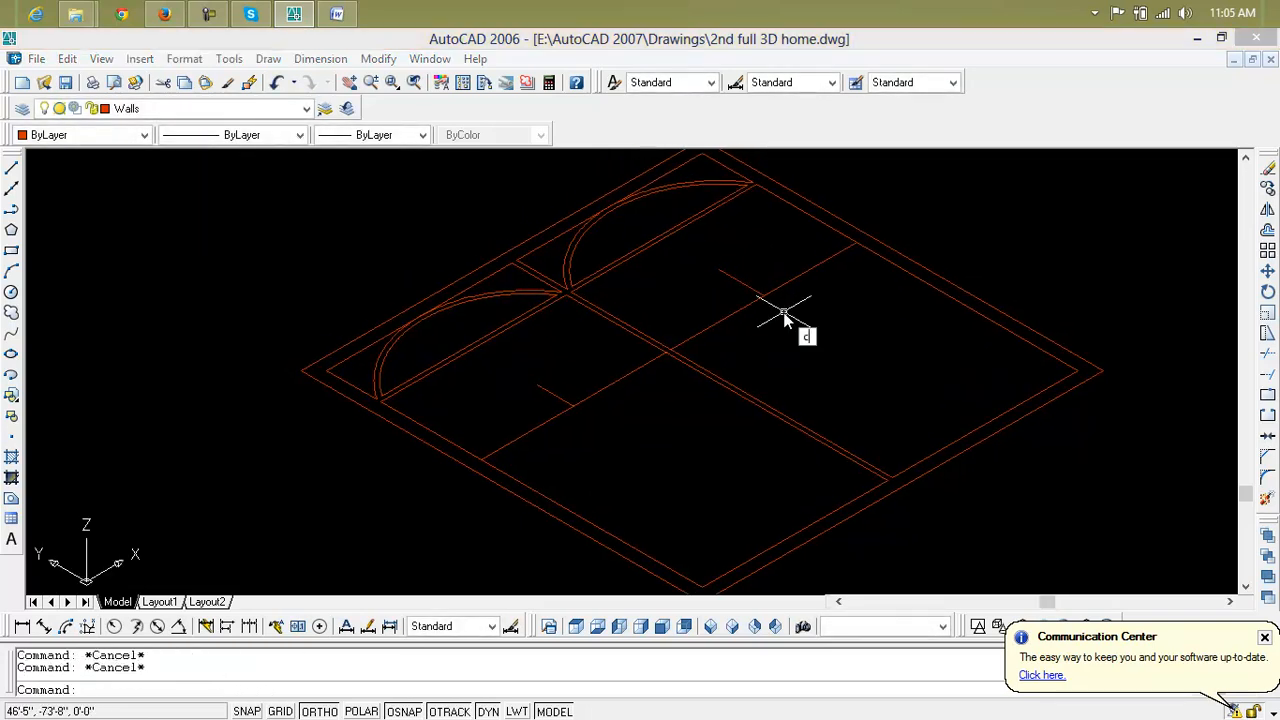
key(Return)
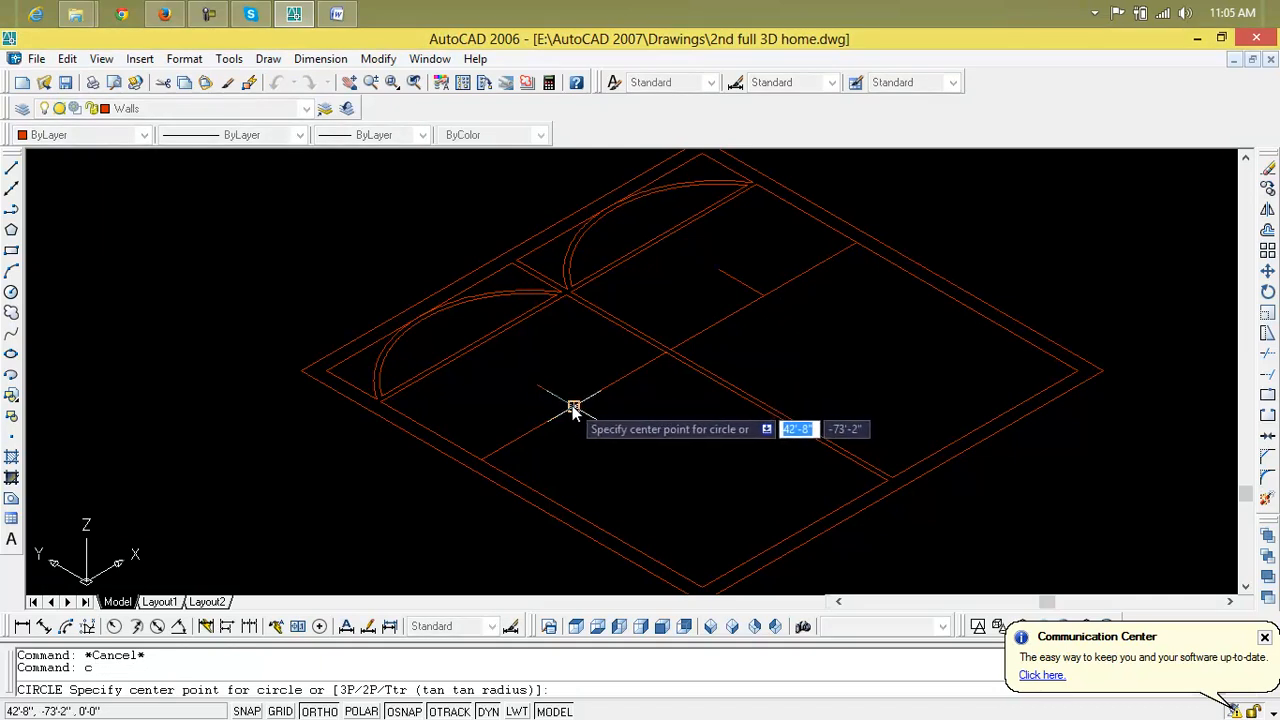
click(572, 405)
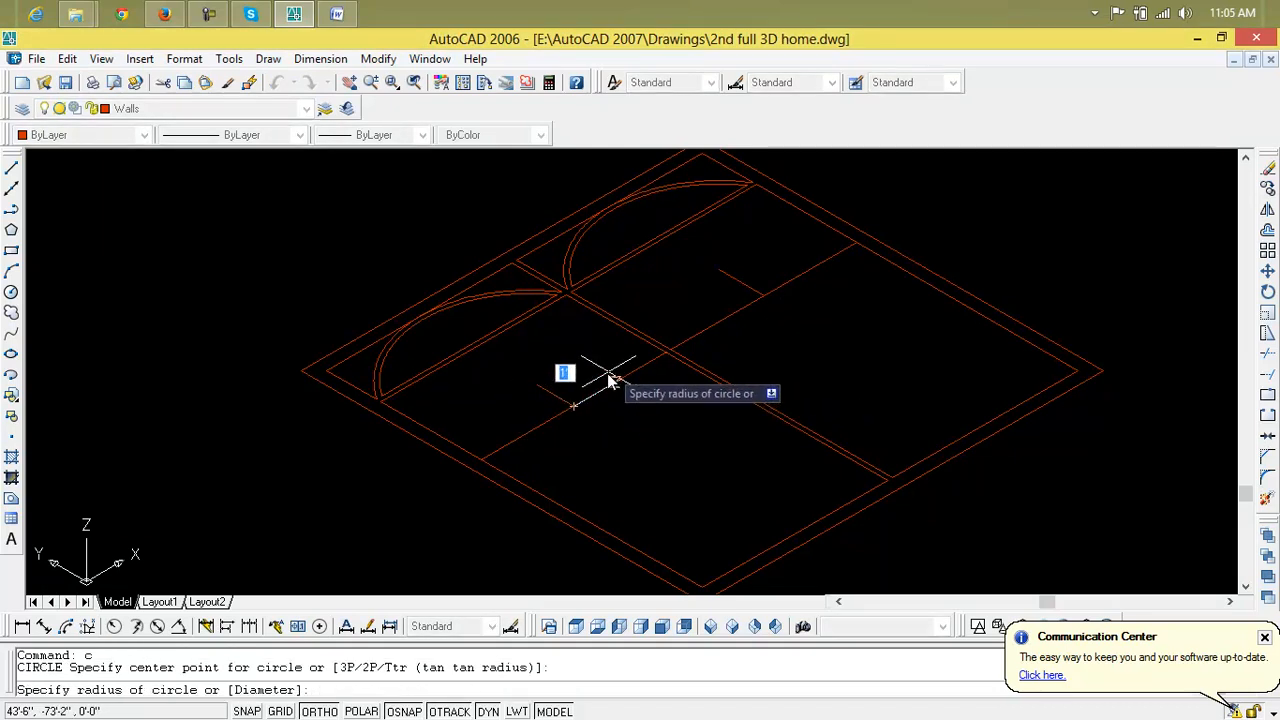
click(594, 398)
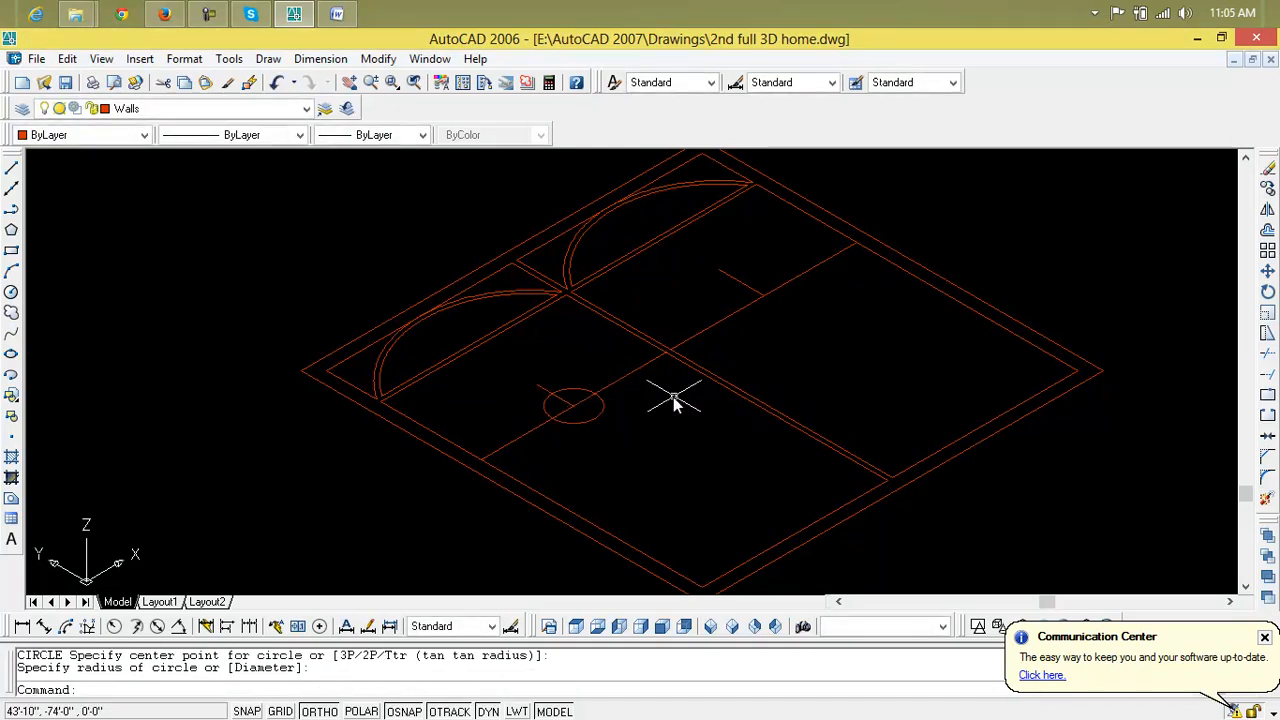
Draw a circle of about 6" radius centred where the right room's short line meets the offset line
key(Return)
click(763, 295)
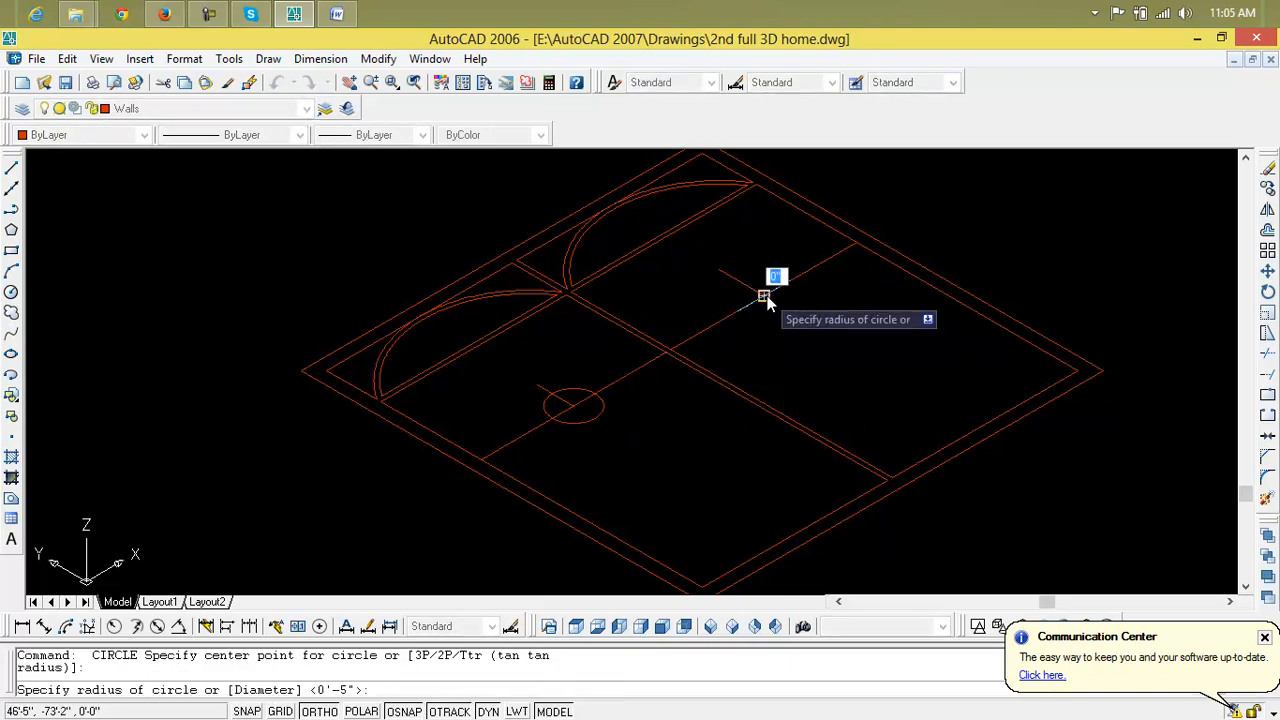
click(786, 278)
key(Return)
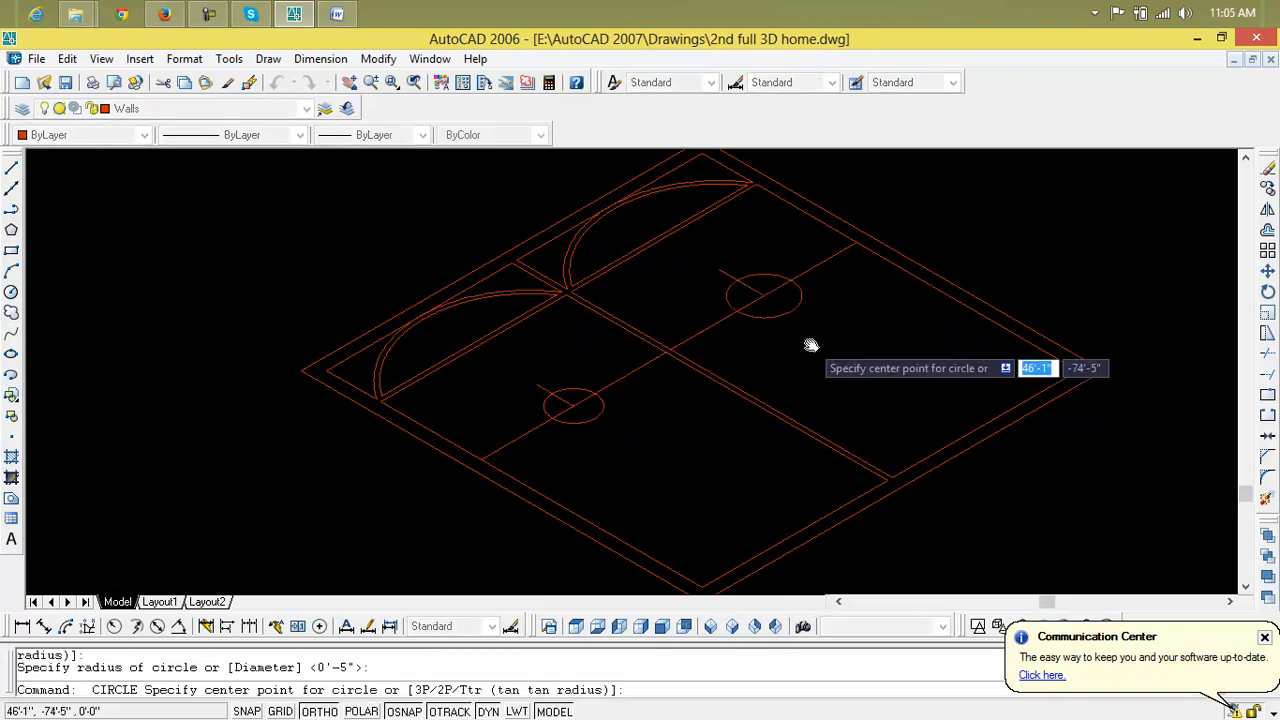
middle_drag(831, 343, 766, 397)
click(748, 373)
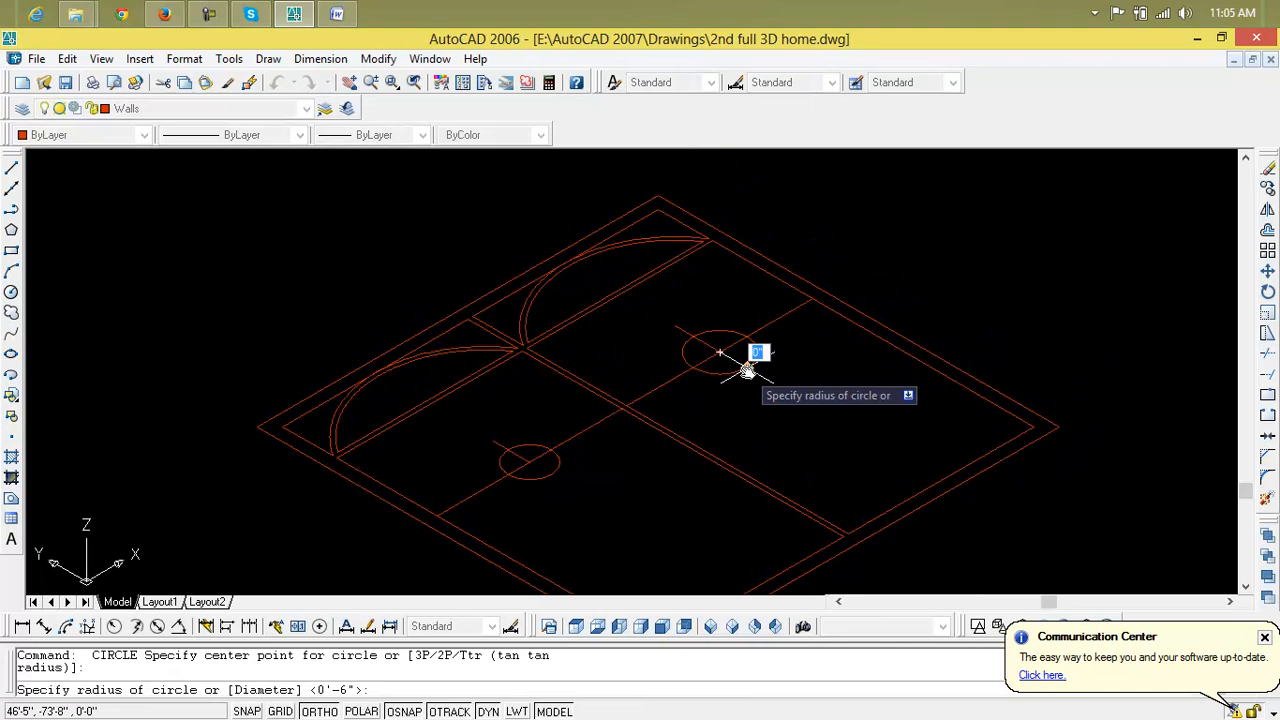
key(Escape)
Erase the circles in the right and left rooms
click(745, 371)
key(ctrl+1)
key(Delete)
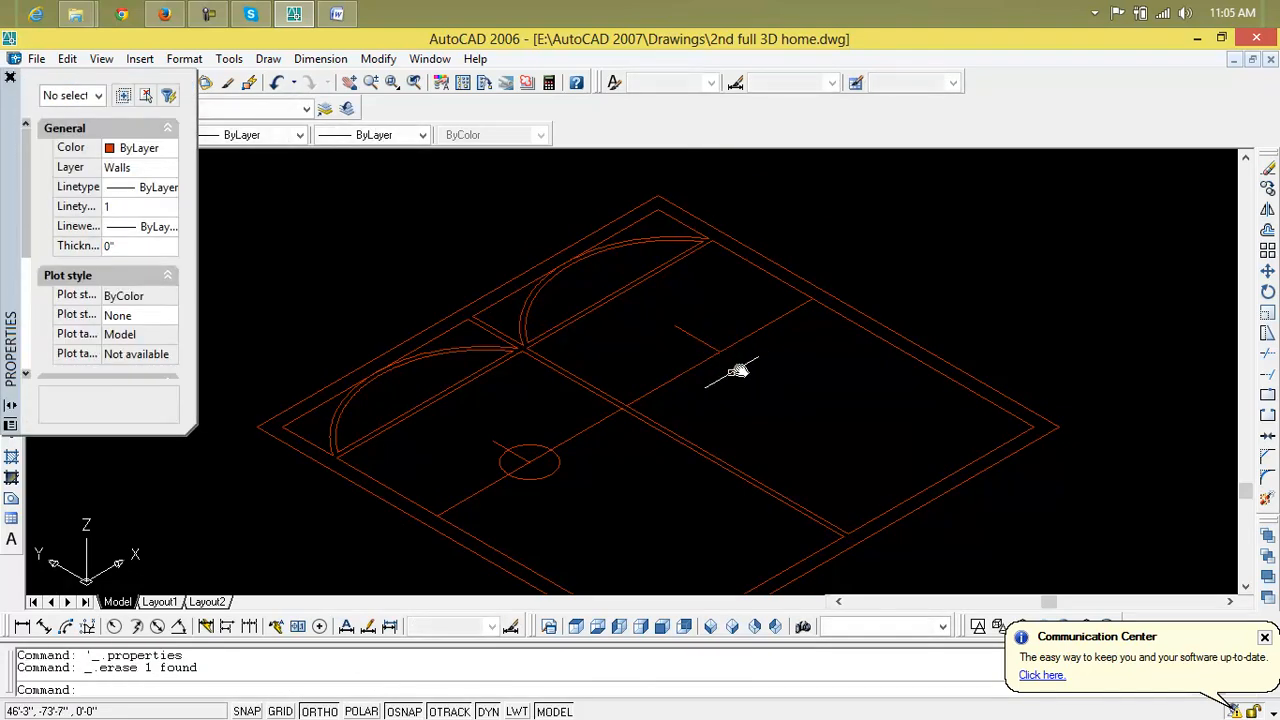
click(540, 447)
key(Delete)
click(10, 75)
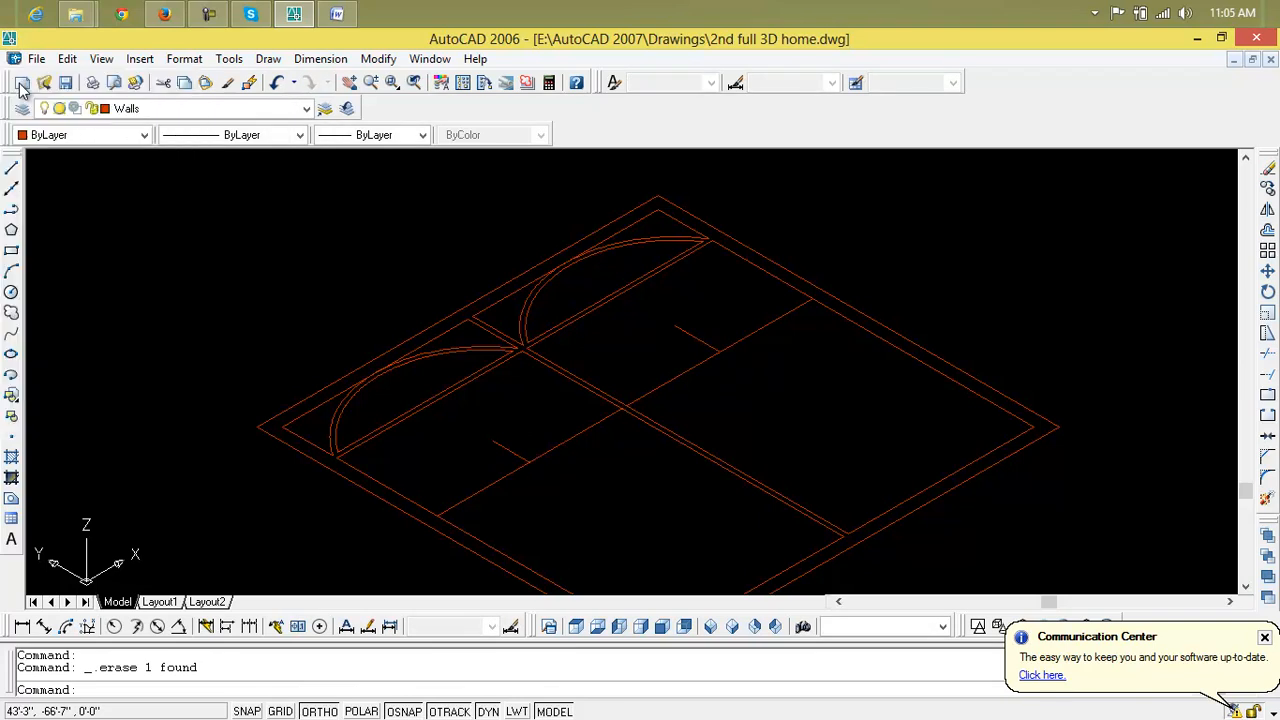
key(Escape)
key(Escape)
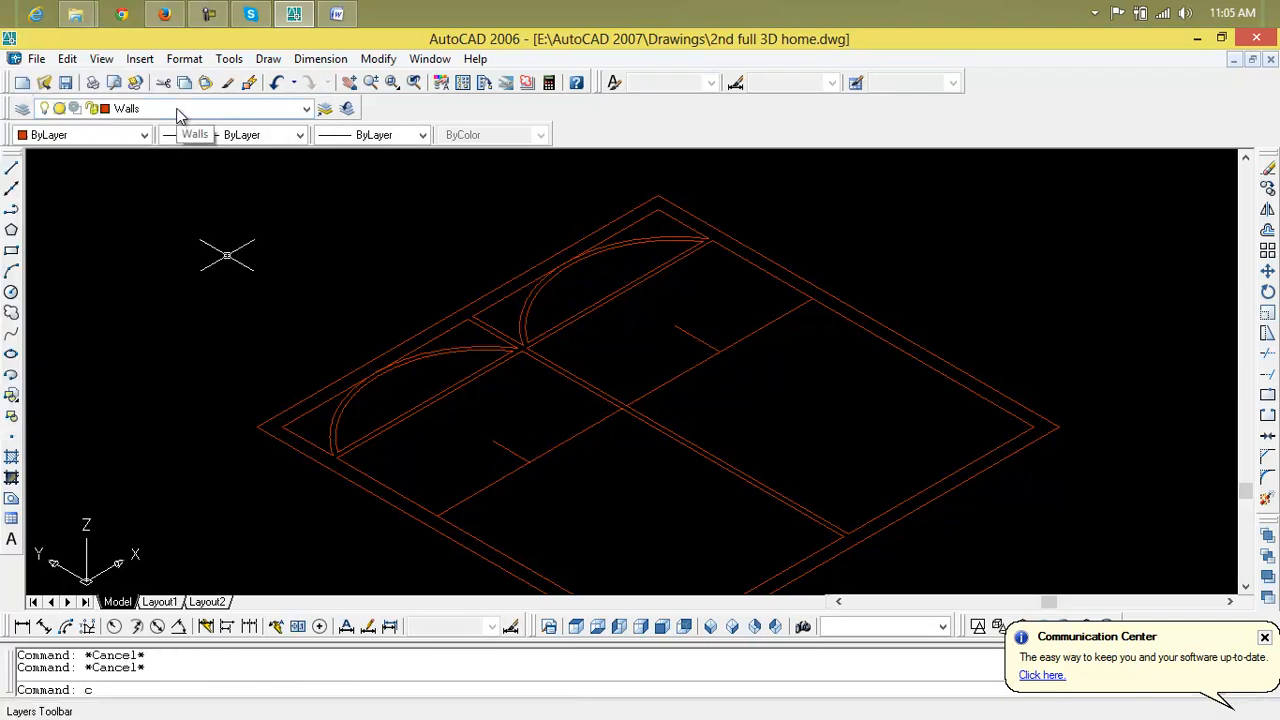
Draw a larger circle in the left room, centred where its short line meets the offset line
scroll(534, 412, up, 5)
middle_drag(553, 543, 563, 413)
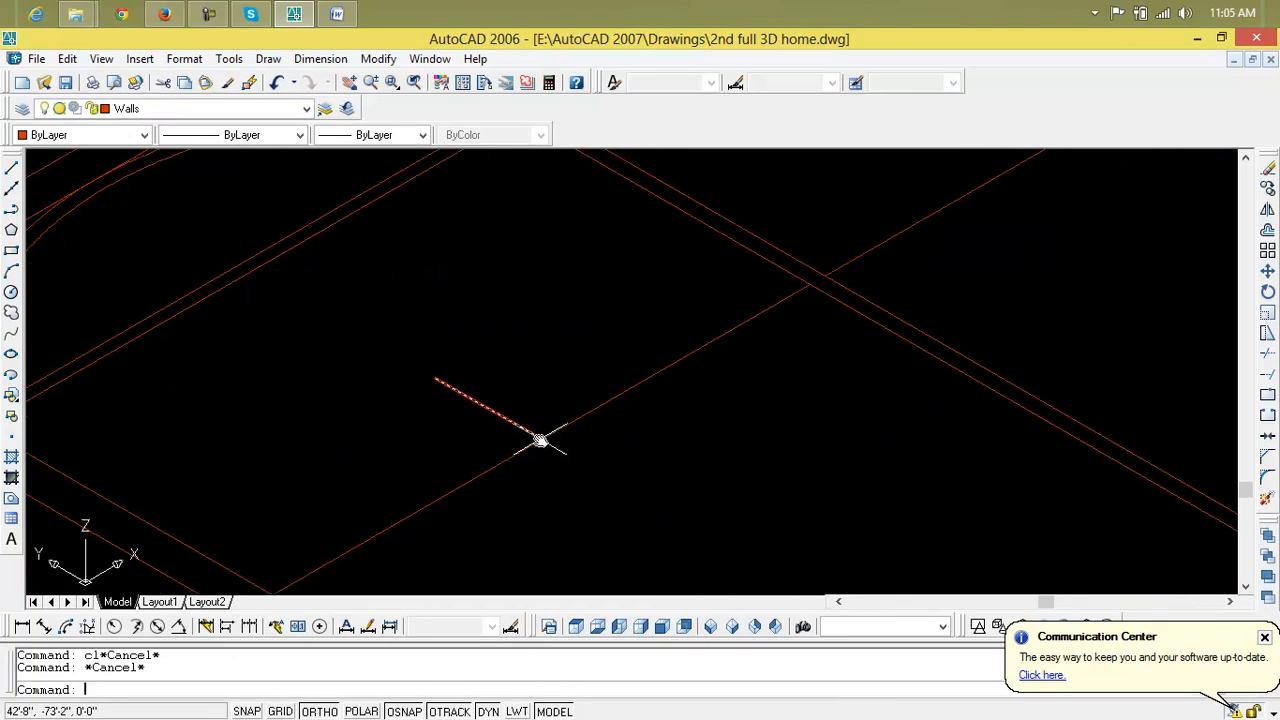
text(c)
key(Return)
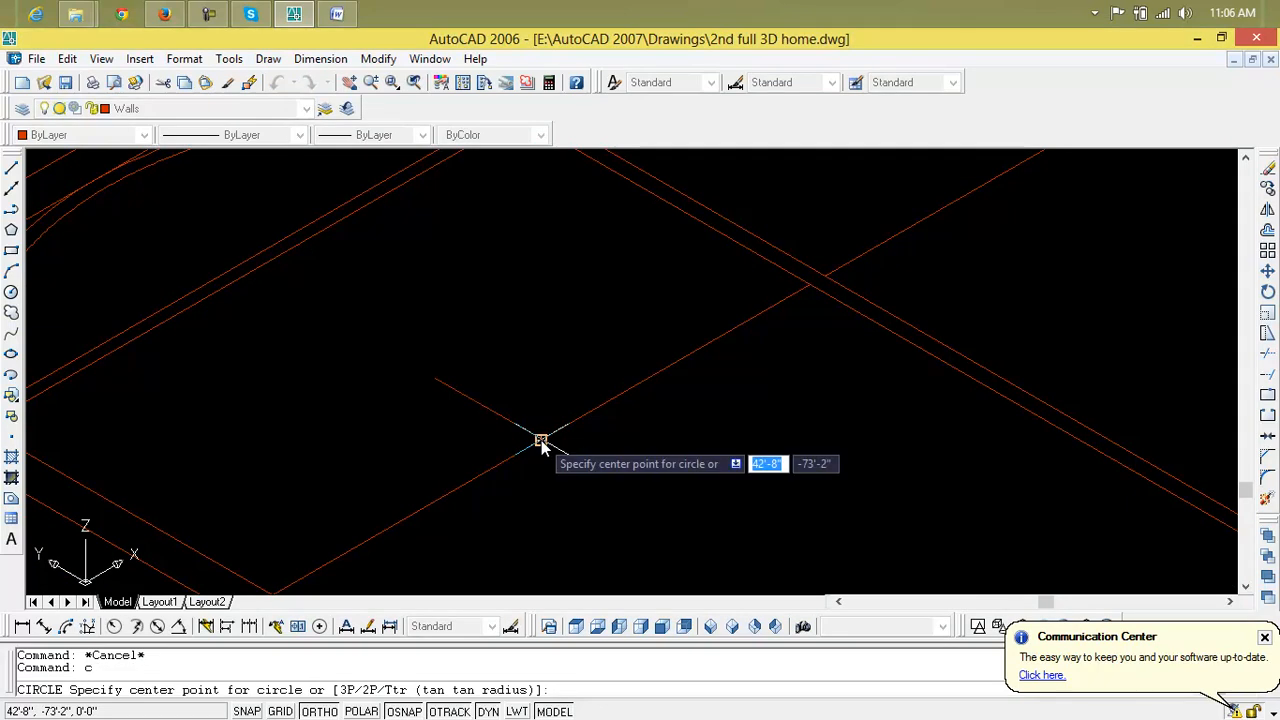
click(540, 440)
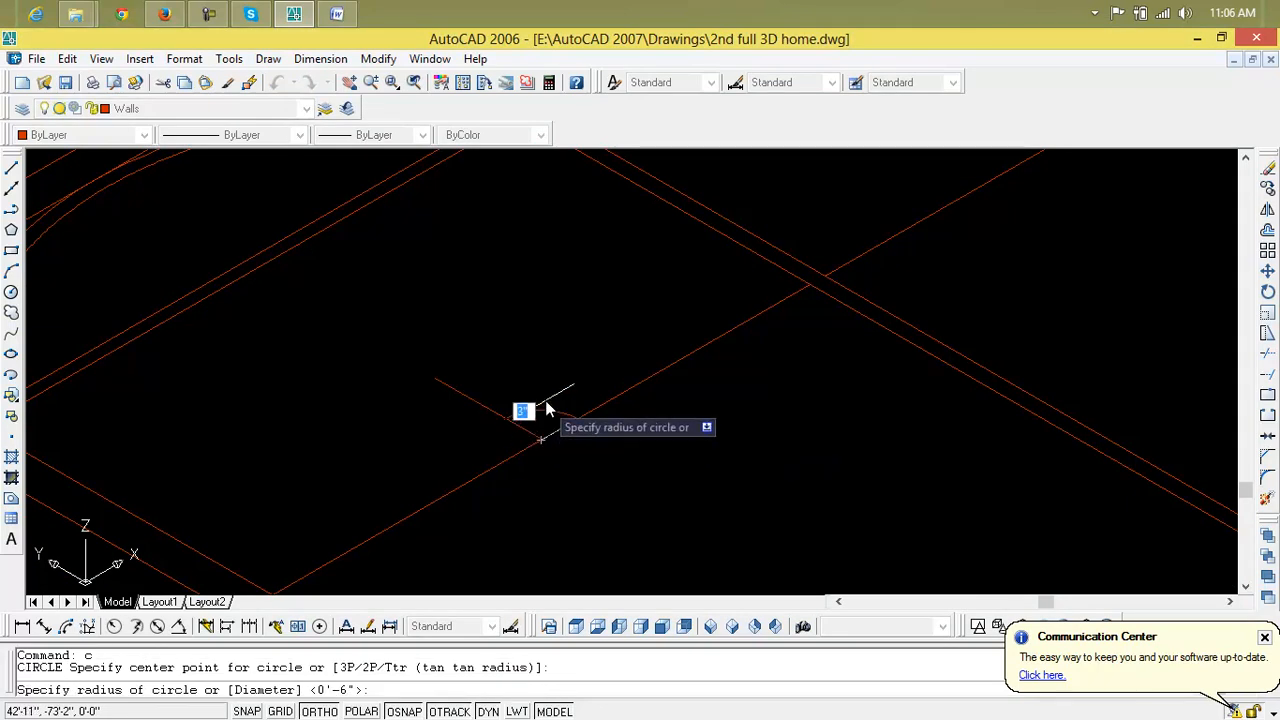
click(524, 332)
scroll(601, 434, down, 4)
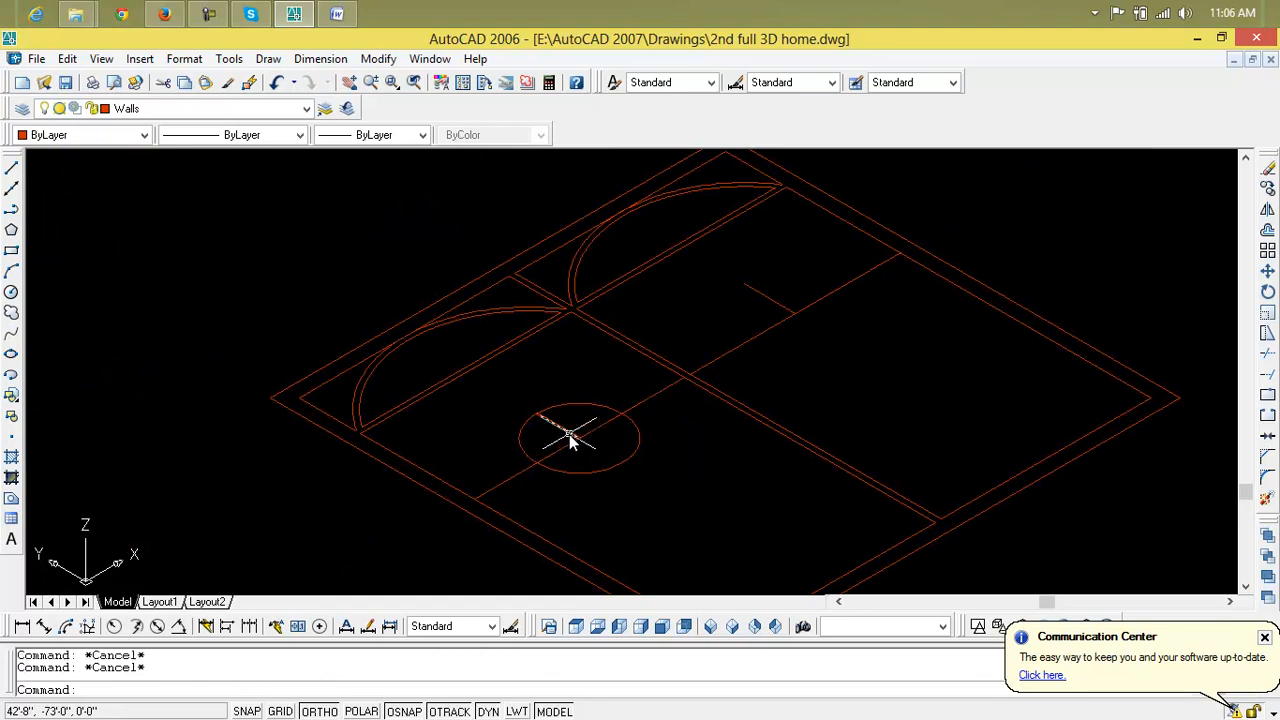
Erase the short line running from the centre of the left room's circle
key(Delete)
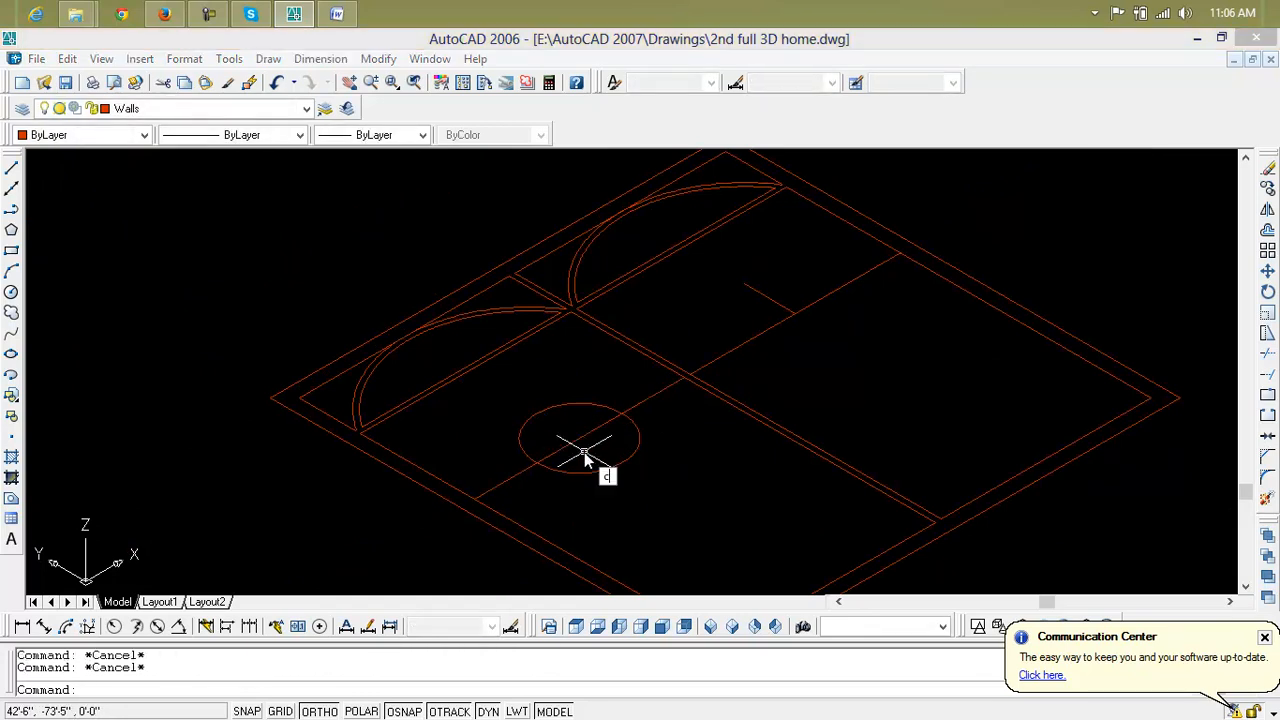
text(c)
key(Return)
key(Escape)
key(Escape)
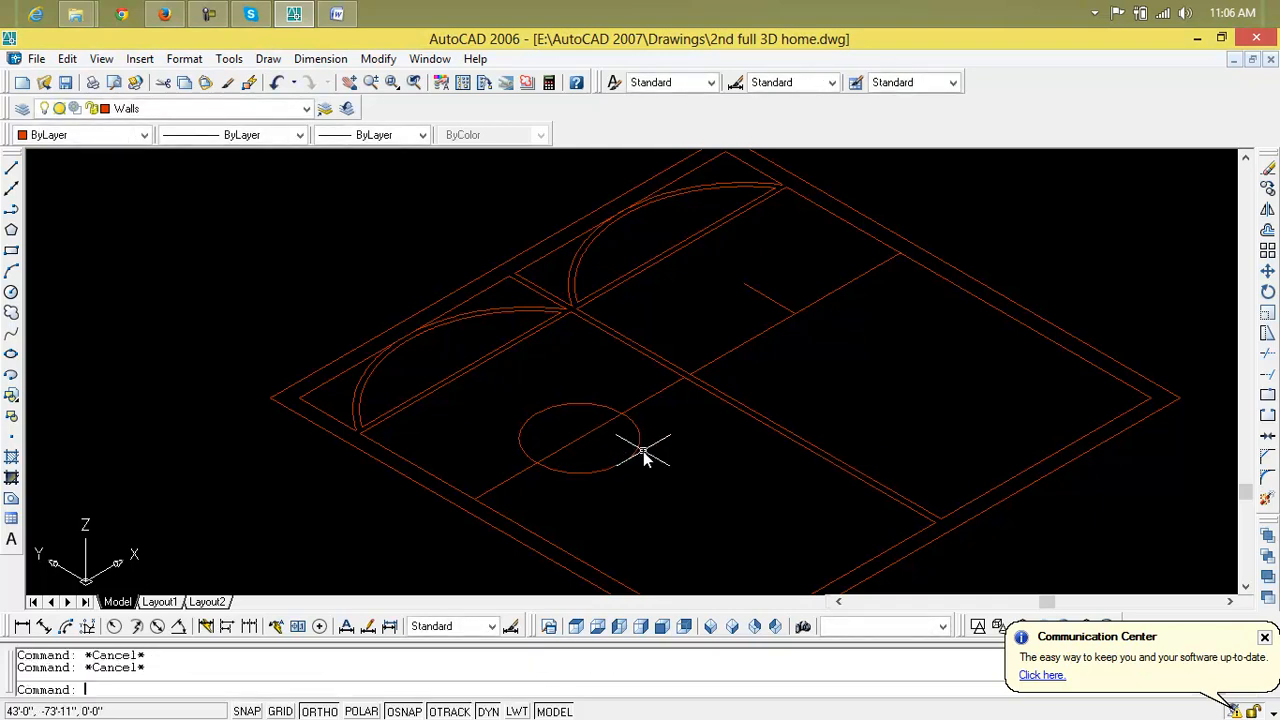
text(mi)
key(Return)
click(636, 452)
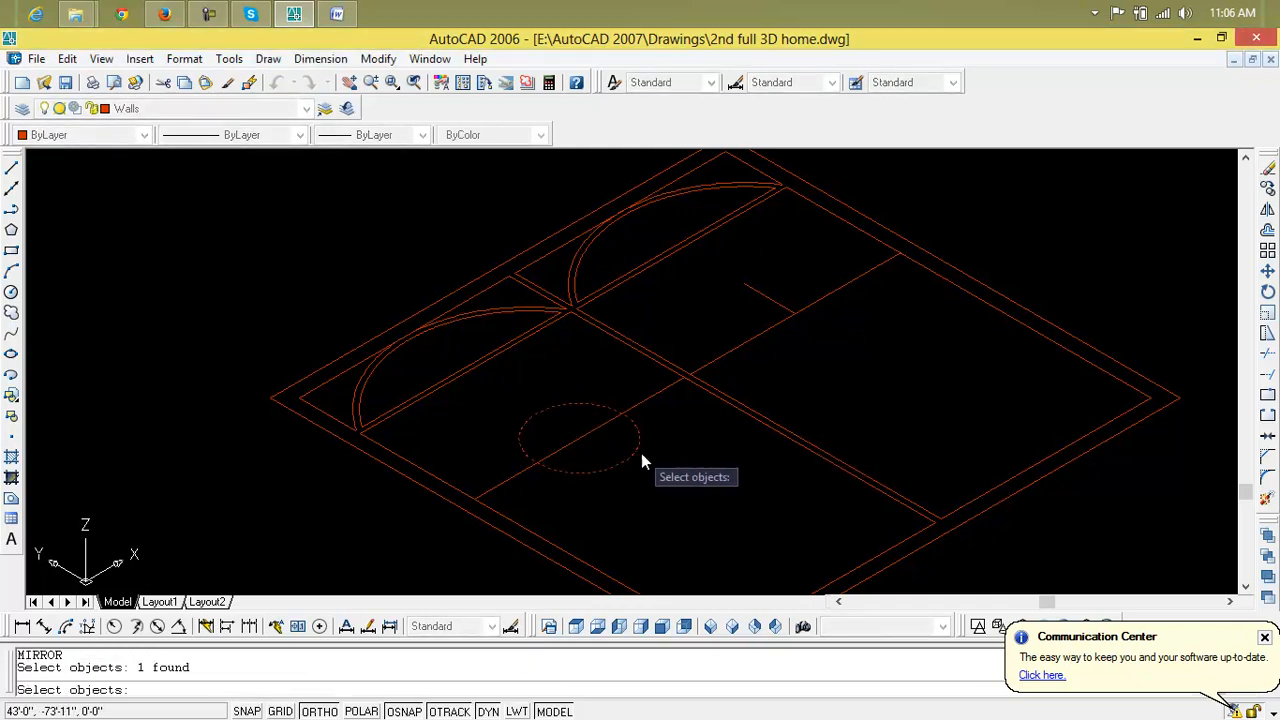
key(Return)
scroll(682, 372, up, 6)
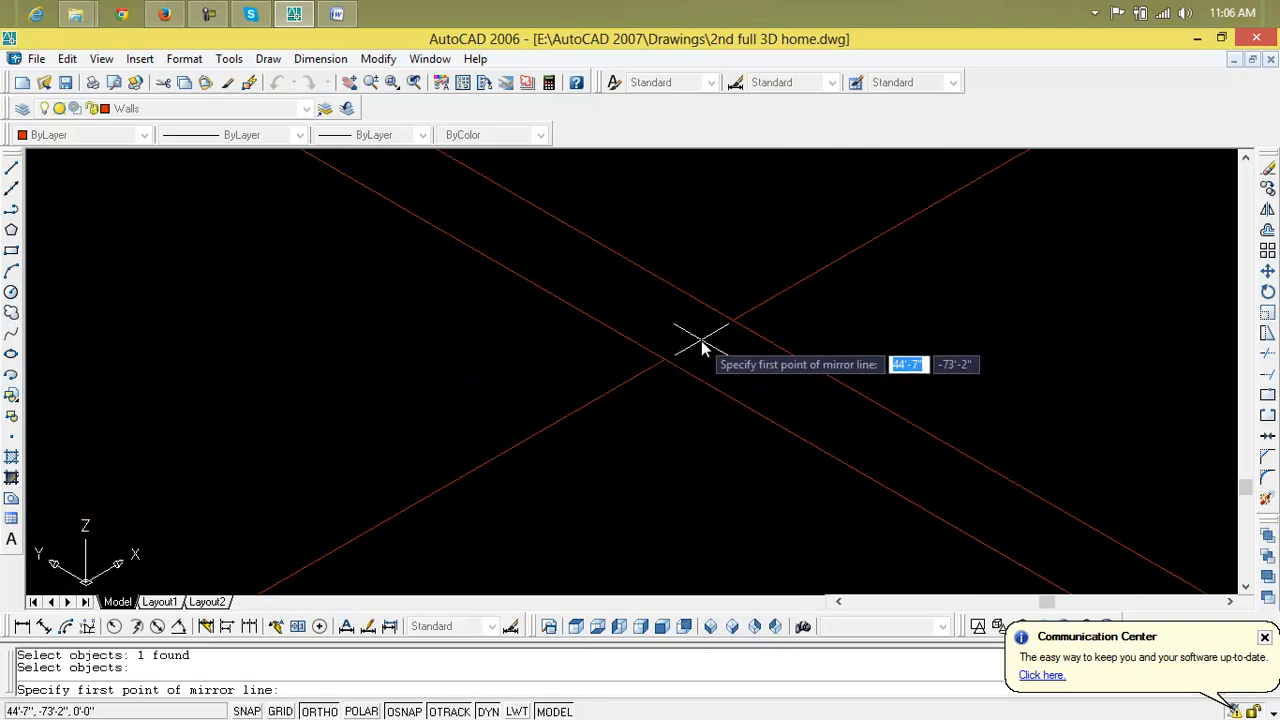
key(Escape)
key(Escape)
Draw a line across the long partition joining the facing ends of the two rooms' offset lines
text(l)
key(Return)
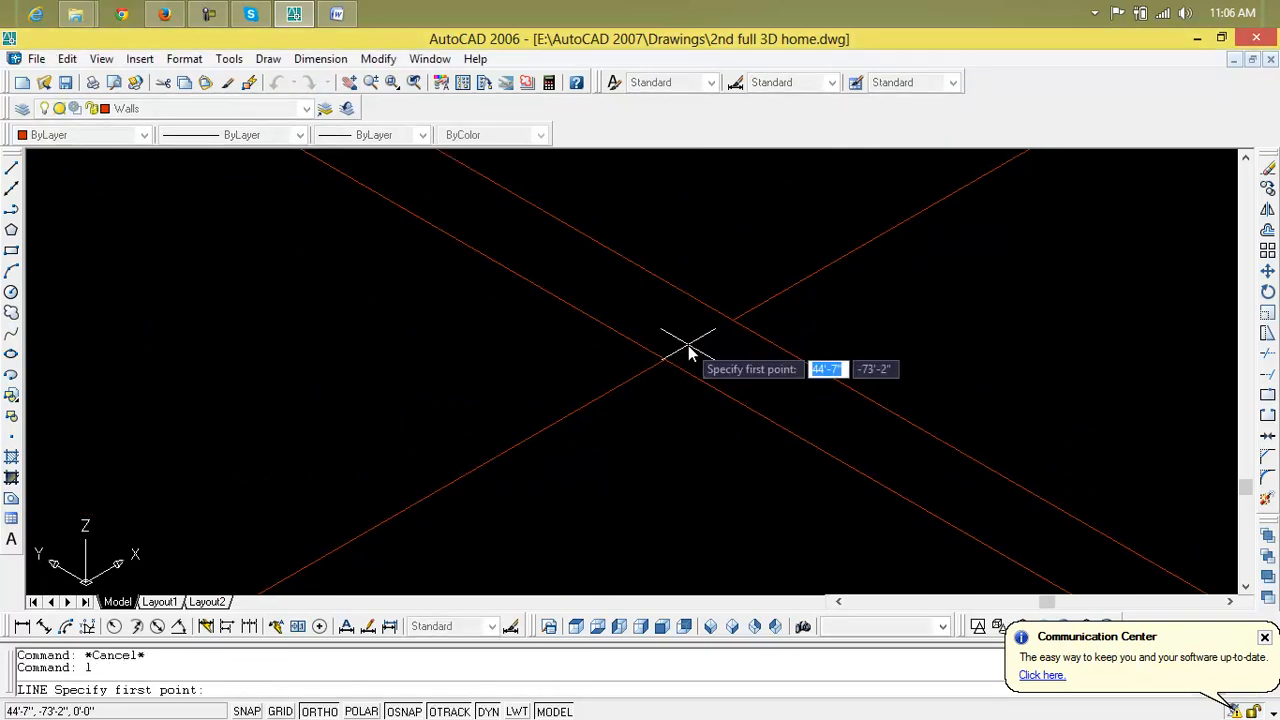
click(664, 360)
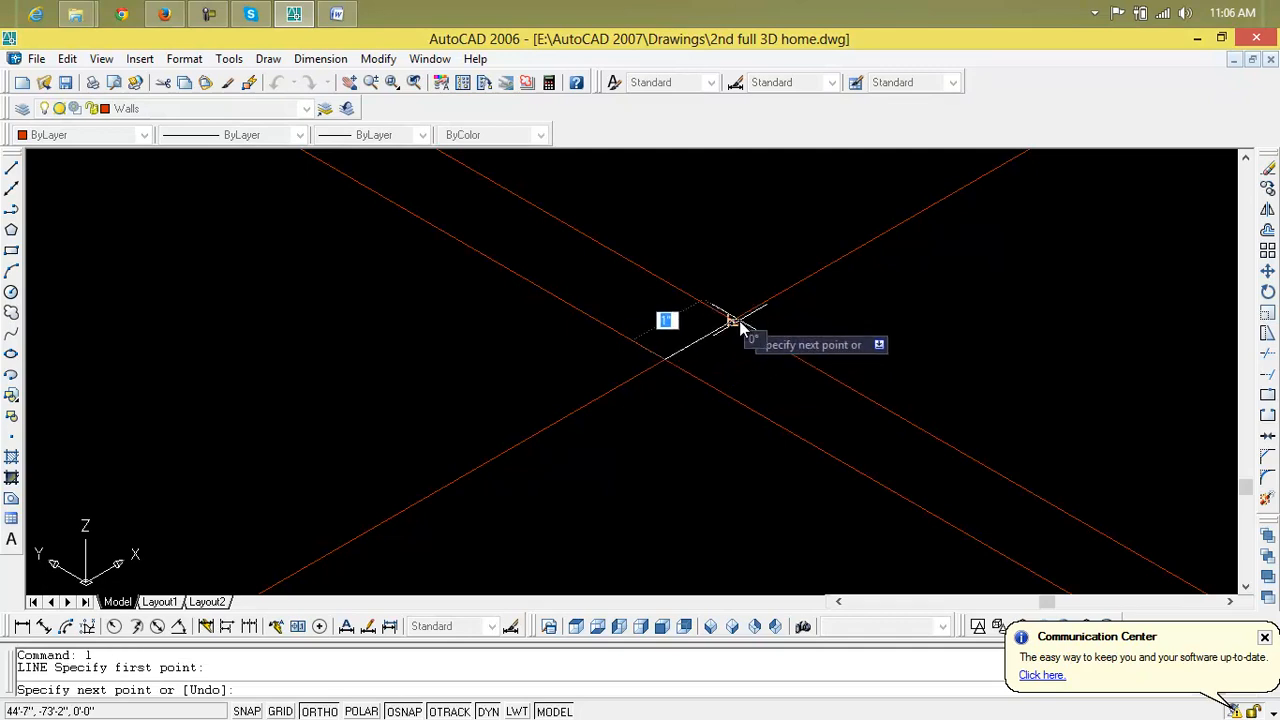
click(735, 321)
key(Return)
key(Escape)
mouse_move(738, 356)
middle_down()
mouse_move(606, 449)
mouse_move(636, 410)
middle_up()
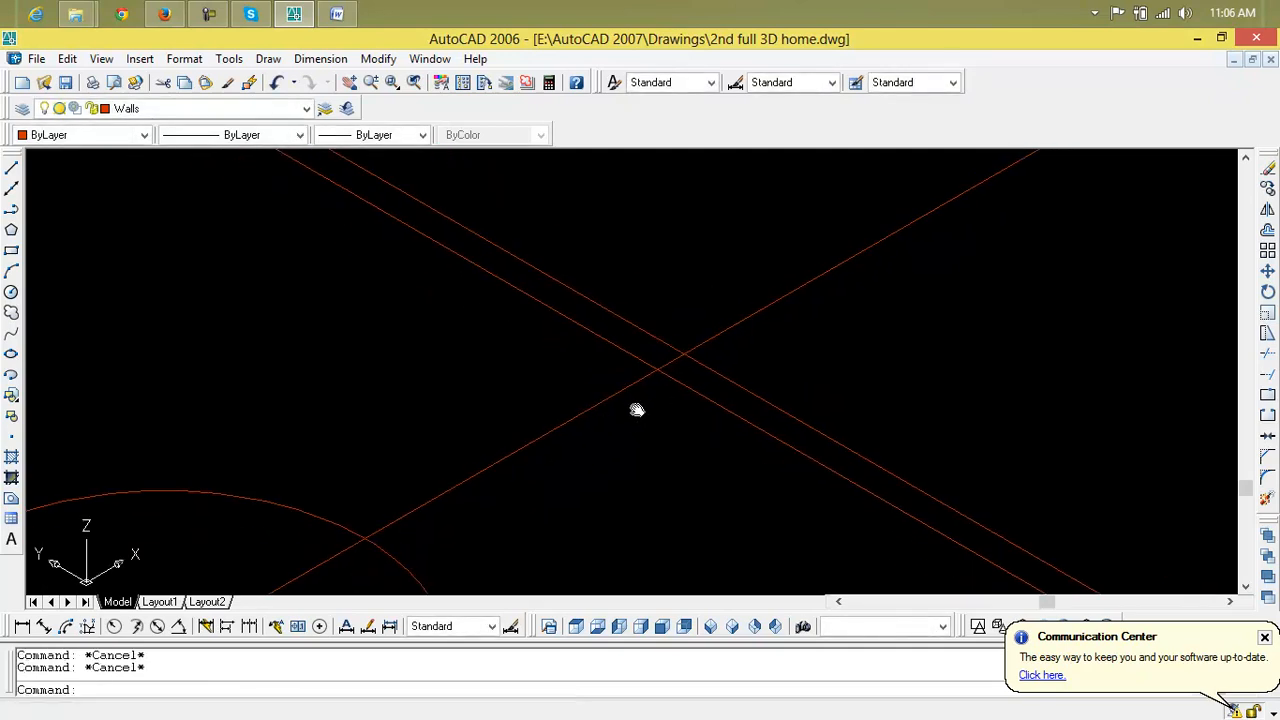
Mirror the left room's circle into the right room about a line through the connecting line's midpoint, keeping the original
text(mi)
key(Return)
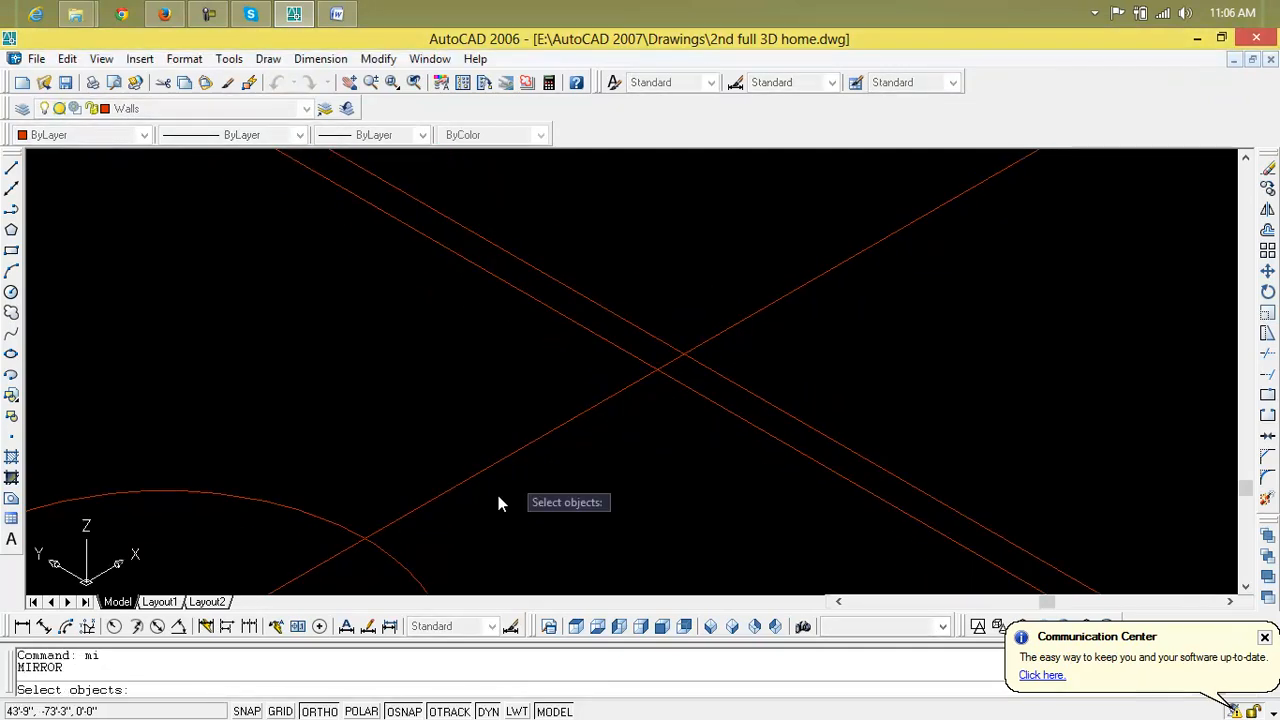
click(420, 588)
key(Return)
click(672, 362)
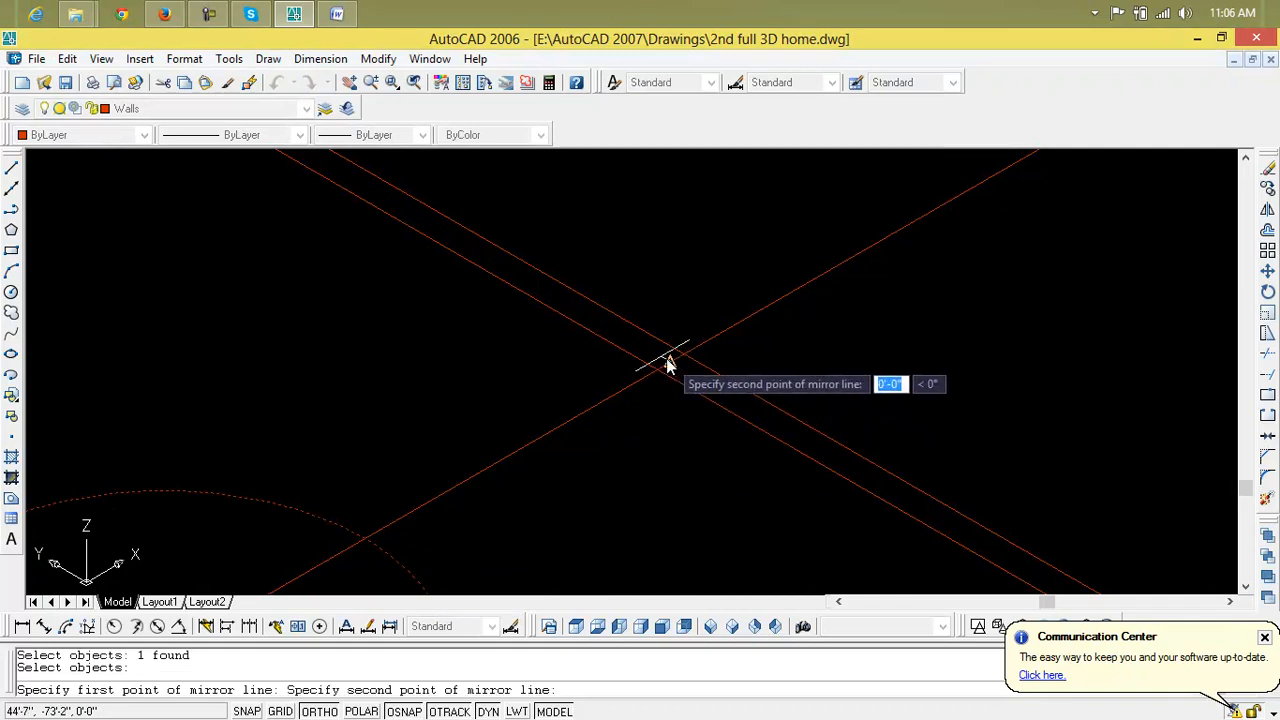
click(543, 276)
key(Return)
scroll(695, 368, down, 2)
scroll(703, 374, down, 2)
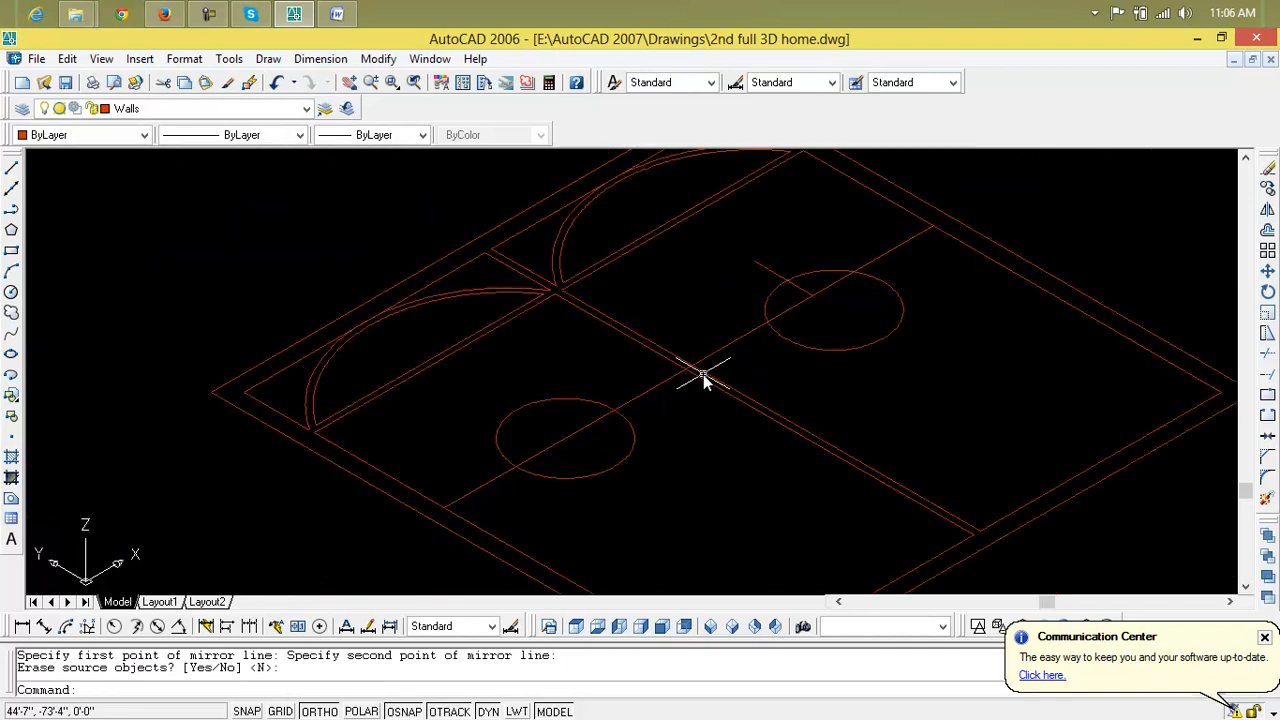
Erase the mirrored circle in the right room
mouse_move(773, 327)
middle_down()
mouse_move(758, 365)
mouse_move(716, 393)
mouse_move(766, 373)
mouse_move(628, 262)
mouse_move(722, 343)
middle_up()
scroll(629, 262, up, 2)
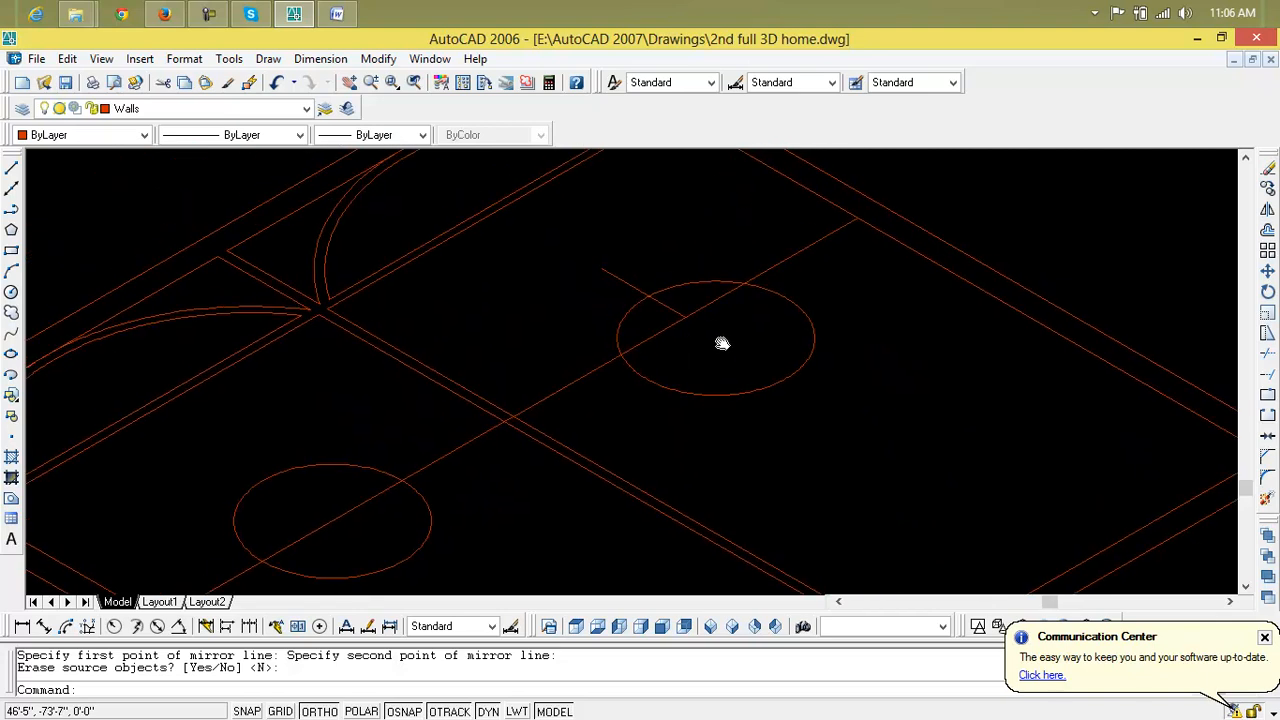
click(724, 392)
key(Delete)
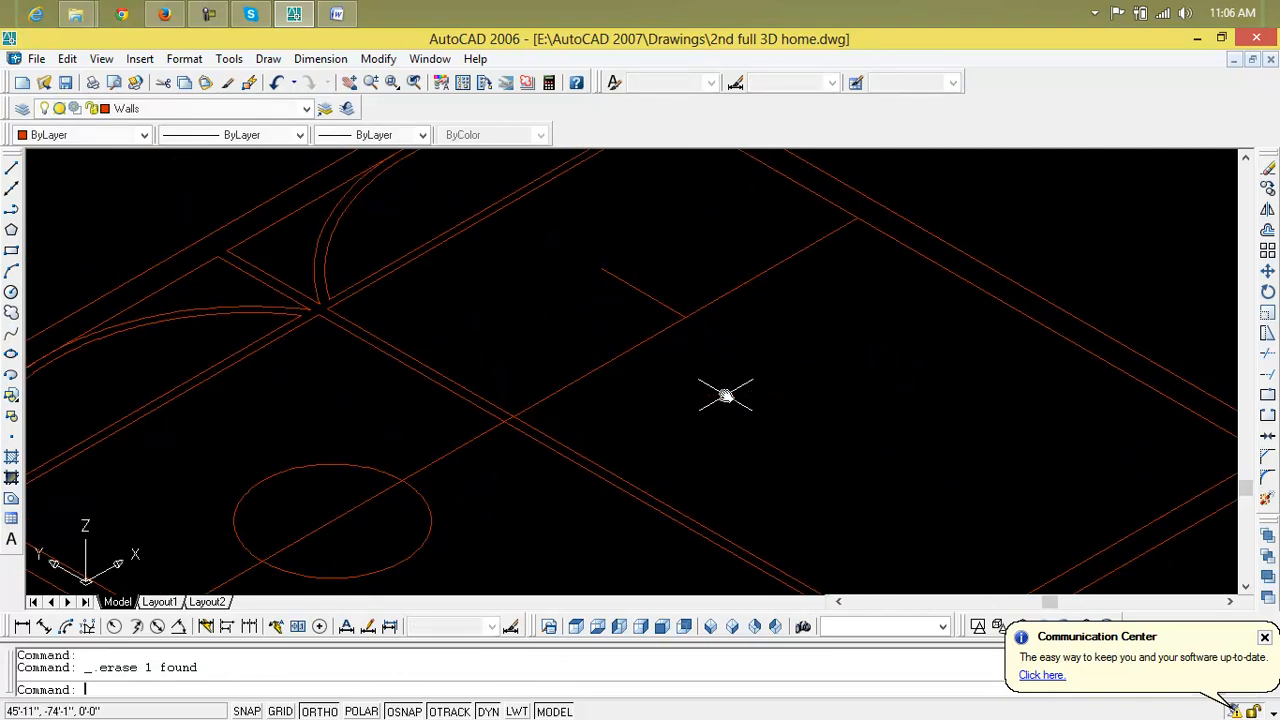
Mirror the left circle about a line from the connecting line's midpoint to the outer wall's midpoint, keeping the original
text(mi)
key(Return)
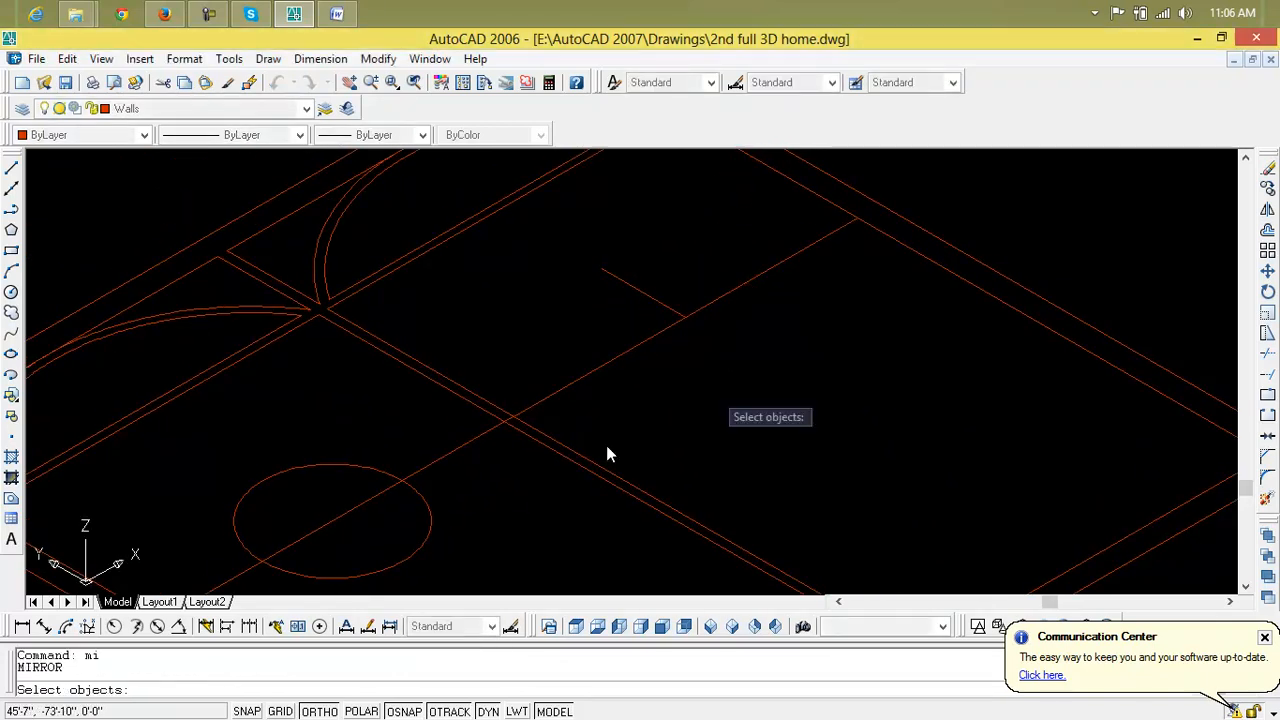
click(420, 556)
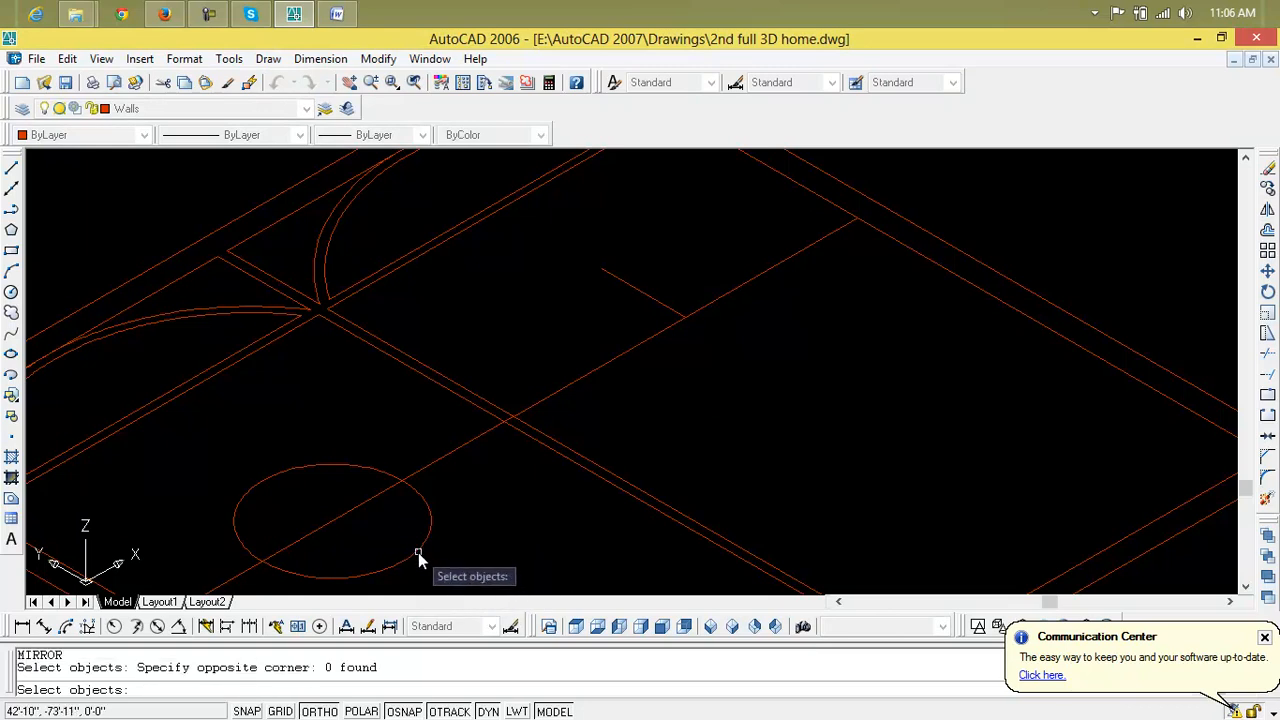
click(418, 551)
key(Return)
scroll(507, 422, up, 4)
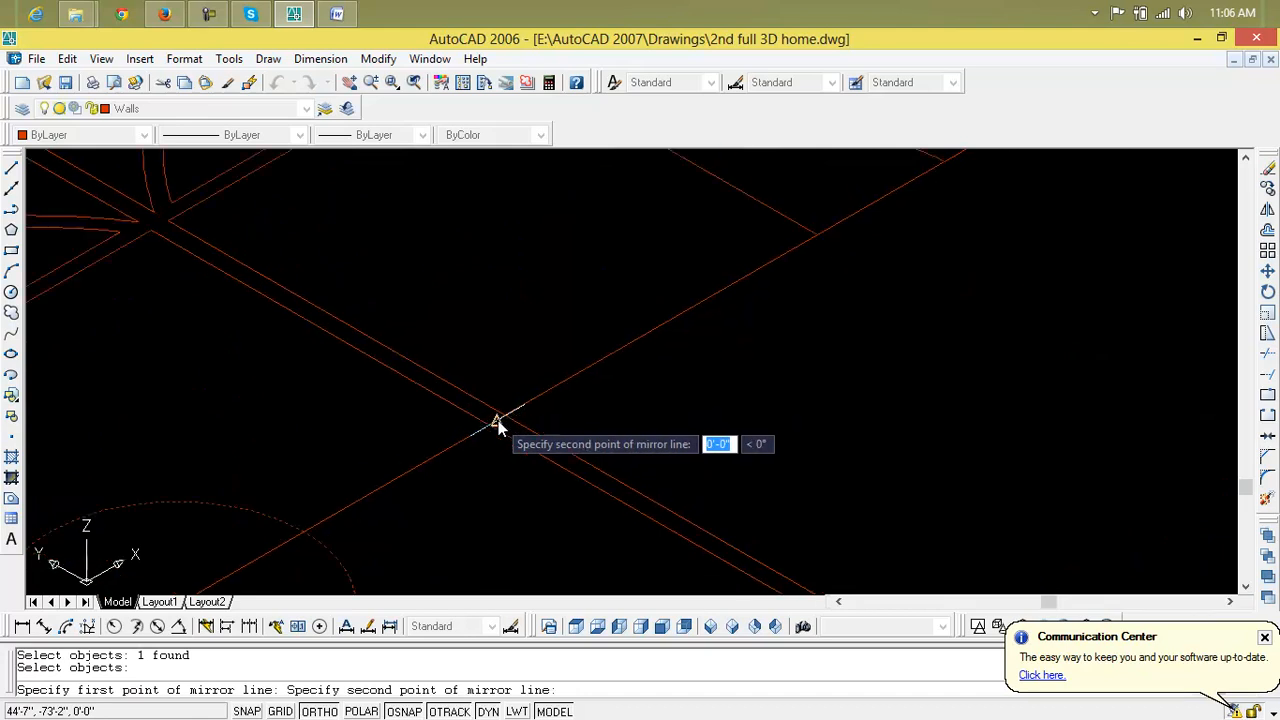
scroll(500, 420, down, 3)
scroll(391, 366, up, 3)
mouse_move(272, 300)
middle_down()
mouse_move(203, 263)
mouse_move(341, 365)
middle_up()
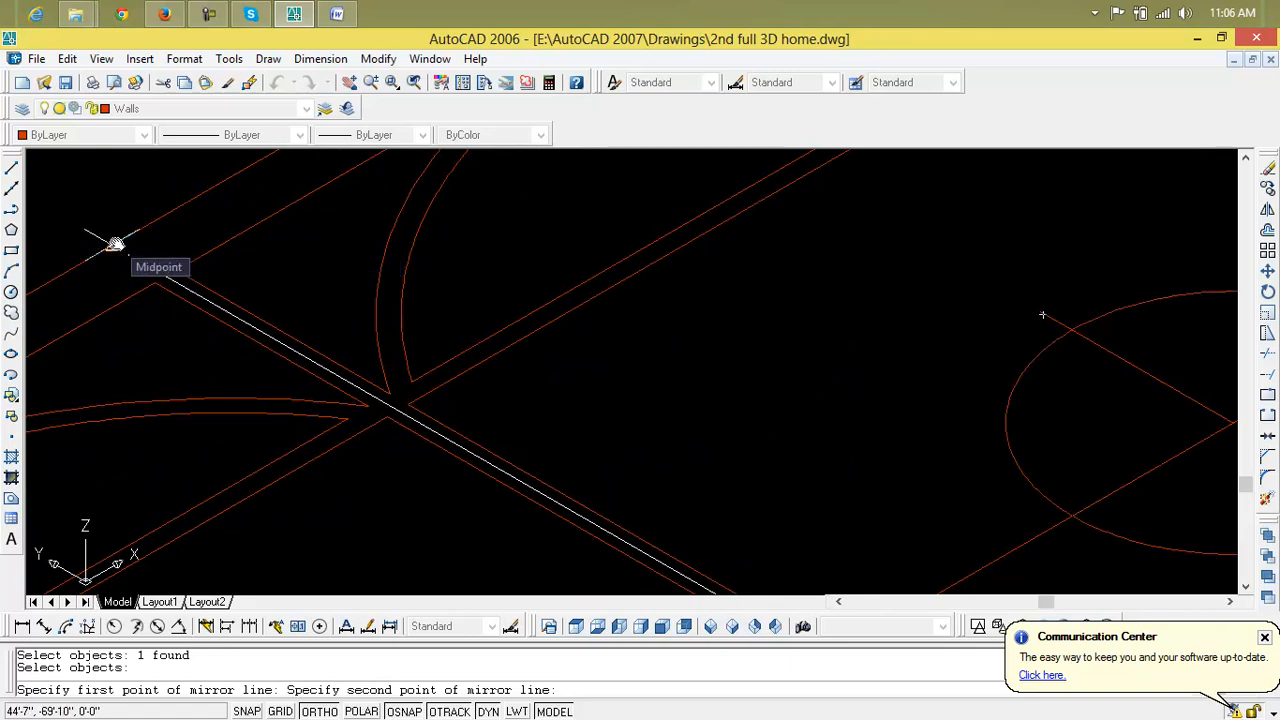
click(115, 244)
key(Return)
scroll(843, 603, down, 4)
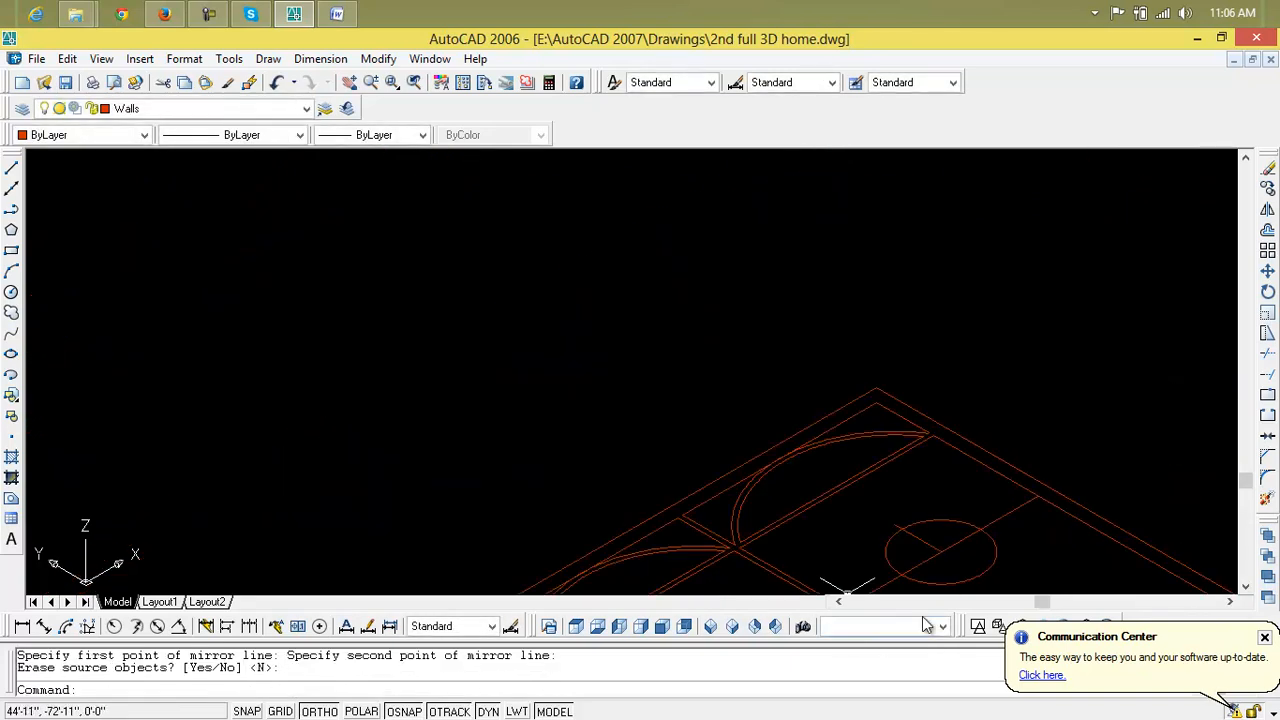
Erase the right room's short line, both rooms' offset lines and the connecting line across the partition
scroll(910, 541, down, 3)
middle_drag(910, 541, 857, 343)
scroll(857, 343, up, 6)
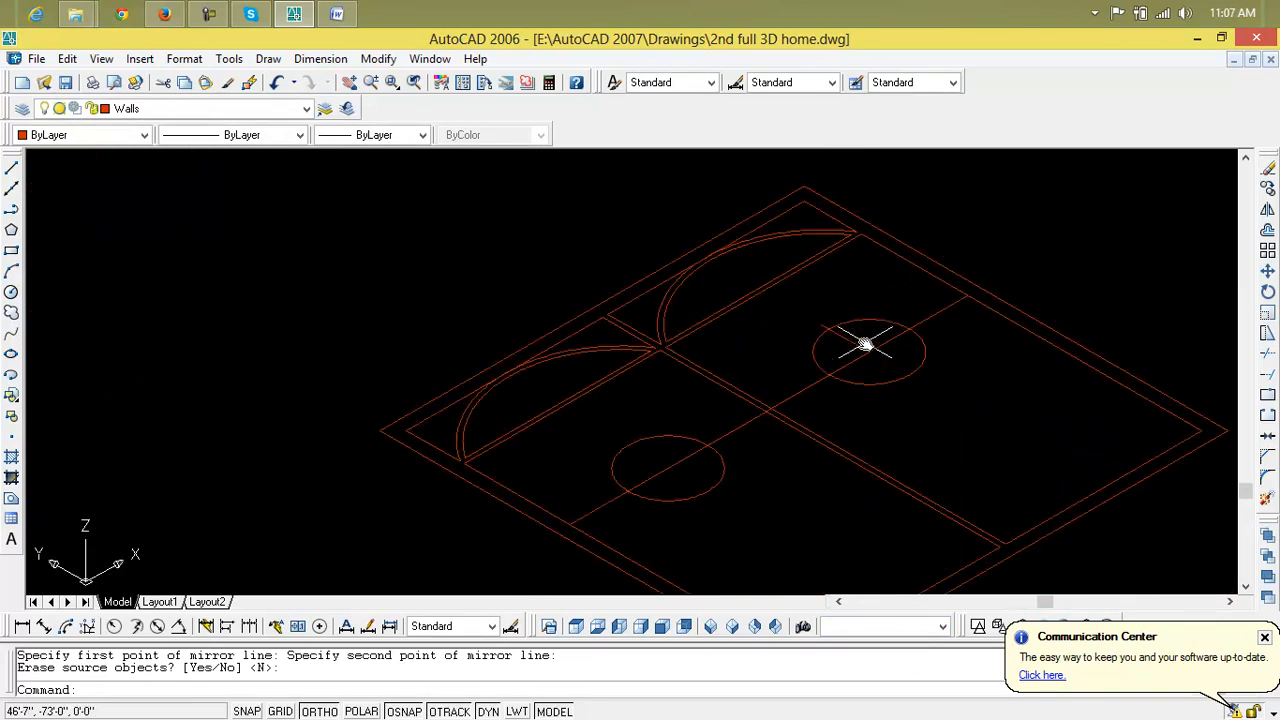
click(856, 347)
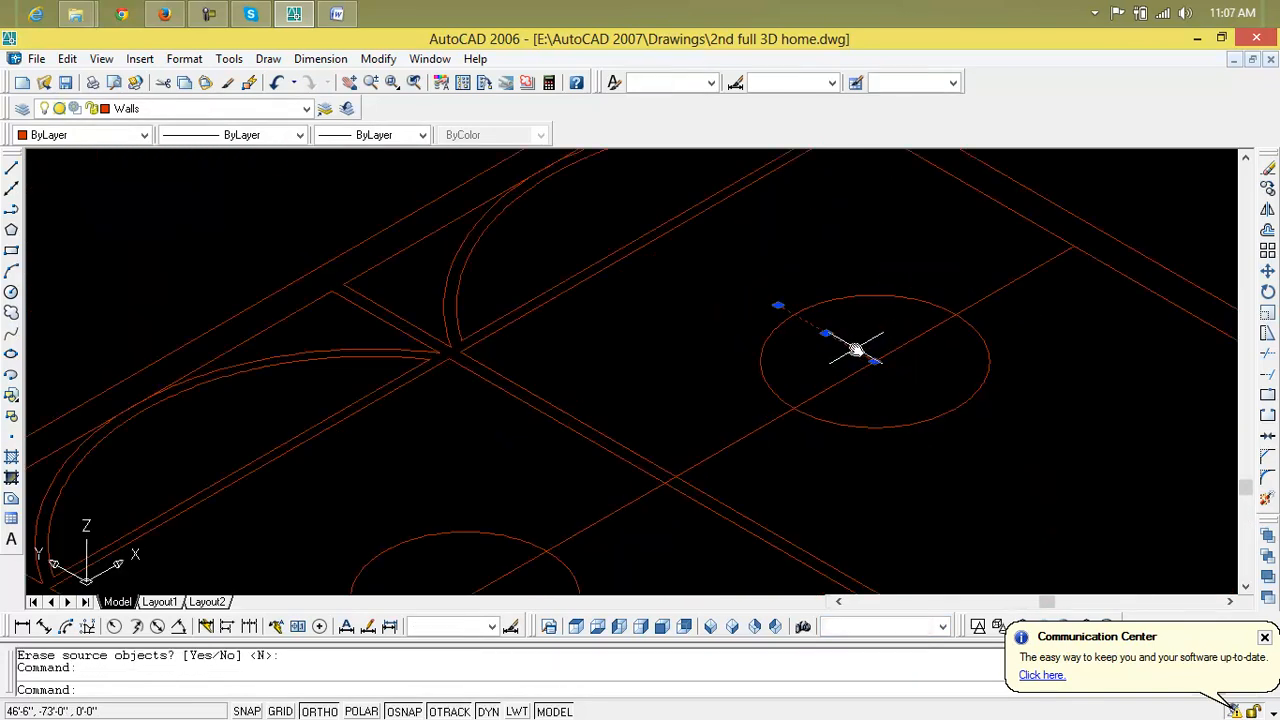
key(Delete)
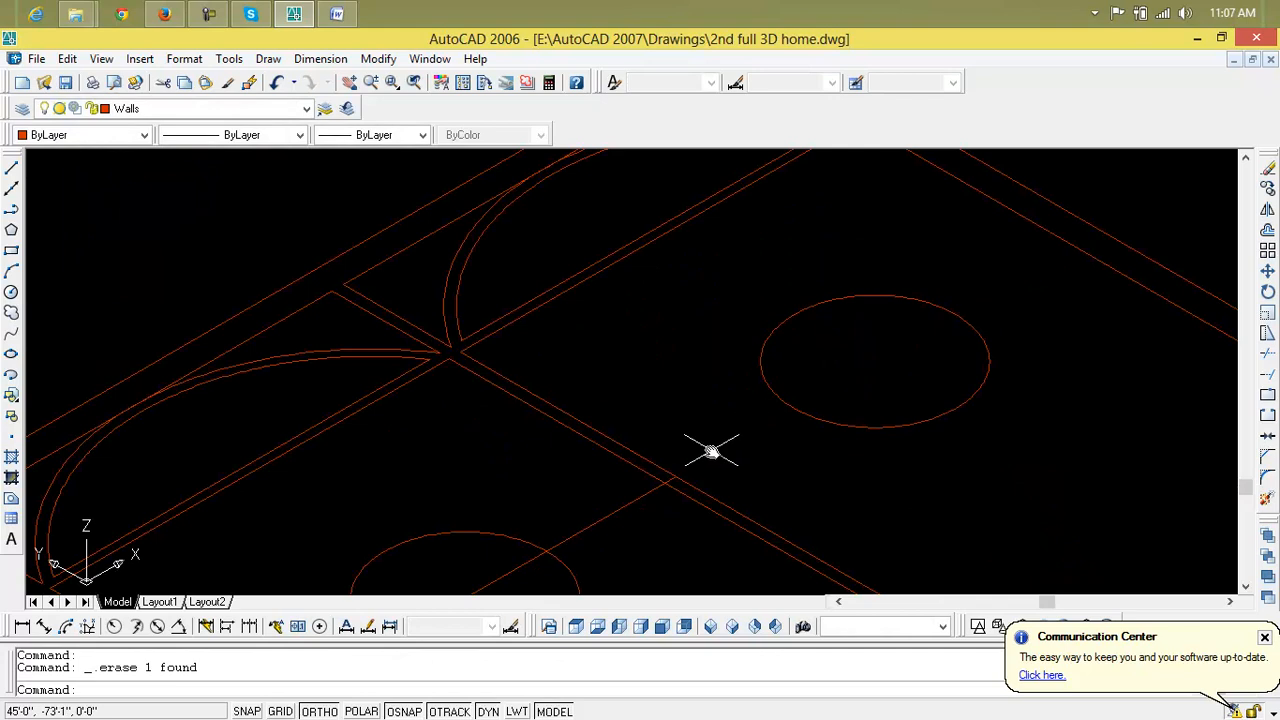
scroll(653, 489, down, 5)
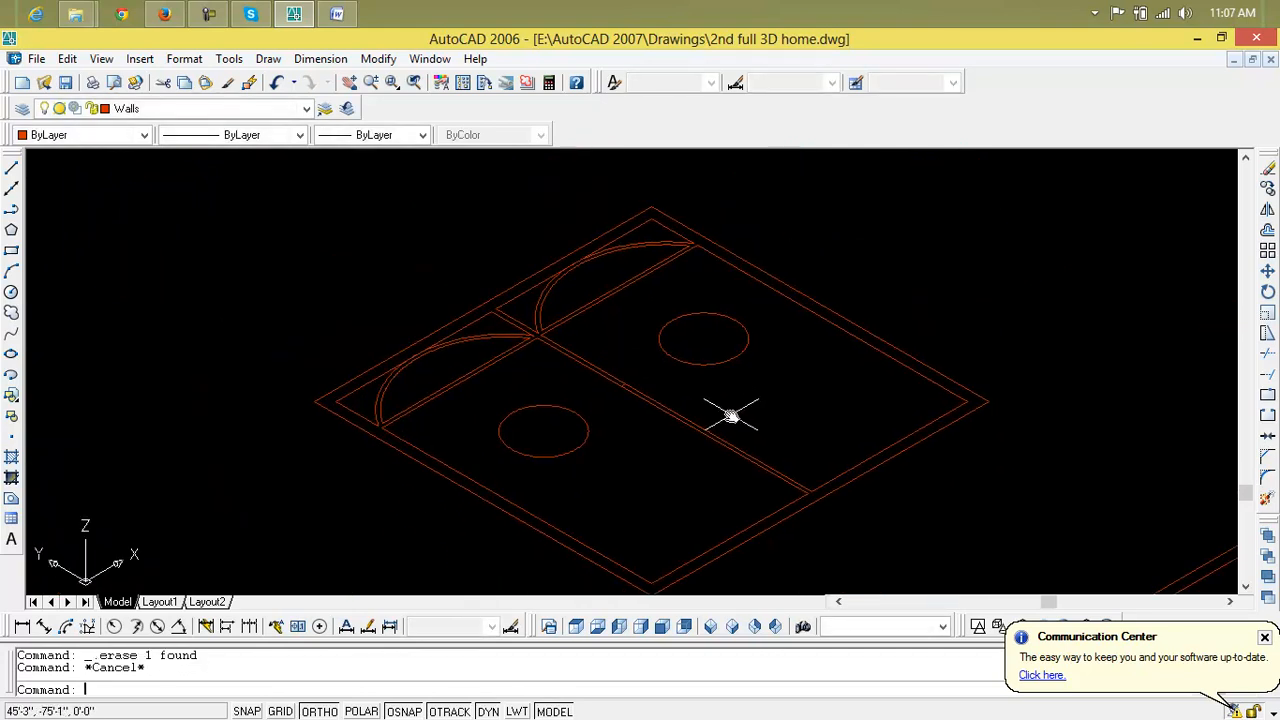
Draw a line from the left room's inner wall line across both rooms and past the opposite outer wall, parallel to the cross partitions
text(l)
key(Return)
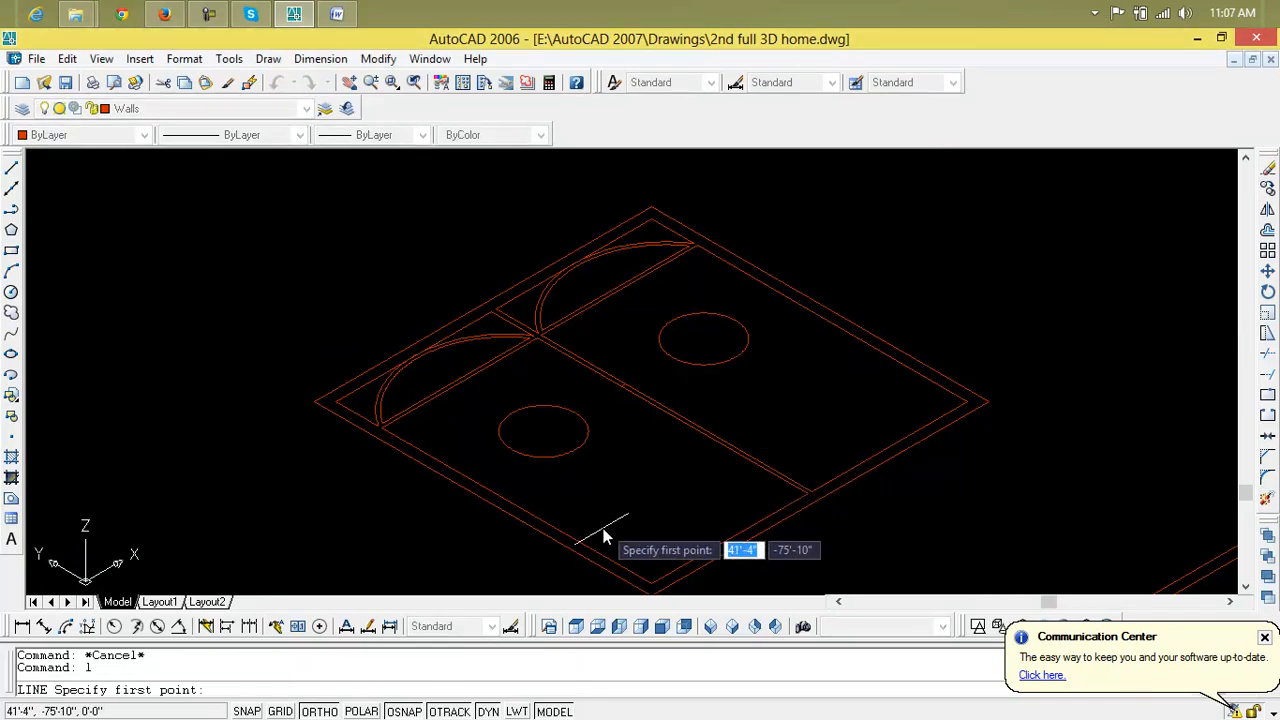
click(573, 540)
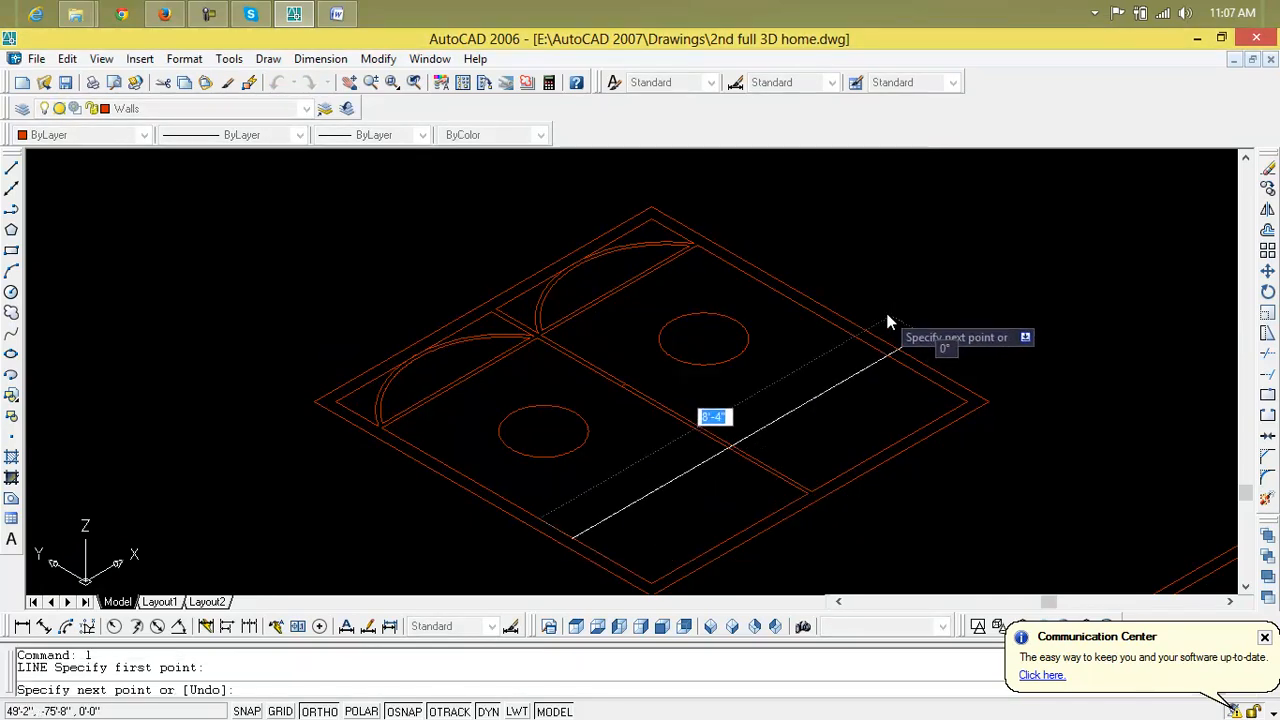
key(Escape)
key(Escape)
key(Escape)
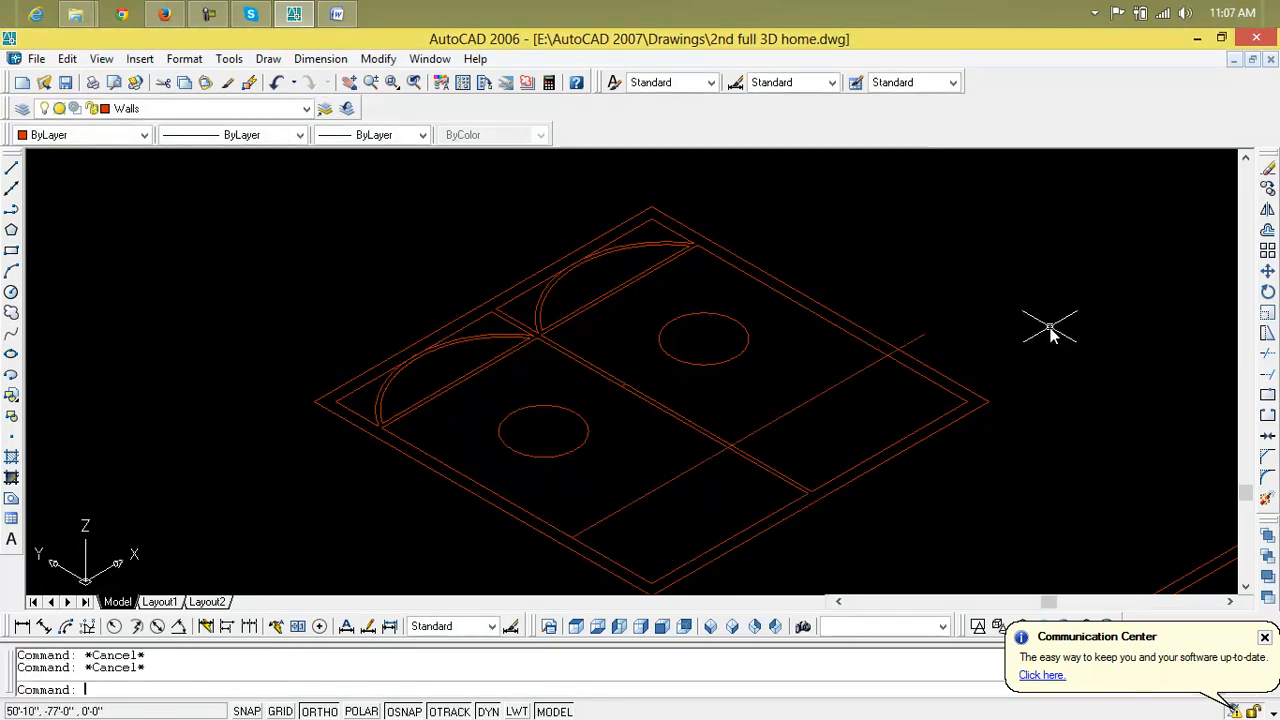
Trim the new cross line's overhang beyond the outer wall line
text(tr)
key(Return)
key(Return)
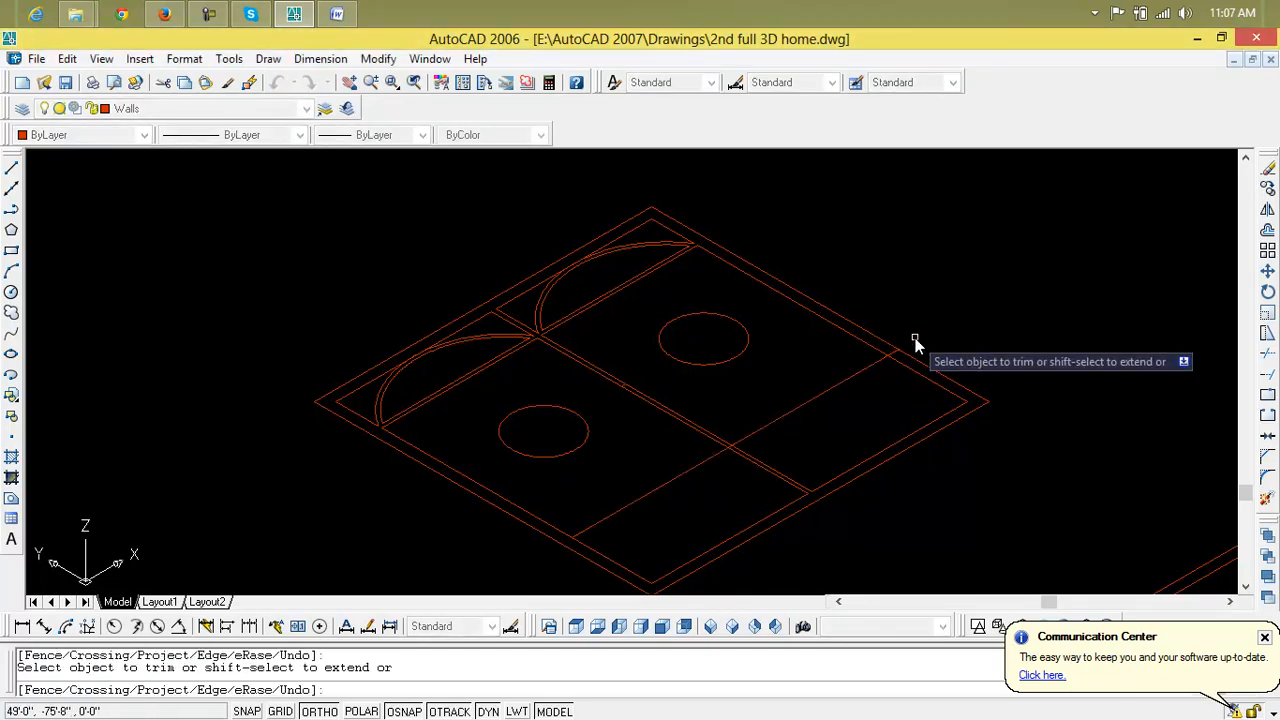
key(Escape)
key(Escape)
key(Escape)
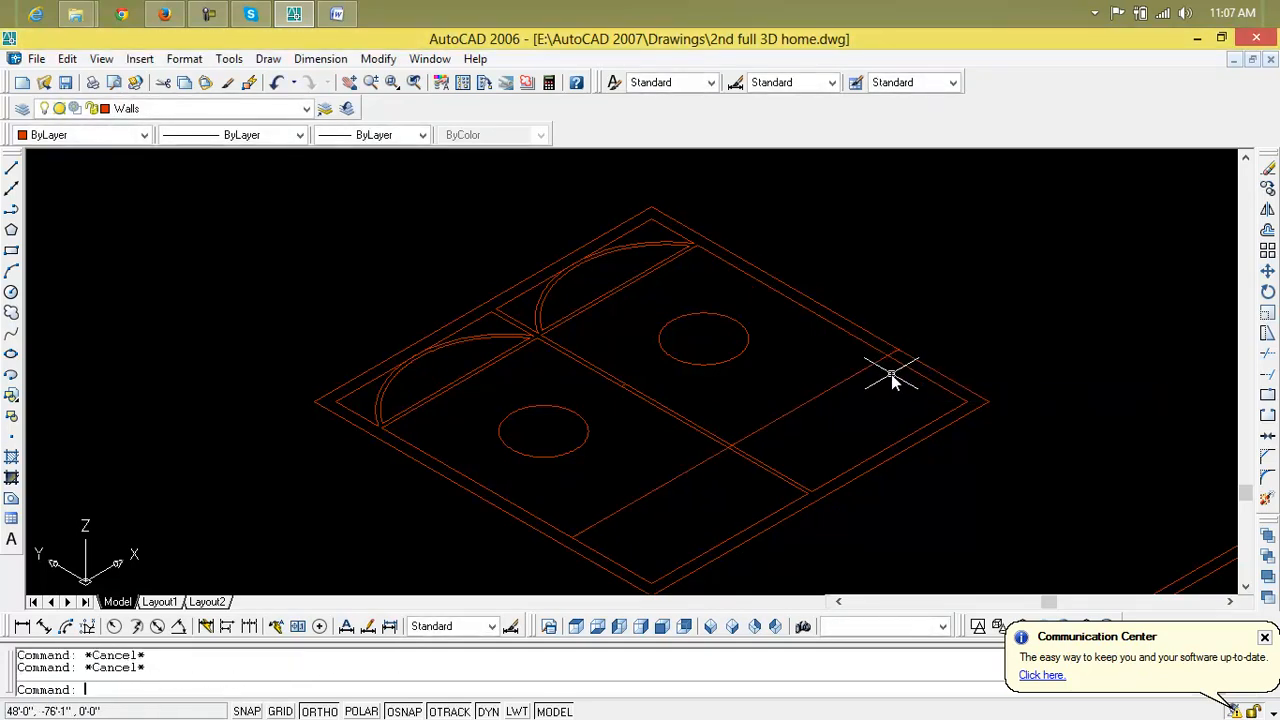
Offset the cross line by 1" toward the front outer wall to make a double-line cross wall
text(o)
key(Return)
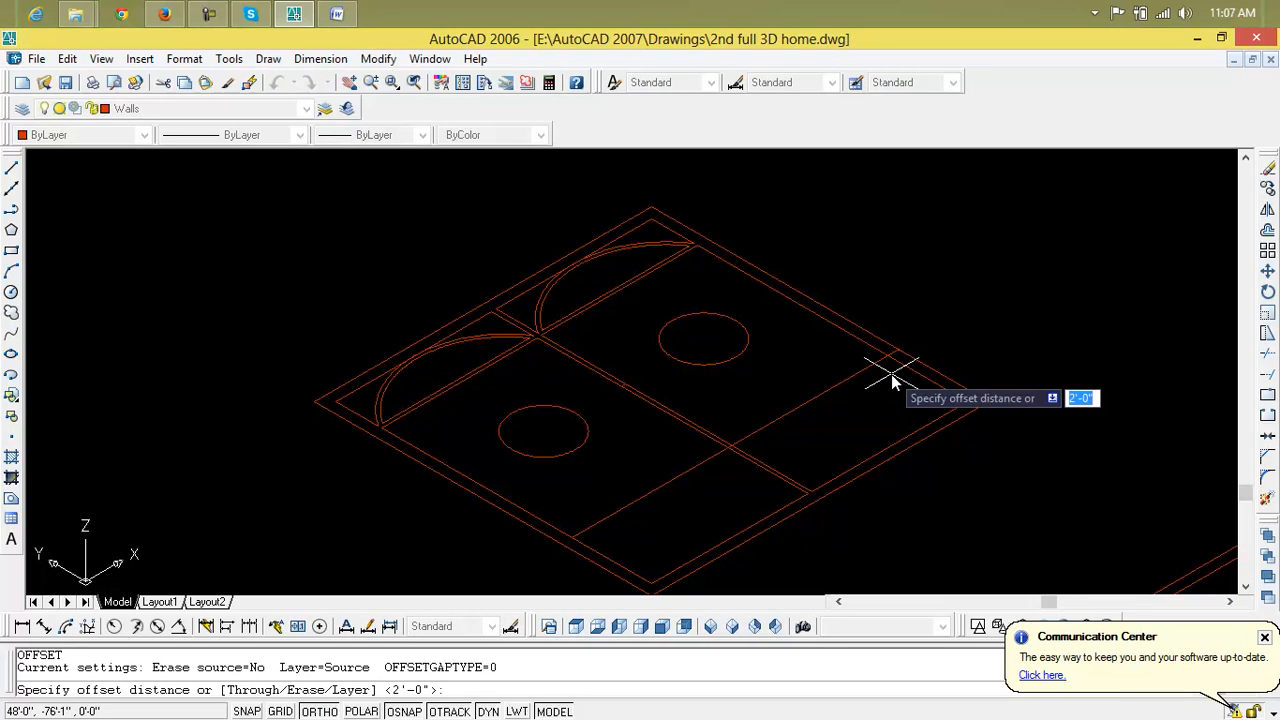
key(BackSpace)
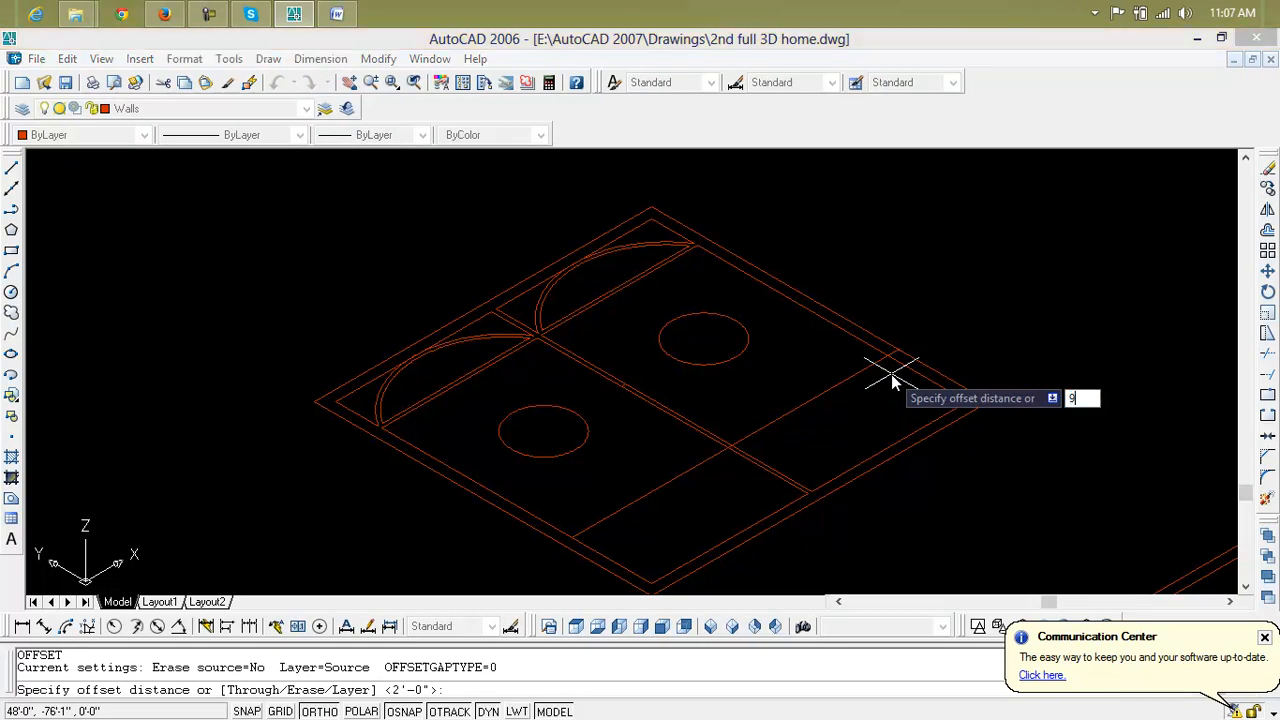
text(1)
key(Return)
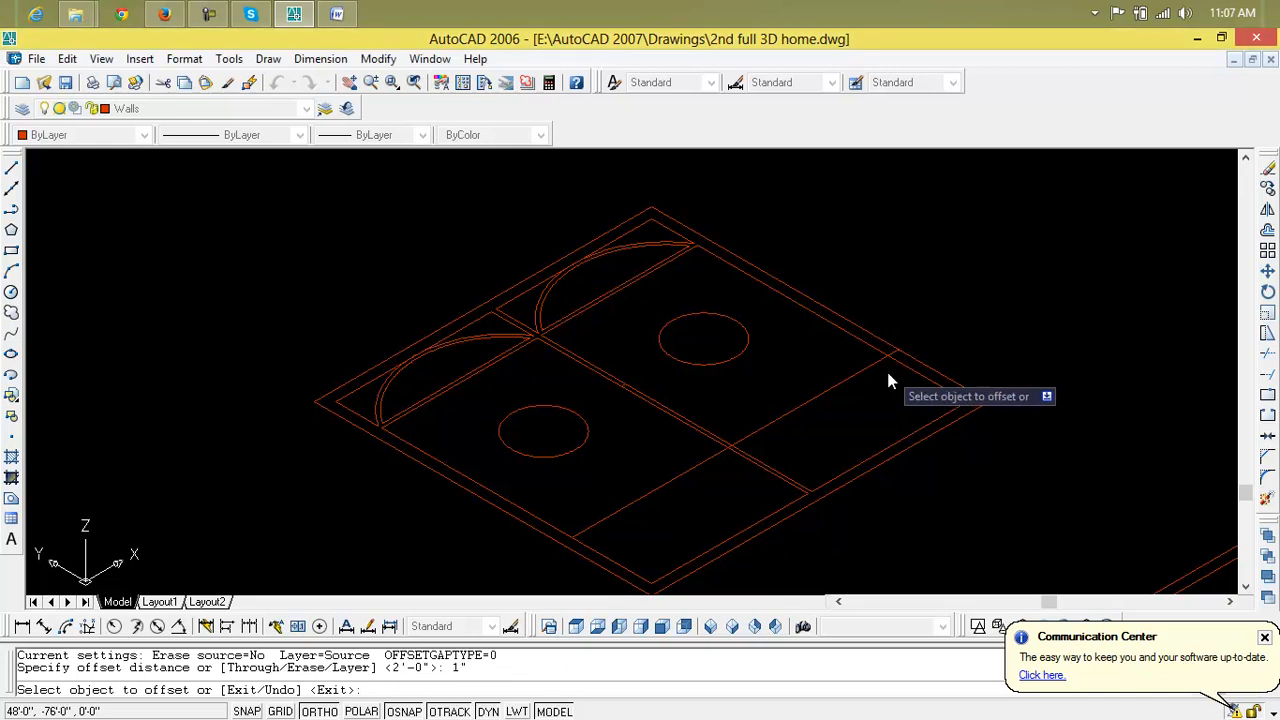
click(862, 373)
click(868, 379)
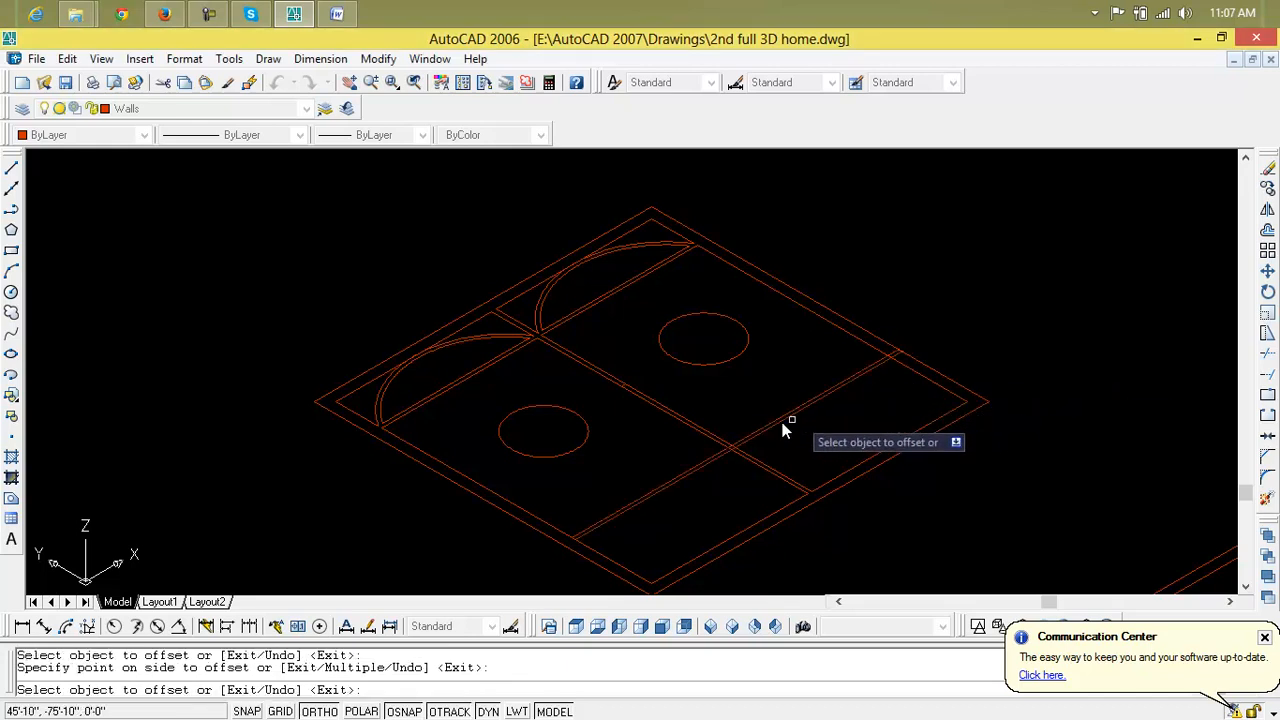
key(Escape)
key(Escape)
middle_drag(748, 478, 728, 468)
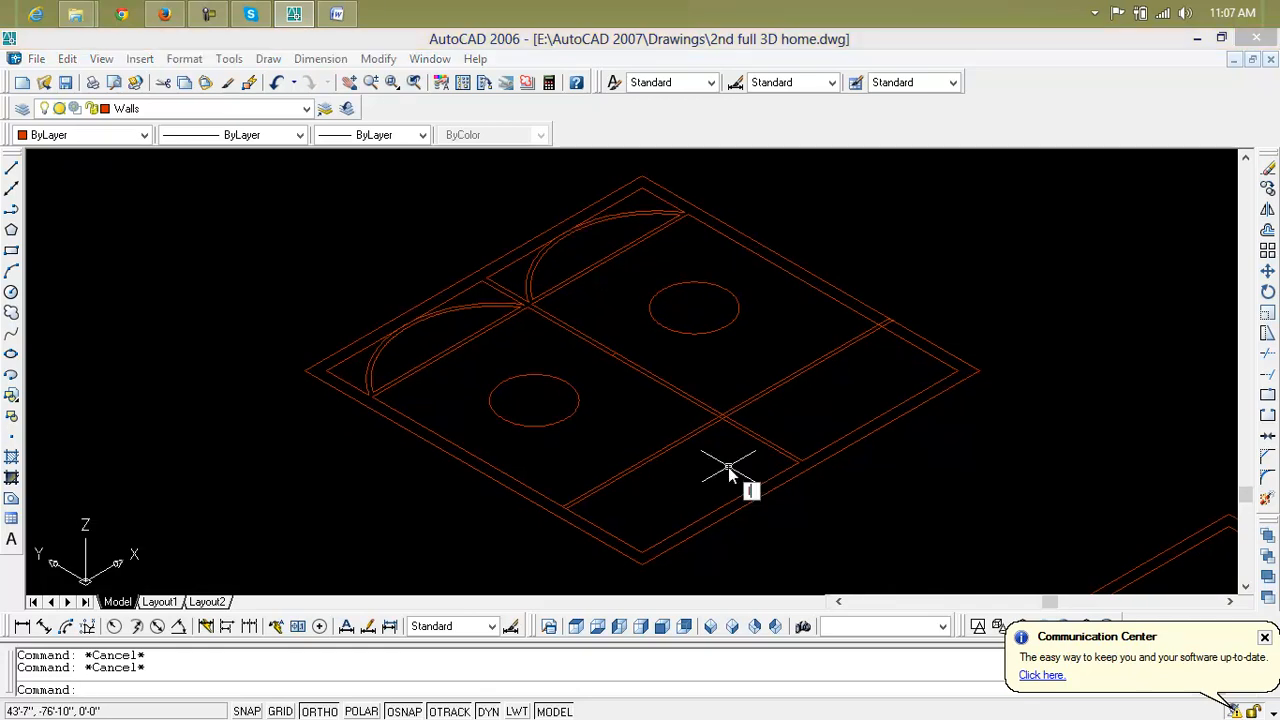
text(l)
key(Return)
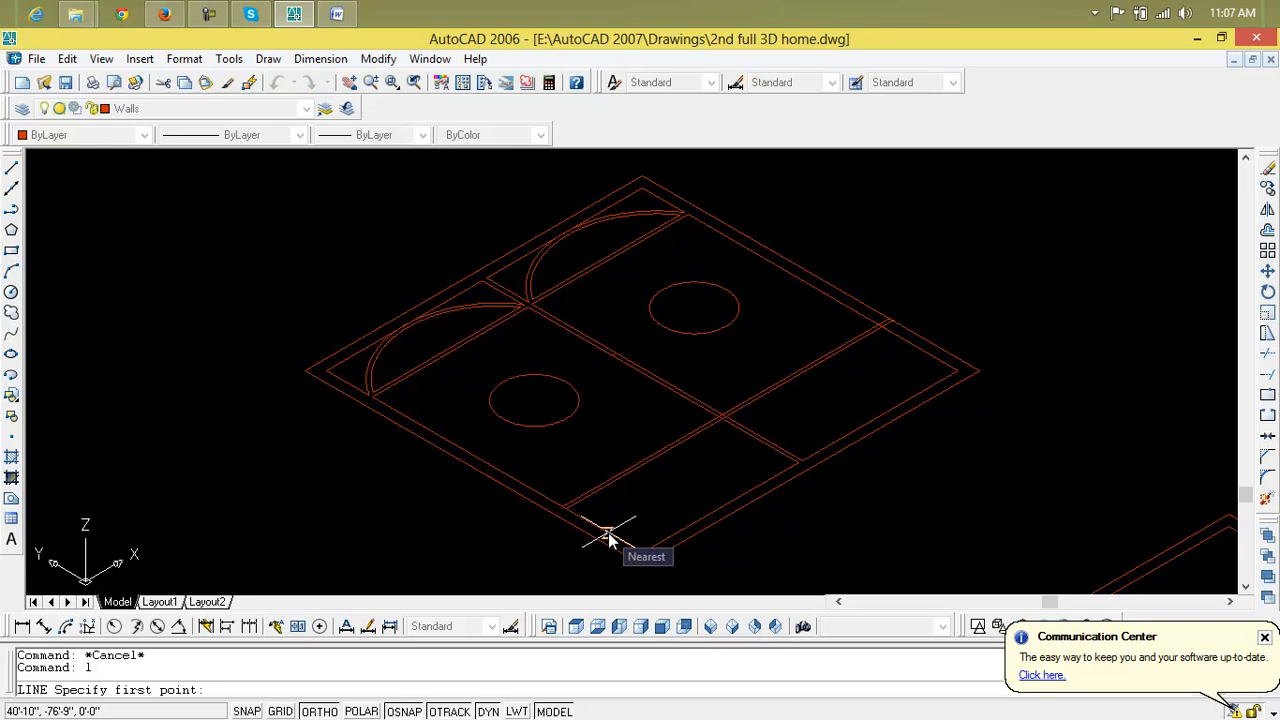
key(Escape)
key(Escape)
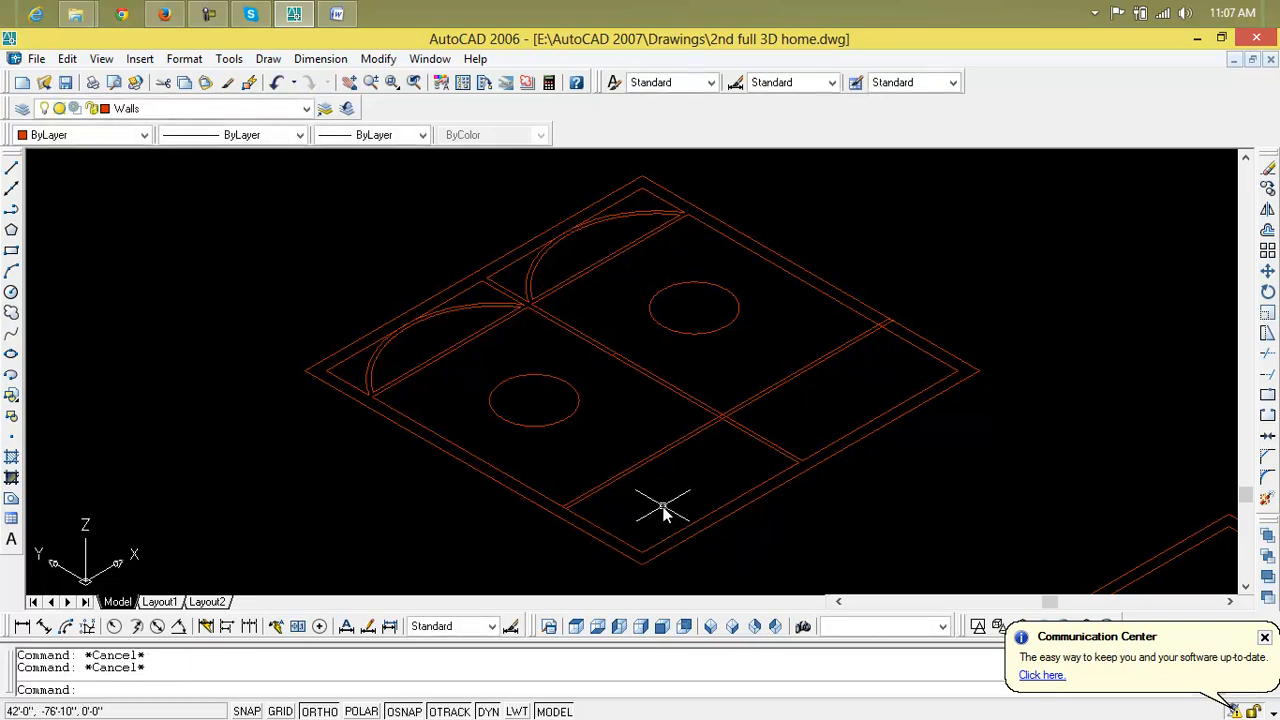
Draw a line across each of the two front strips, from the midpoint of the inner wall line to the cross wall
text(l)
key(Return)
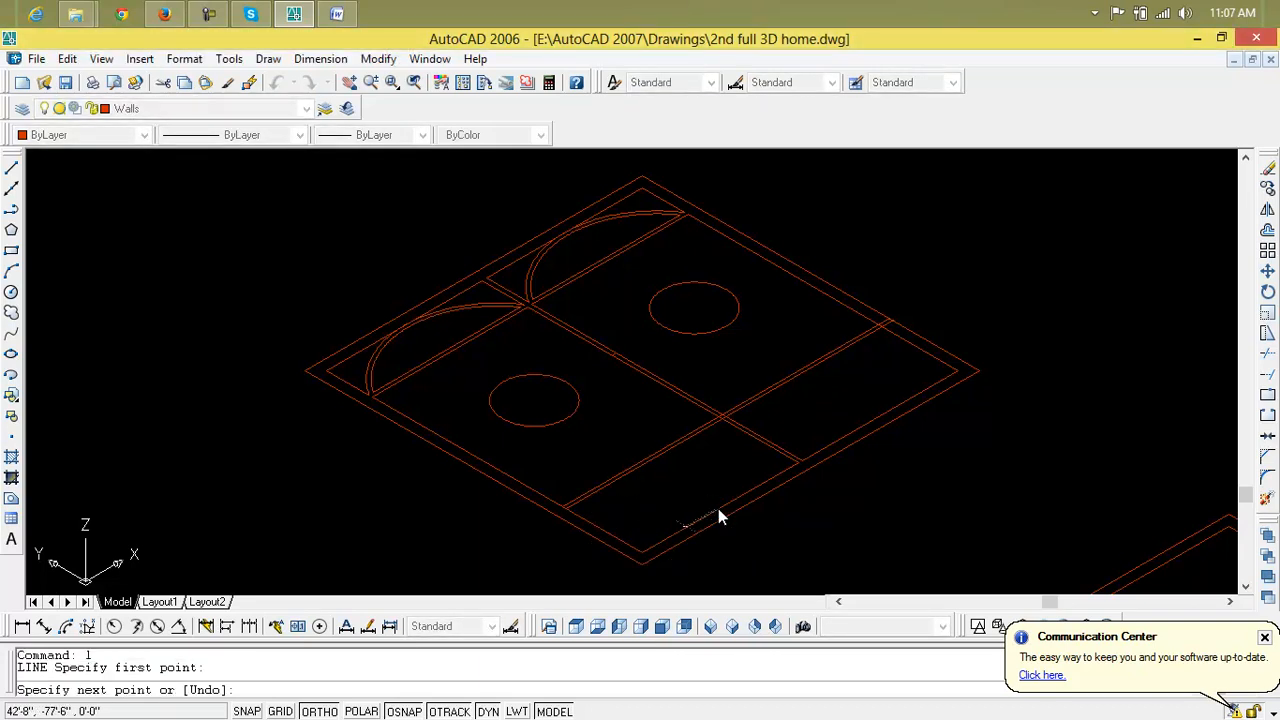
click(718, 510)
click(645, 463)
key(Return)
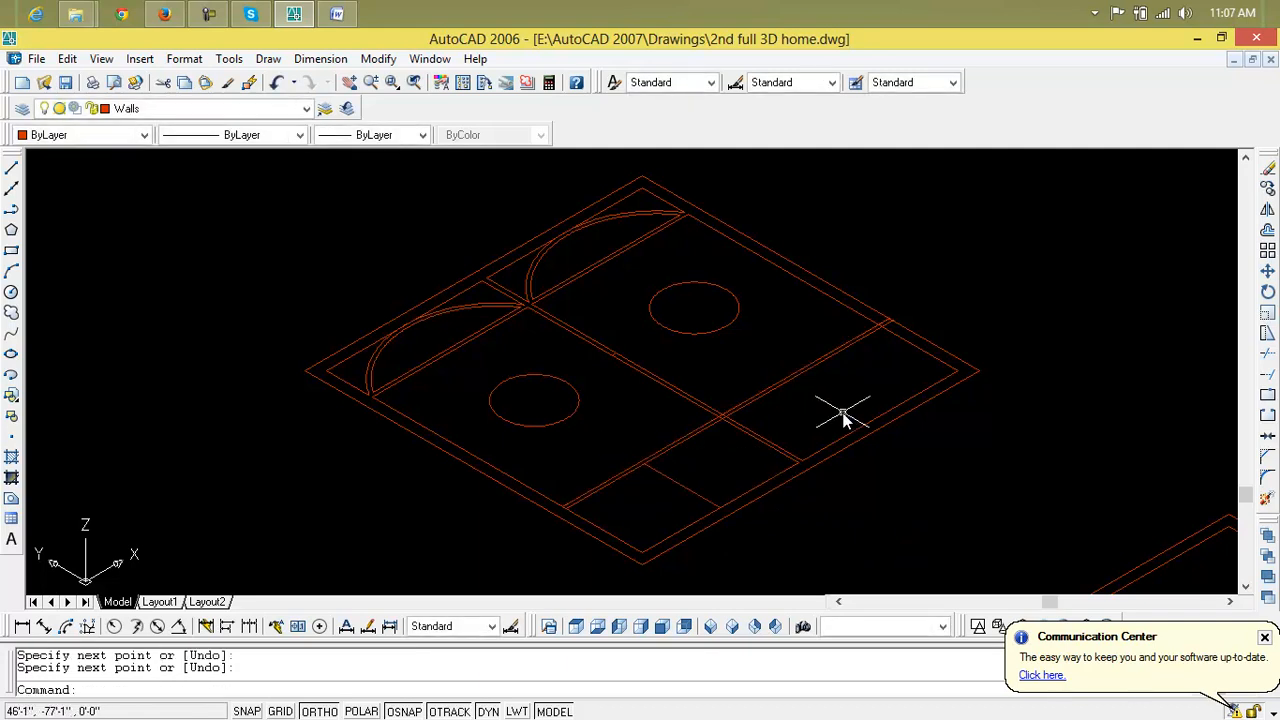
key(Return)
click(866, 420)
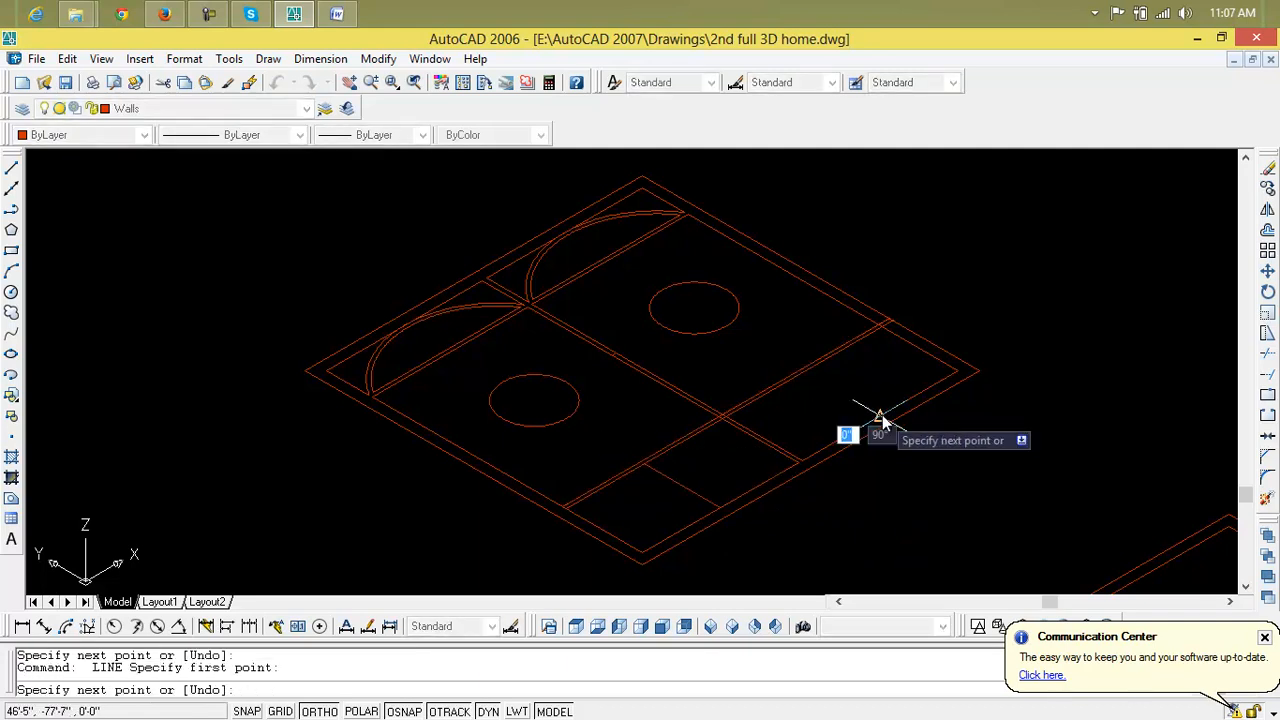
click(806, 373)
key(Return)
scroll(814, 392, down, 2)
middle_drag(814, 393, 664, 408)
scroll(660, 422, up, 3)
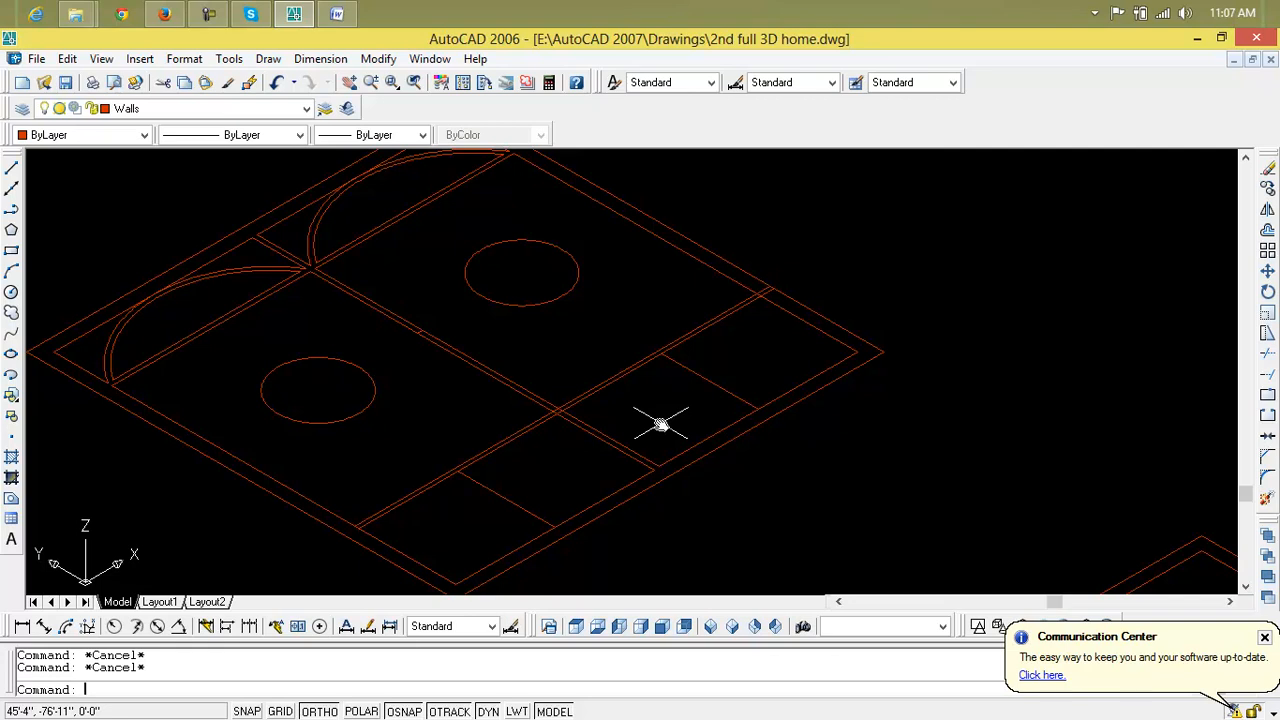
text(l)
key(Return)
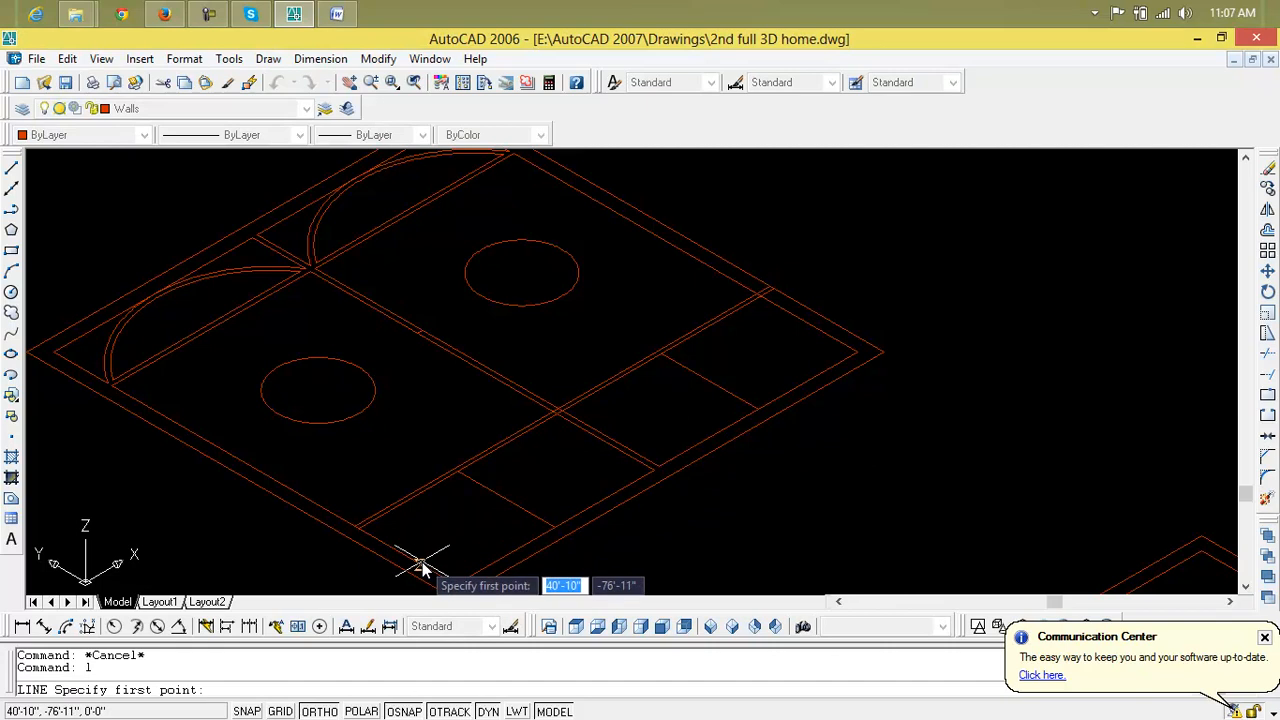
key(Escape)
key(Escape)
Erase the two short lines across the front strips
click(513, 509)
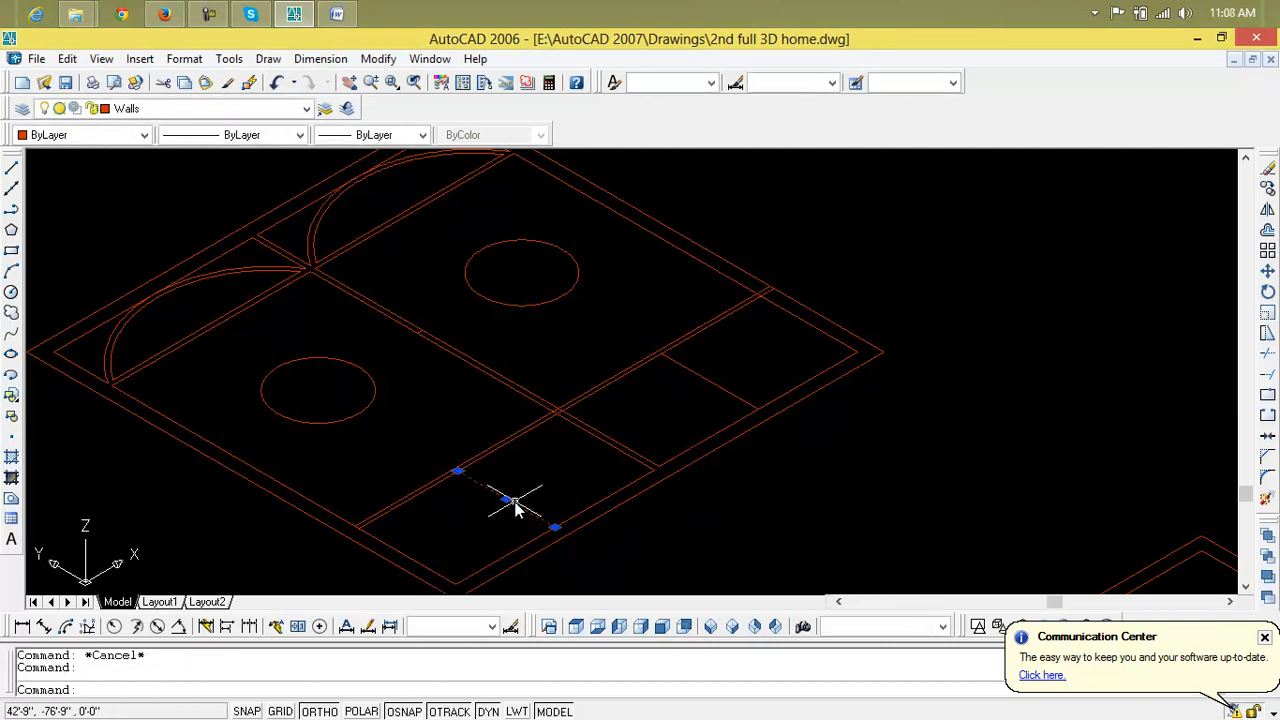
key(Delete)
click(732, 391)
key(Delete)
scroll(729, 403, down, 2)
middle_drag(729, 403, 671, 356)
scroll(497, 357, up, 3)
middle_drag(567, 409, 540, 373)
text(l)
key(Return)
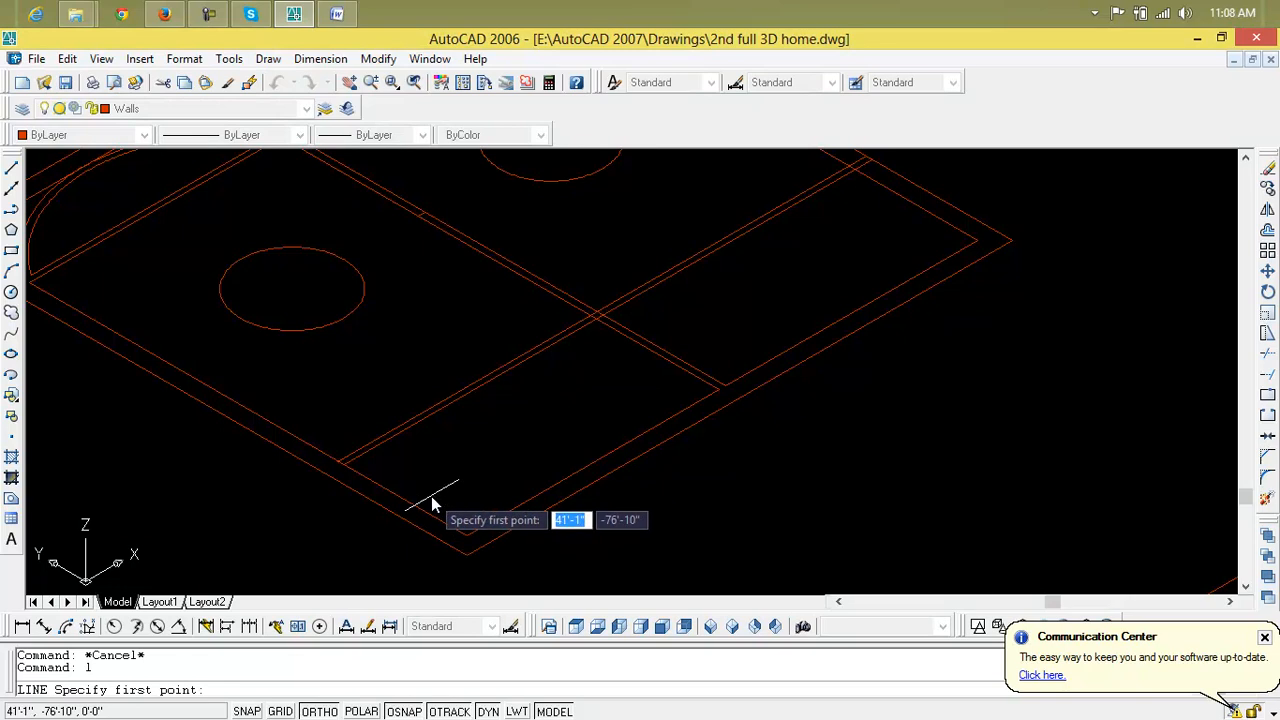
key(Escape)
key(Escape)
key(Escape)
Trim the inner wall line between the cross wall's two lines at its left end
scroll(370, 472, up, 2)
text(tr)
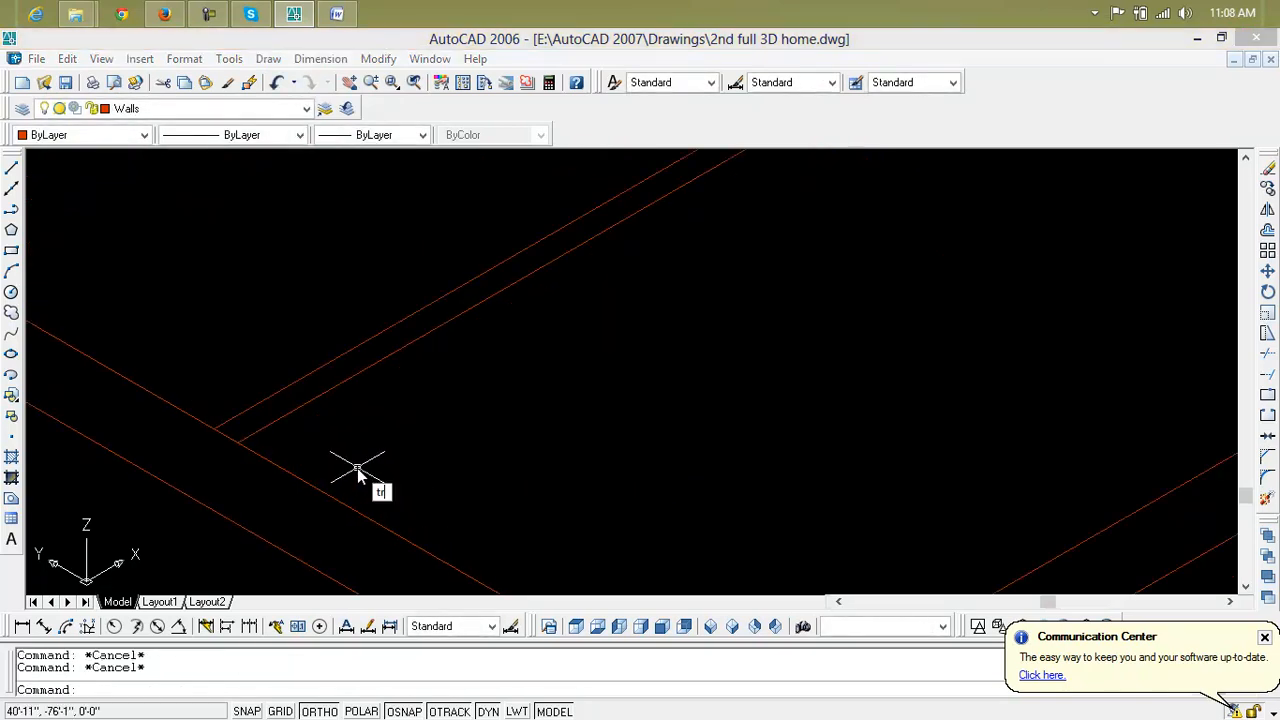
key(Return)
key(Return)
scroll(495, 505, down, 2)
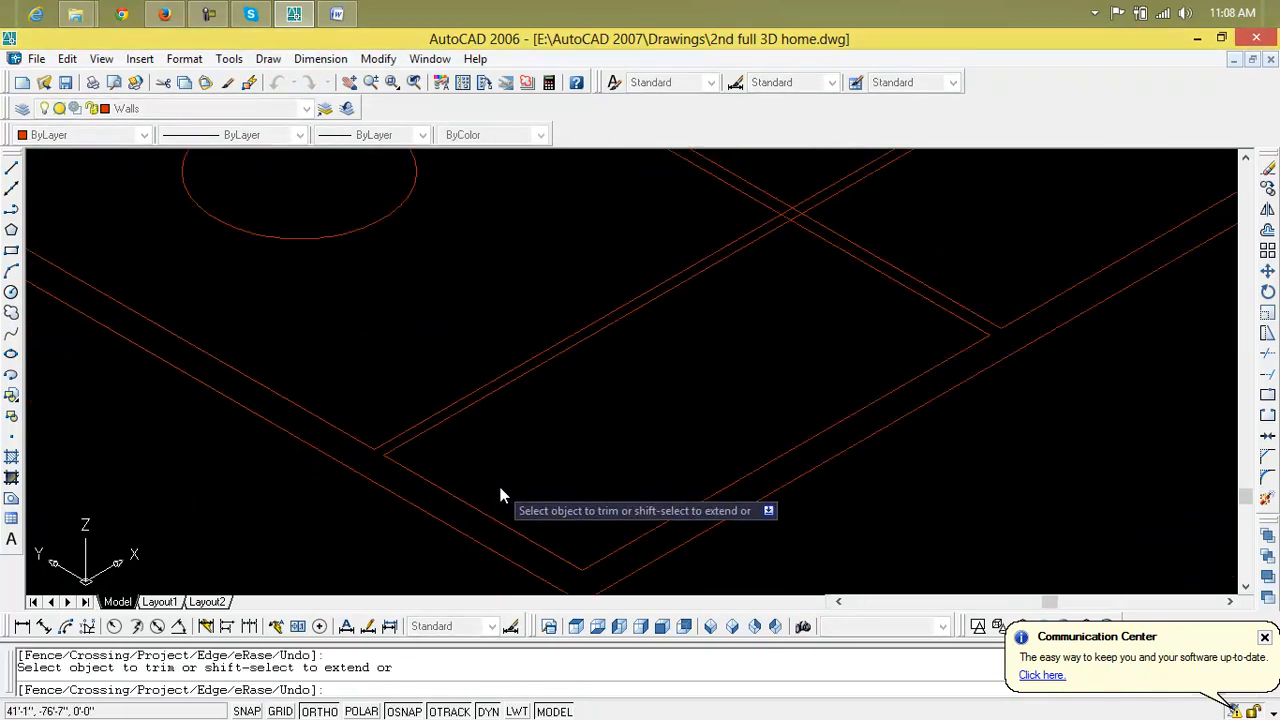
key(Escape)
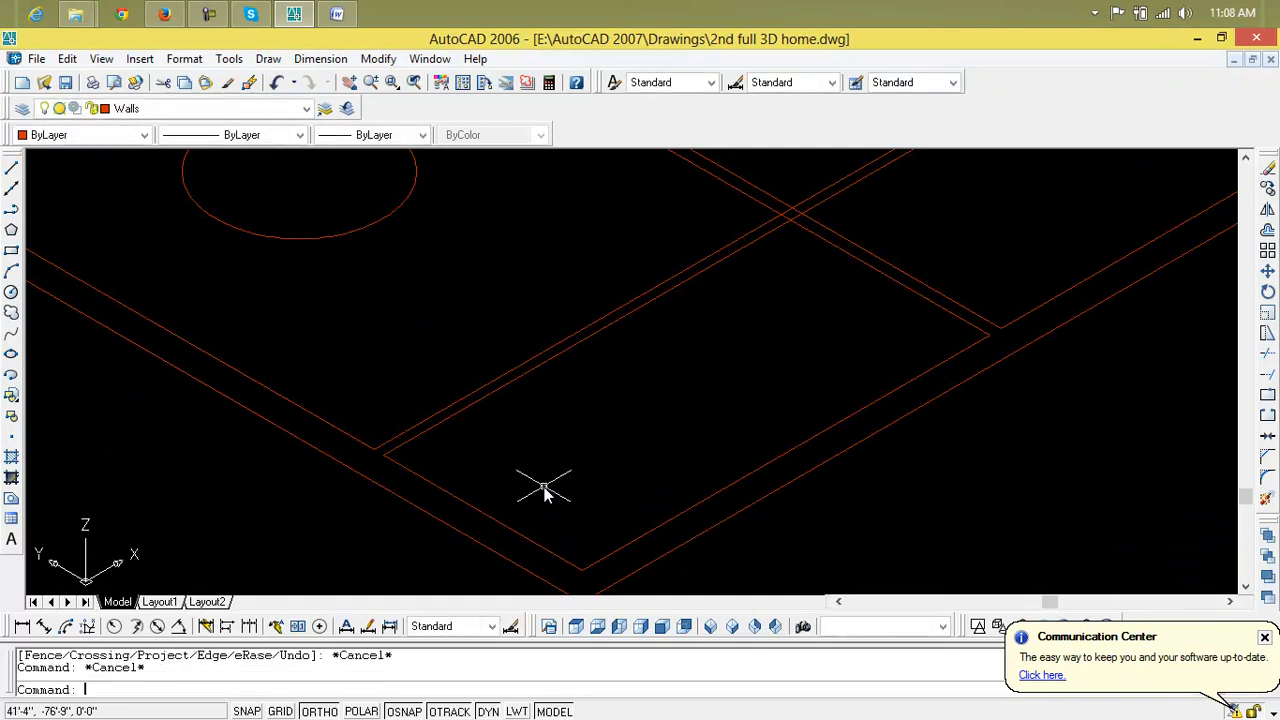
Draw a line from the left front strip's inner wall midpoint, parallel to the cross wall, across both strips and past the opposite outer wall
text(l)
key(Return)
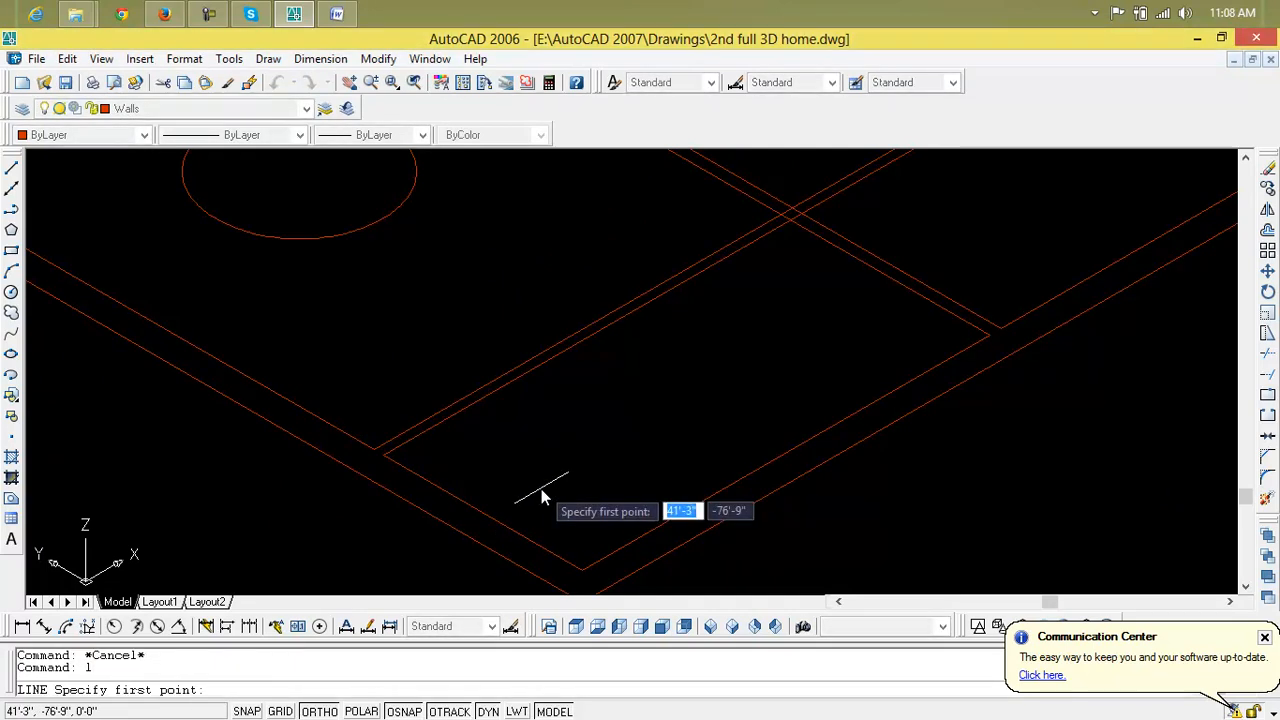
click(482, 519)
scroll(486, 520, down, 2)
middle_drag(698, 405, 609, 460)
click(886, 300)
key(Escape)
key(Escape)
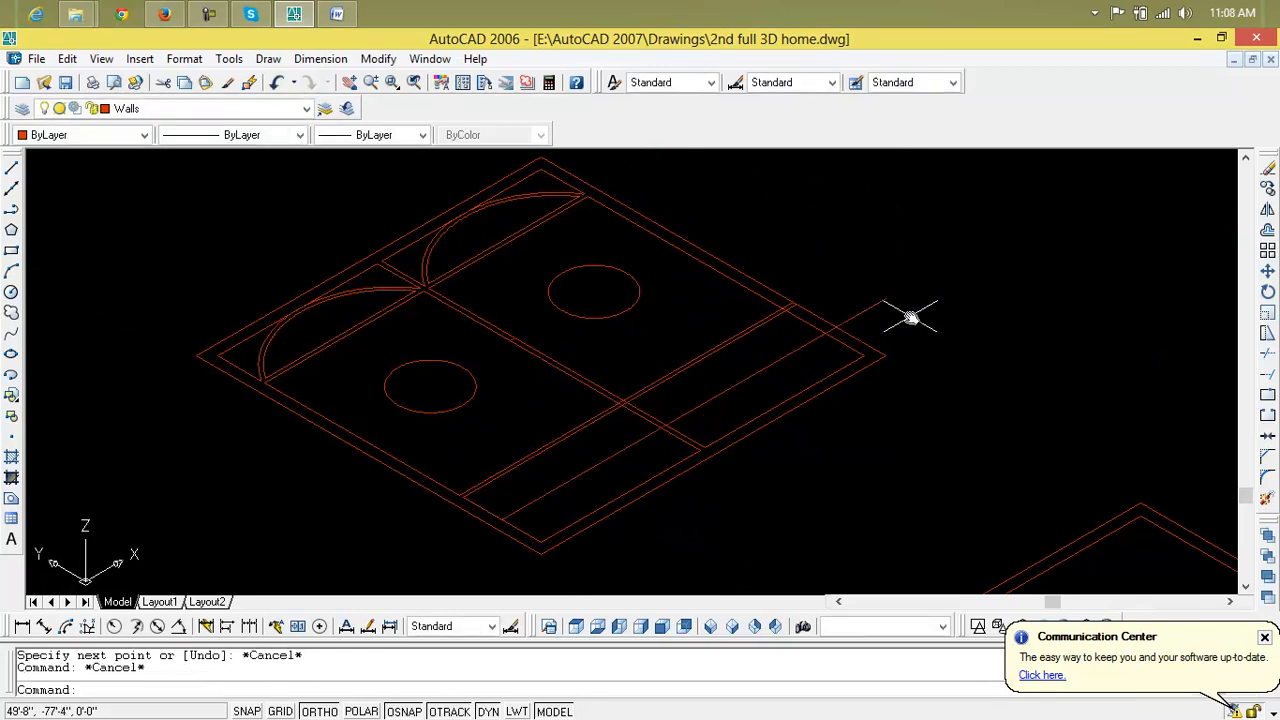
key(Escape)
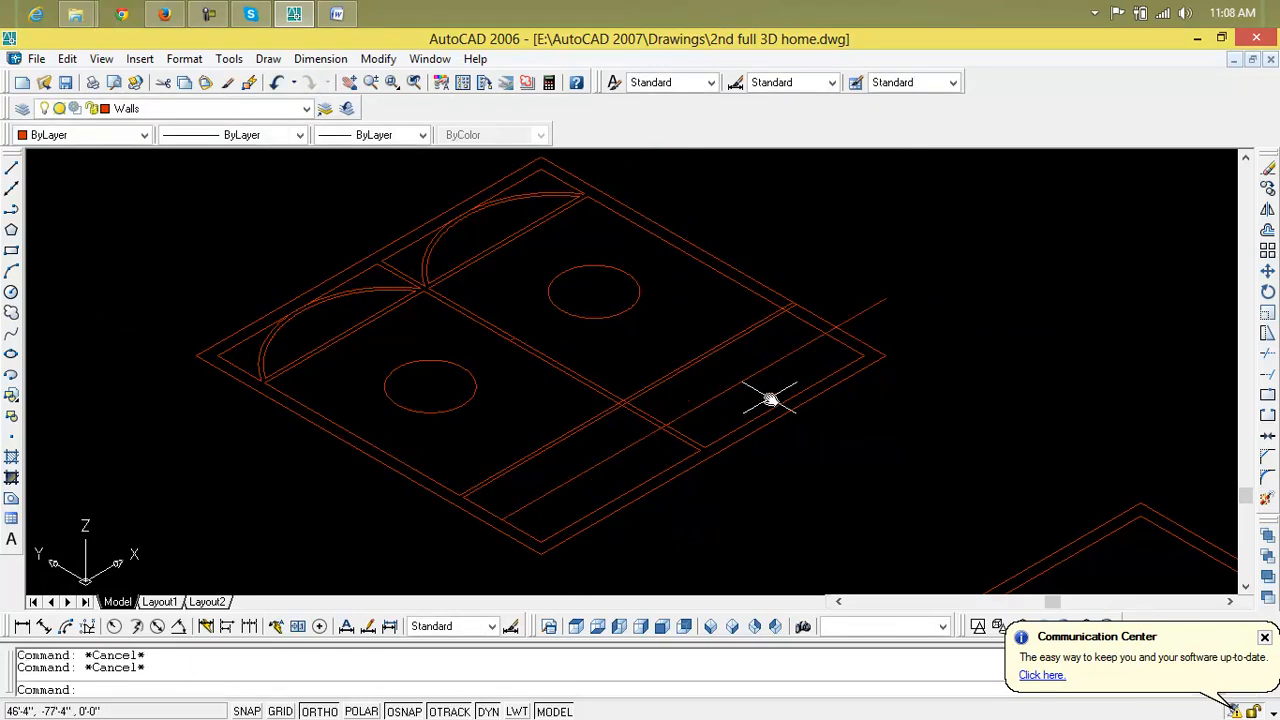
text(arc)
key(Return)
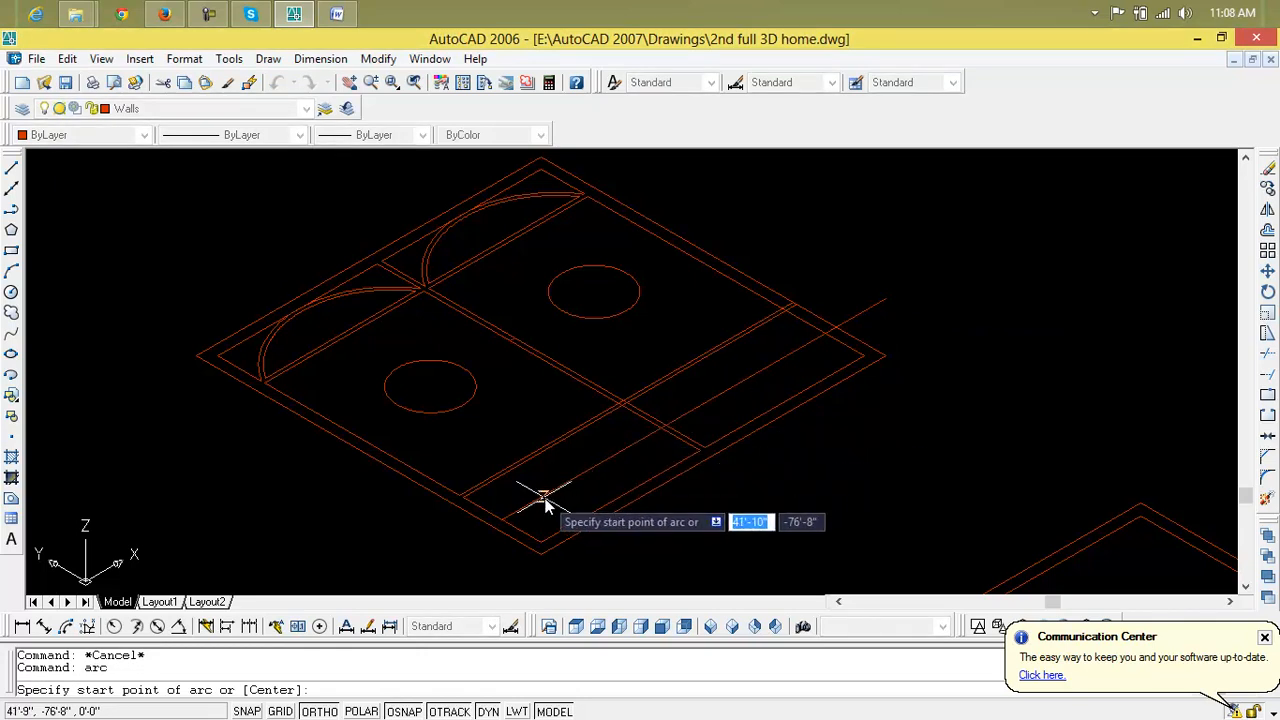
scroll(505, 522, up, 3)
click(500, 534)
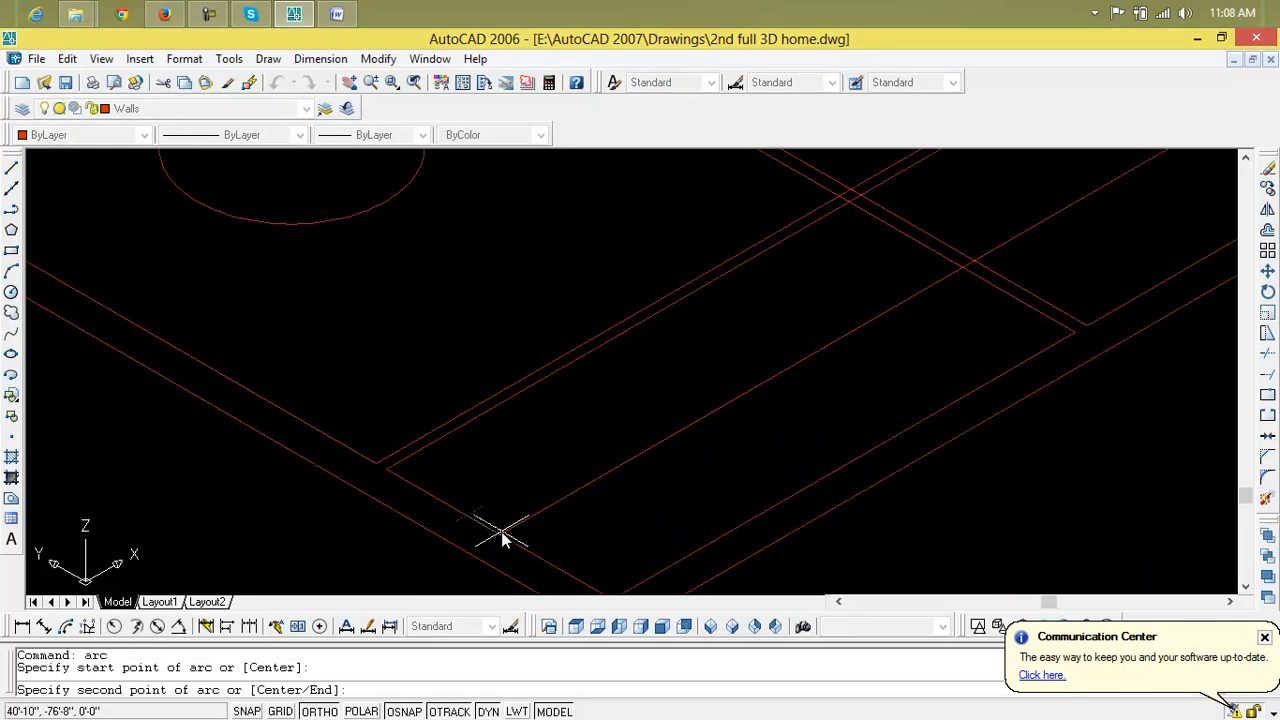
click(966, 272)
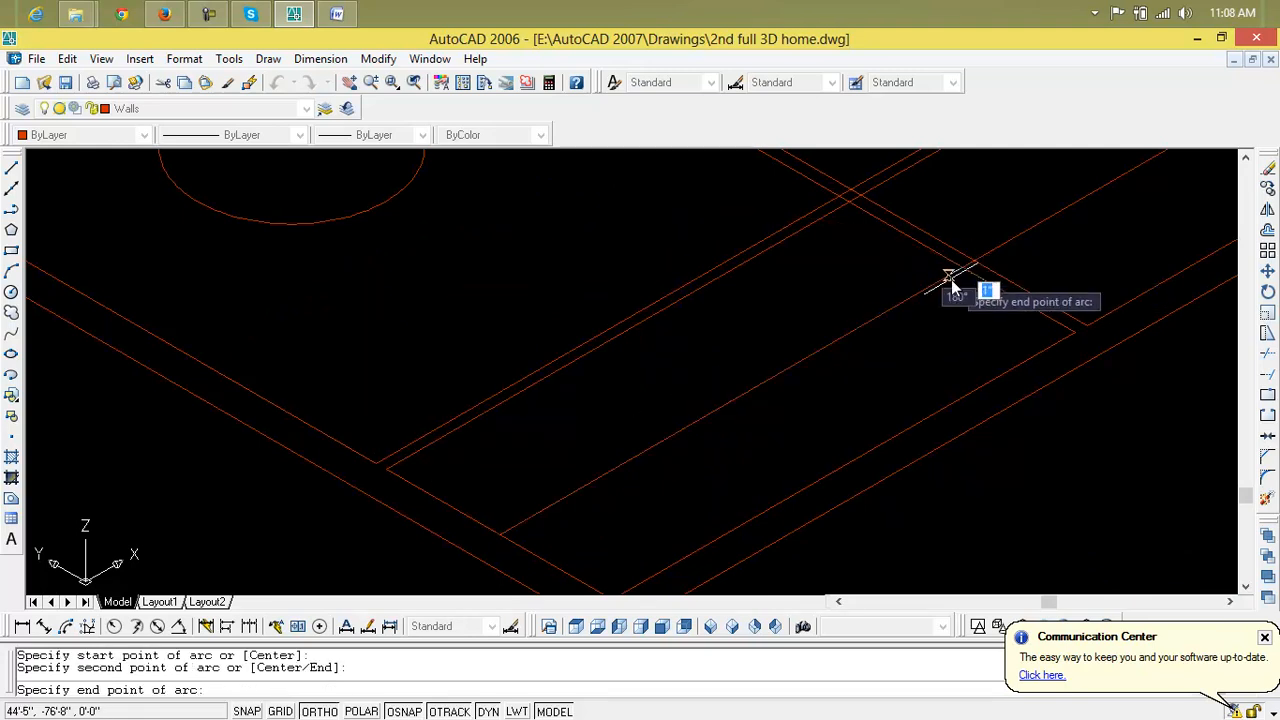
key(Escape)
key(Escape)
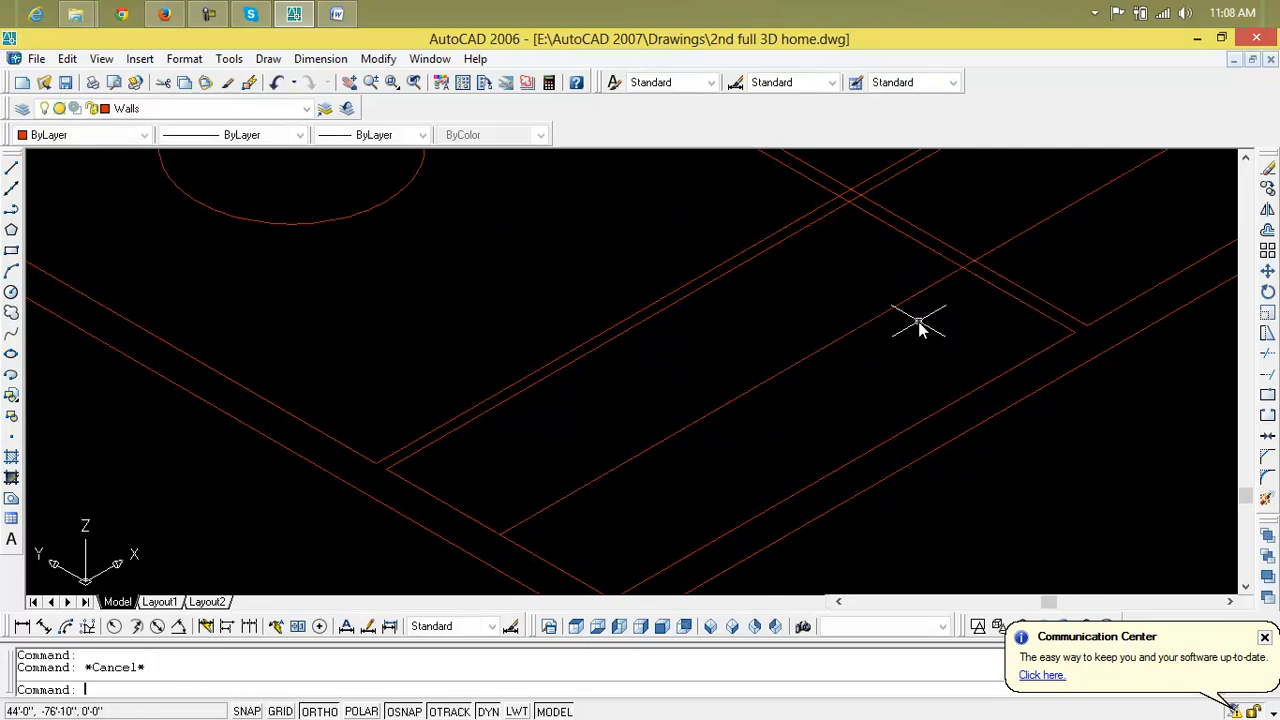
Draw an ellipse in the left front strip with its axis along the centre line, from the inner outer-wall line to the partition
click(13, 355)
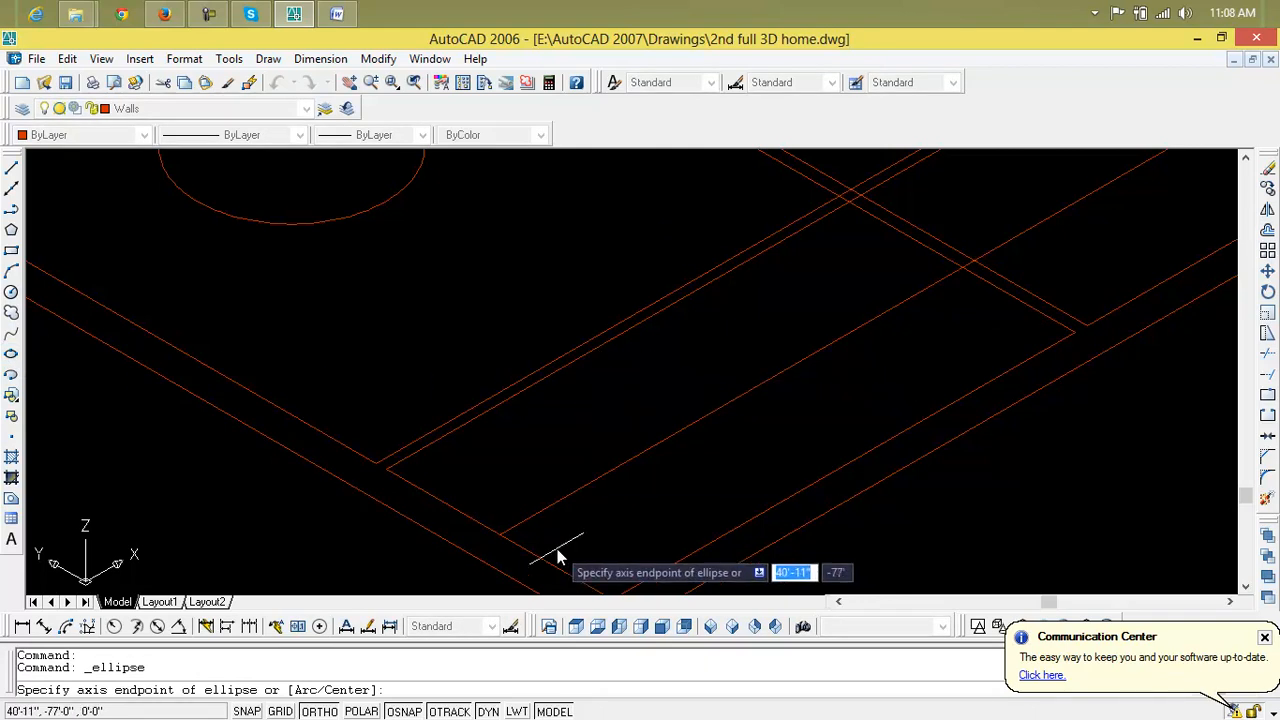
click(500, 534)
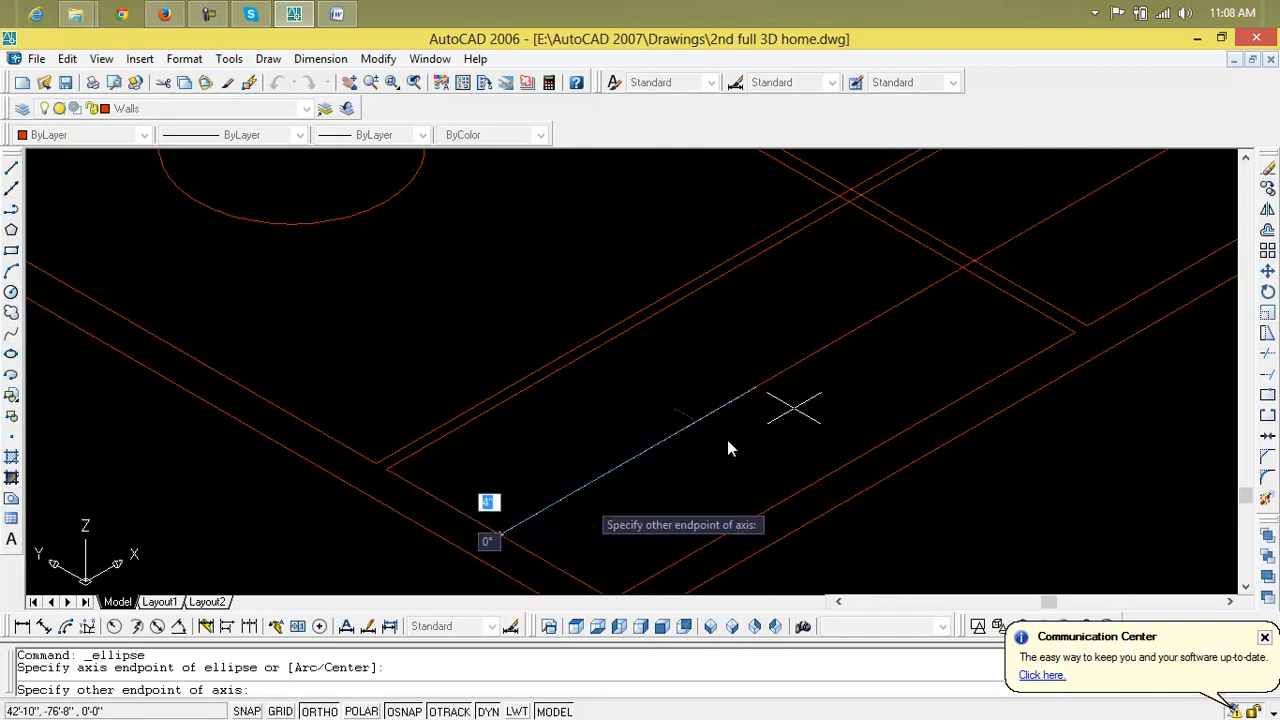
click(960, 268)
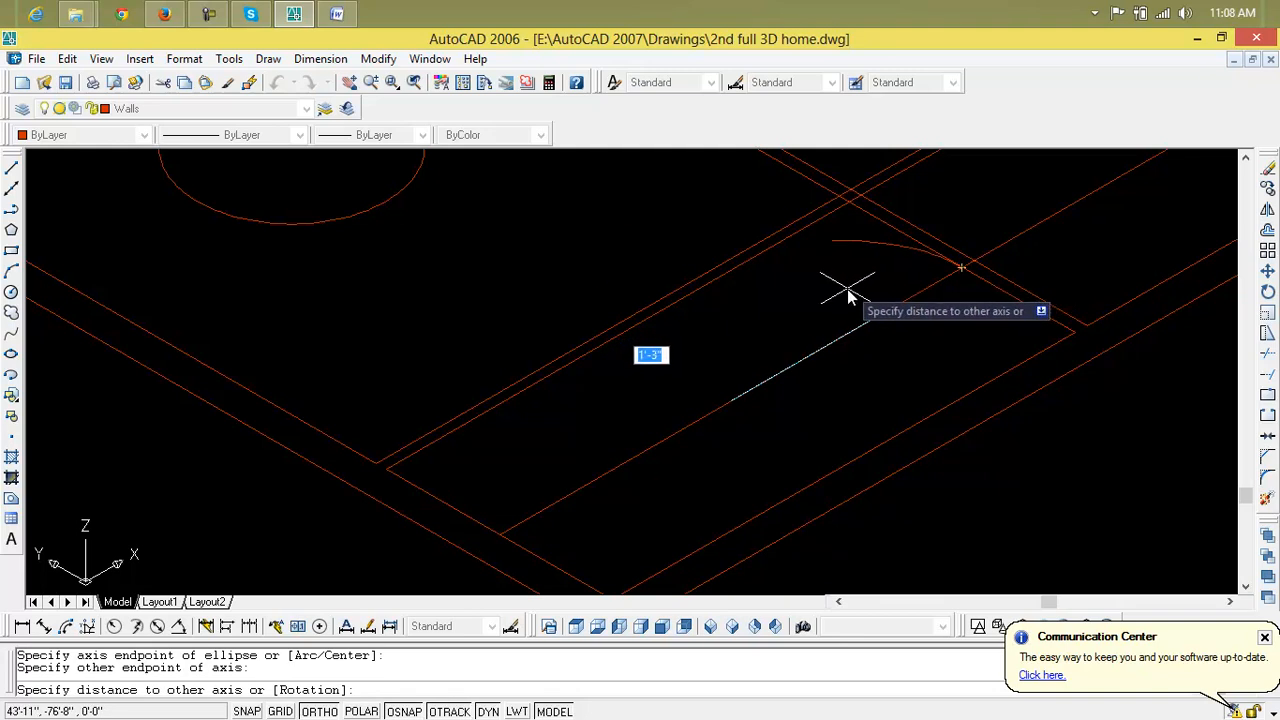
click(797, 328)
scroll(898, 335, down, 4)
scroll(900, 332, down, 2)
middle_drag(903, 329, 680, 380)
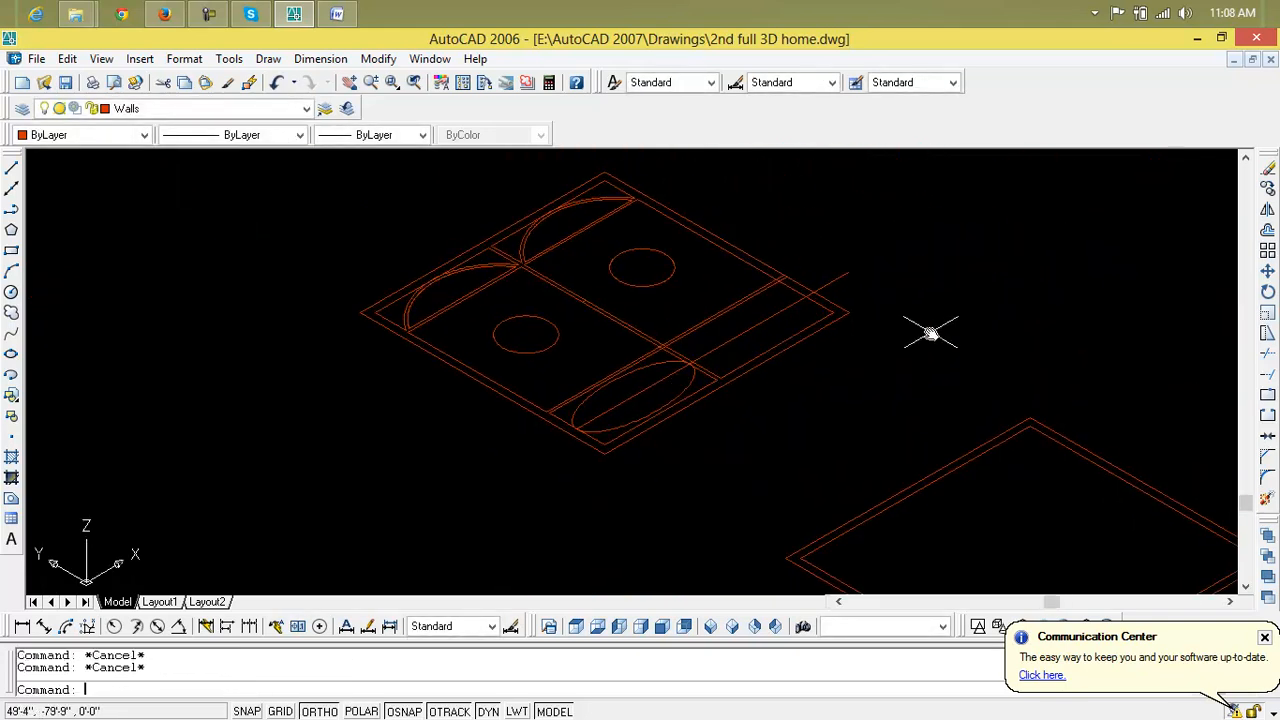
text(mi)
key(Return)
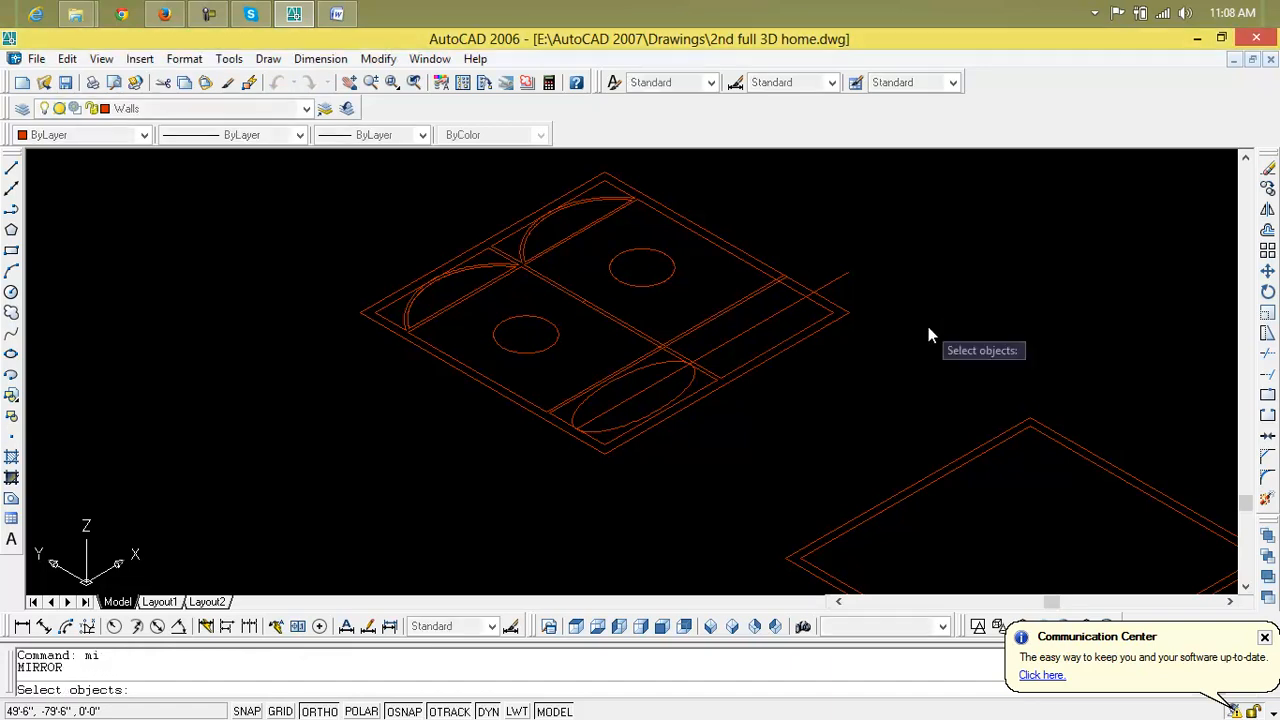
scroll(681, 407, up, 3)
click(679, 384)
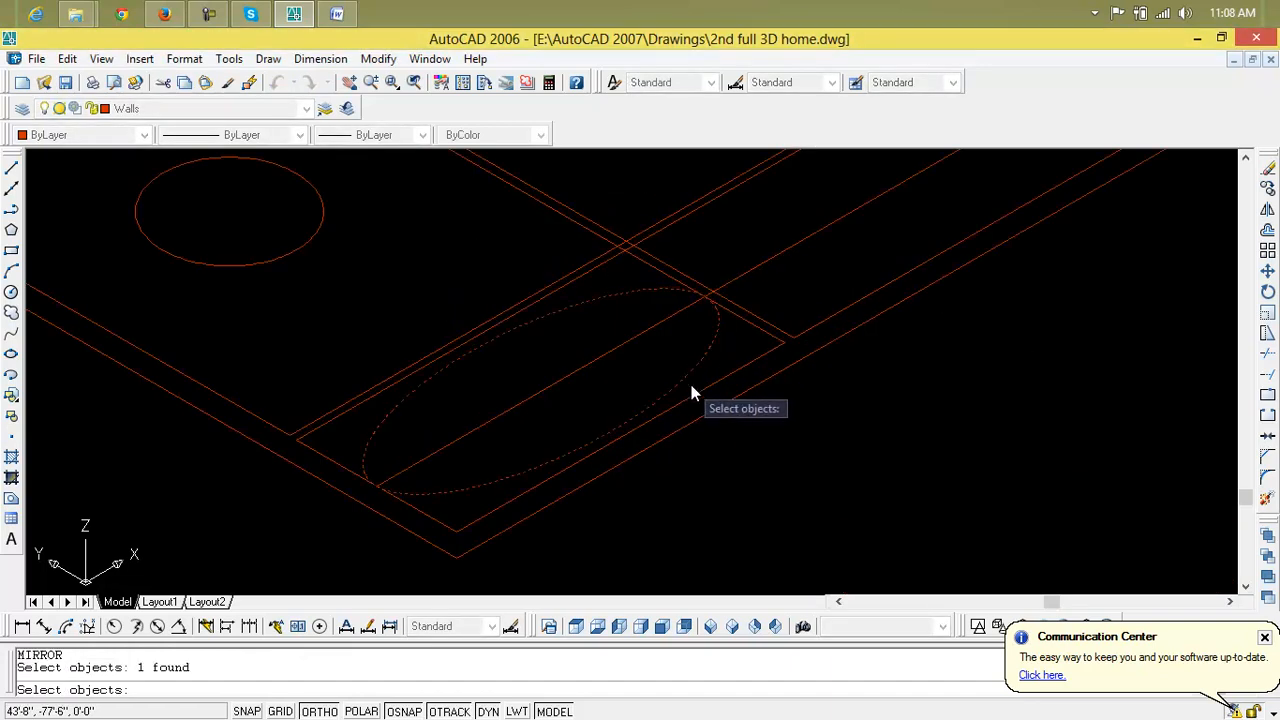
key(Return)
scroll(839, 382, down, 3)
middle_drag(839, 382, 700, 437)
scroll(701, 415, up, 3)
scroll(700, 410, up, 1)
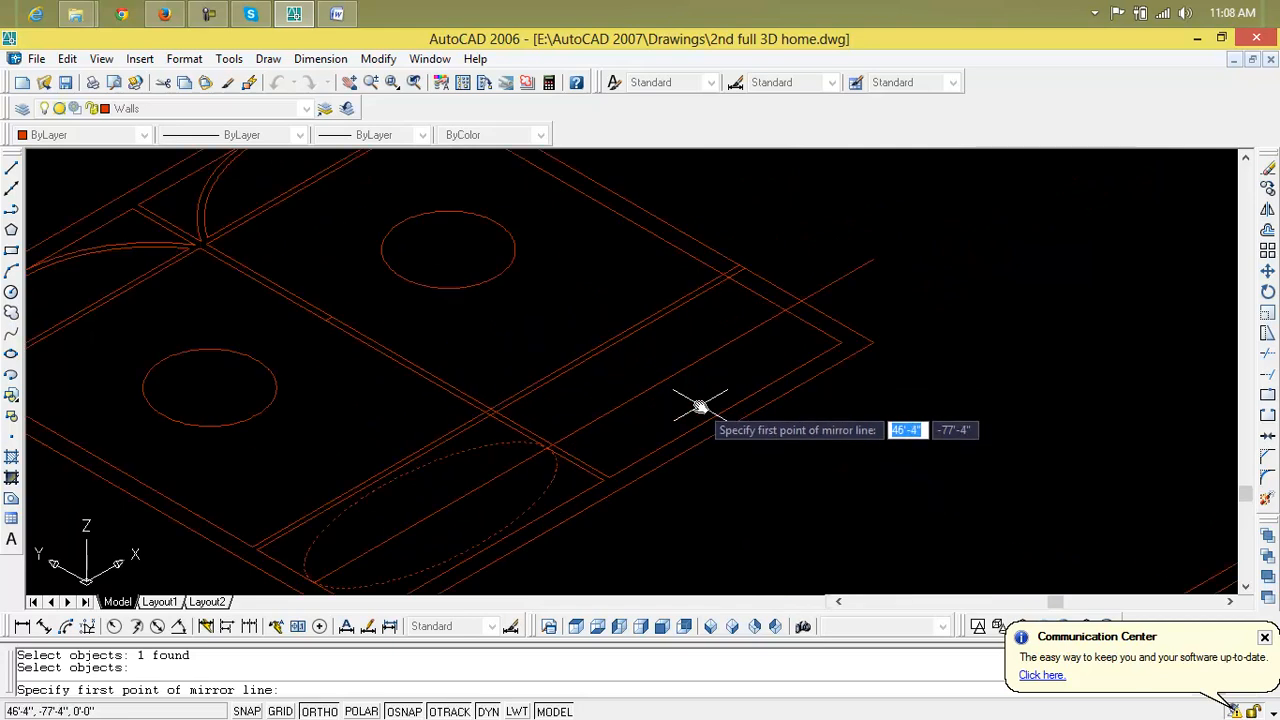
click(723, 412)
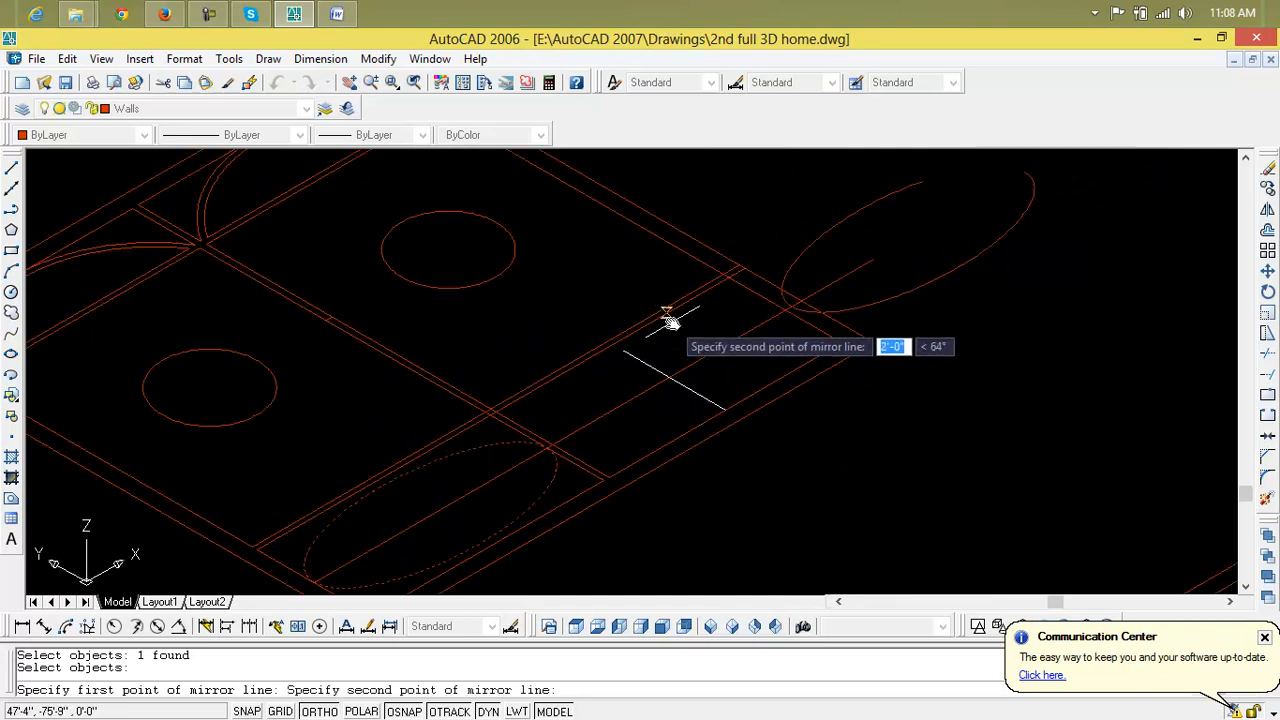
key(Escape)
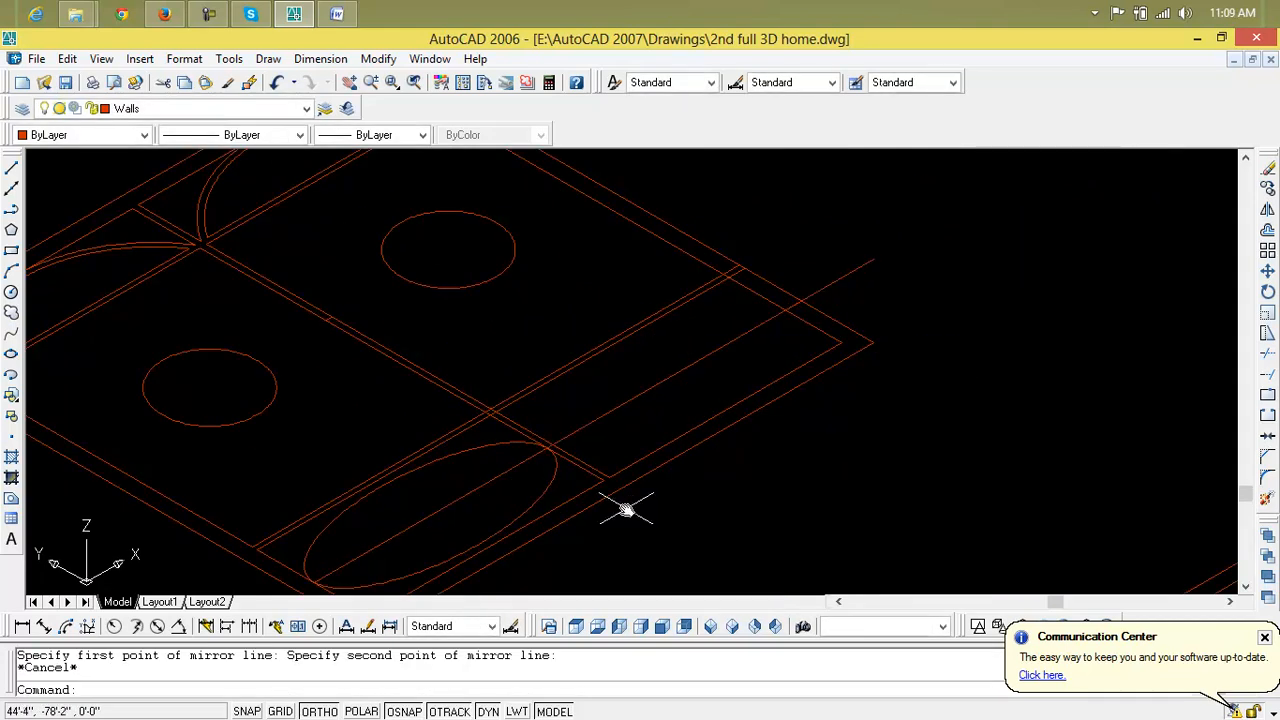
scroll(629, 505, up, 2)
key(Escape)
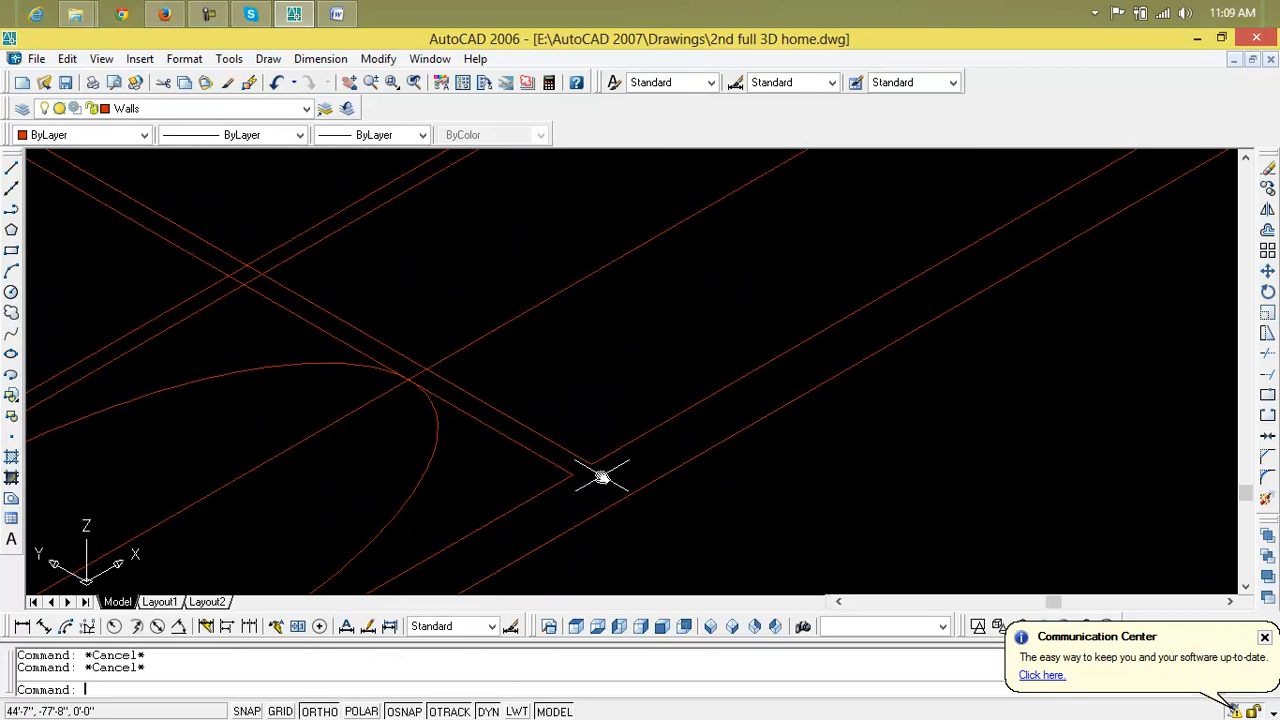
text(mi)
key(Return)
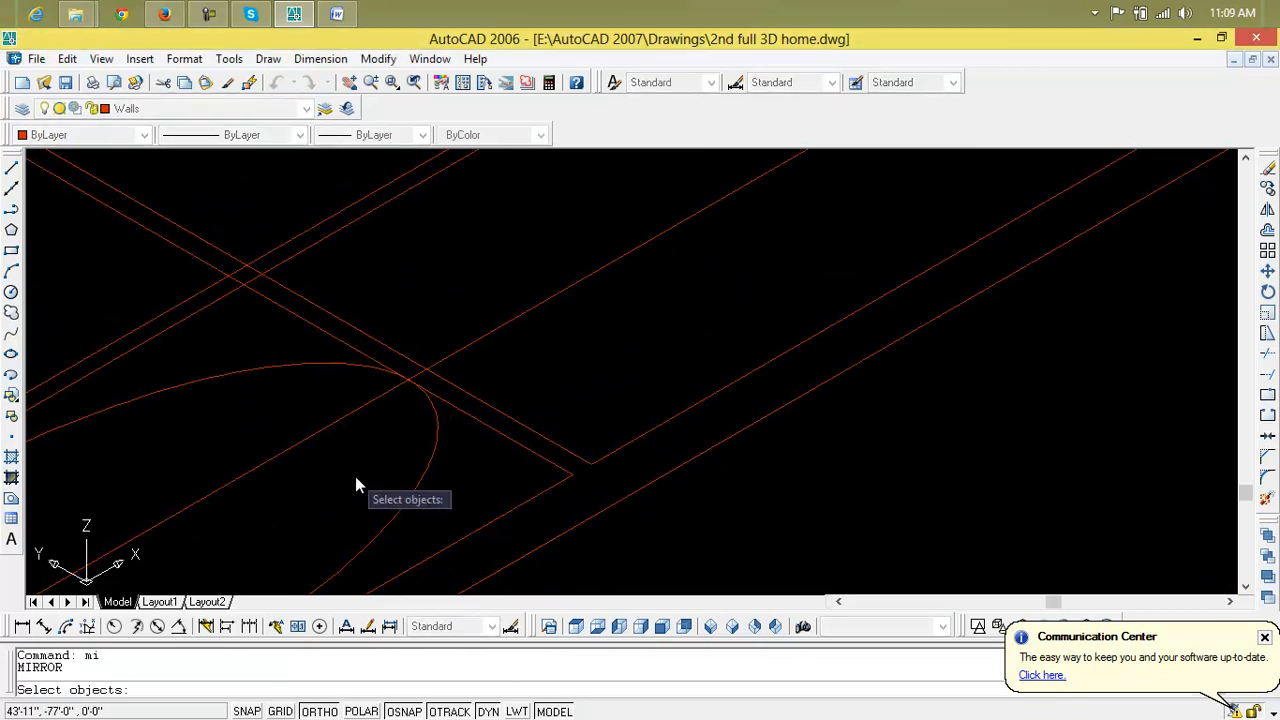
click(428, 481)
key(Return)
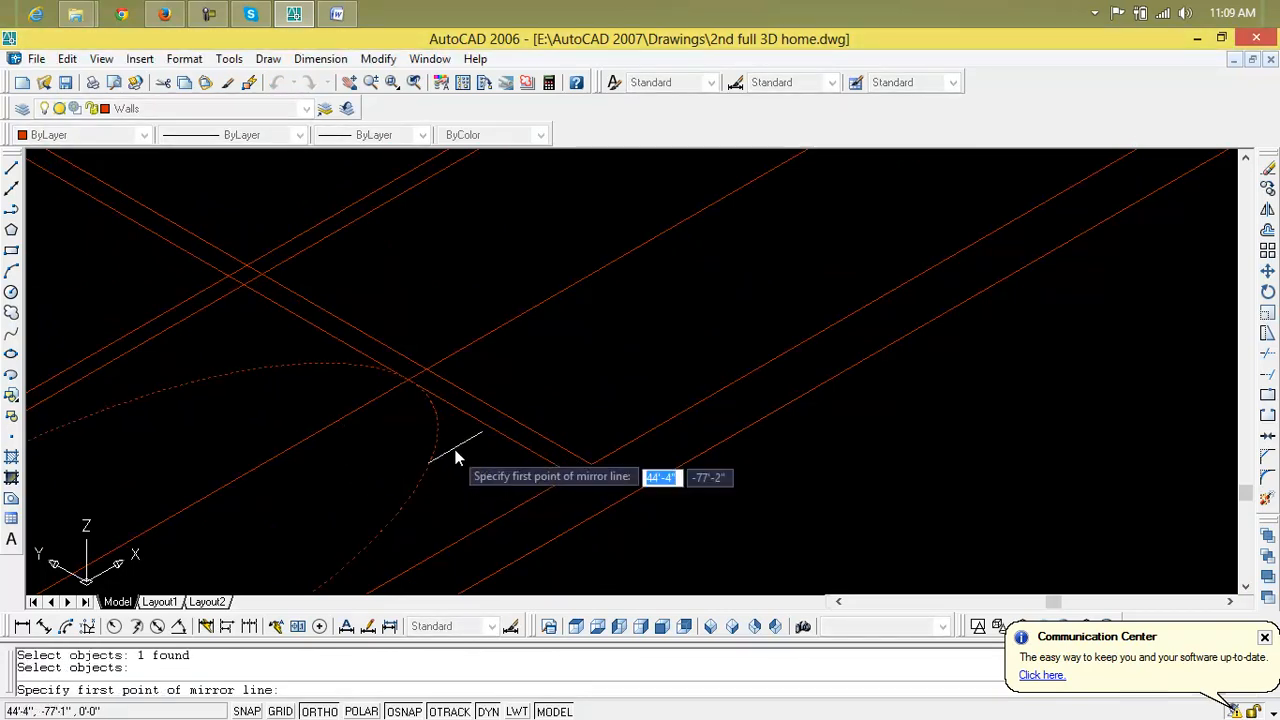
scroll(435, 390, up, 2)
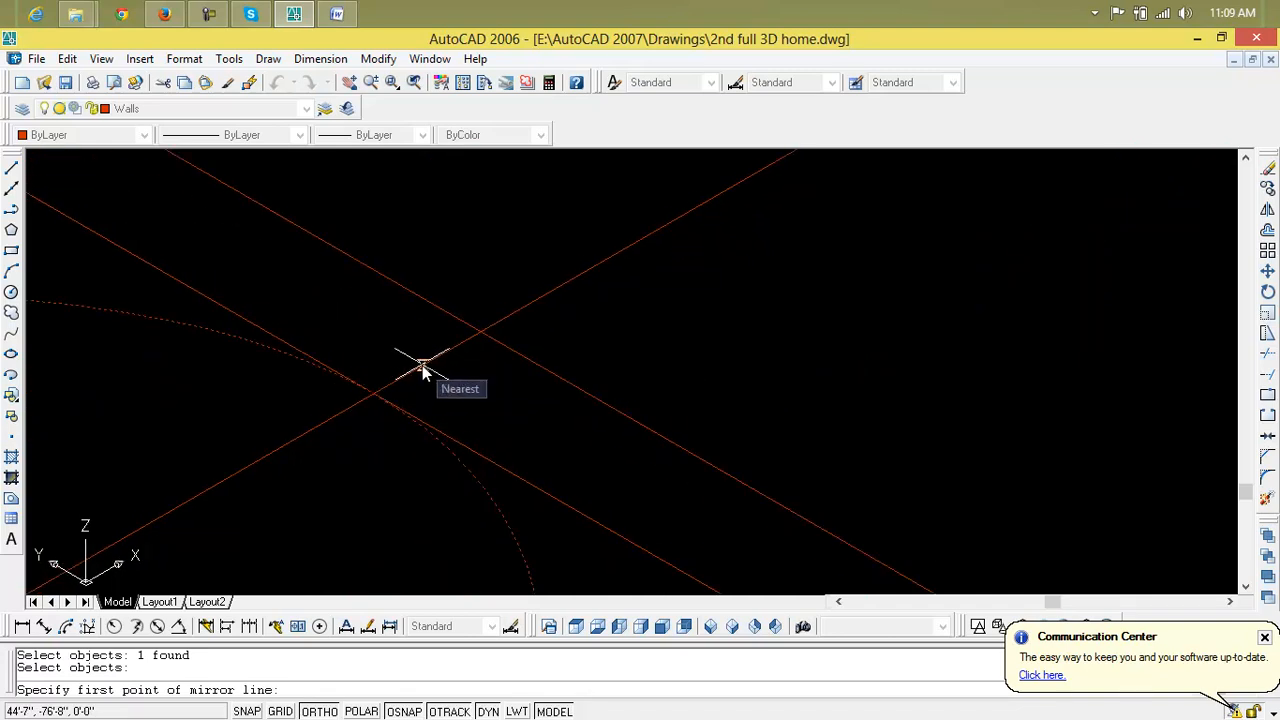
key(Escape)
key(Escape)
Draw a short line across the front partition along the centre line, from one partition line to the other
text(l)
key(Return)
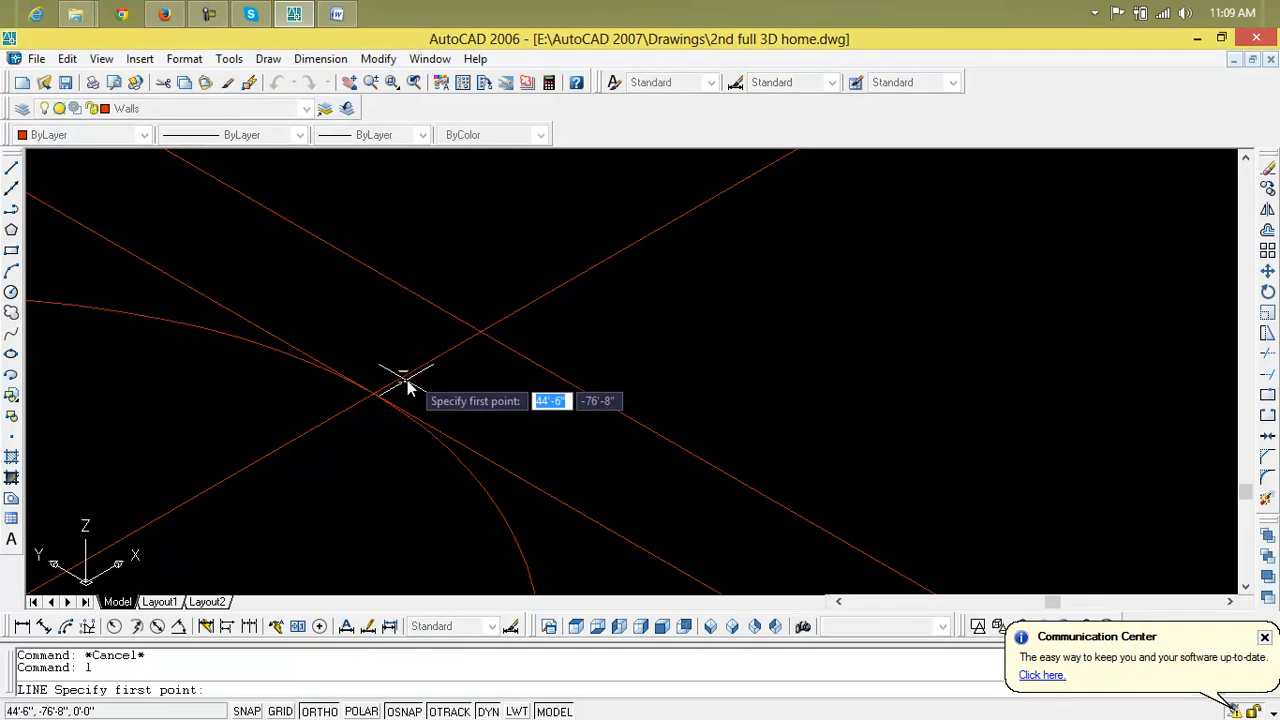
click(376, 397)
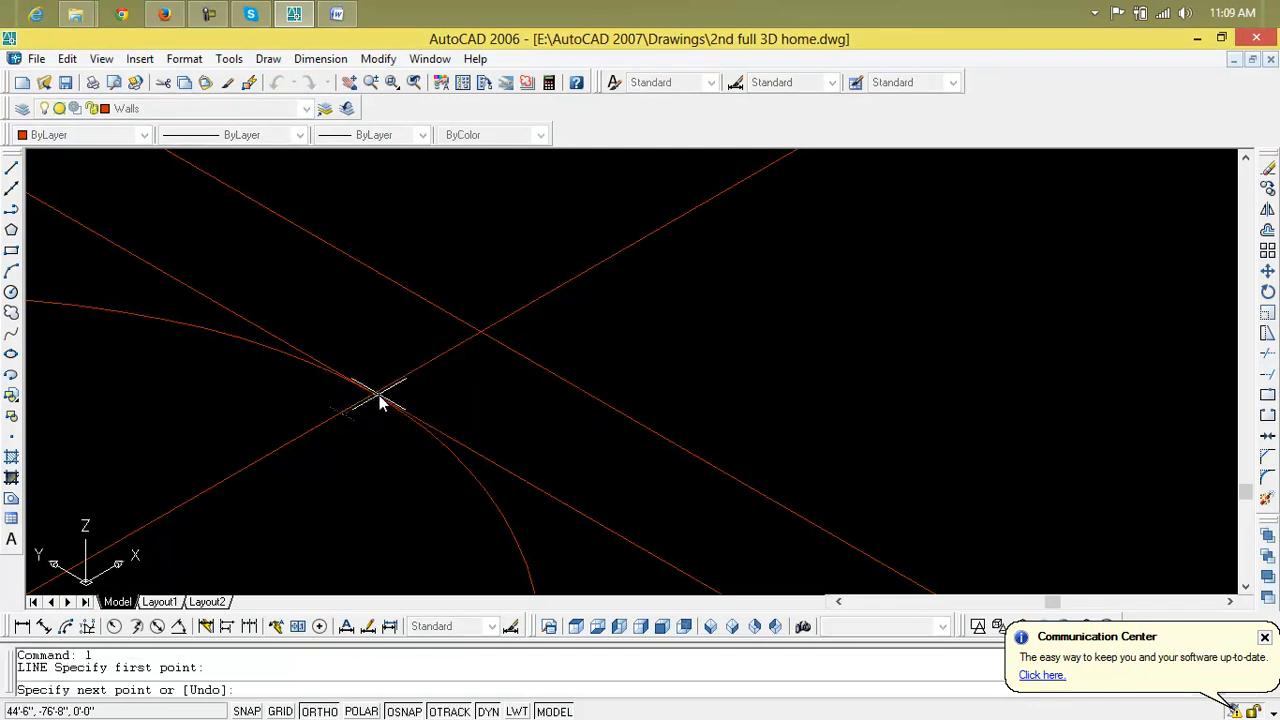
click(483, 335)
key(Escape)
key(Escape)
key(Escape)
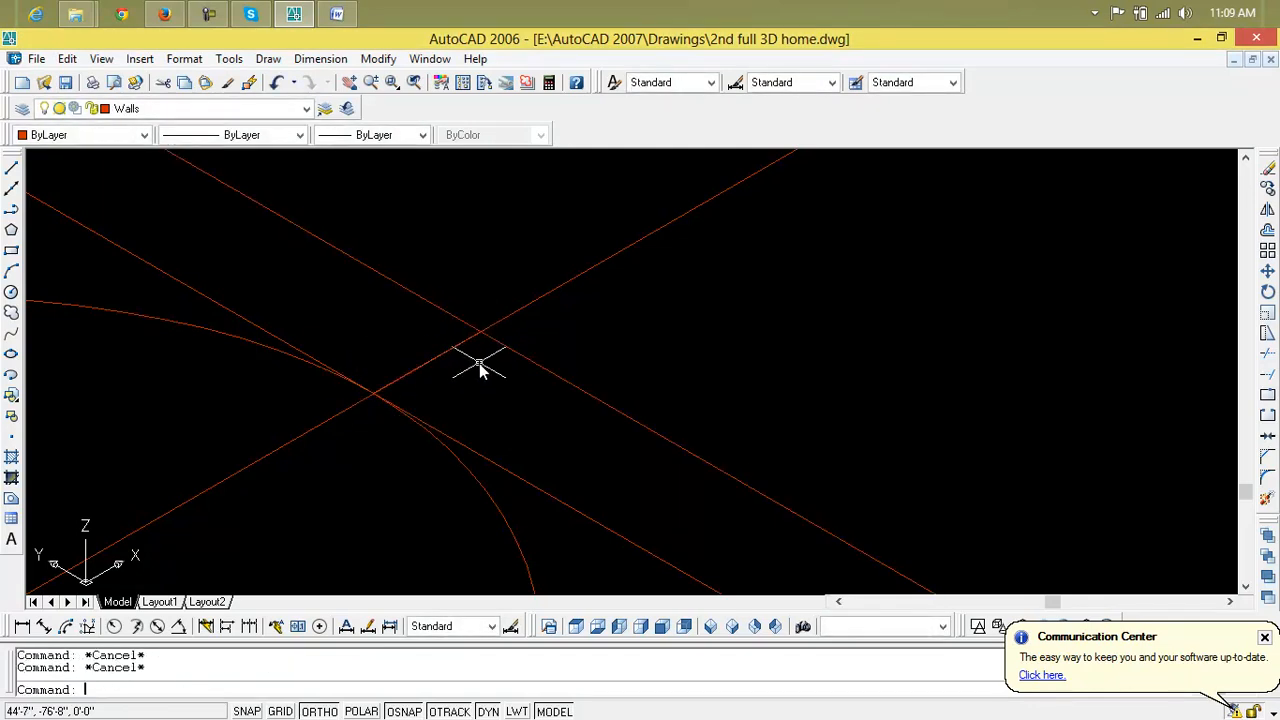
text(m)
key(Return)
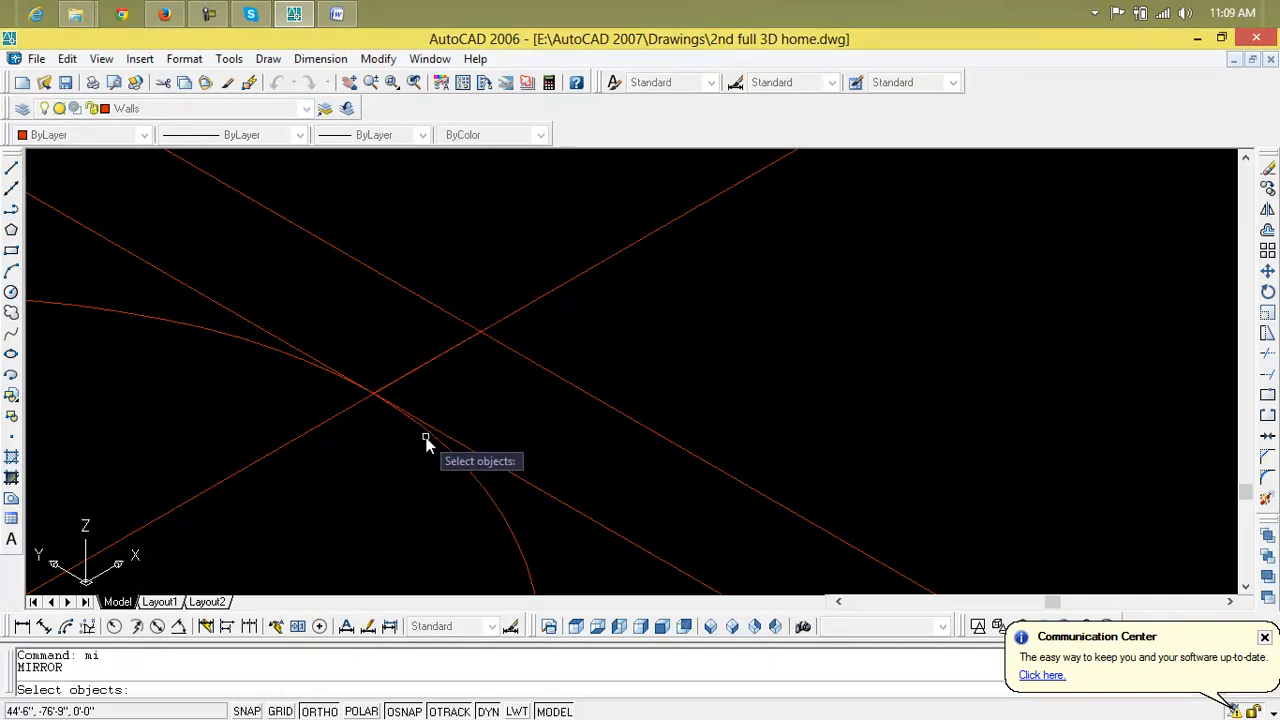
scroll(430, 441, down, 7)
mouse_move(433, 442)
middle_down()
mouse_move(603, 391)
mouse_move(565, 409)
mouse_move(583, 380)
middle_up()
key(Escape)
key(Escape)
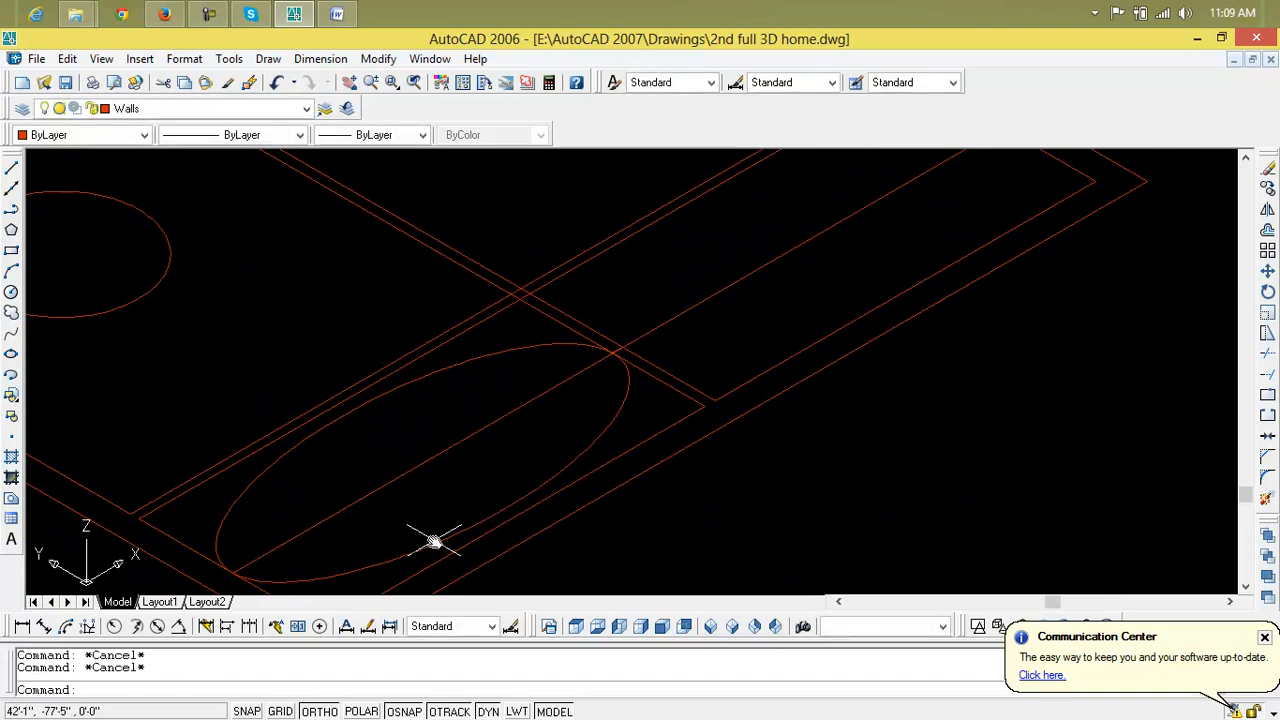
Shorten the ellipse along its centre-line axis so both ends stand clear of the outer wall and the partition
click(433, 541)
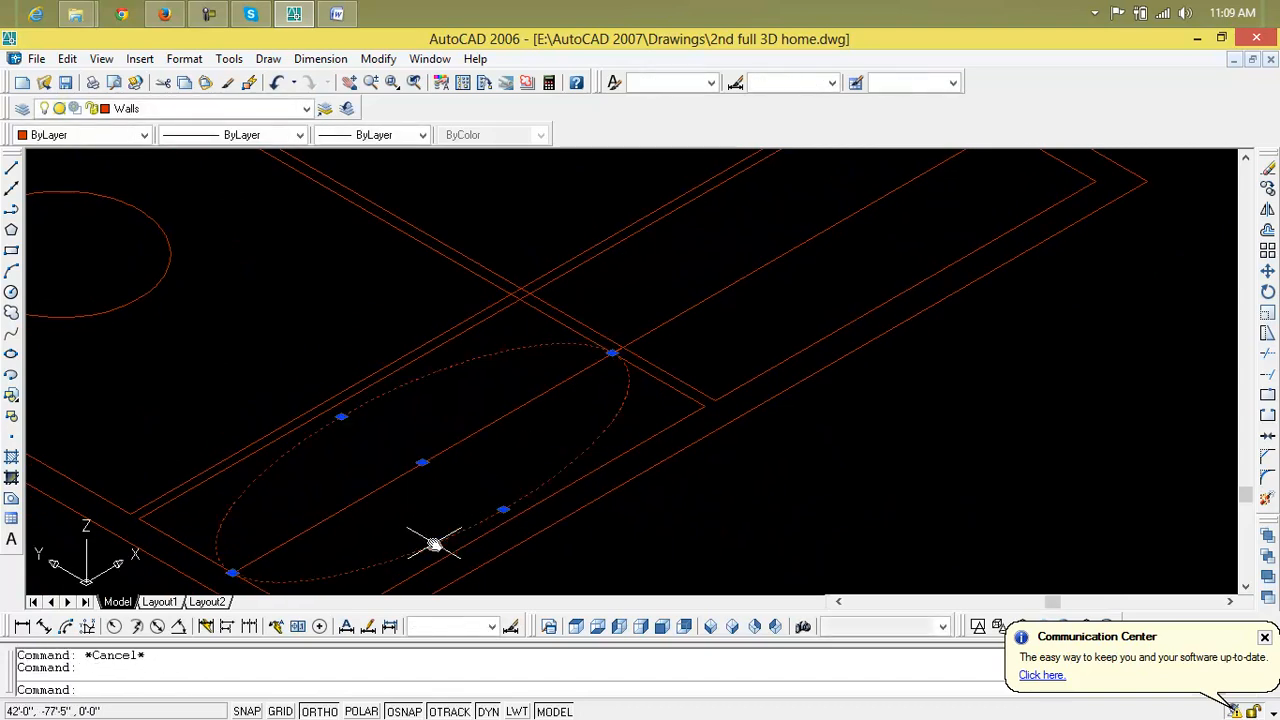
click(232, 572)
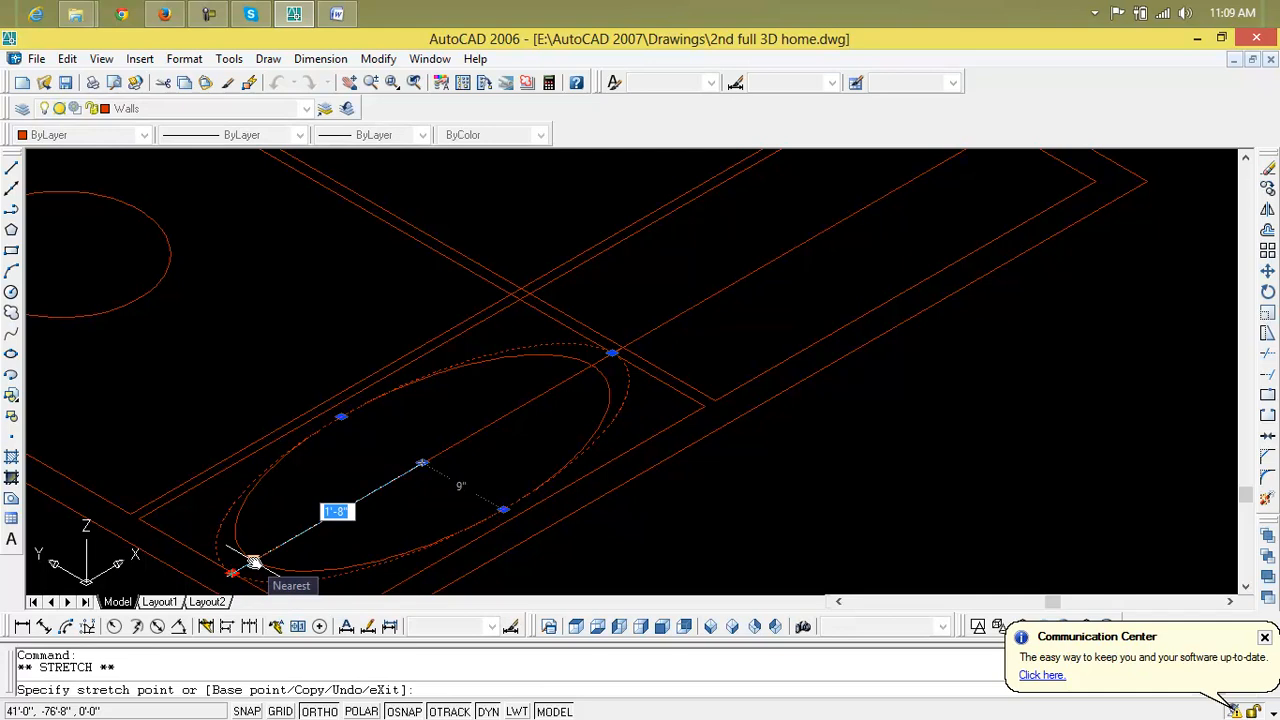
click(261, 556)
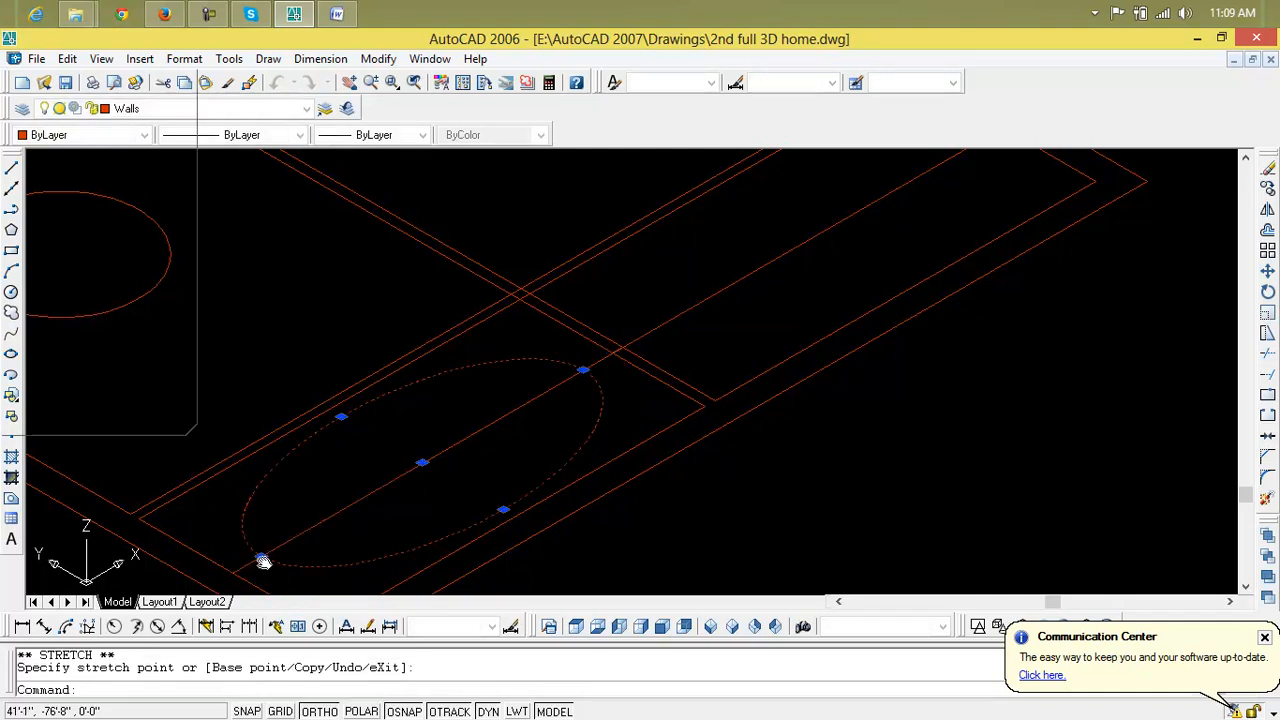
key(ctrl+1)
key(Escape)
key(Escape)
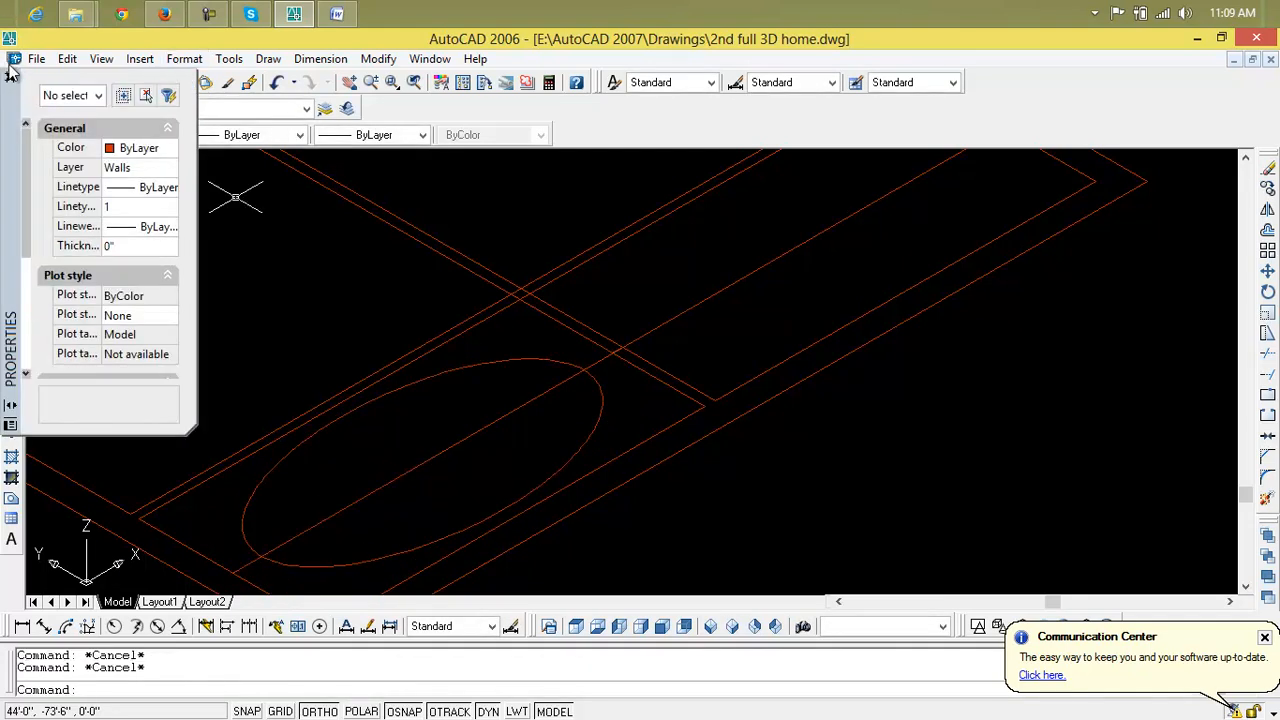
Mirror the ellipse into the opposite front strip about the partition's centre, using the short line's midpoint and keeping the original
text(mi)
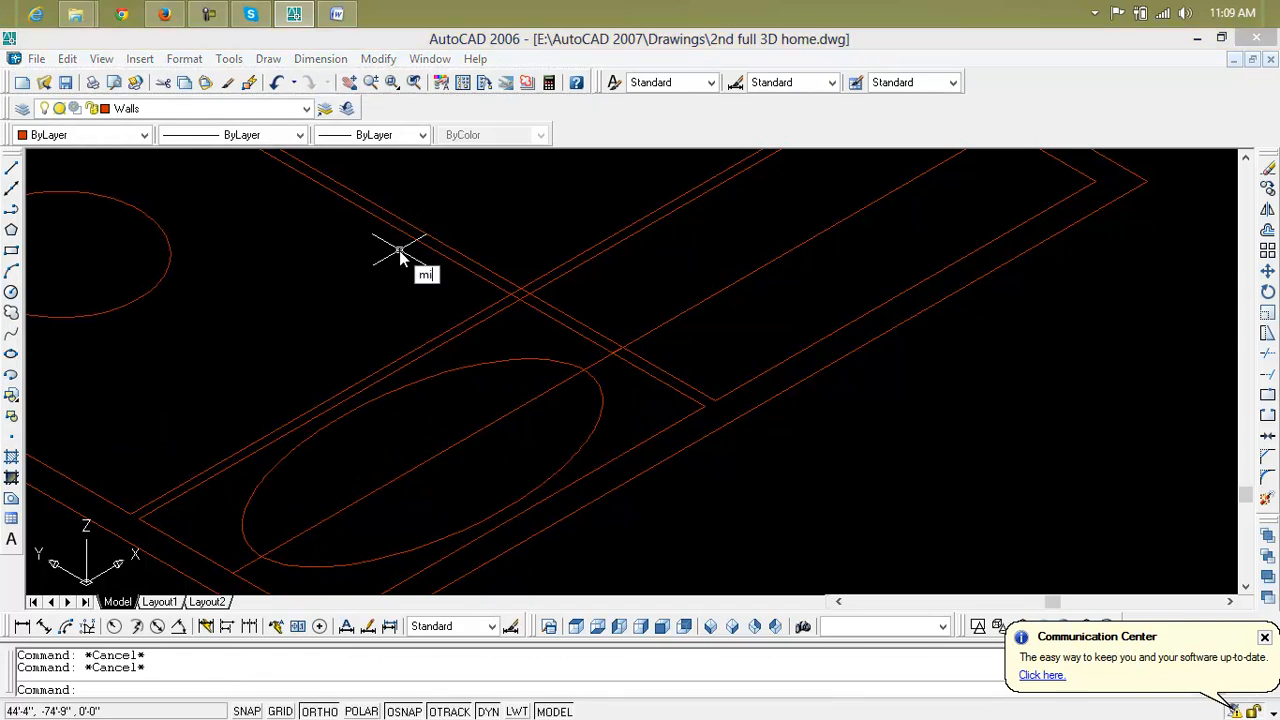
key(Return)
click(532, 360)
key(Return)
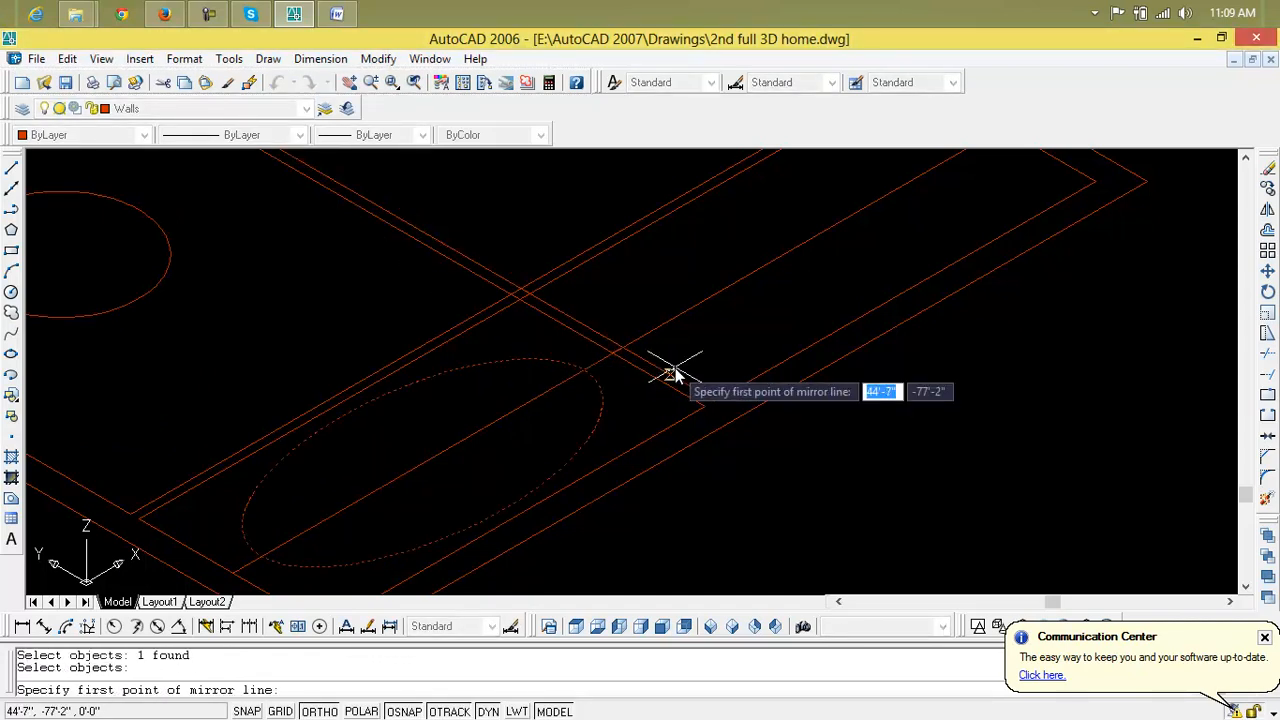
scroll(675, 372, up, 3)
click(565, 350)
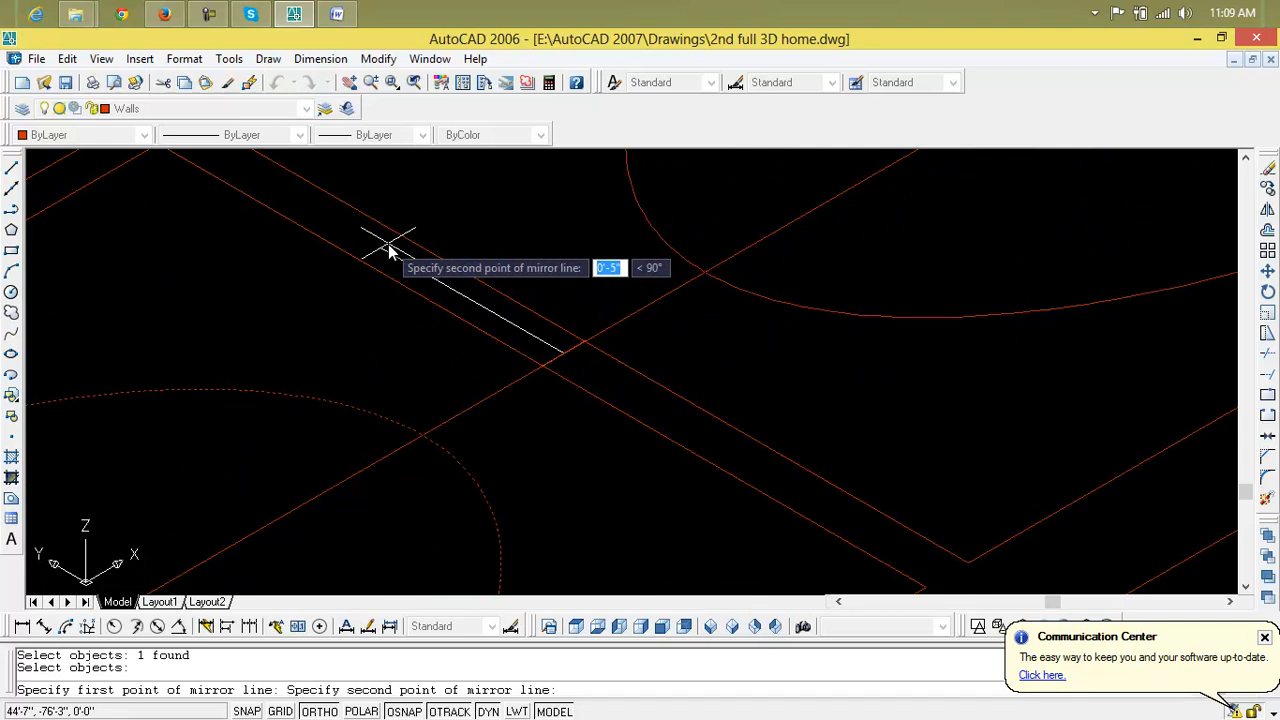
click(265, 188)
key(Return)
scroll(690, 292, down, 5)
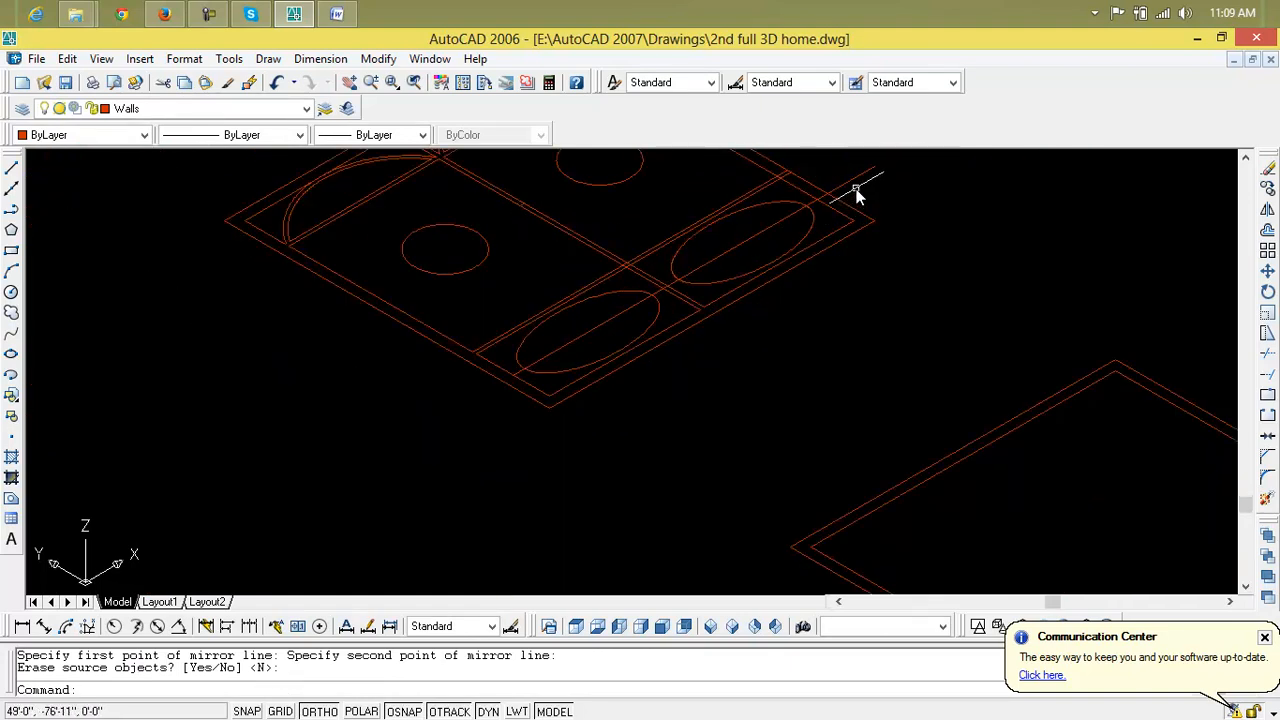
Erase the long centre line through both front strips and the short line across the front partition
click(854, 184)
key(Delete)
scroll(829, 229, down, 3)
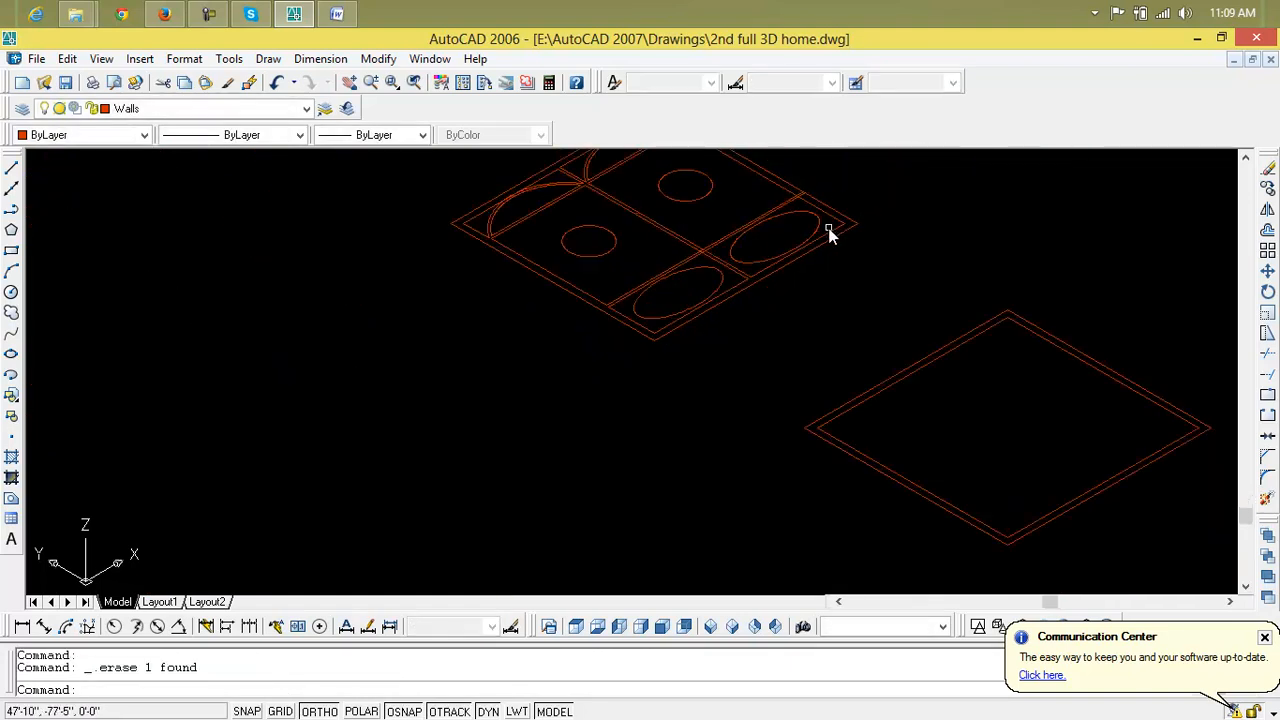
scroll(609, 363, up, 5)
scroll(603, 363, up, 2)
middle_drag(603, 363, 642, 378)
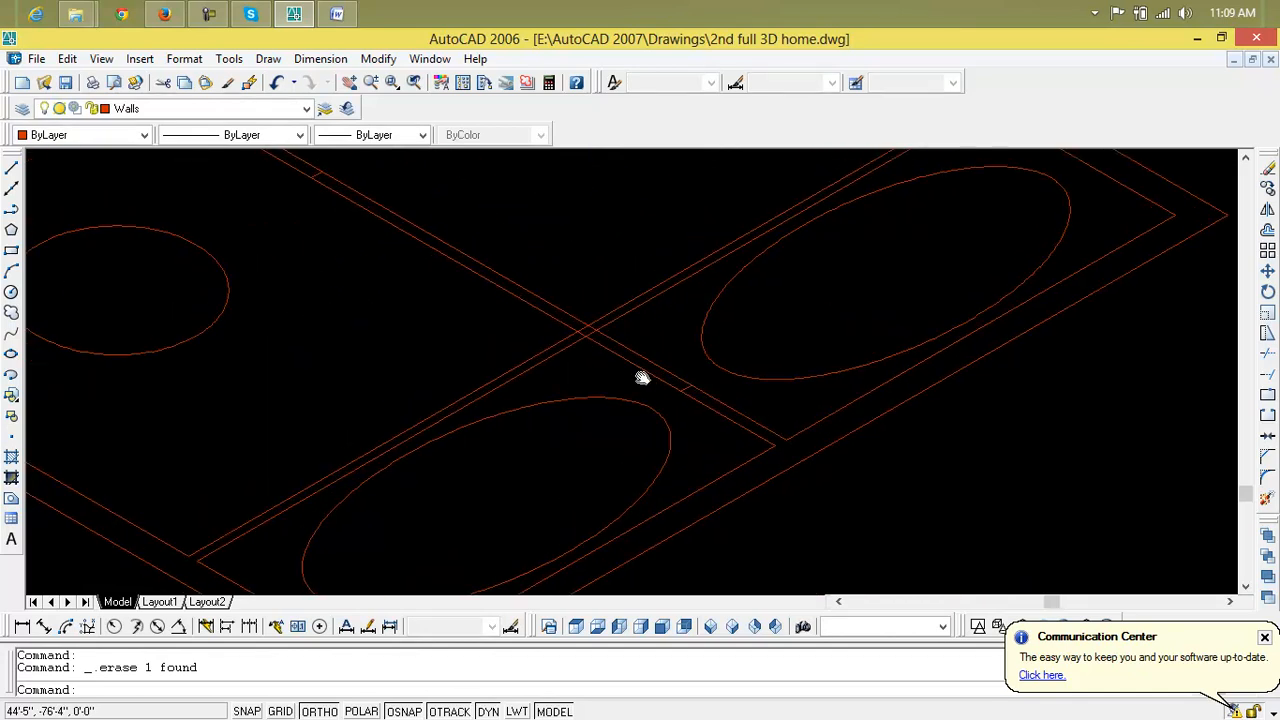
scroll(688, 388, up, 3)
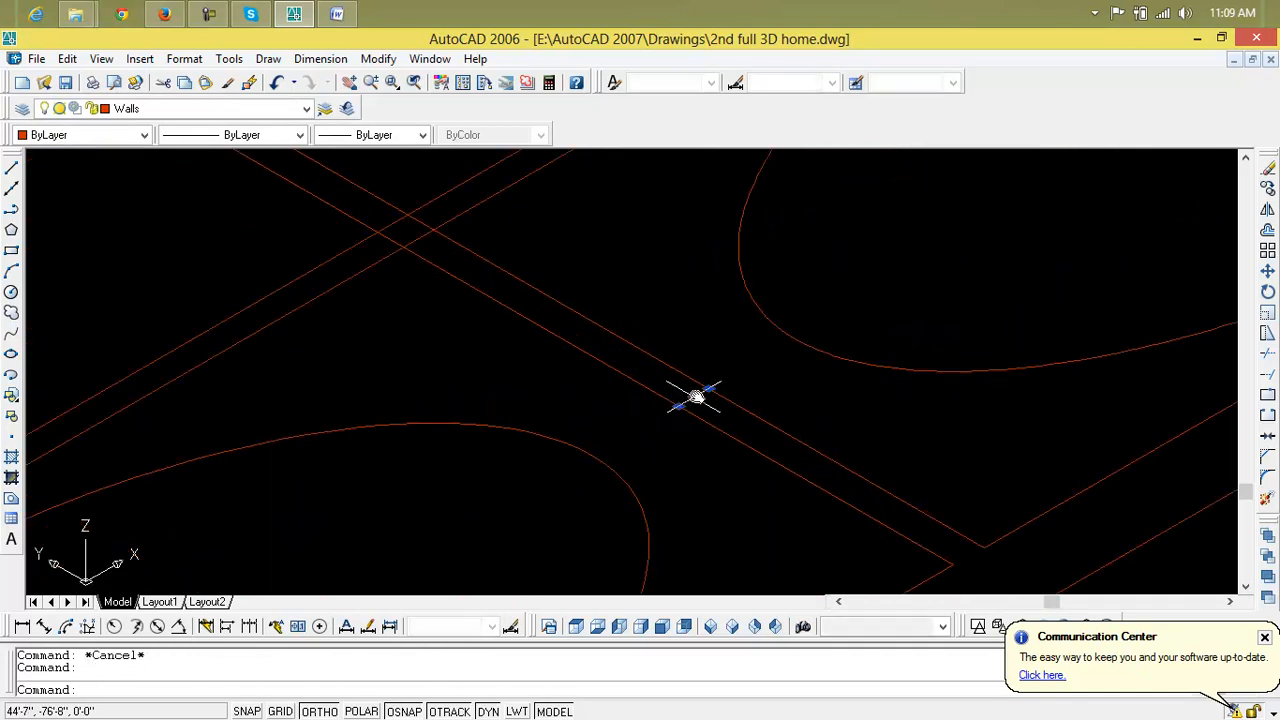
key(ctrl+1)
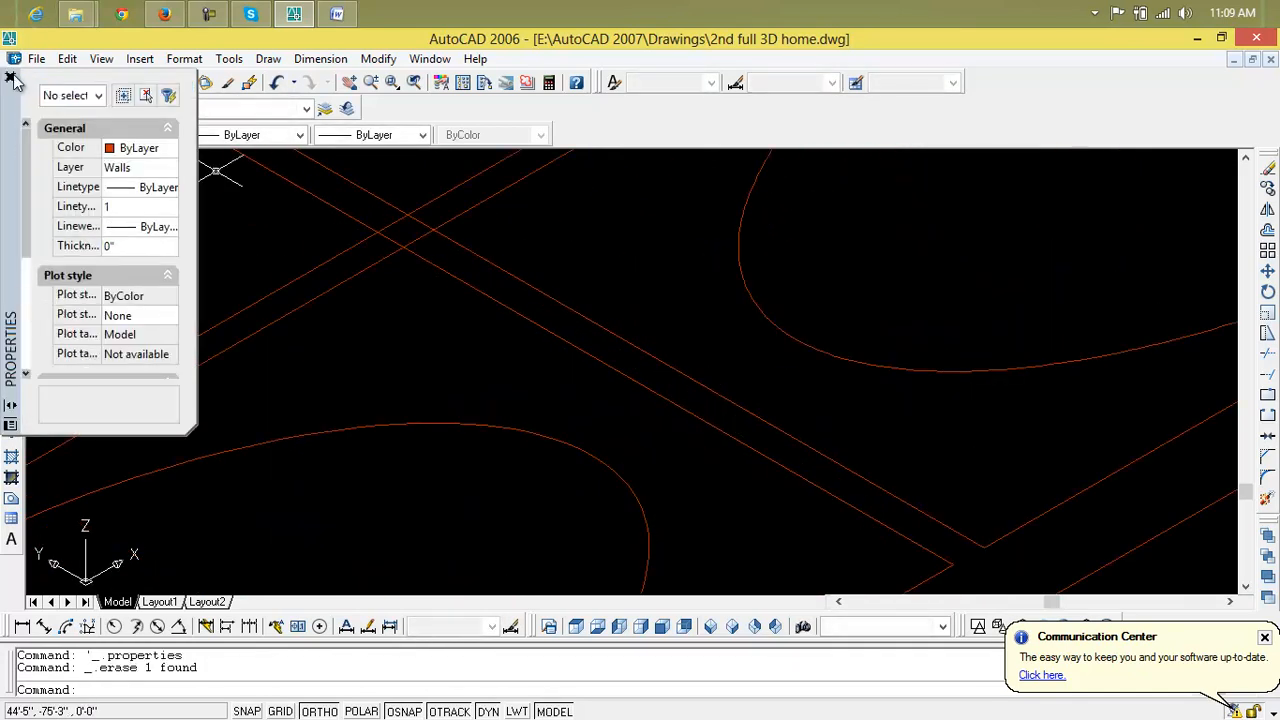
click(11, 78)
key(ctrl+n)
key(Escape)
Trim the two central partition lines between the cross wall's two lines where they intersect
text(tr)
key(Return)
key(Return)
scroll(744, 371, down, 5)
middle_drag(785, 422, 714, 274)
scroll(565, 235, up, 4)
scroll(560, 223, down, 5)
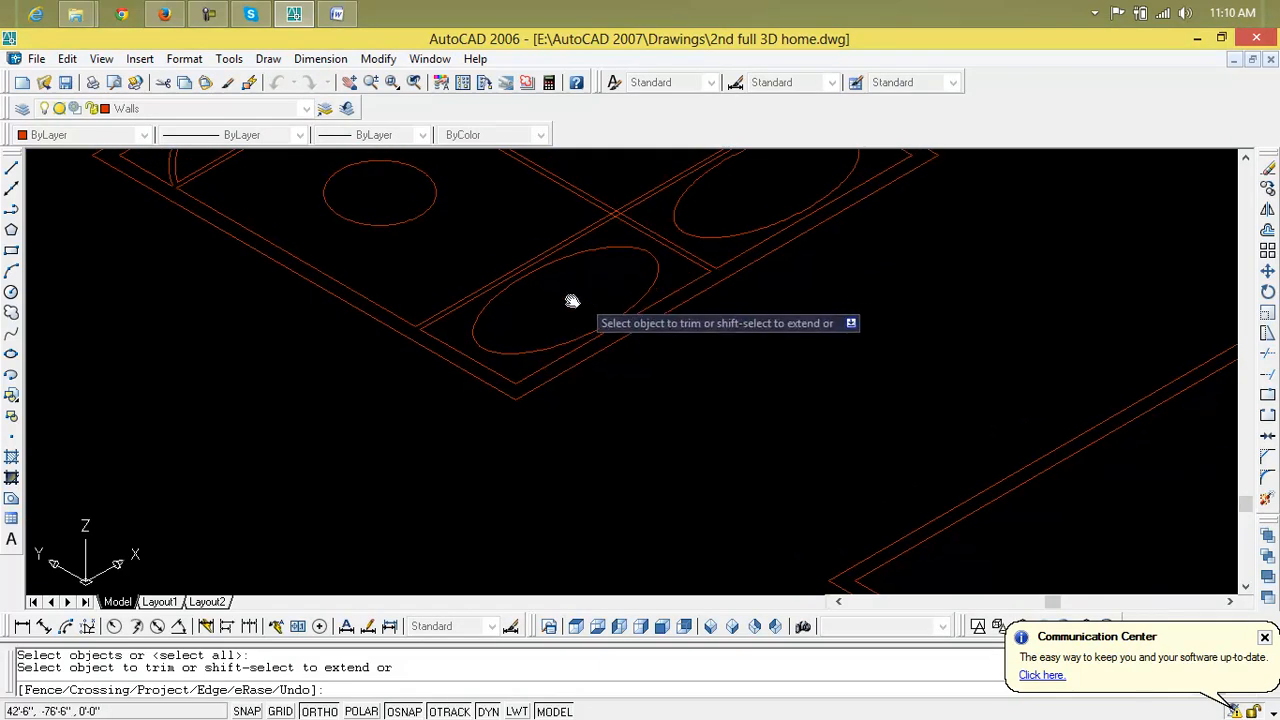
middle_drag(656, 243, 591, 346)
scroll(591, 346, up, 2)
scroll(531, 300, up, 9)
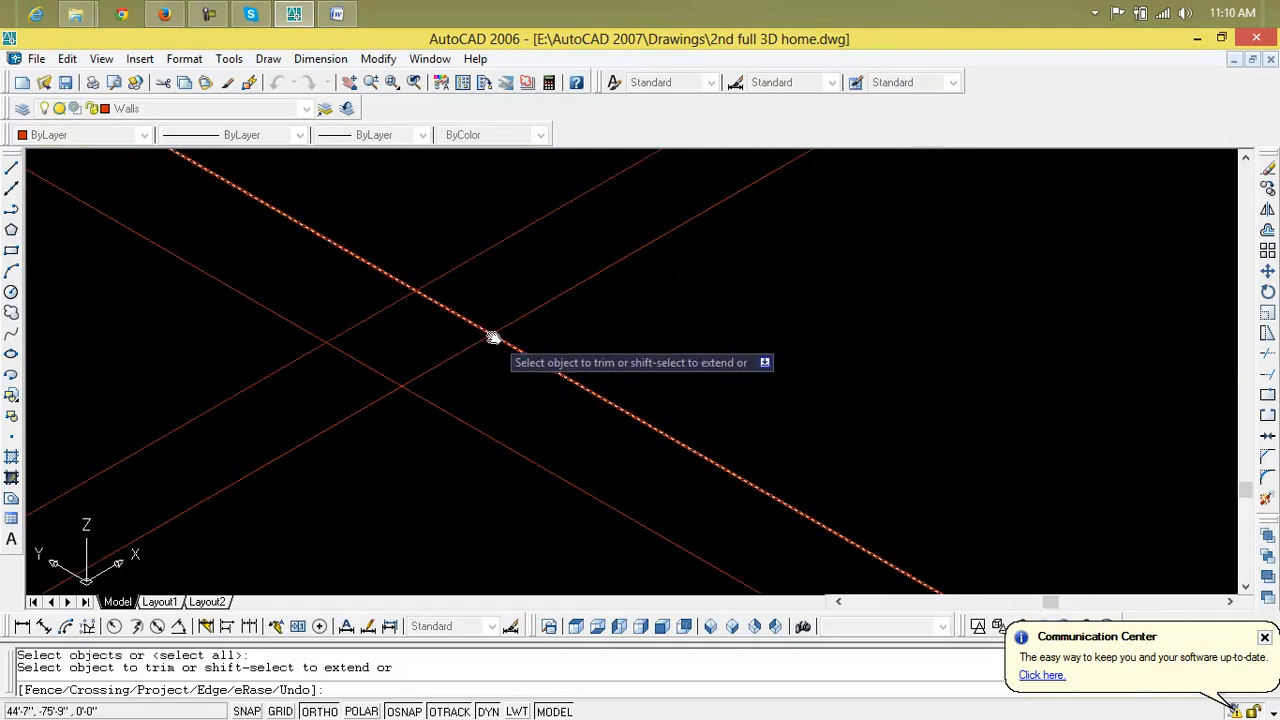
click(461, 316)
click(370, 362)
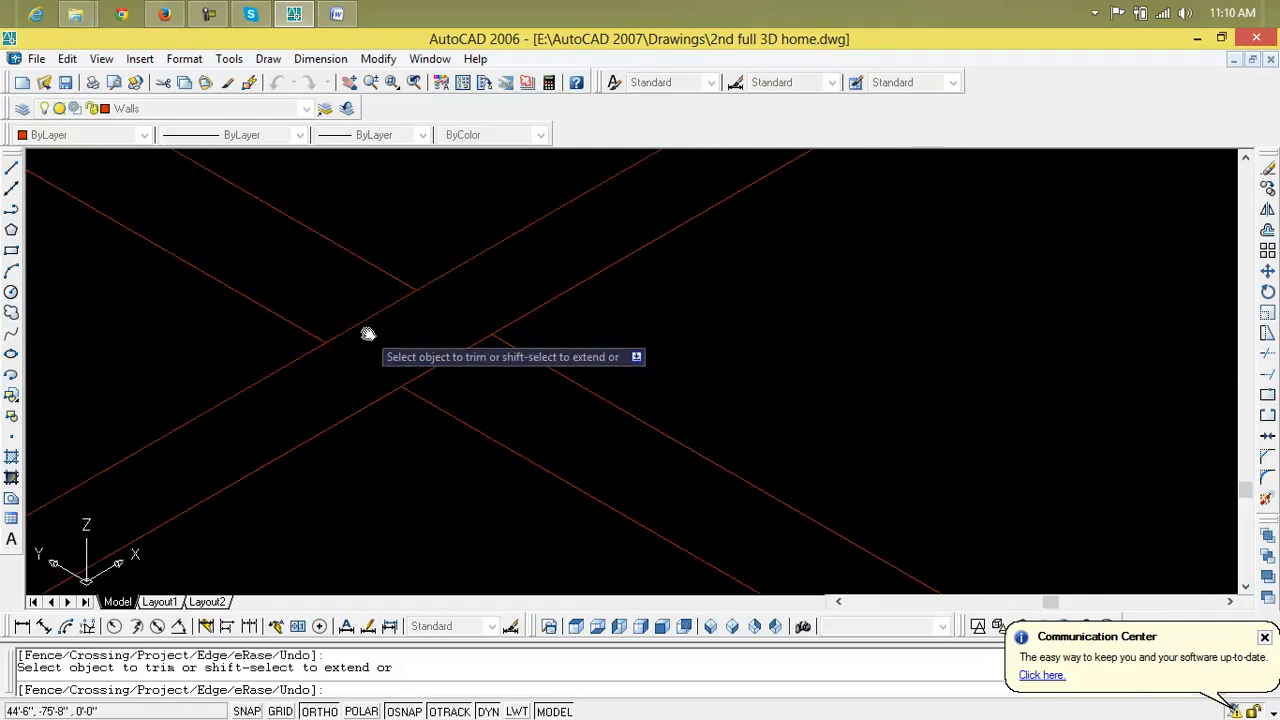
Trim the cross wall's ends beyond the inner wall line at its right end, and the inner wall segment between them
scroll(709, 317, down, 6)
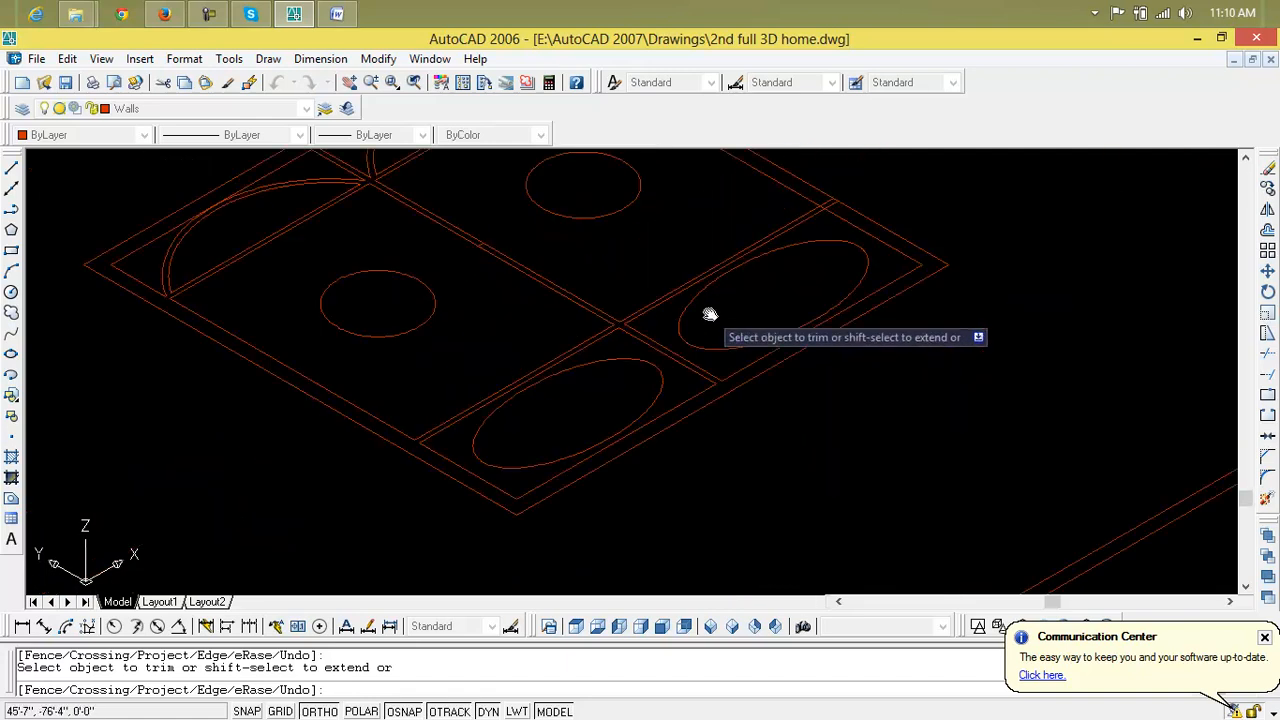
scroll(534, 434, up, 2)
scroll(637, 357, up, 8)
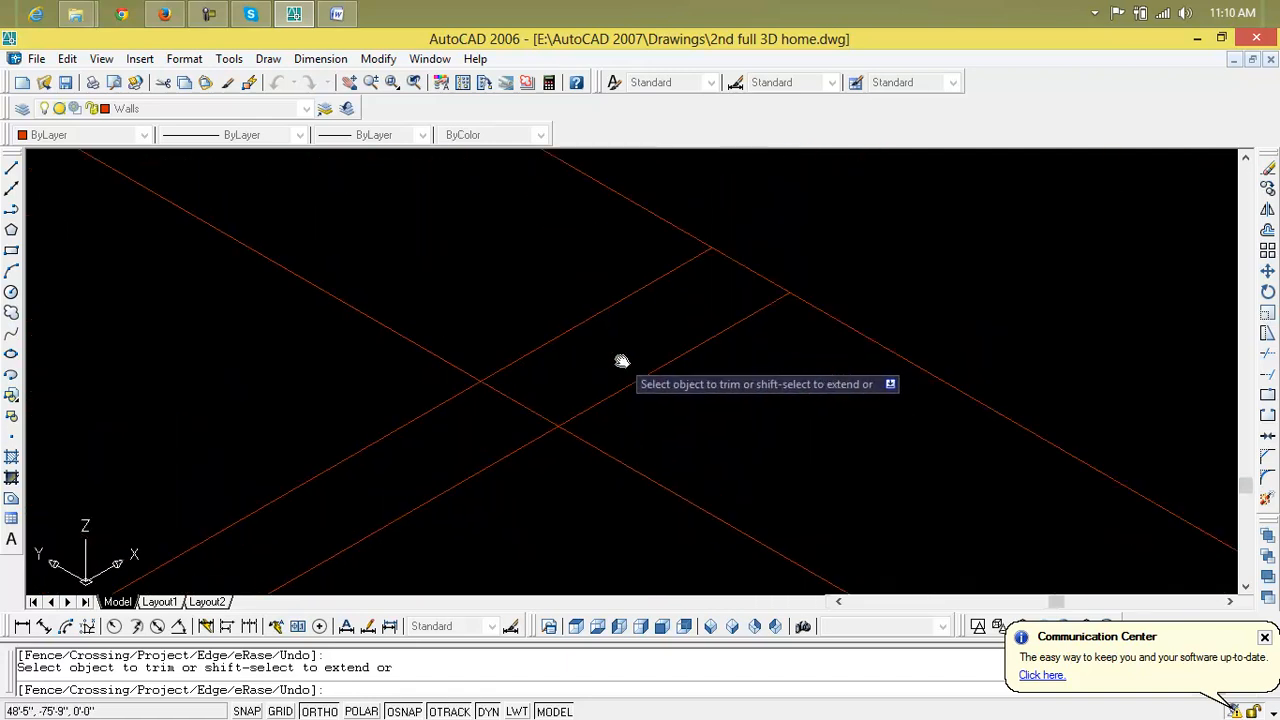
click(650, 397)
click(537, 284)
scroll(423, 457, down, 3)
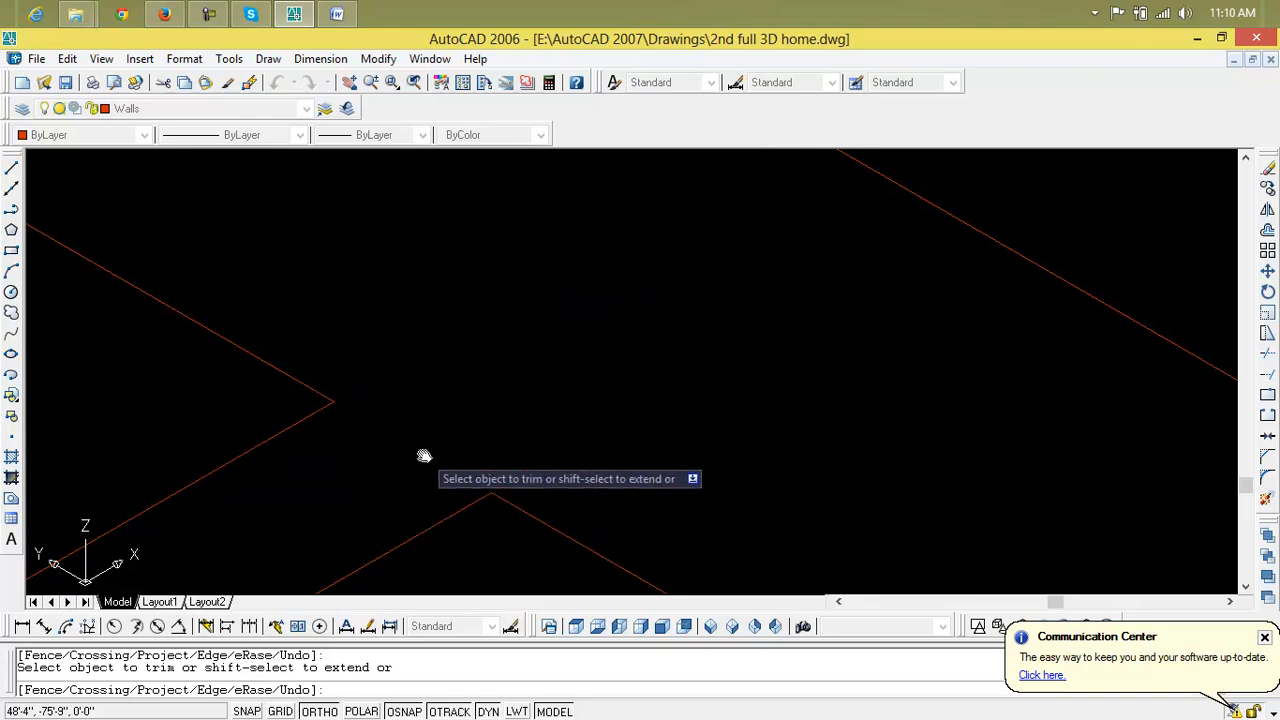
Erase the short line across the central partition between the two room circles
scroll(424, 457, down, 3)
scroll(426, 460, down, 2)
scroll(583, 360, up, 5)
scroll(535, 333, down, 4)
middle_drag(523, 350, 534, 320)
scroll(554, 433, up, 3)
scroll(554, 433, up, 2)
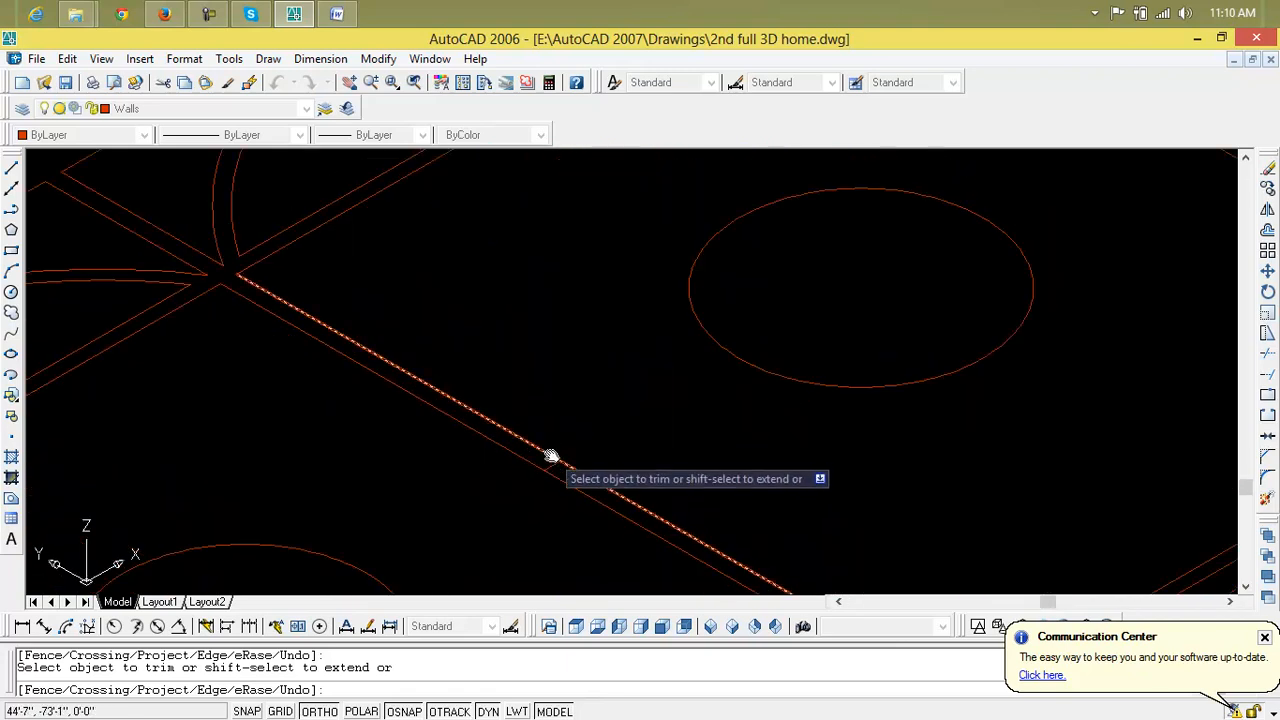
key(Escape)
key(Delete)
scroll(552, 468, down, 4)
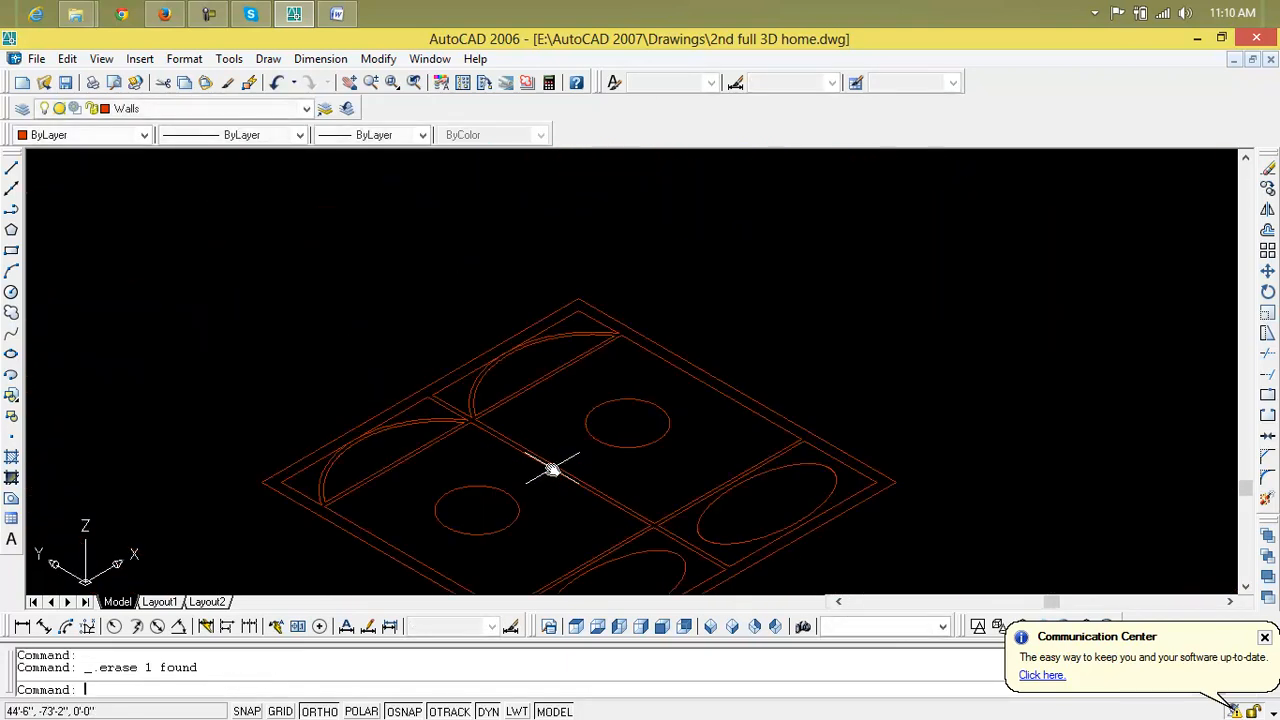
middle_drag(552, 468, 544, 443)
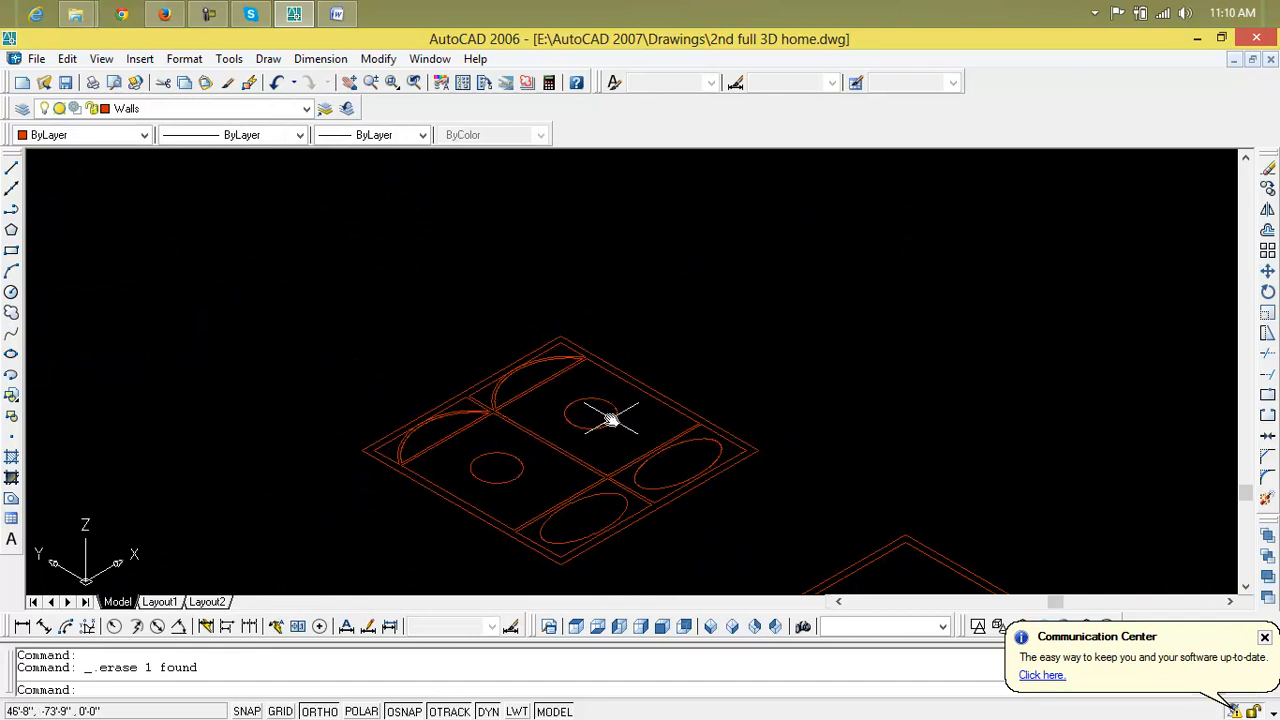
scroll(568, 472, up, 5)
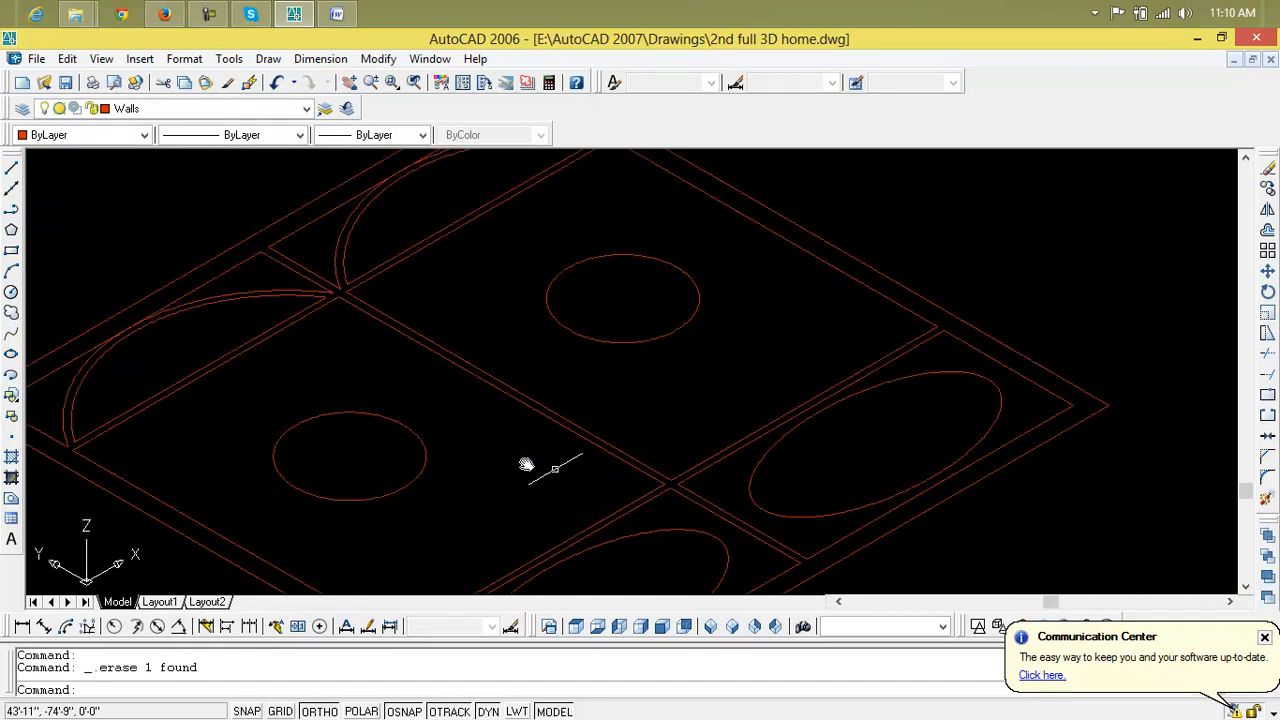
middle_drag(365, 449, 360, 372)
scroll(435, 413, up, 2)
Copy the complete wall plan from its right outer corner along the X axis to the empty space beyond the original
scroll(435, 413, down, 6)
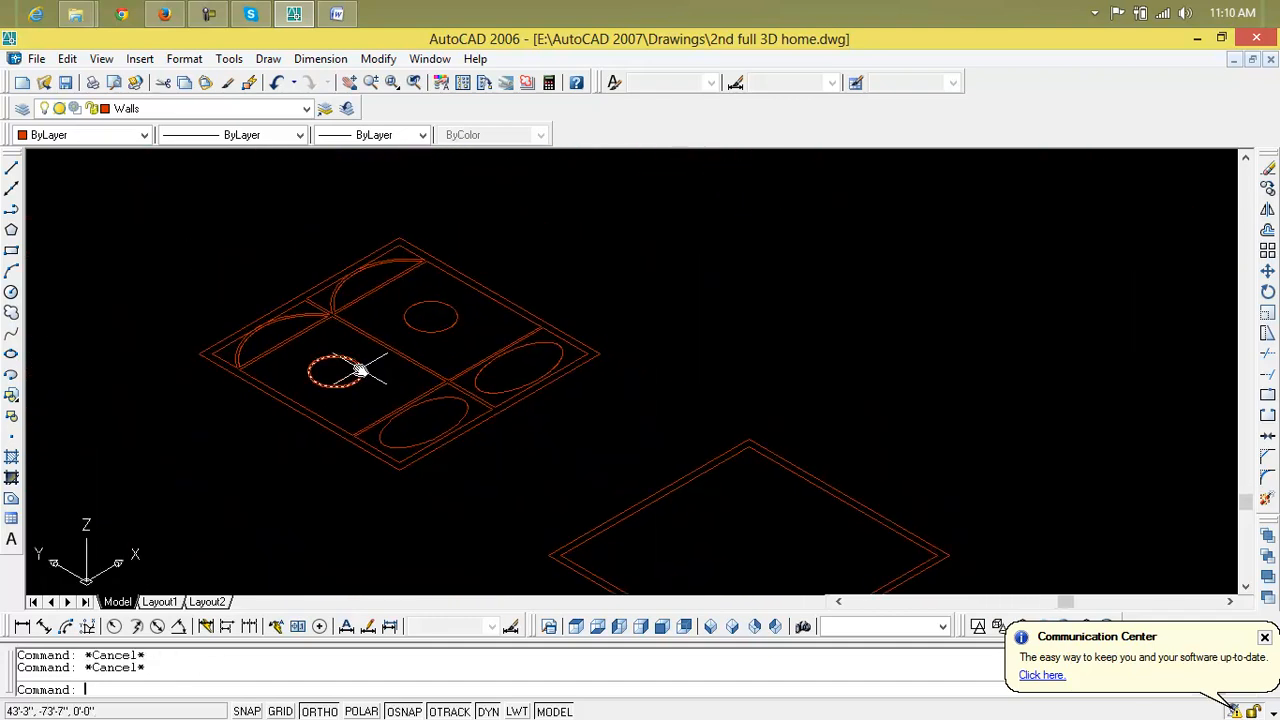
key(Escape)
text(cp)
key(Return)
click(666, 242)
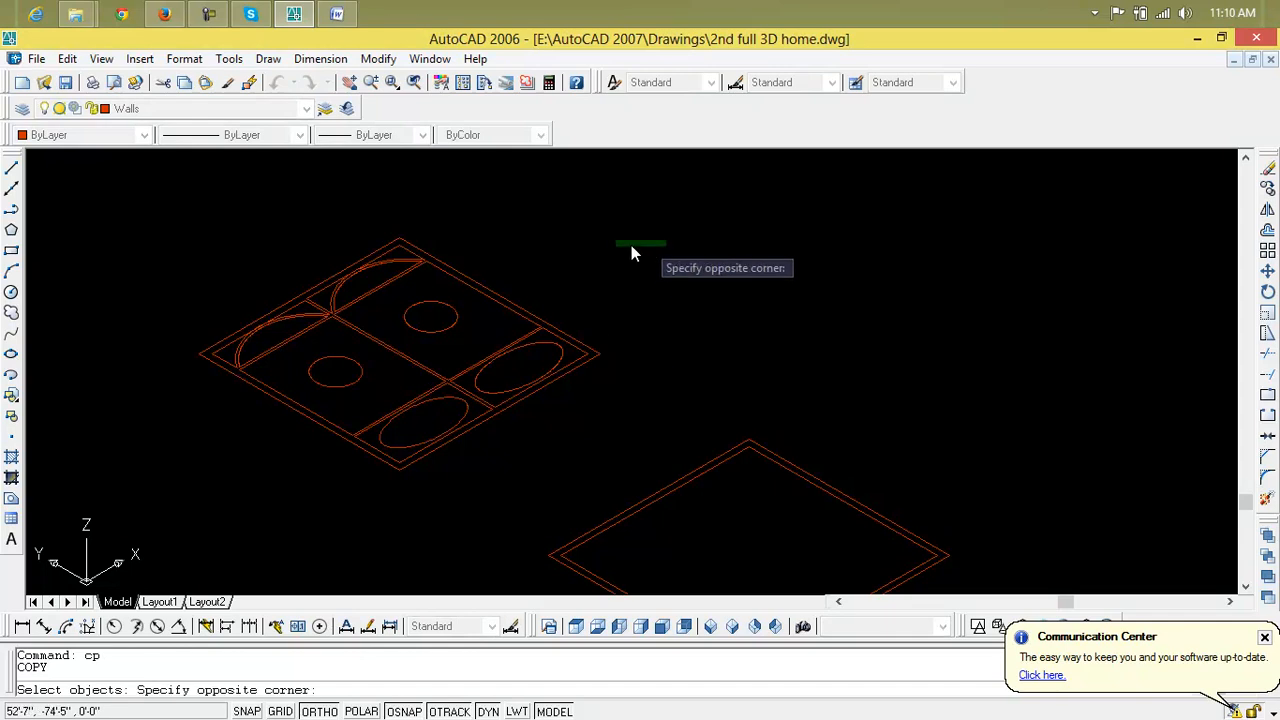
click(311, 371)
click(195, 314)
click(484, 500)
click(511, 448)
click(146, 371)
click(676, 302)
click(135, 403)
key(Return)
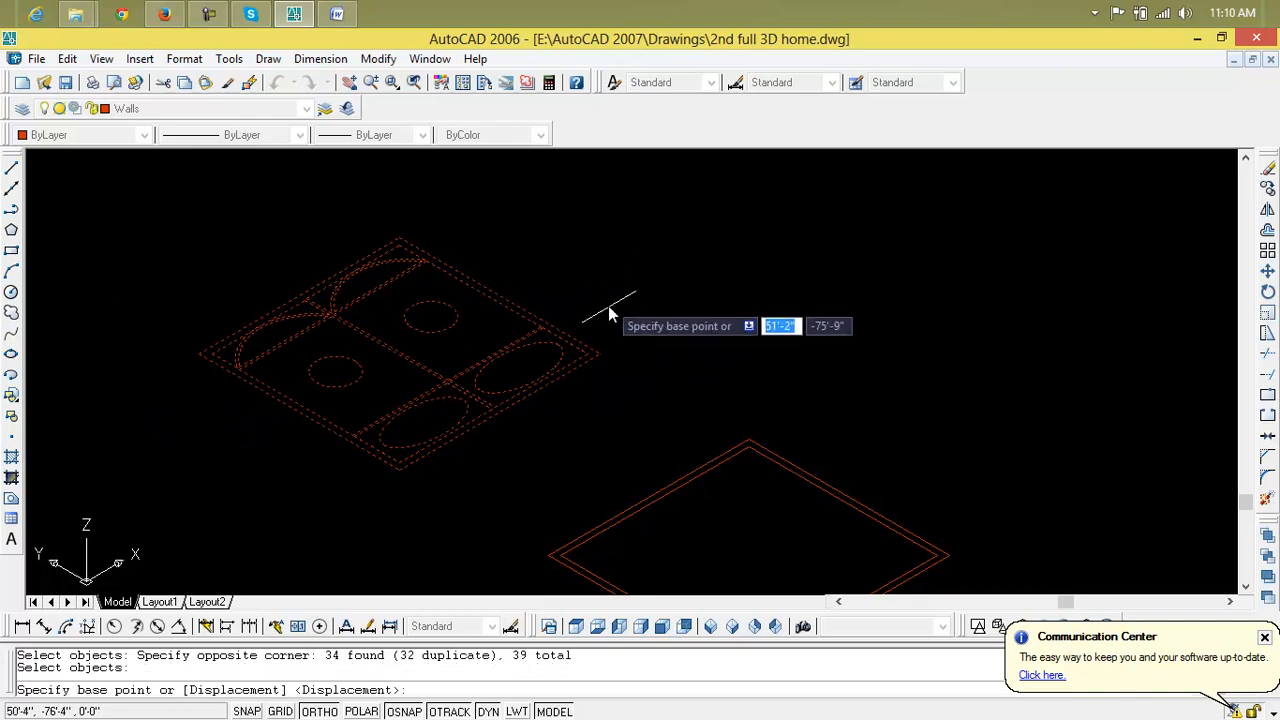
click(600, 354)
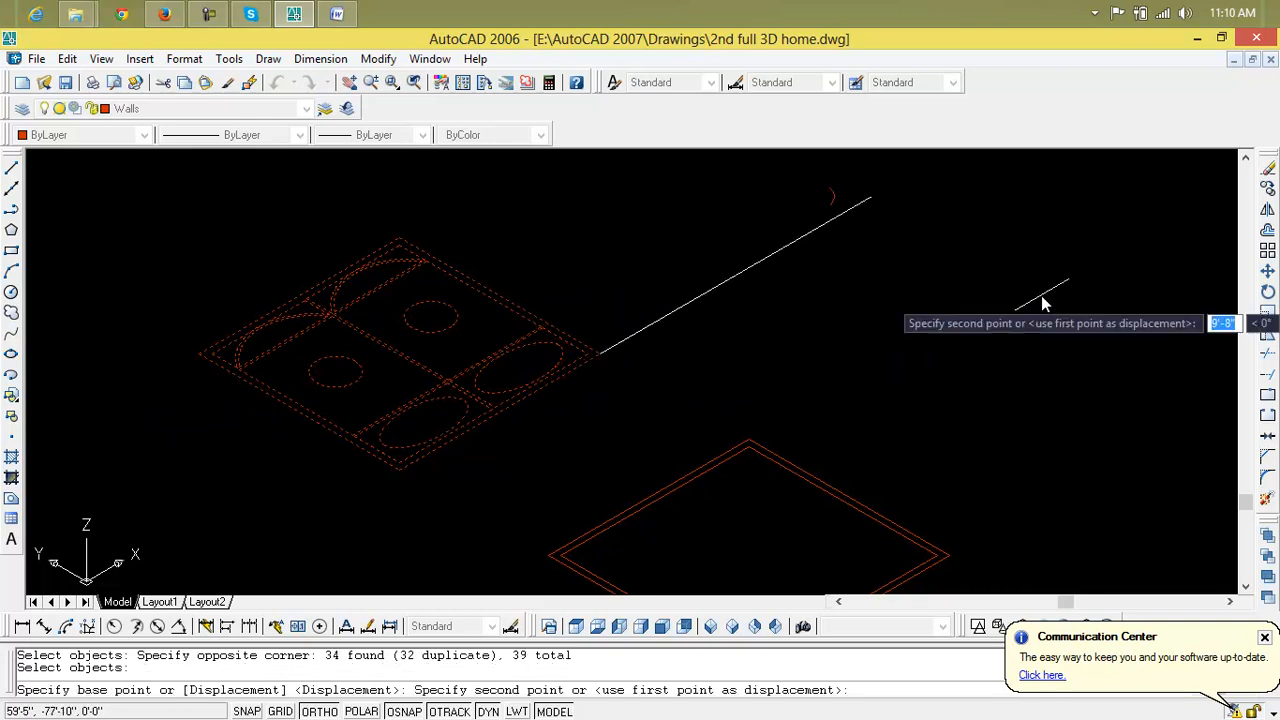
click(1122, 310)
key(Escape)
key(Escape)
scroll(521, 337, down, 3)
middle_drag(521, 338, 518, 339)
key(Escape)
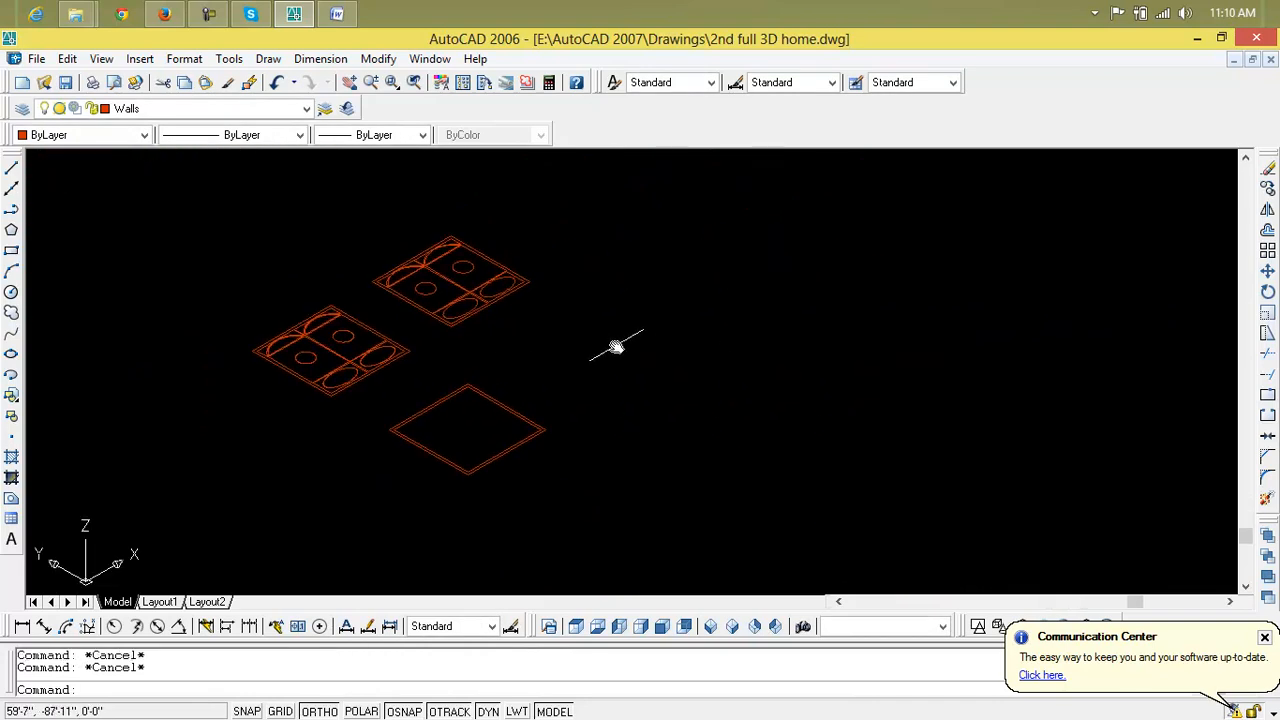